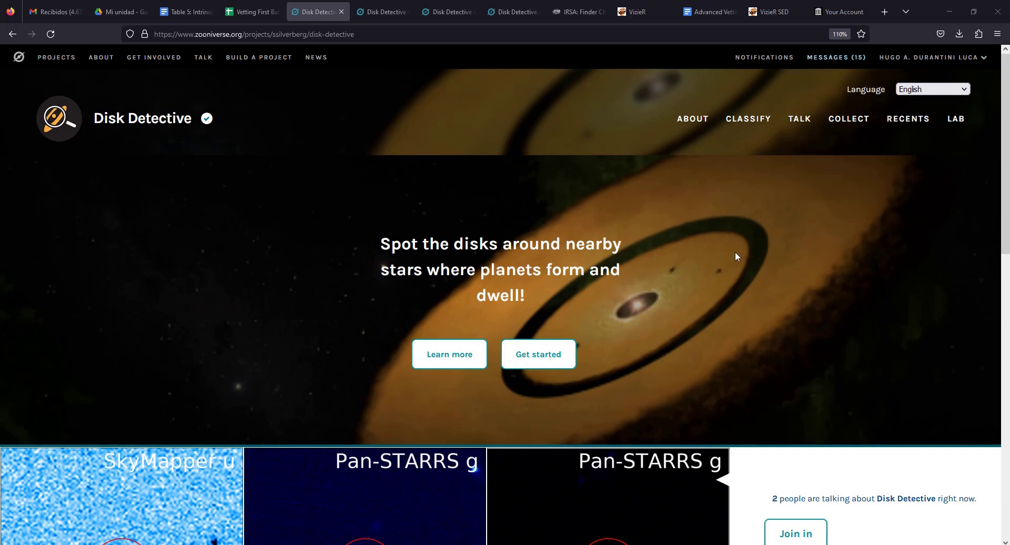
# Look over the Disk Detective project home page, including its project statistics.
pyautogui.scroll(-3, 704, 258)
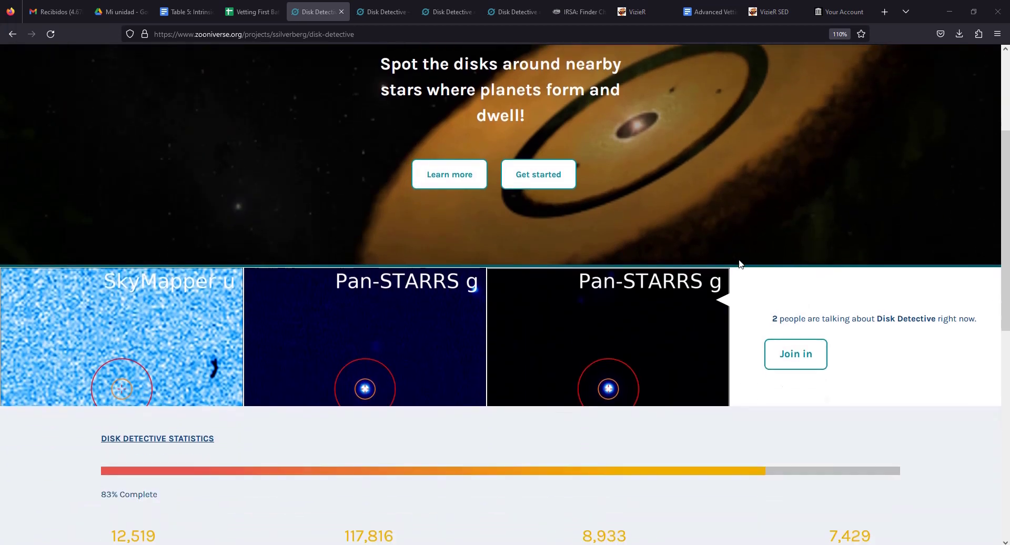
pyautogui.scroll(-5, 740, 263)
pyautogui.scroll(7, 690, 275)
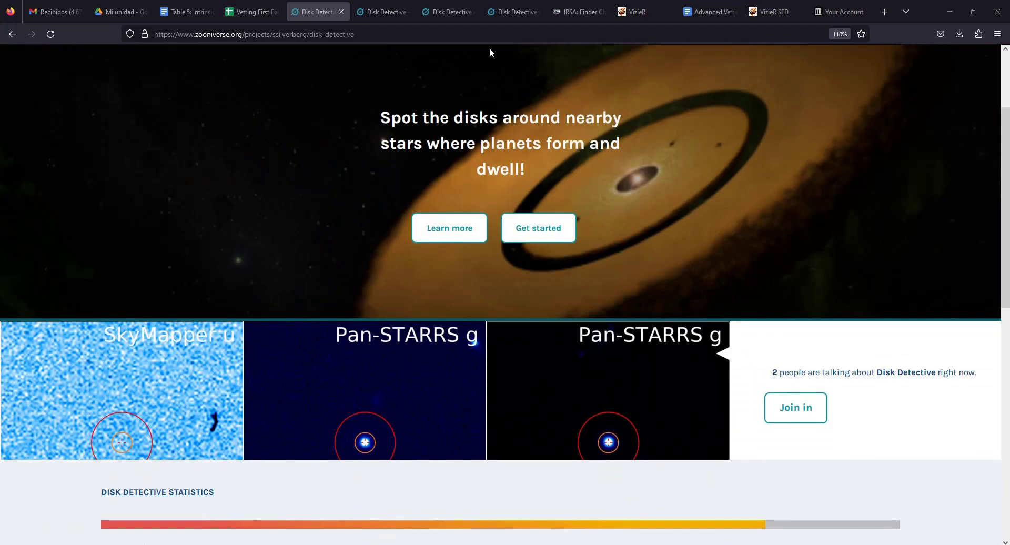
# Read the project's Research page, covering the WISE mission, the disks being sought, citizen science and what happens next.
pyautogui.click(513, 14)
pyautogui.scroll(4, 605, 368)
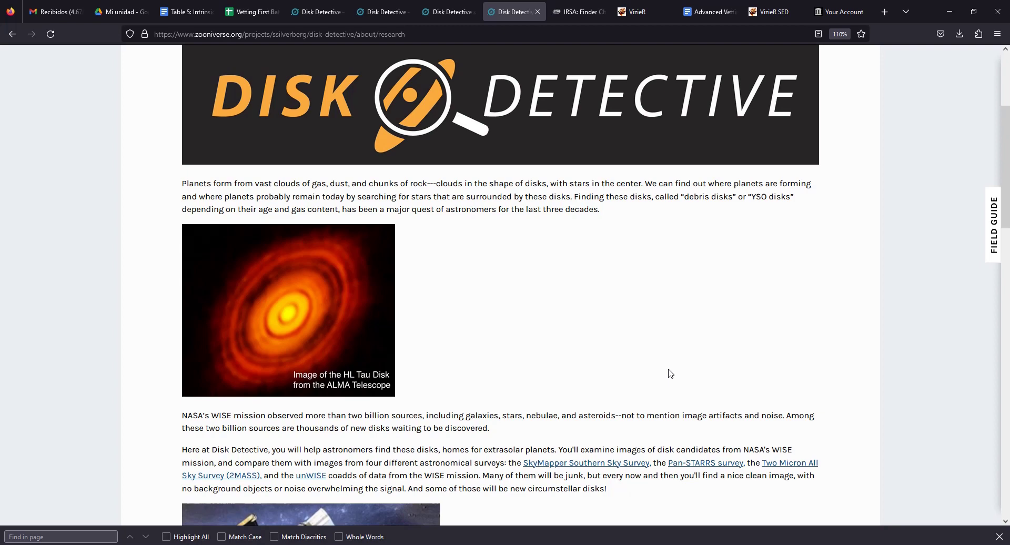
pyautogui.scroll(3, 676, 365)
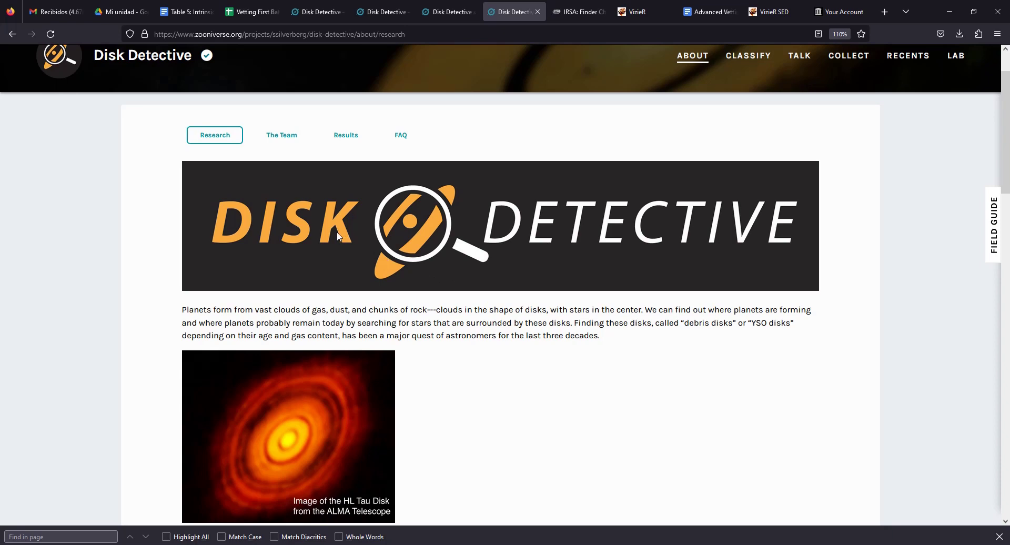
pyautogui.scroll(-4, 499, 346)
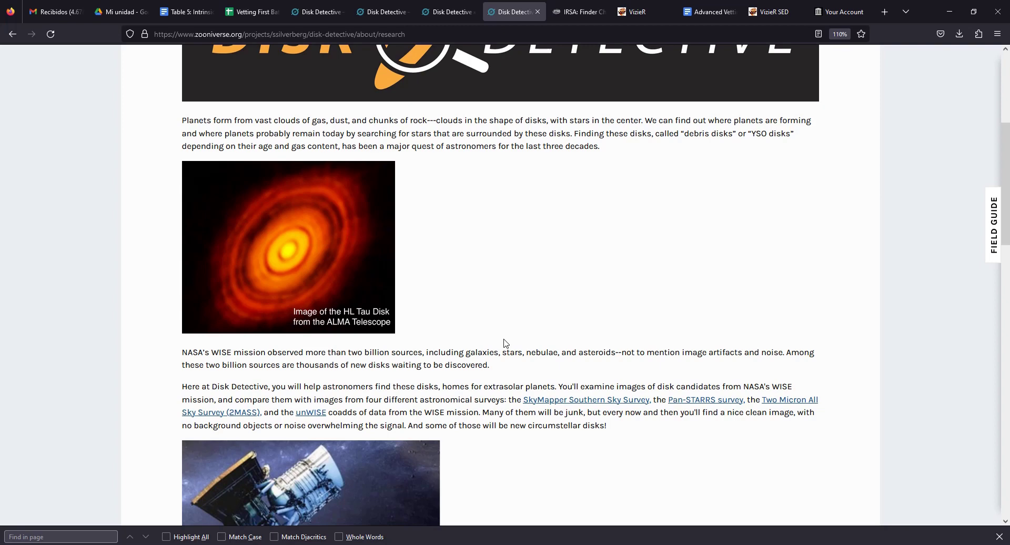
pyautogui.scroll(-3, 515, 358)
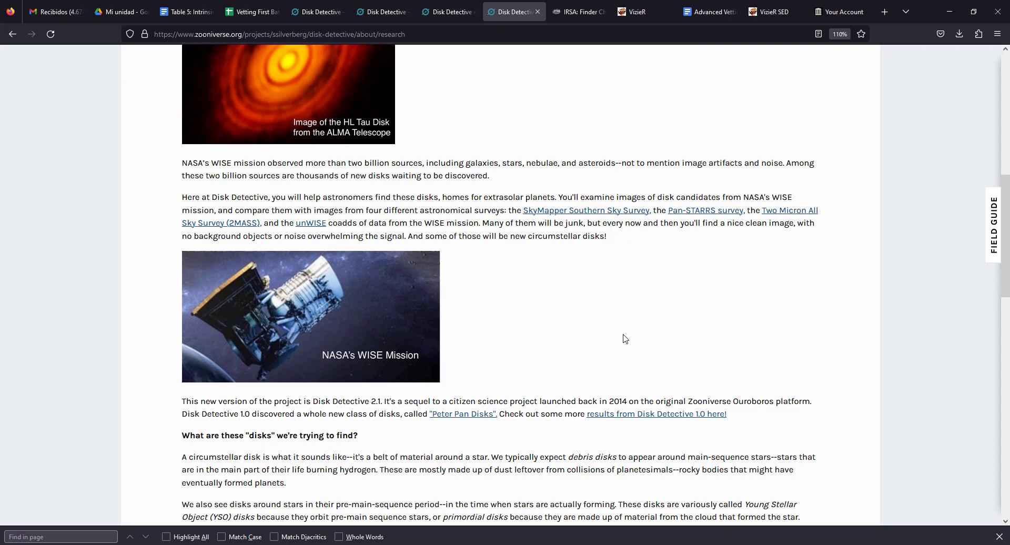
pyautogui.scroll(-2, 569, 287)
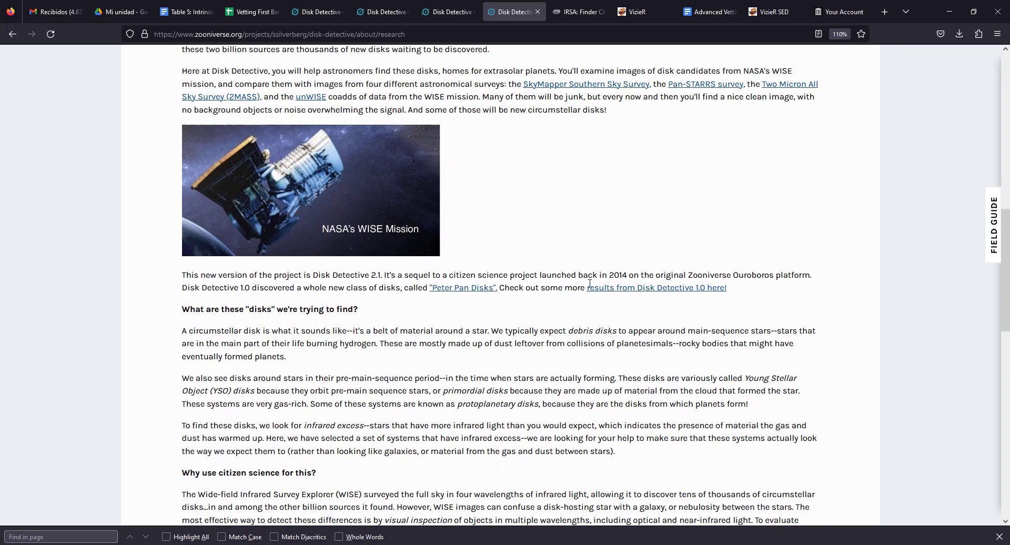
pyautogui.scroll(-4, 596, 274)
pyautogui.scroll(-4, 595, 273)
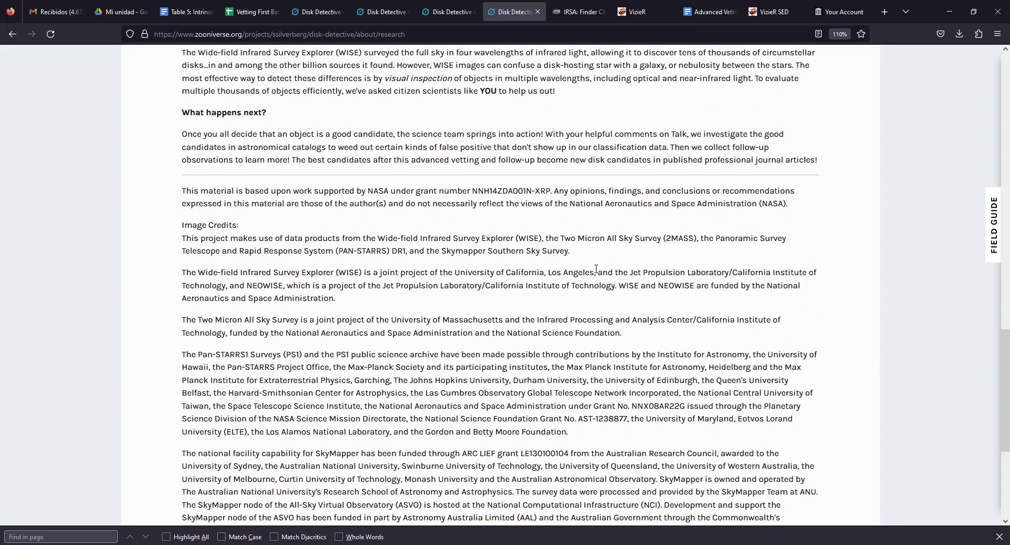
pyautogui.scroll(6, 382, 200)
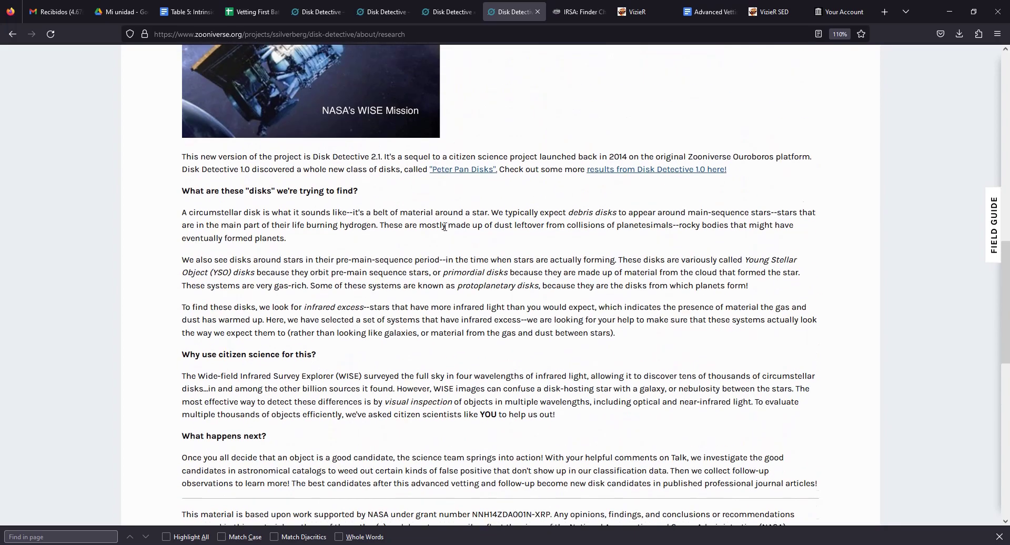
# Open the project's FAQ and read its answers on how to use the site.
pyautogui.scroll(15, 445, 226)
pyautogui.click(406, 144)
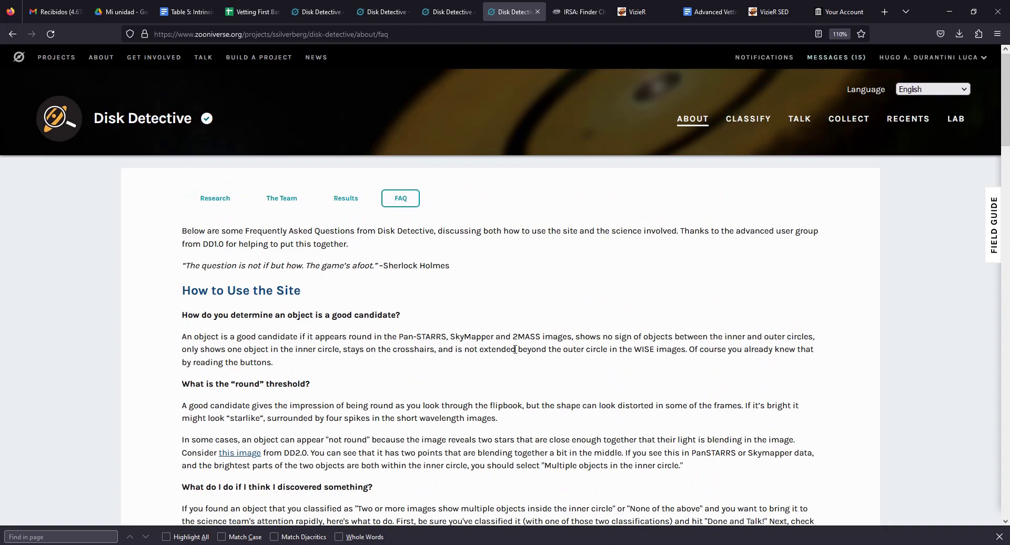
pyautogui.scroll(-8, 515, 349)
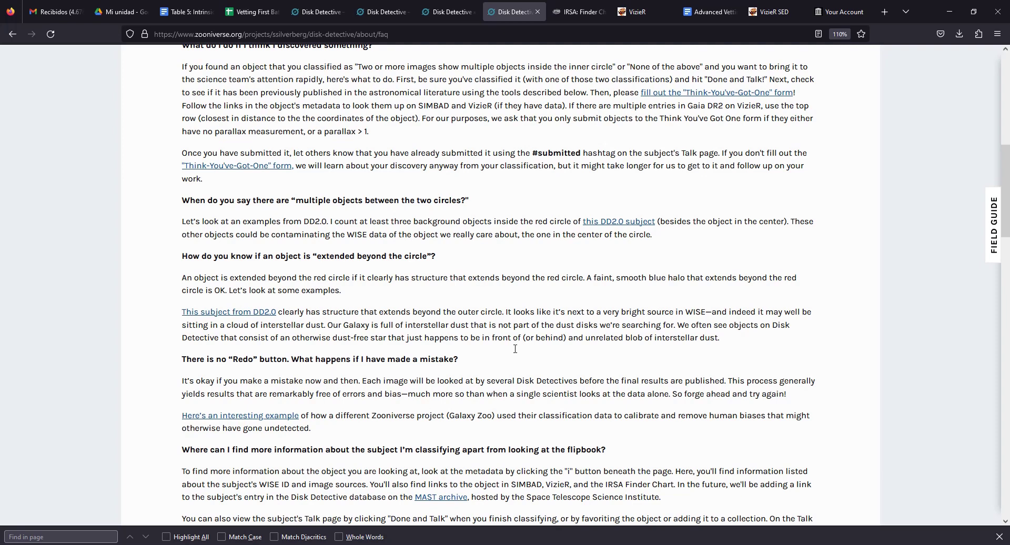
# Look through the example categories in the Field Guide, close it and return to the start of the FAQ.
pyautogui.click(993, 249)
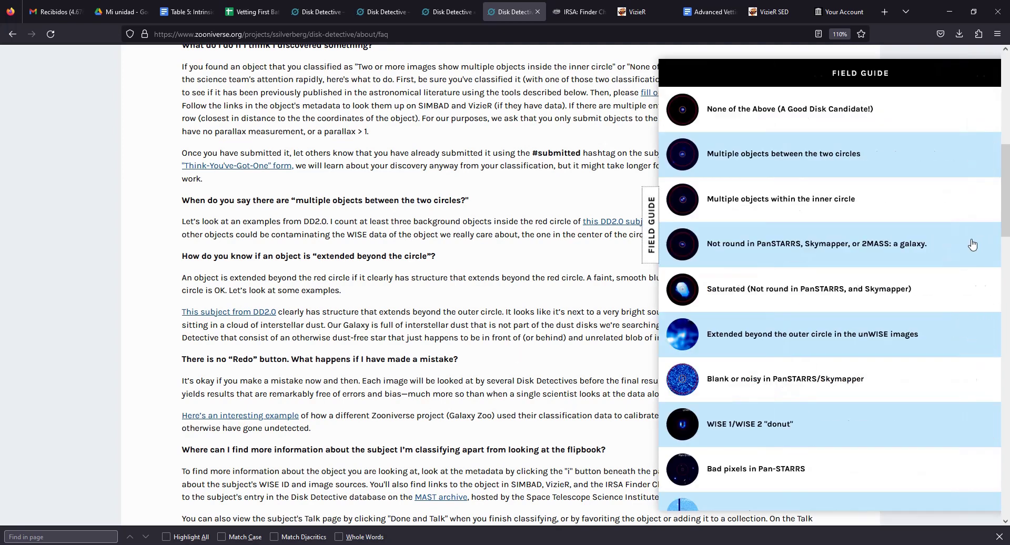
pyautogui.scroll(-3, 781, 246)
pyautogui.scroll(3, 808, 425)
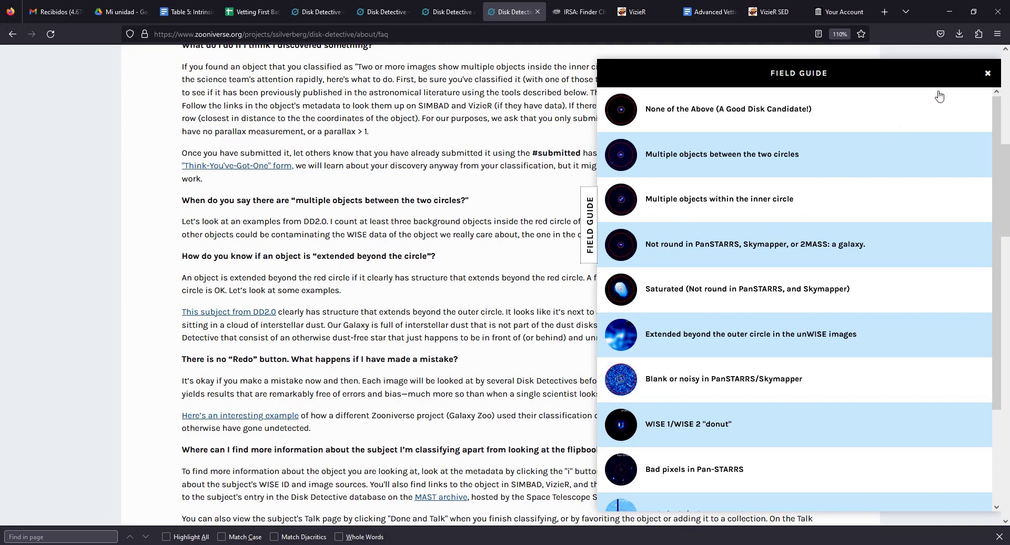
pyautogui.click(988, 74)
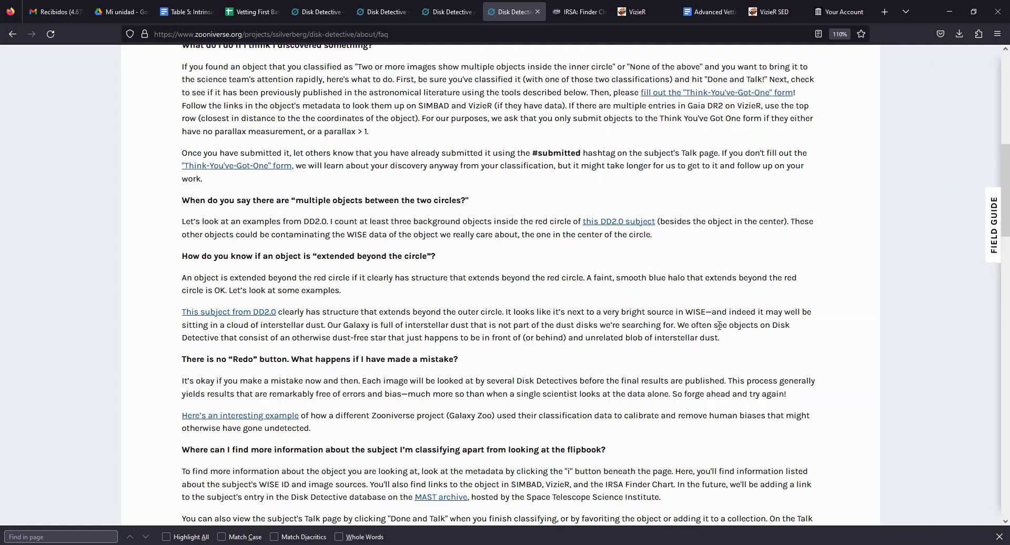
pyautogui.scroll(3, 656, 275)
pyautogui.scroll(7, 656, 275)
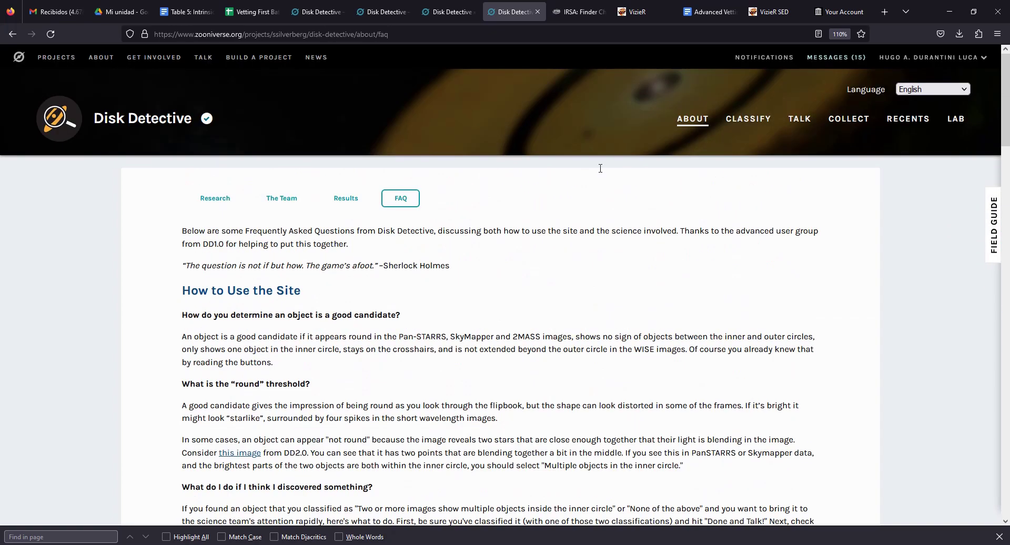
# Switch to the Classify page and look over the subject image and the answer options of the task.
pyautogui.click(446, 12)
pyautogui.scroll(3, 554, 274)
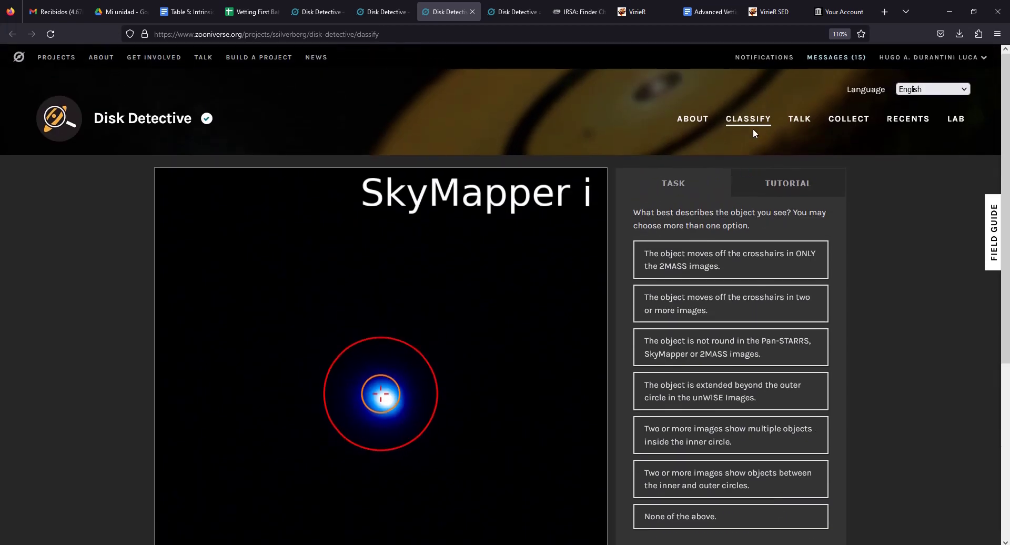
pyautogui.scroll(-2, 473, 294)
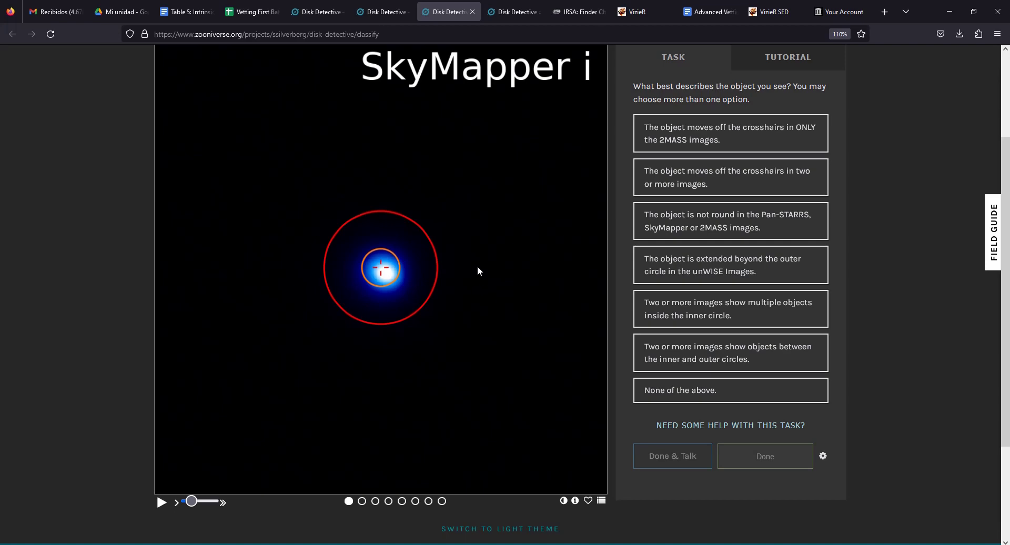
pyautogui.scroll(2, 578, 297)
pyautogui.scroll(-2, 584, 299)
# Examine the subject's flipbook frames in reverse order, from unWISE w3 back to SkyMapper i.
pyautogui.click(443, 502)
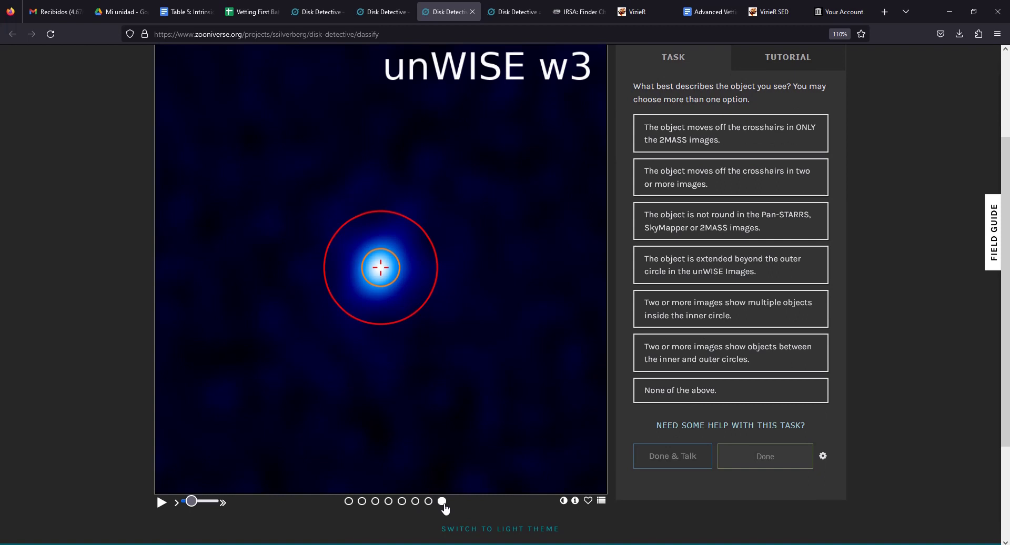
pyautogui.press('Left')
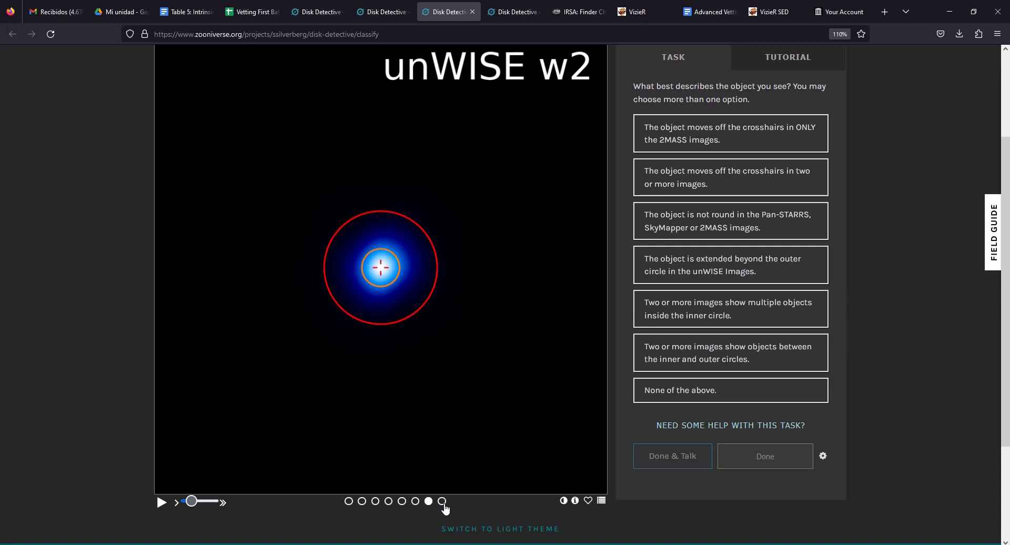
pyautogui.press('Left')
pyautogui.press('Right')
pyautogui.press('Left')
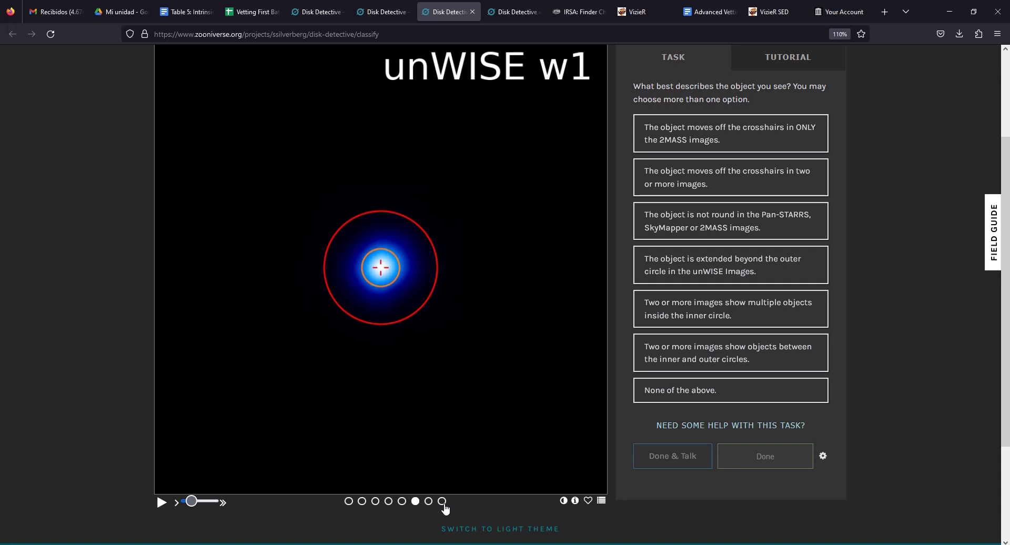
pyautogui.press('Left')
pyautogui.press('Left')
pyautogui.press('Left')
pyautogui.press('Left')
pyautogui.press('Left')
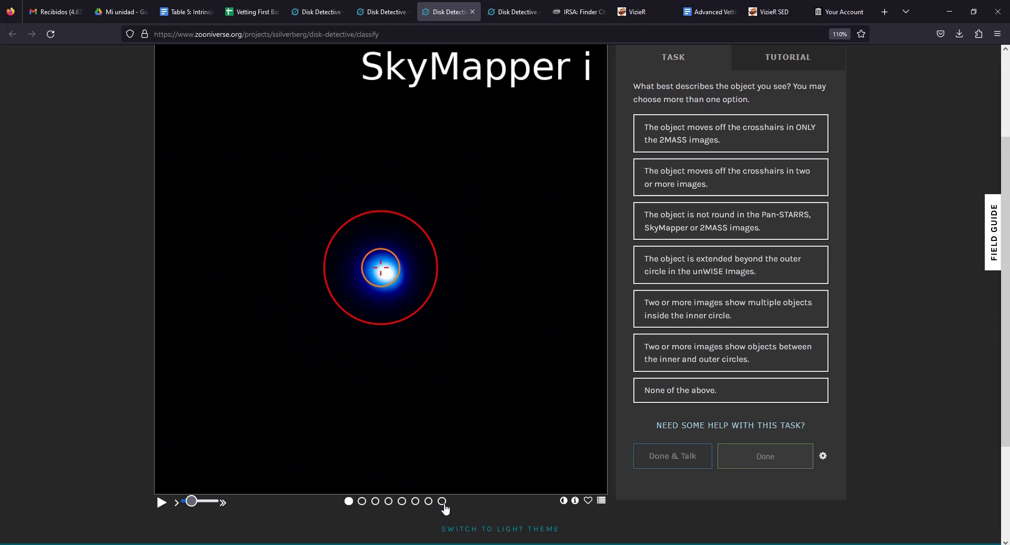
# Compare the 2MASS J, unWISE w1 and SkyMapper i frames, and review the Field Guide's example categories.
pyautogui.click(375, 502)
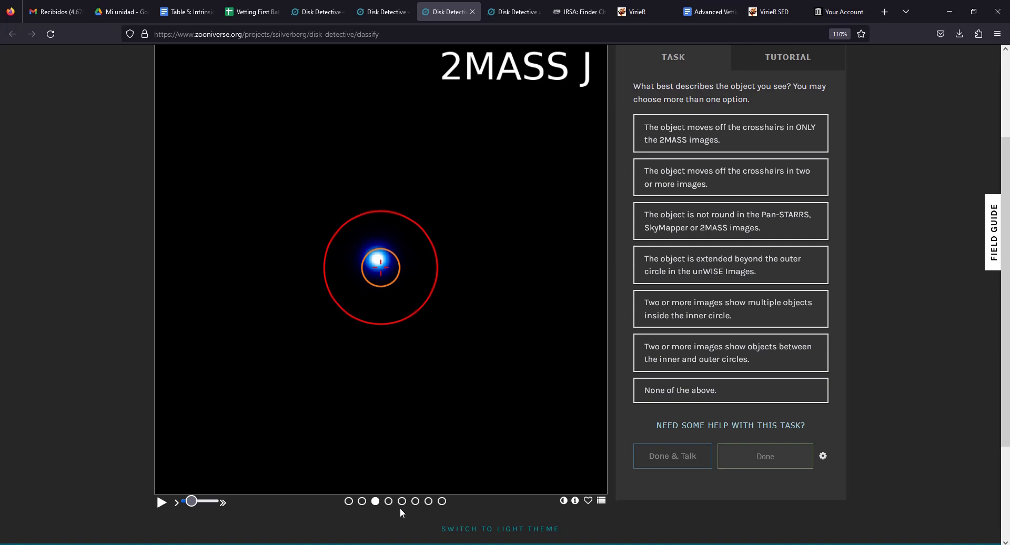
pyautogui.click(415, 500)
pyautogui.click(348, 501)
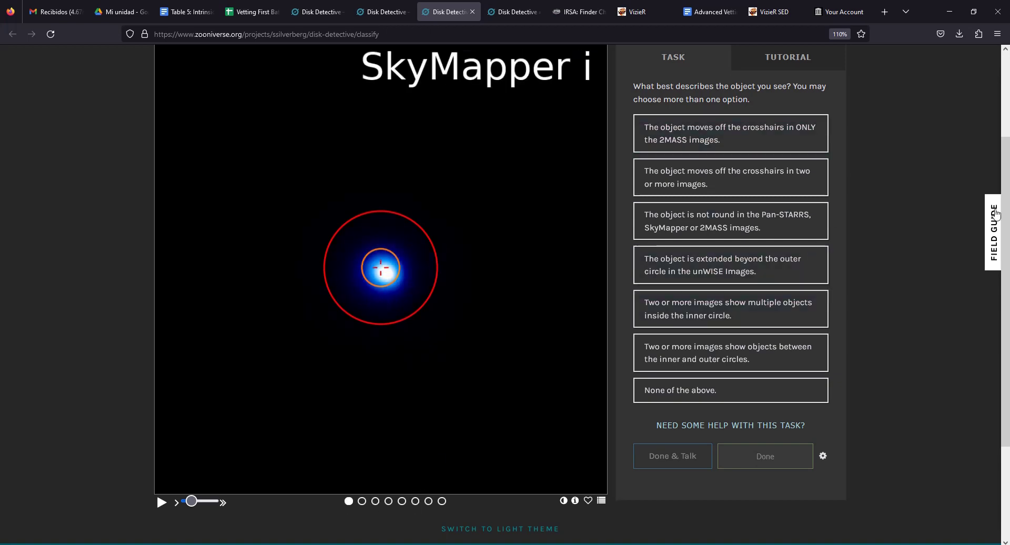
pyautogui.click(989, 233)
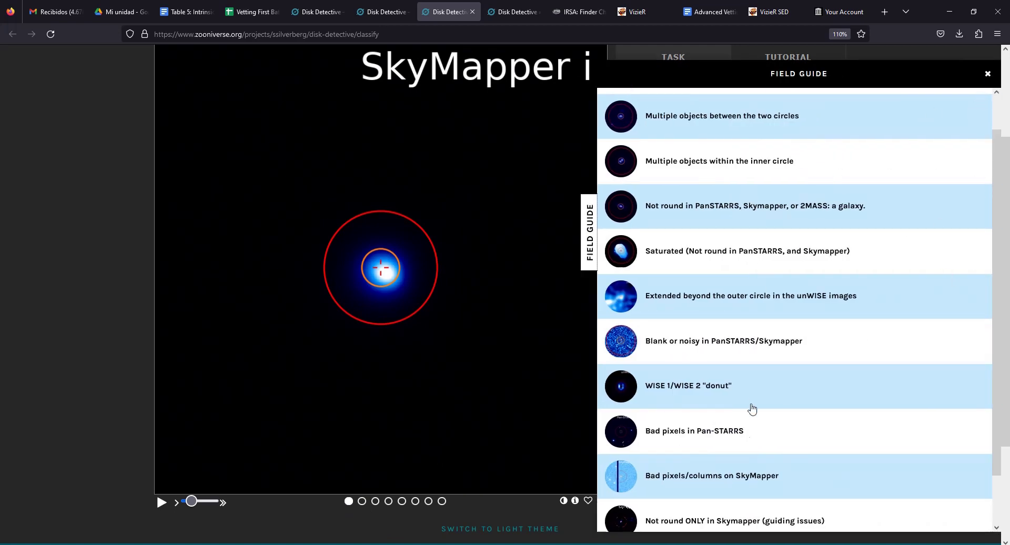
pyautogui.click(987, 76)
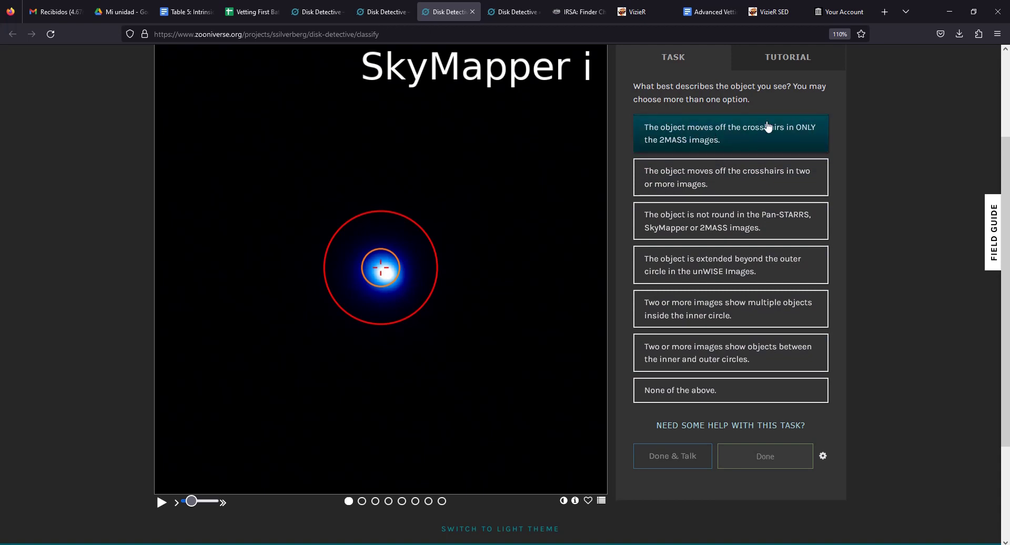
# Try out several answers in the classification task, leaving only "None of the above" selected.
pyautogui.click(811, 141)
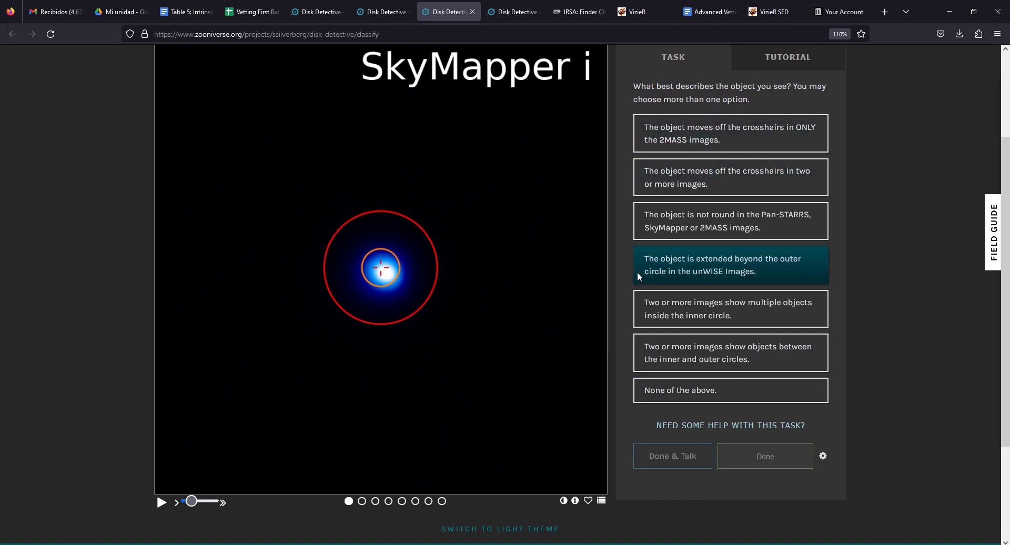
pyautogui.click(716, 140)
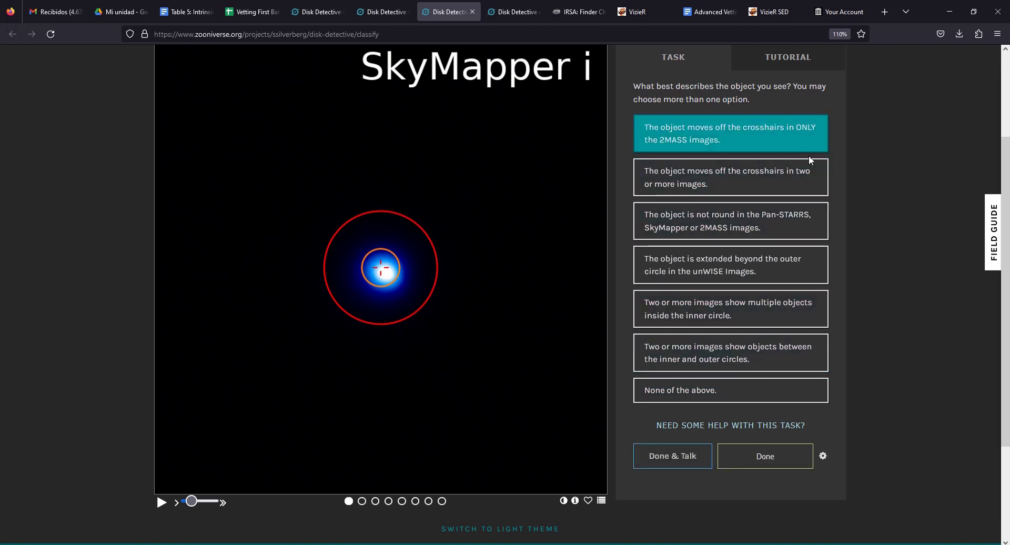
pyautogui.click(773, 390)
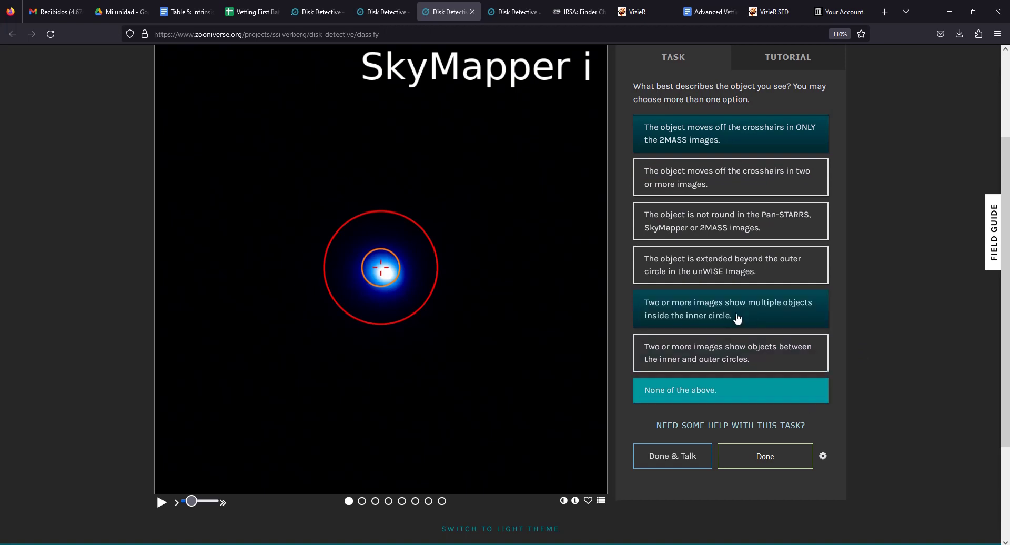
pyautogui.click(773, 322)
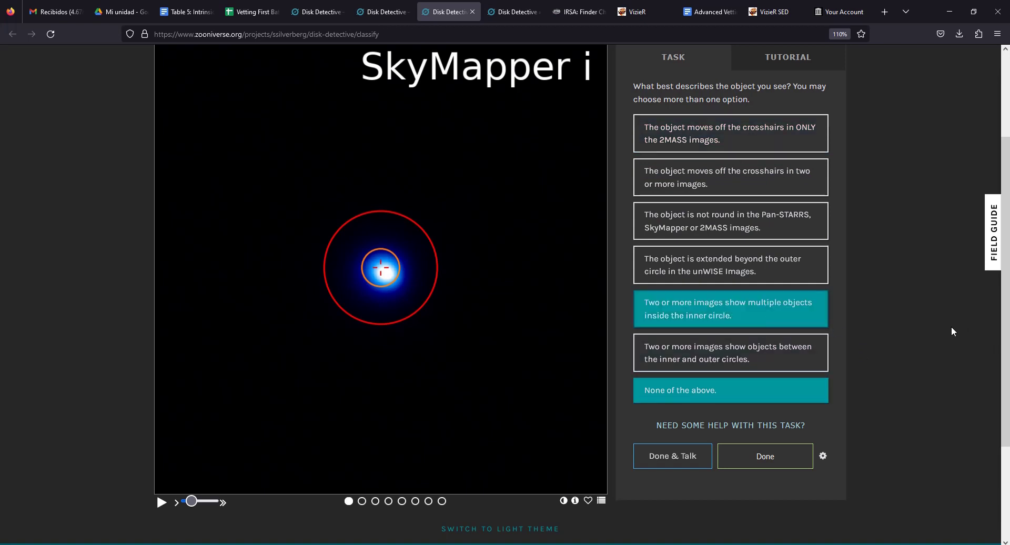
pyautogui.click(815, 320)
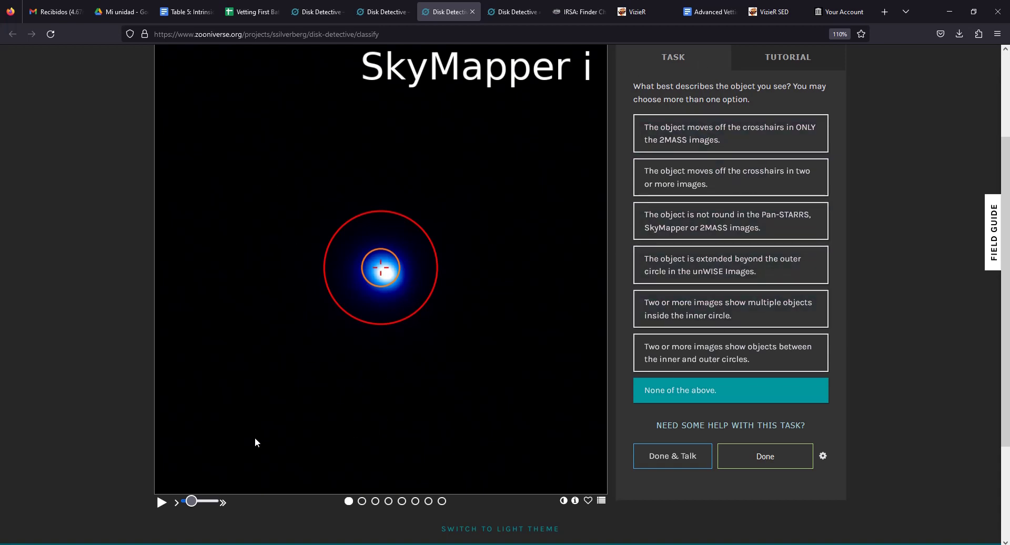
# Play and pause the flipbook, and inspect the 2MASS frames from J to K for the object's position on the crosshairs.
pyautogui.click(162, 501)
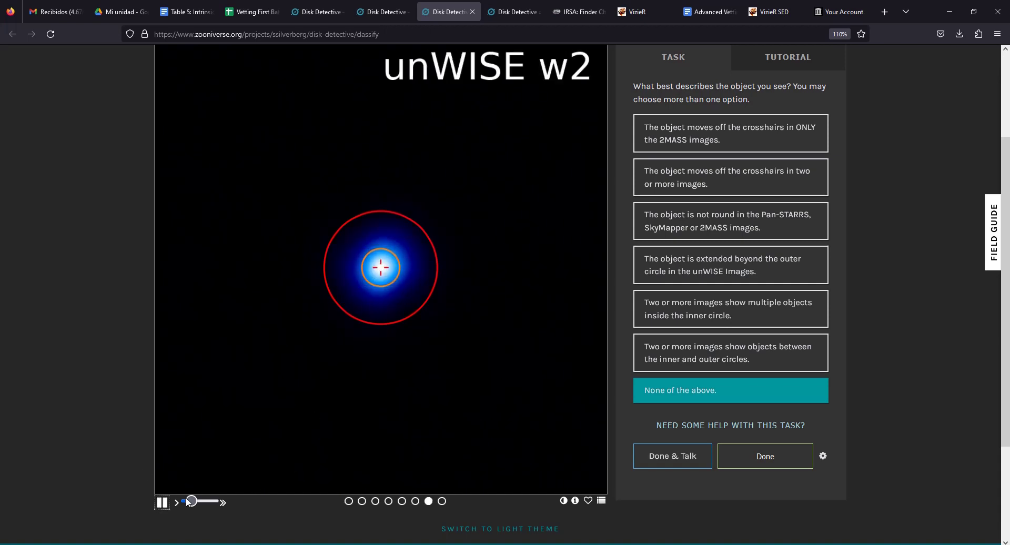
pyautogui.click(161, 502)
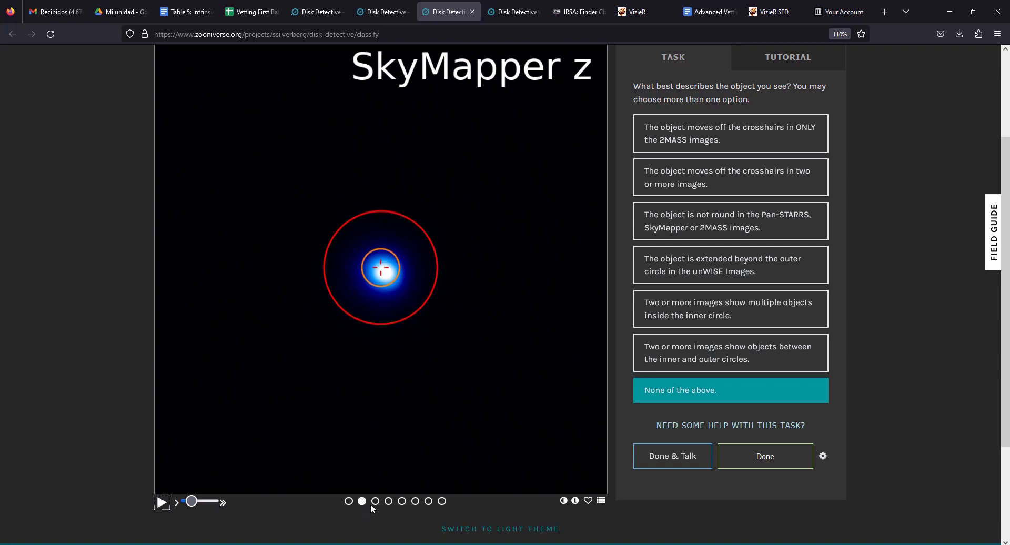
pyautogui.click(376, 503)
pyautogui.press('Right')
pyautogui.press('Right')
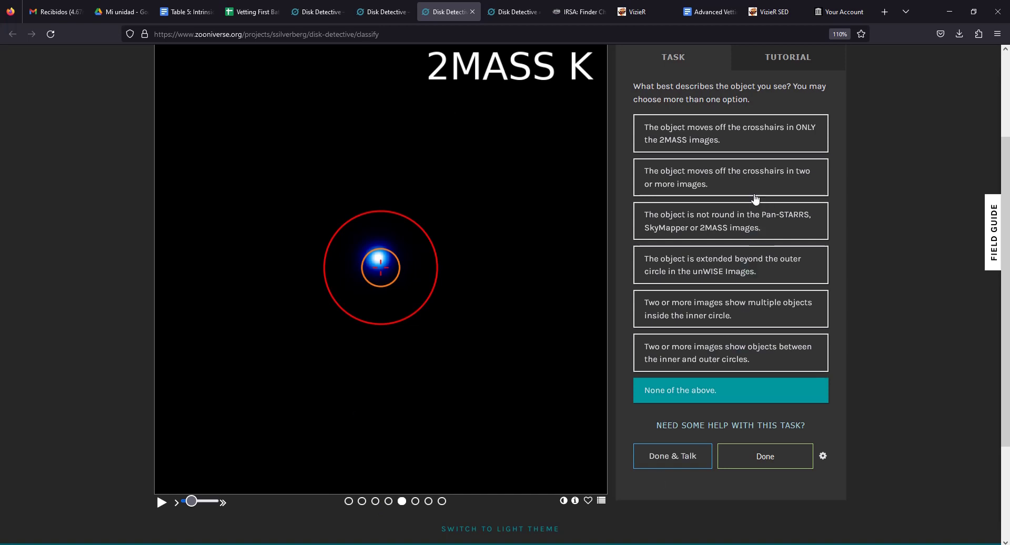
# Classify the object as moving off the crosshairs in ONLY the 2MASS images, and deselect "None of the above".
pyautogui.click(805, 135)
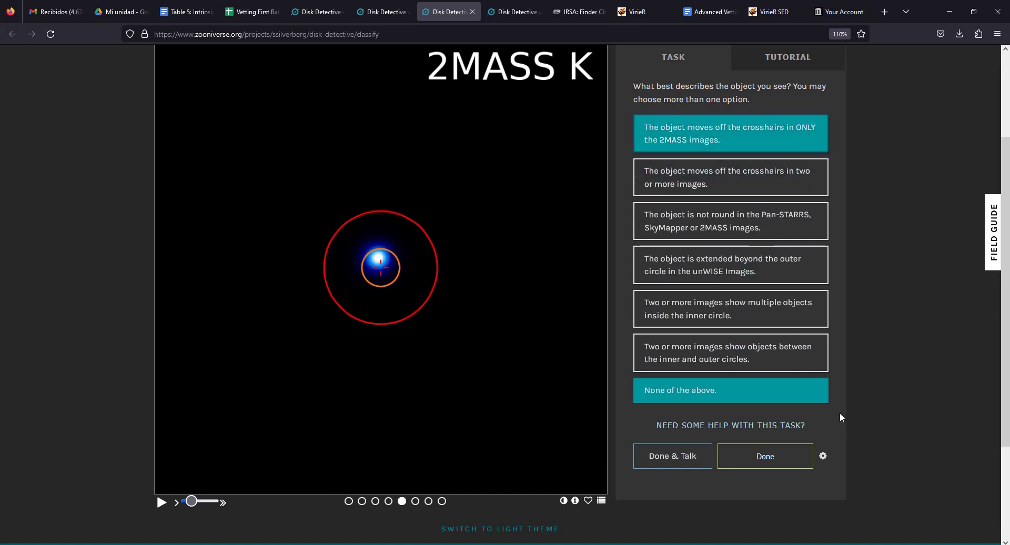
pyautogui.click(812, 394)
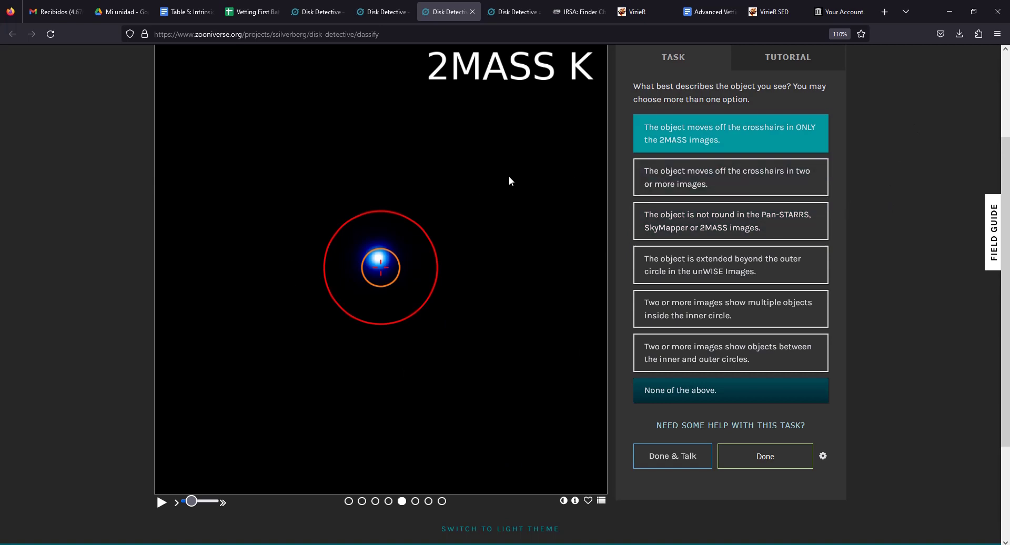
# Step back and forth through the flipbook's SkyMapper, 2MASS and unWISE frames to compare the object's position on the crosshairs.
pyautogui.click(416, 502)
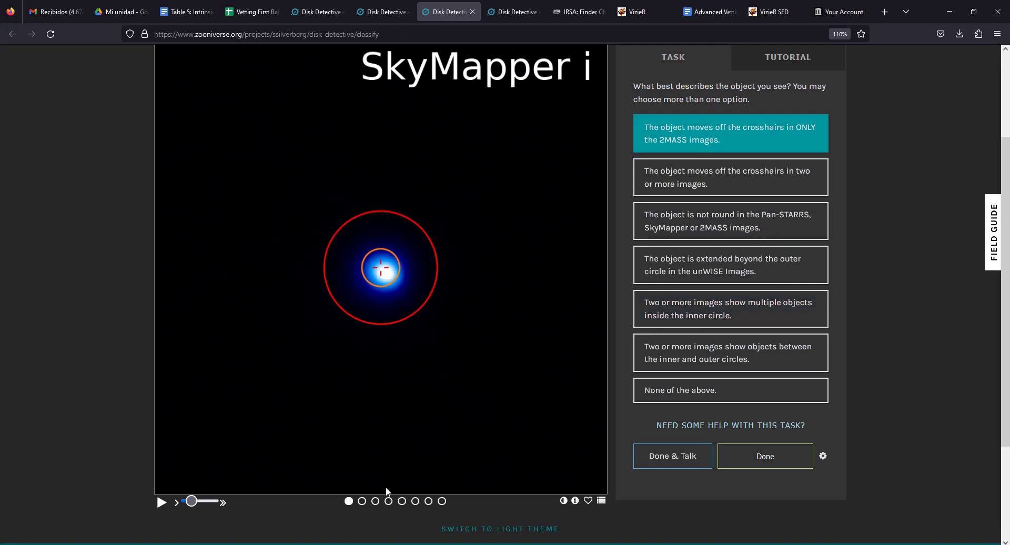
pyautogui.click(375, 500)
pyautogui.press('Left')
pyautogui.press('Left')
pyautogui.click(375, 501)
pyautogui.press('Left')
pyautogui.press('Left')
pyautogui.press('Left')
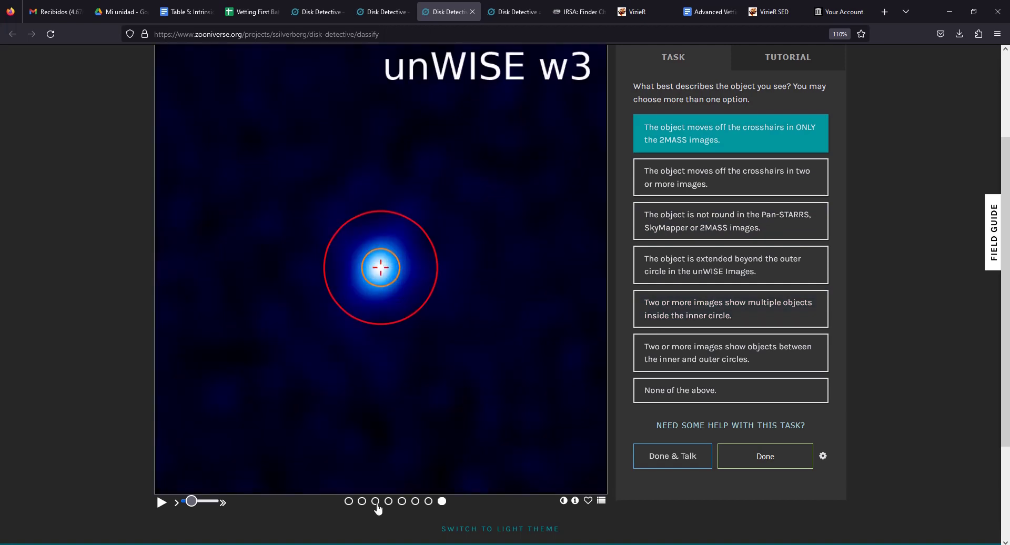
pyautogui.press('Right')
pyautogui.press('Right')
pyautogui.click(375, 501)
pyautogui.press('Left')
pyautogui.press('Left')
pyautogui.press('Left')
pyautogui.press('Right')
pyautogui.click(375, 501)
pyautogui.press('Left')
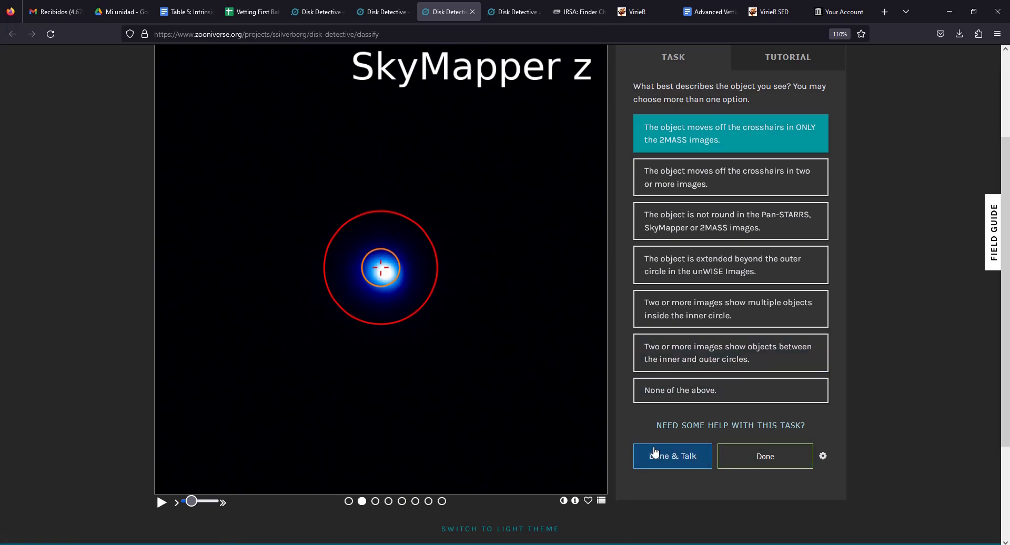
# Submit the classification with Done & Talk, and review the subject's Talk page down to the note form.
pyautogui.click(673, 455)
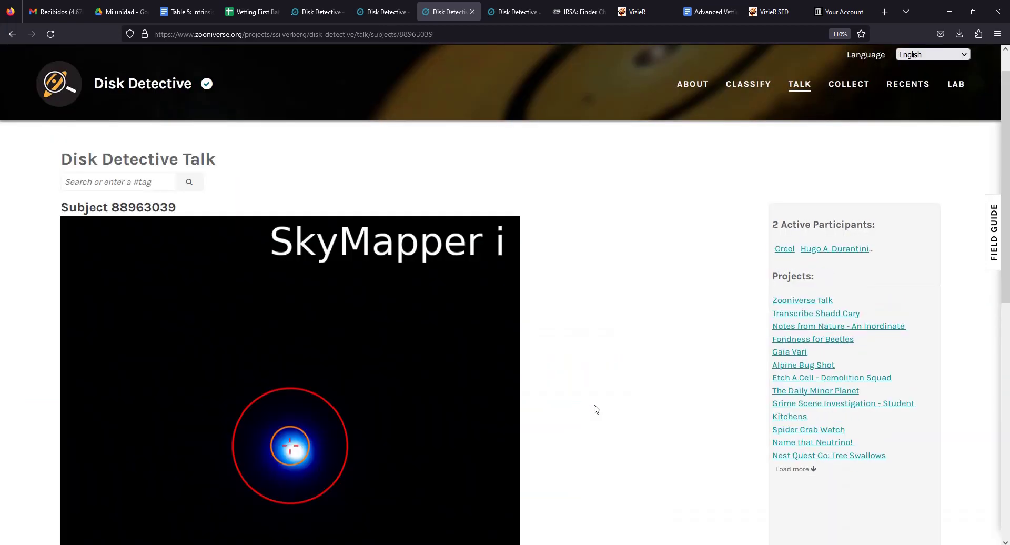
pyautogui.scroll(-3, 593, 408)
pyautogui.scroll(-5, 593, 409)
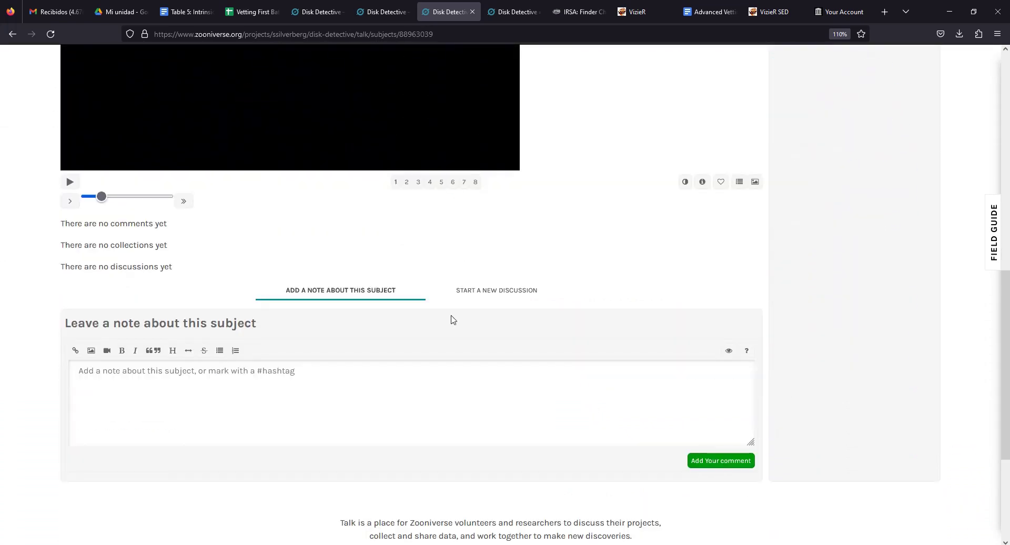
pyautogui.scroll(6, 588, 378)
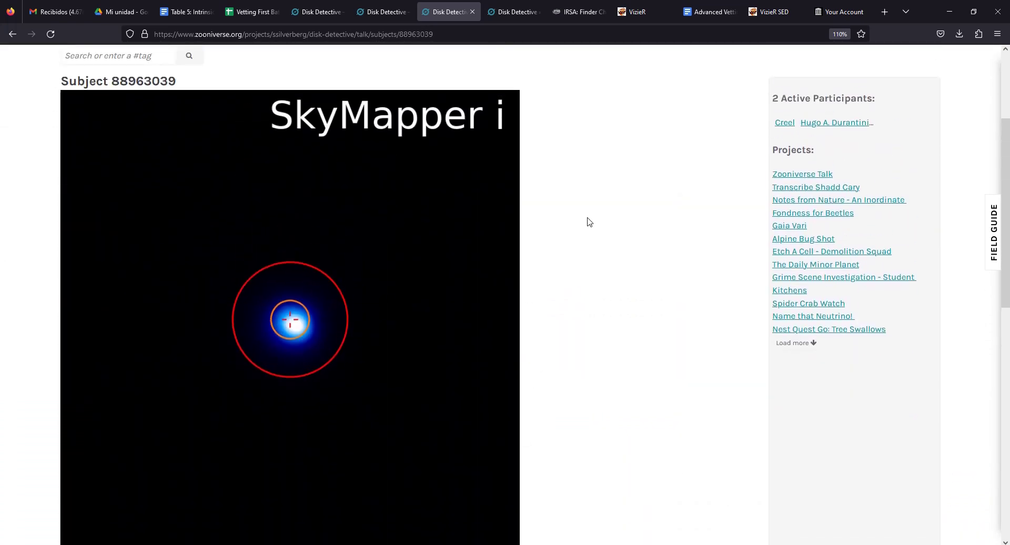
pyautogui.scroll(-5, 419, 467)
pyautogui.scroll(1, 374, 469)
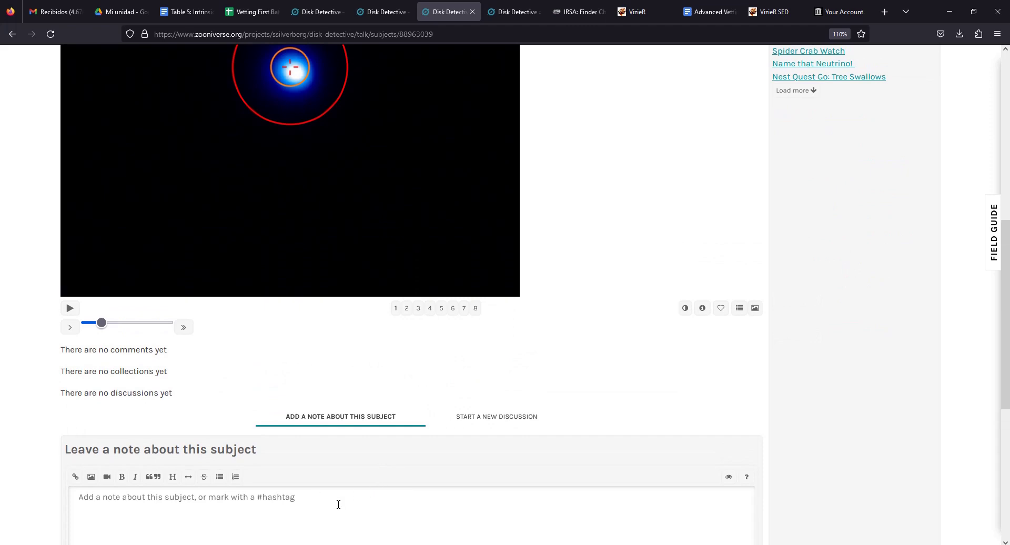
pyautogui.scroll(-1, 684, 293)
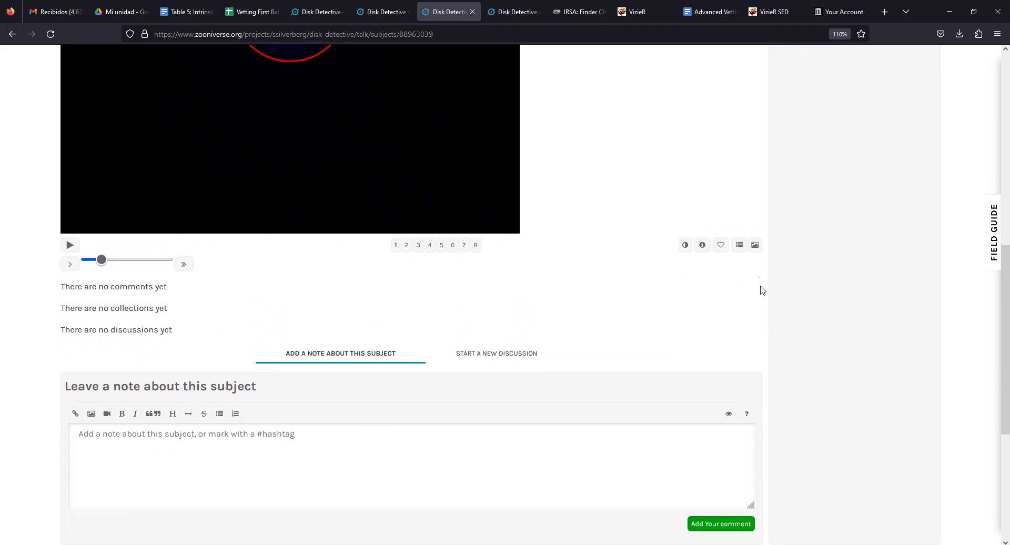
# Browse the collections available for adding this subject, and close the collection dialog without adding it.
pyautogui.click(740, 244)
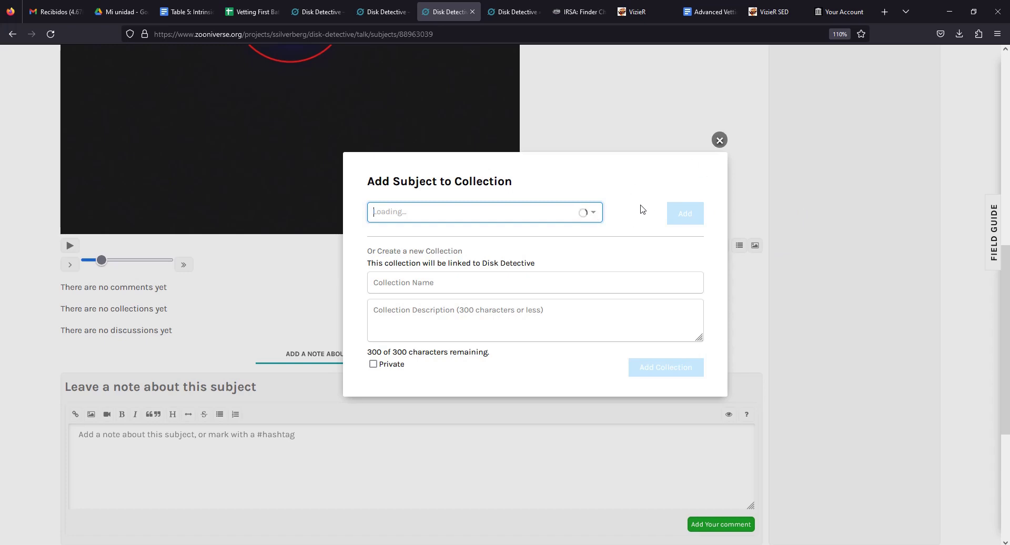
pyautogui.click(595, 212)
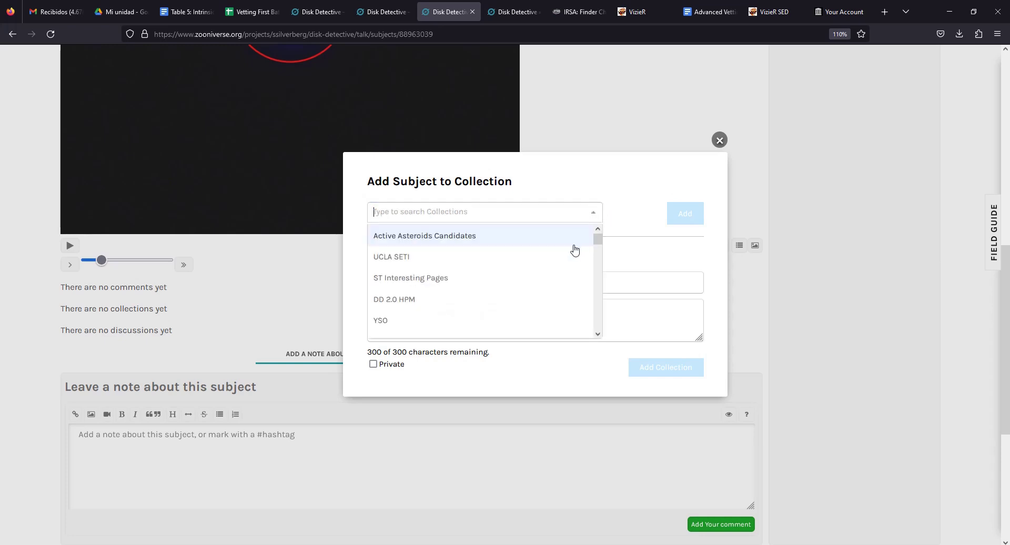
pyautogui.scroll(-2, 573, 248)
pyautogui.scroll(-2, 544, 264)
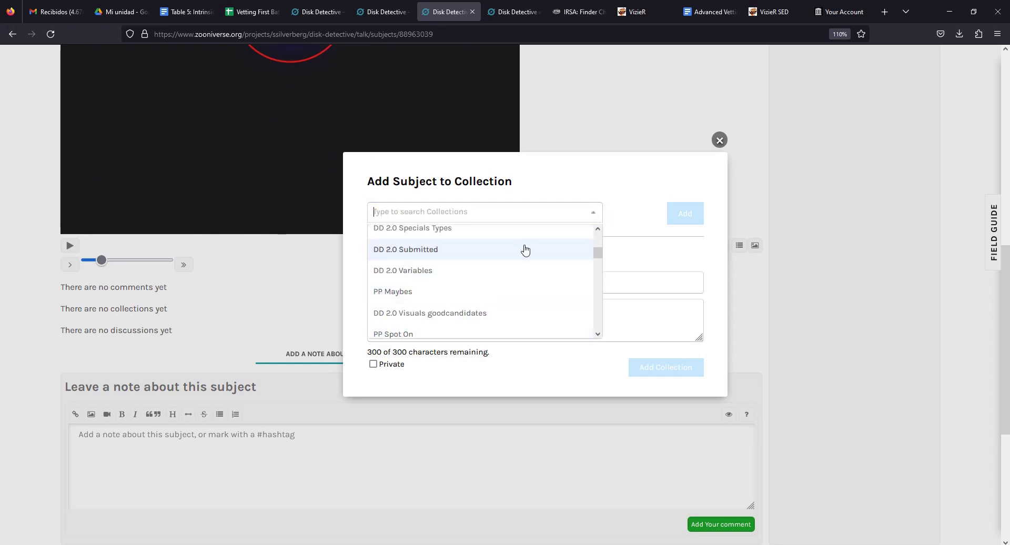
pyautogui.scroll(-2, 537, 245)
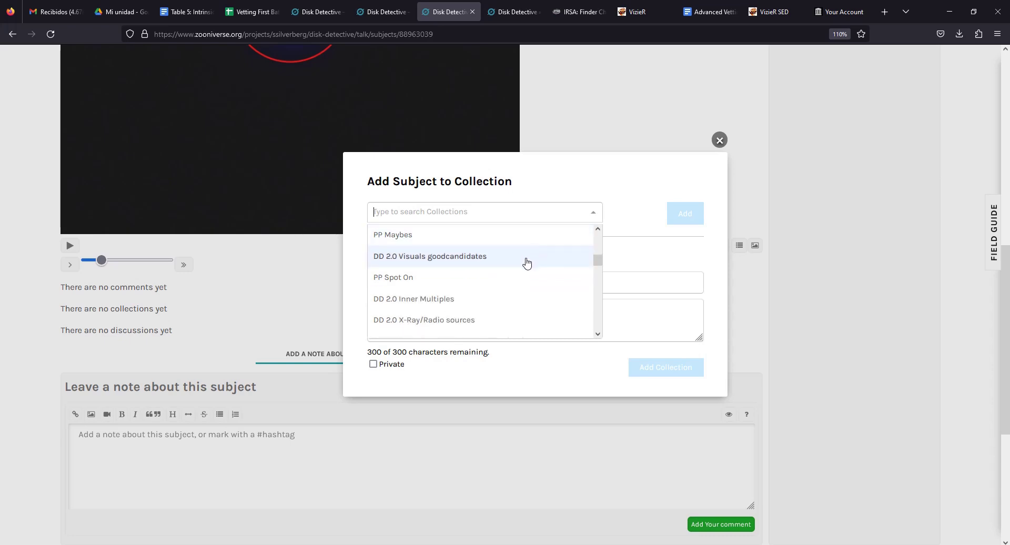
pyautogui.scroll(-2, 526, 262)
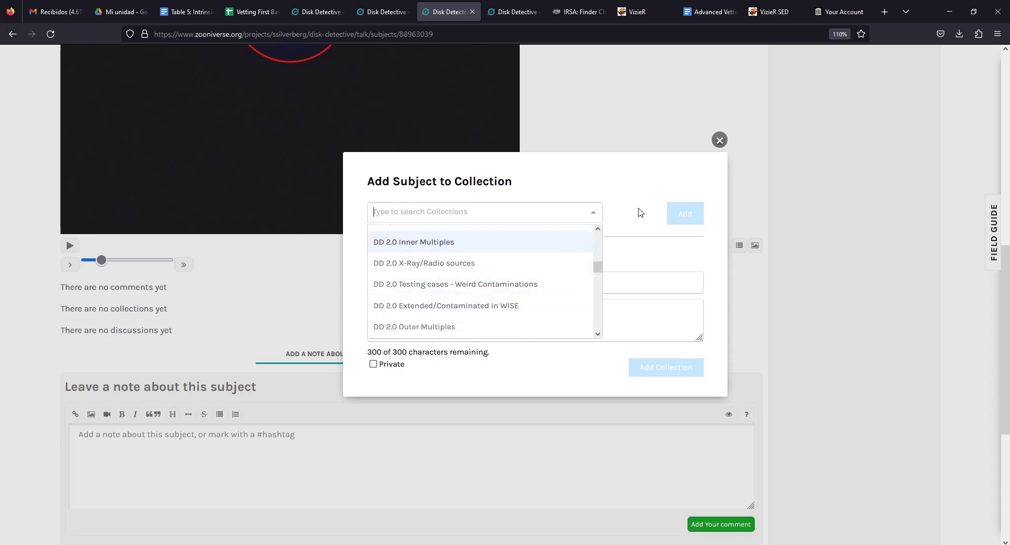
pyautogui.click(648, 187)
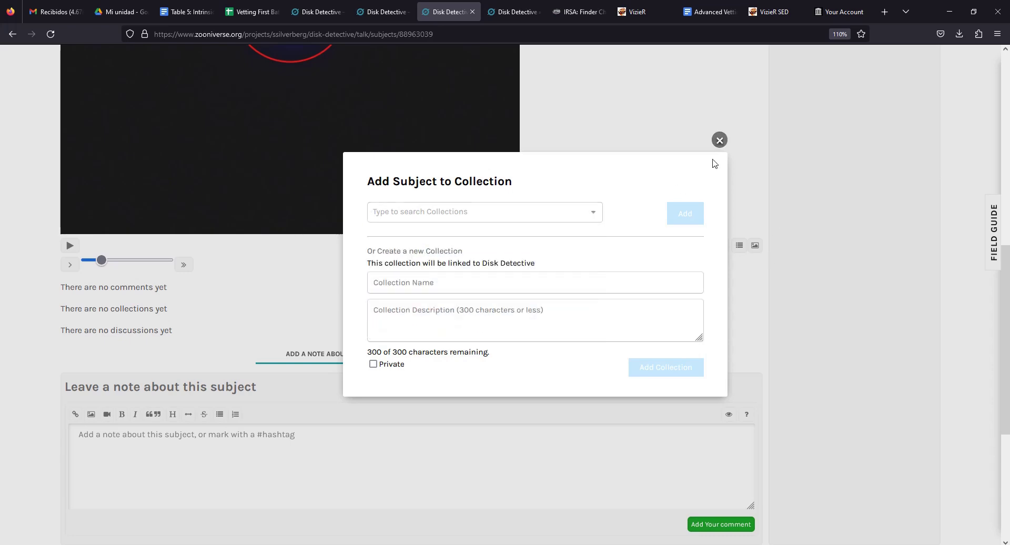
pyautogui.click(719, 140)
# Return to the project's Classify page and bring the new subject's flipbook and answer options into view.
pyautogui.scroll(4, 690, 284)
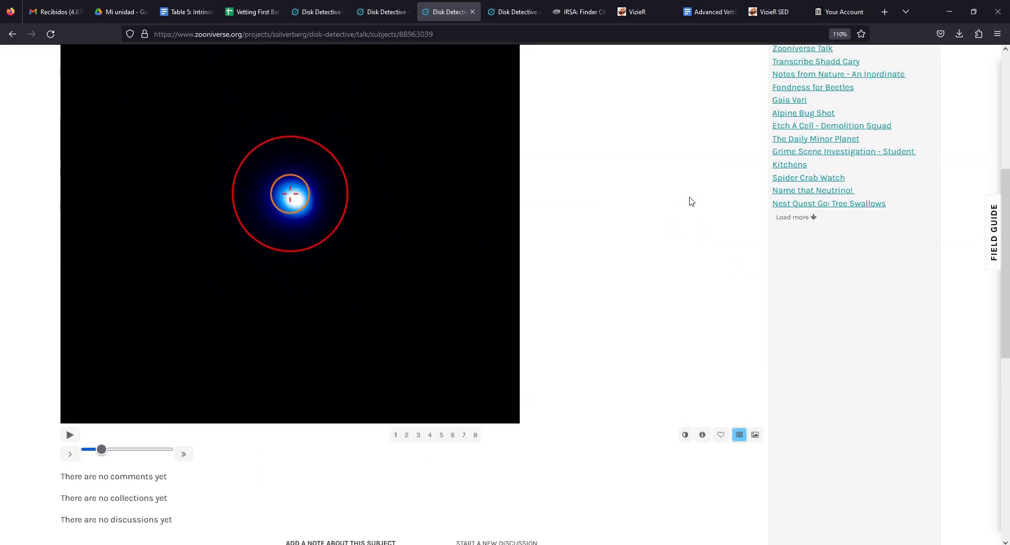
pyautogui.scroll(5, 686, 210)
pyautogui.click(748, 121)
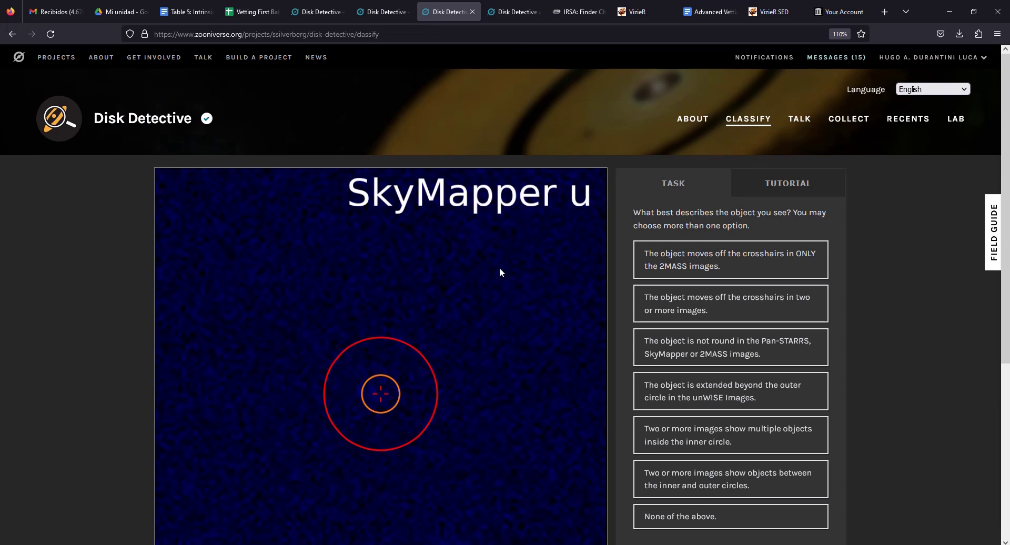
pyautogui.scroll(-2, 236, 337)
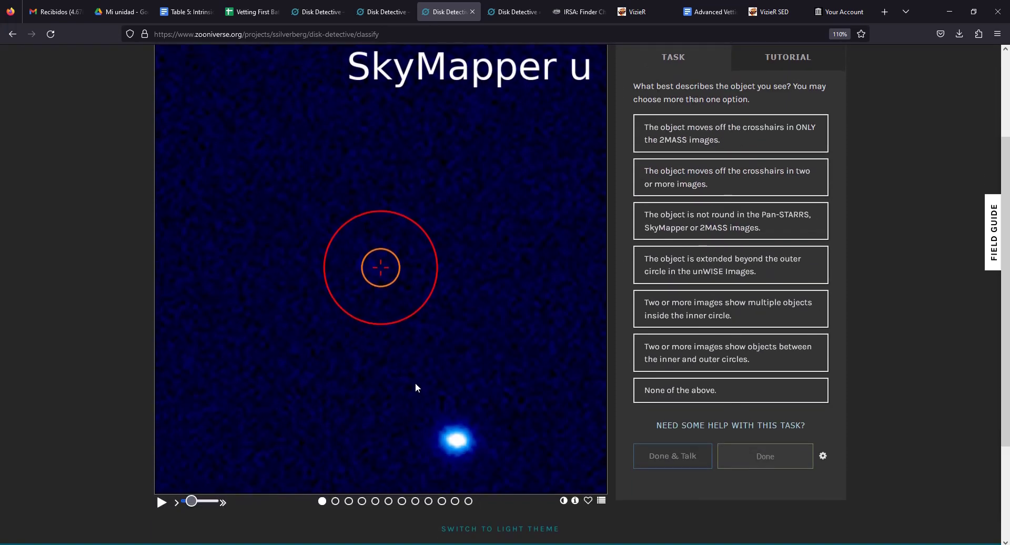
# Inspect the new subject's SkyMapper frames from u to i for the object's position and shape inside the inner circle.
pyautogui.click(335, 500)
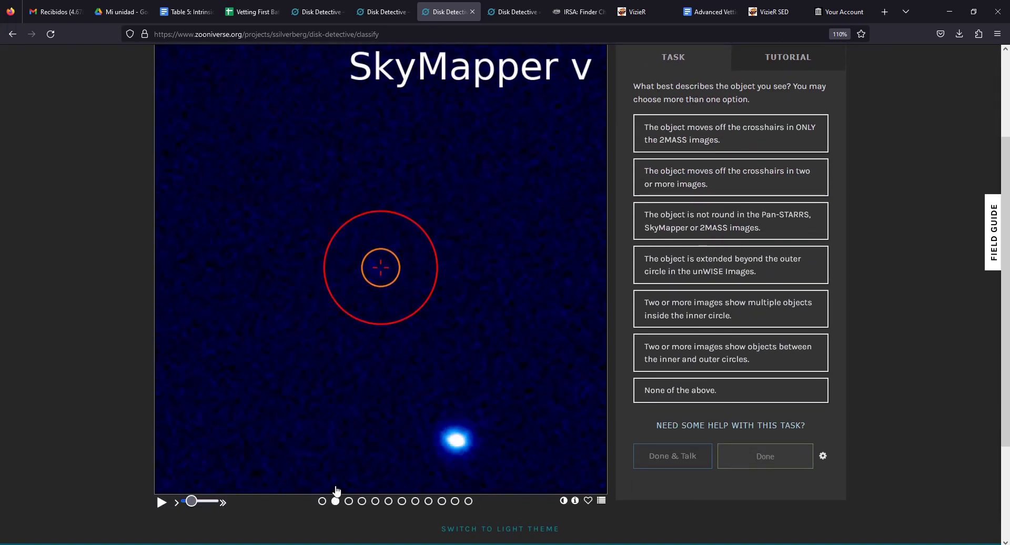
pyautogui.press('Right')
pyautogui.press('Right')
pyautogui.press('Left')
pyautogui.press('Left')
pyautogui.press('Left')
pyautogui.press('Right')
pyautogui.press('Right')
pyautogui.press('Right')
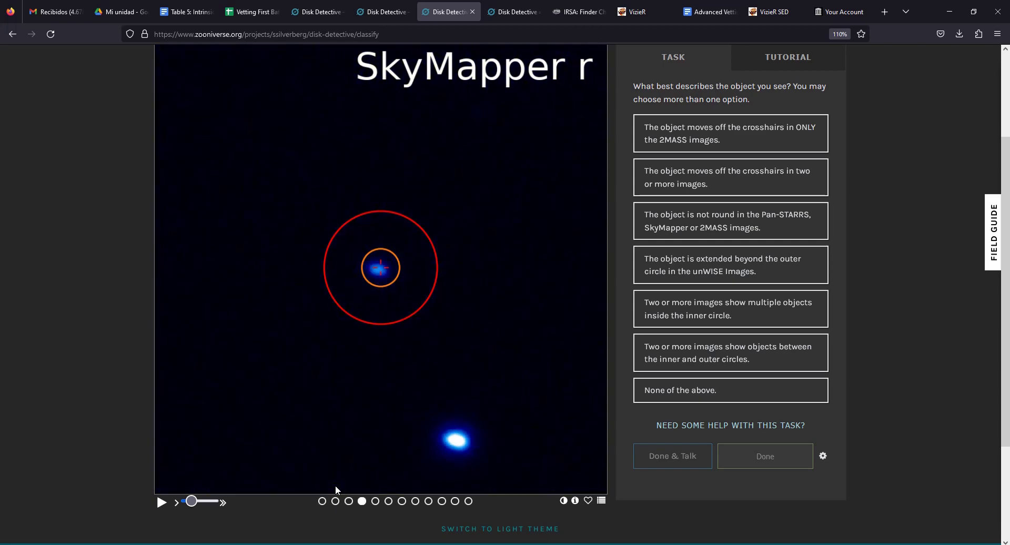
pyautogui.press('Right')
pyautogui.press('Left')
pyautogui.click(375, 502)
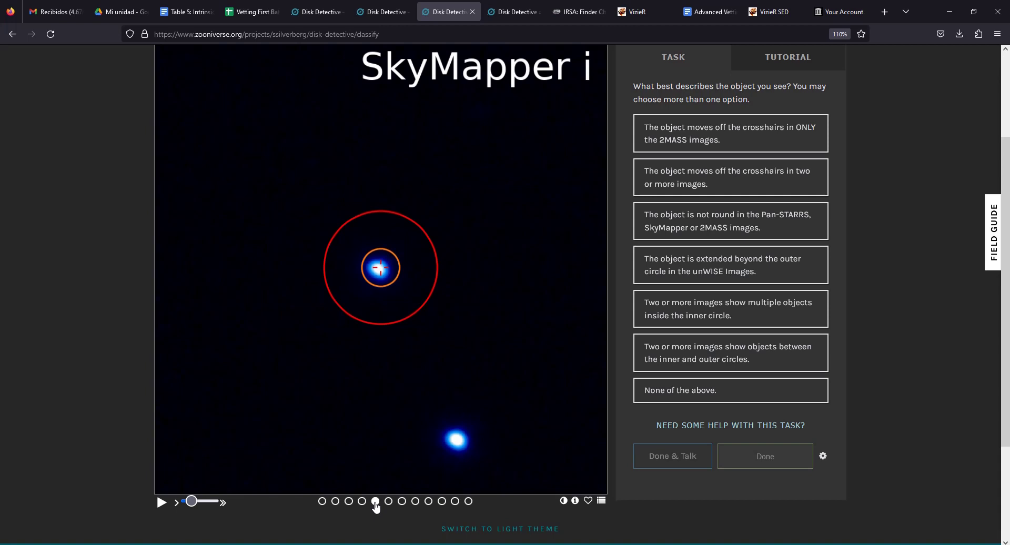
# Compare the SkyMapper i, SkyMapper z and 2MASS J frames, and continue through the flipbook to unWISE w2.
pyautogui.press('Right')
pyautogui.press('Left')
pyautogui.press('Right')
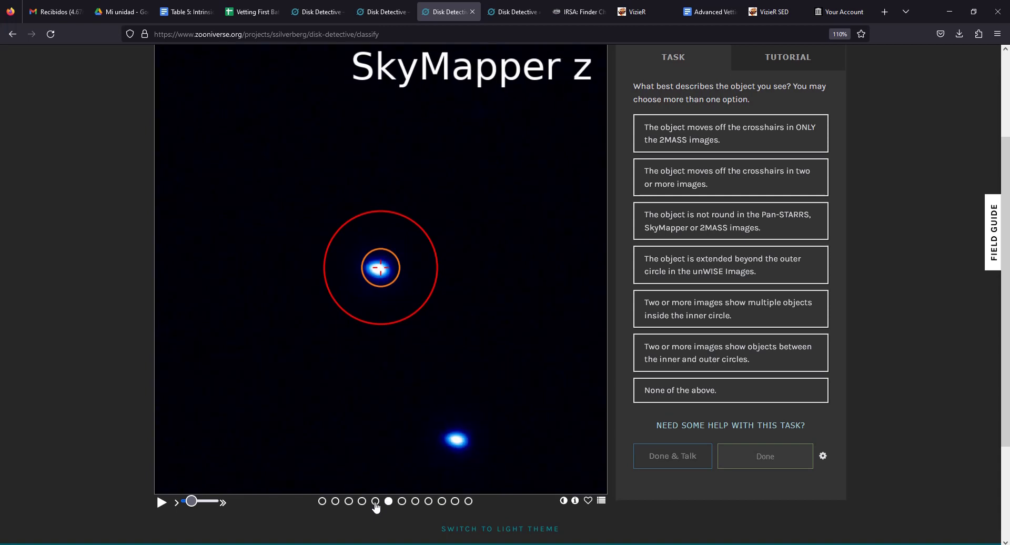
pyautogui.press('Right')
pyautogui.press('Left')
pyautogui.press('Right')
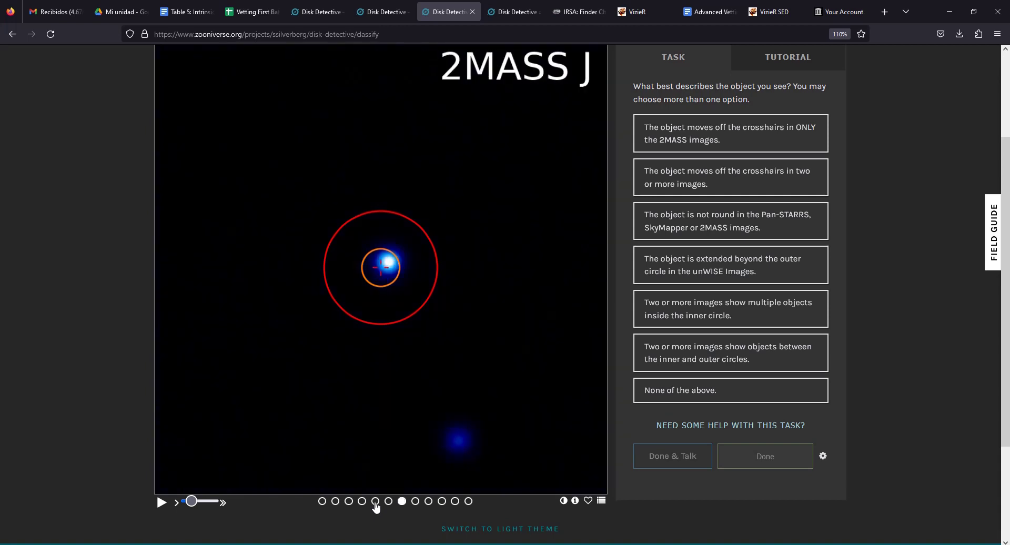
pyautogui.press('Left')
pyautogui.press('Right')
pyautogui.press('Right')
pyautogui.press('Right')
pyautogui.press('Right')
pyautogui.press('Right')
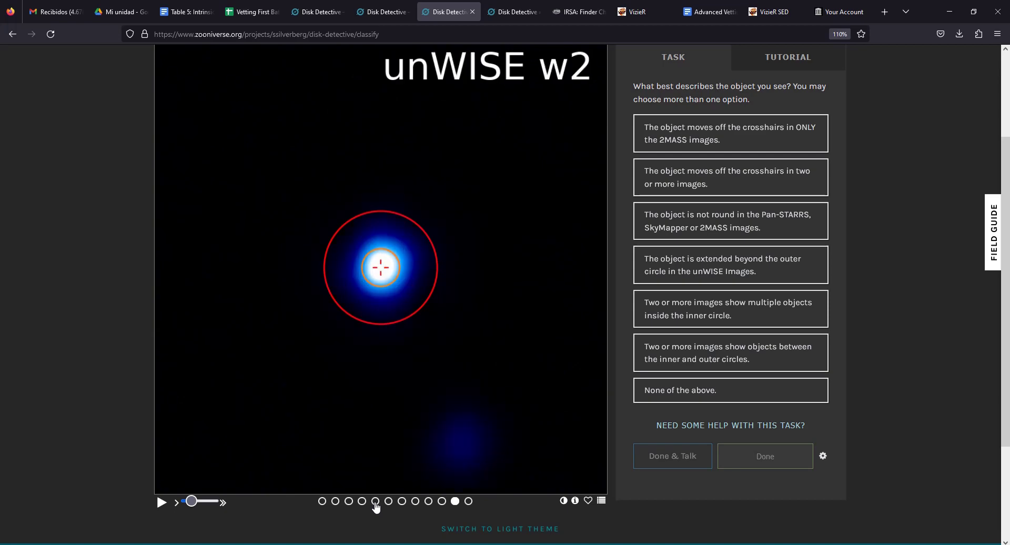
# Cycle through the complete flipbook, and finish on the unWISE w3 frame.
pyautogui.press('Right')
pyautogui.press('Right')
pyautogui.press('Right')
pyautogui.press('Right')
pyautogui.press('Right')
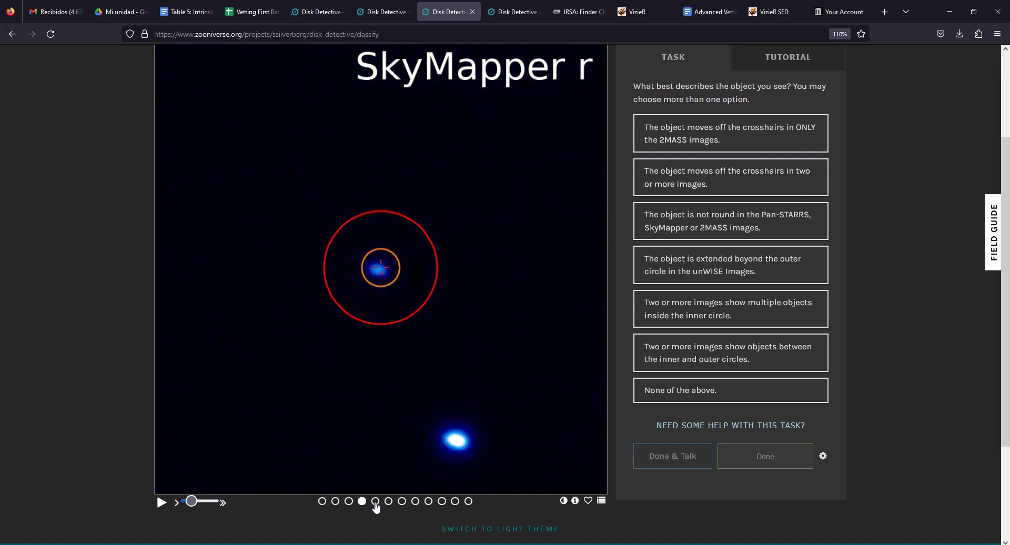
pyautogui.press('Right')
pyautogui.press('Right')
pyautogui.press('Right')
pyautogui.press('Right')
pyautogui.press('Right')
pyautogui.press('Right')
pyautogui.press('Right')
pyautogui.press('Right')
pyautogui.press('Right')
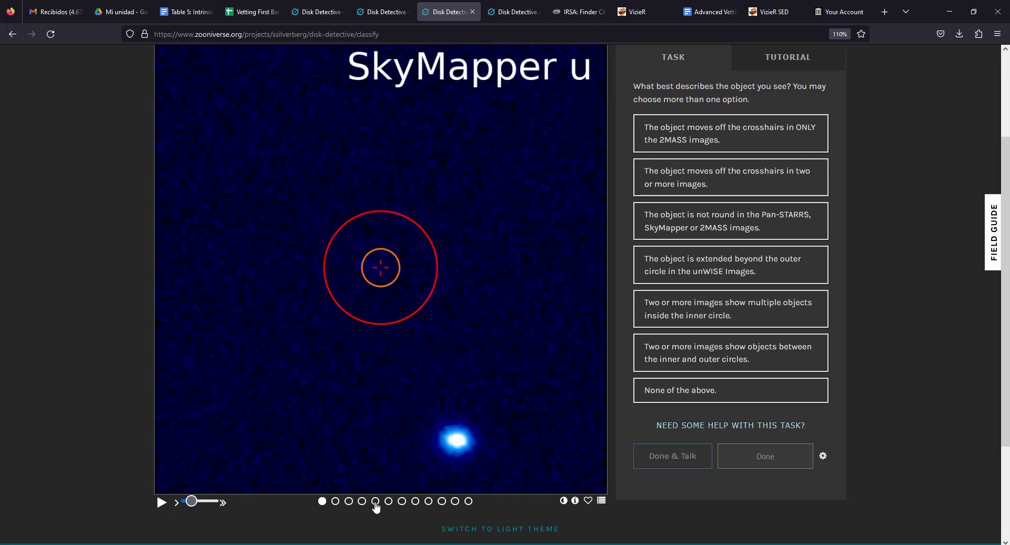
pyautogui.press('Left')
# Check the SkyMapper i and 2MASS J frames, and classify the object as moving off the crosshairs in ONLY the 2MASS images.
pyautogui.click(753, 132)
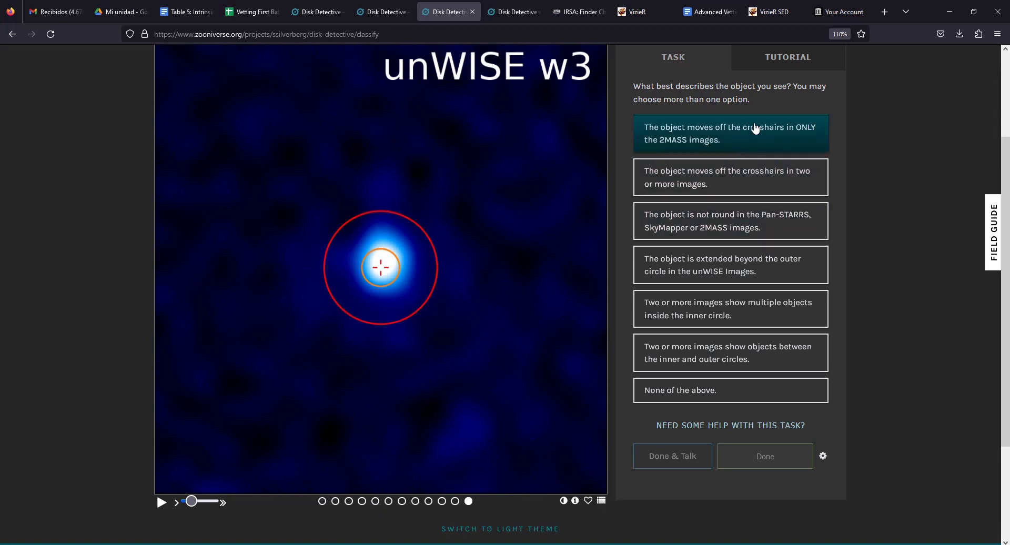
pyautogui.click(375, 501)
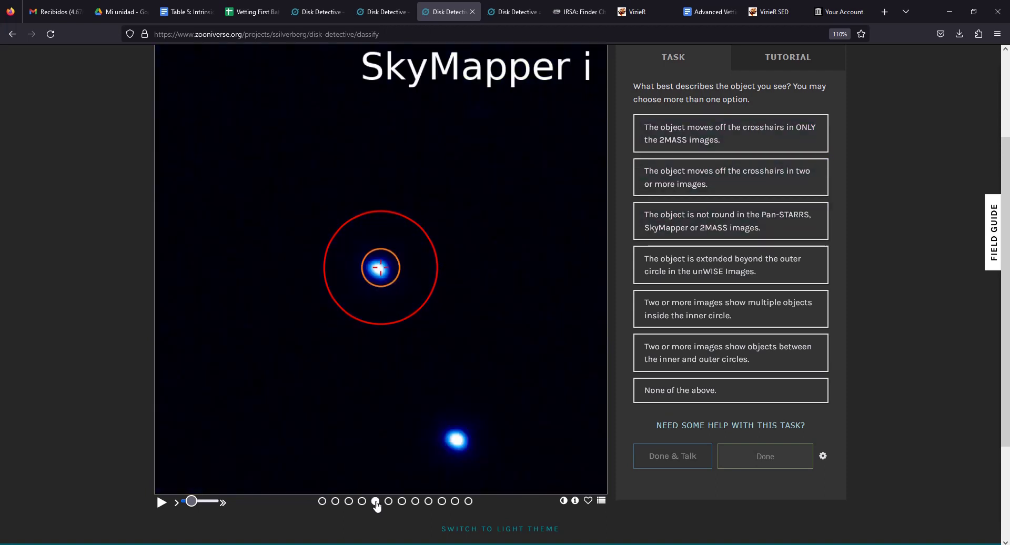
pyautogui.click(402, 502)
pyautogui.click(678, 140)
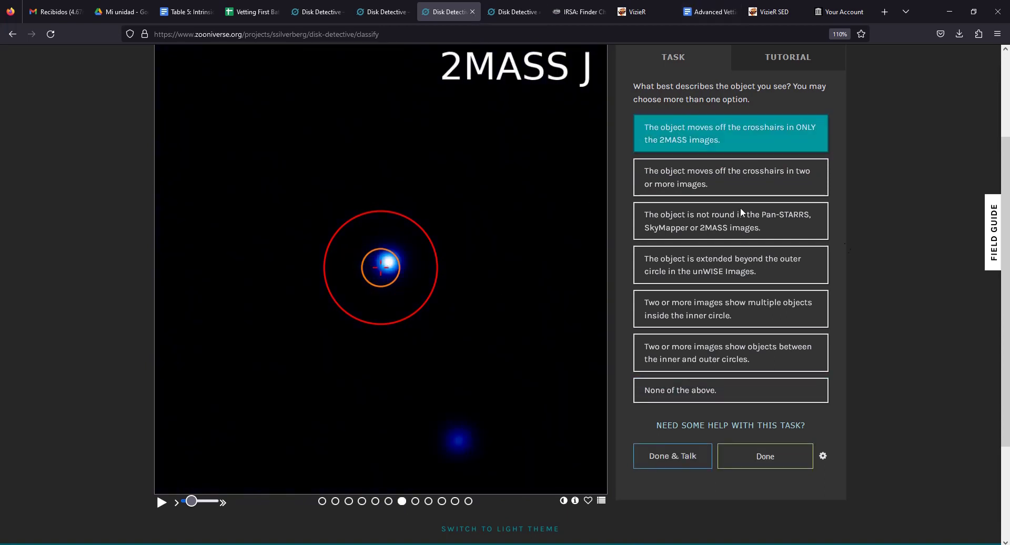
# Open the subject's metadata, and open its SIMBAD, VizieR and IRSA Finder Chart links.
pyautogui.click(576, 501)
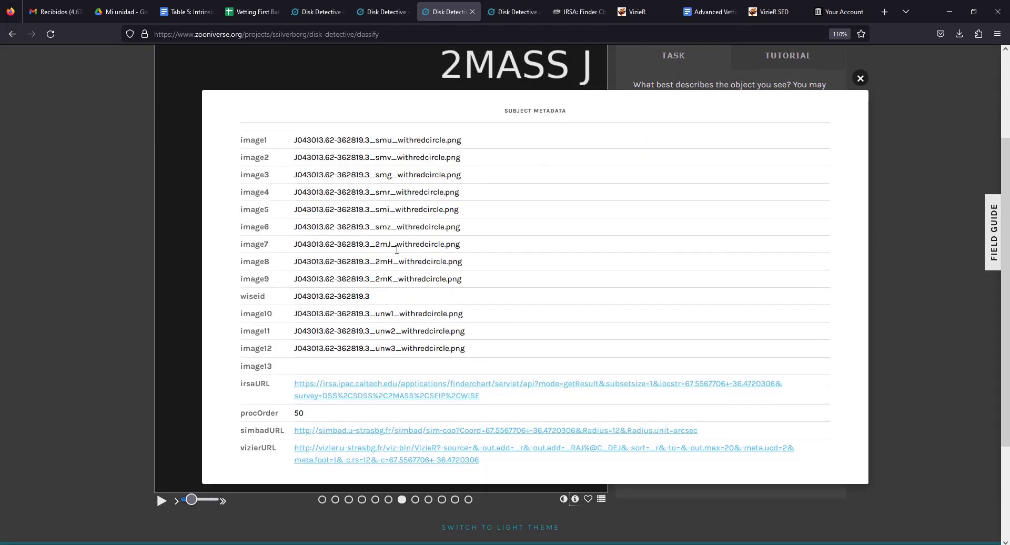
pyautogui.scroll(-2, 403, 253)
pyautogui.click(403, 370)
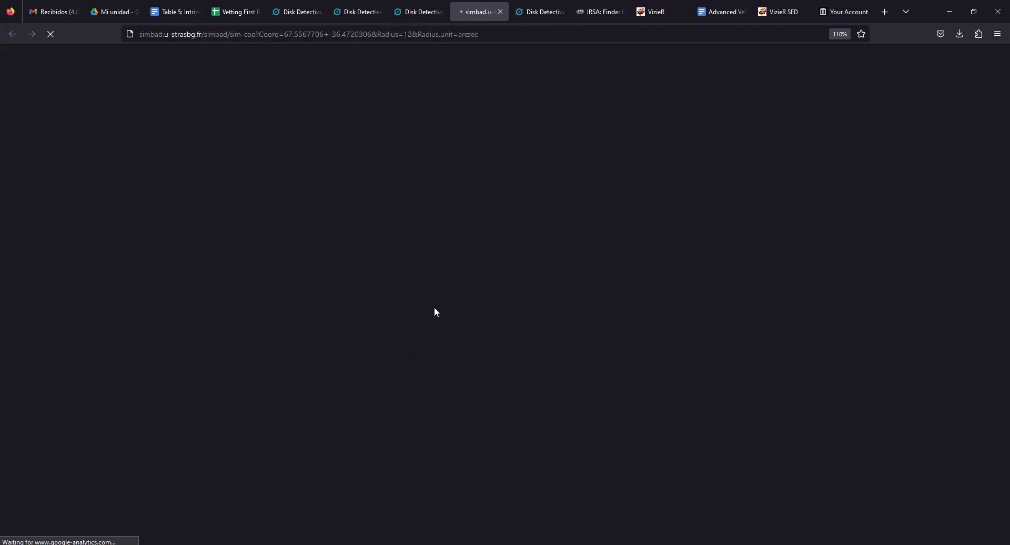
pyautogui.click(417, 13)
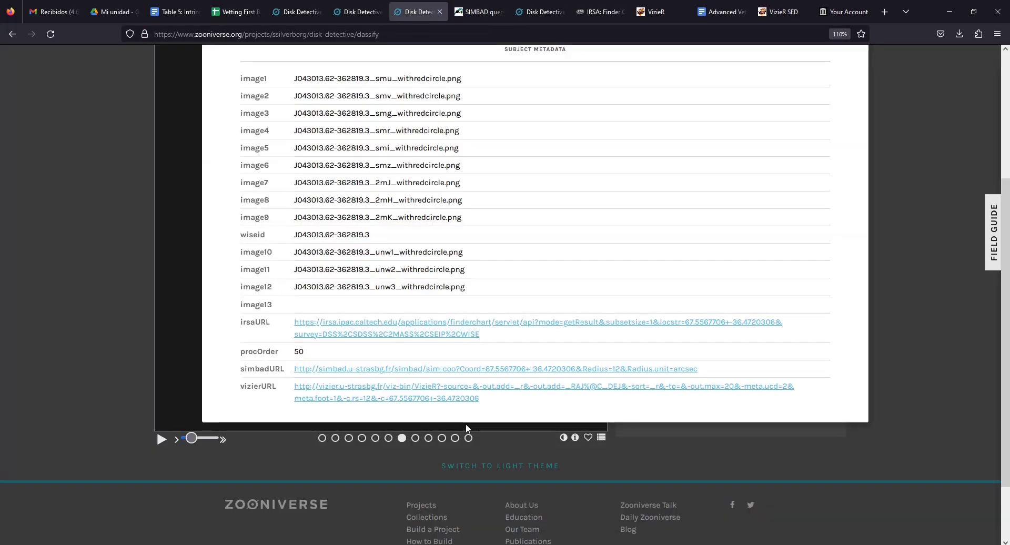
pyautogui.click(455, 398)
pyautogui.click(392, 13)
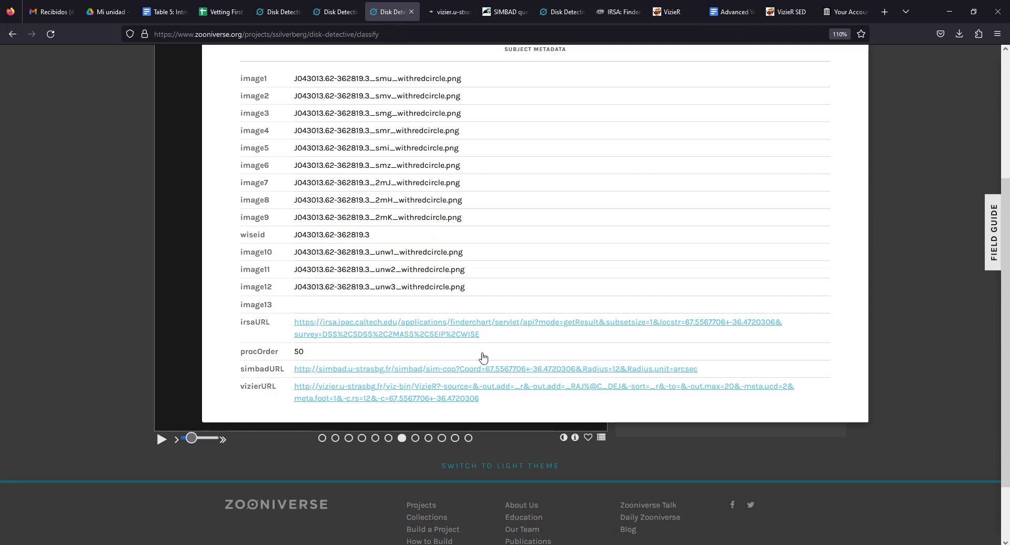
pyautogui.click(386, 335)
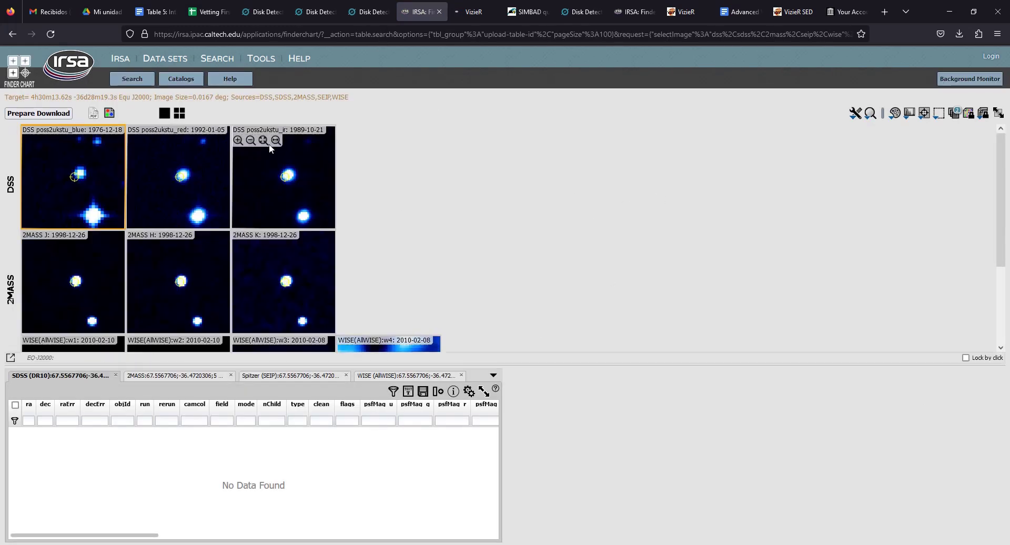
# Compare the subject's metadata with its IRSA Finder Chart page, and highlight the wiseid value in the metadata.
pyautogui.click(369, 12)
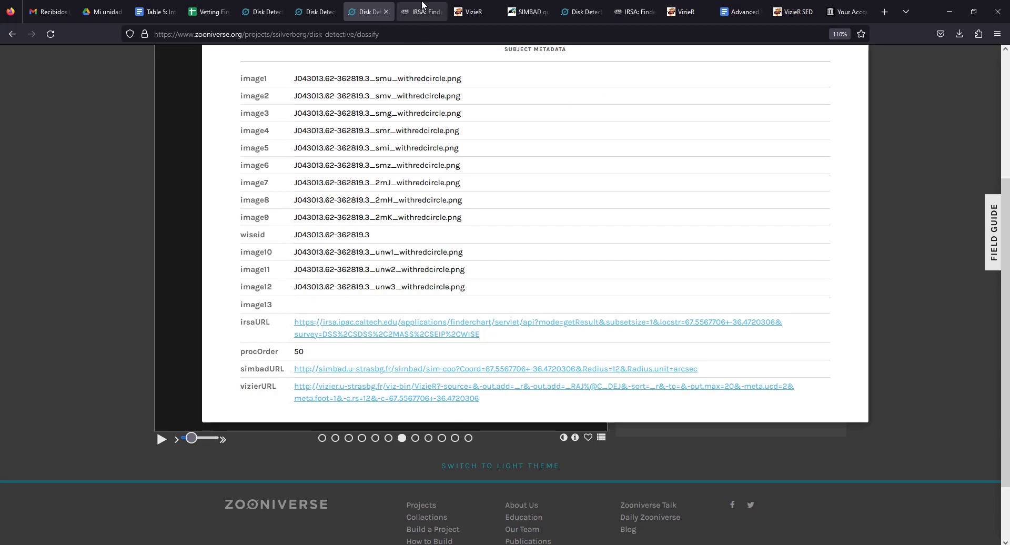
pyautogui.click(421, 12)
pyautogui.scroll(-1, 510, 252)
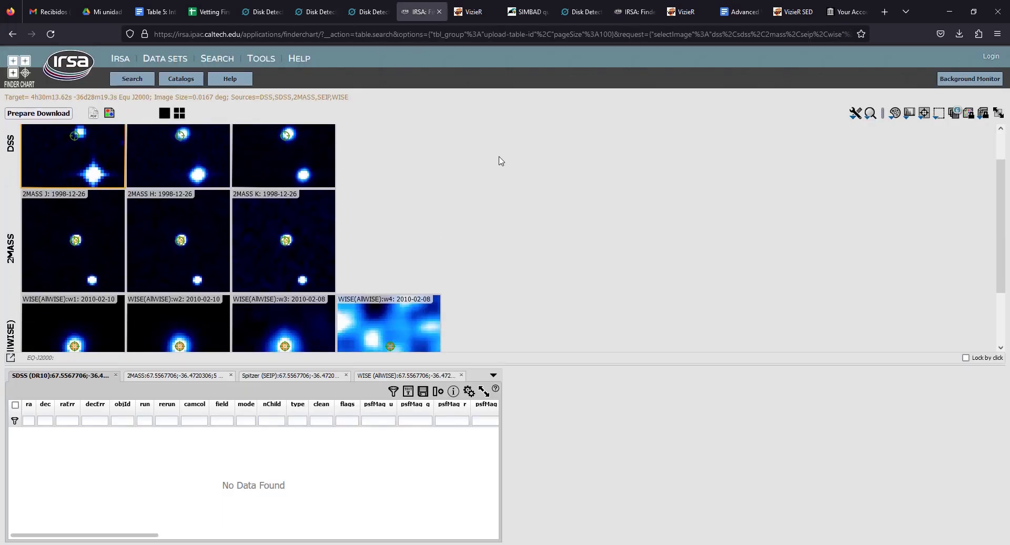
pyautogui.click(381, 7)
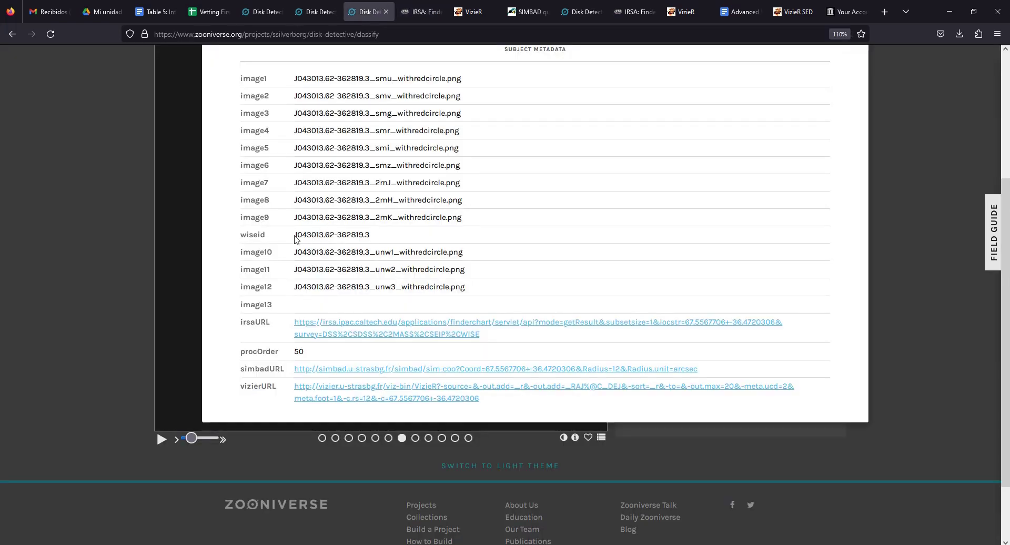
pyautogui.moveTo(295, 237); pyautogui.dragTo(359, 235)
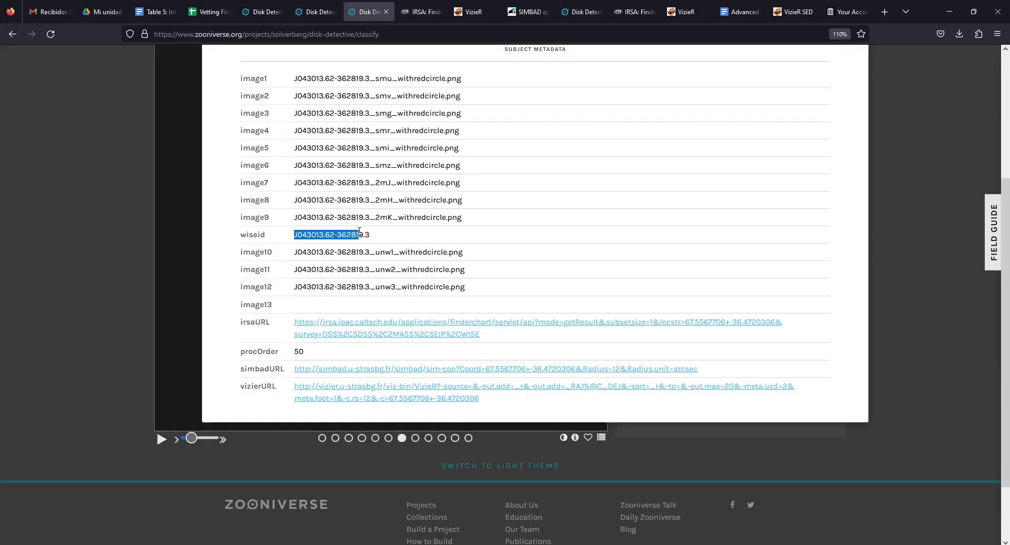
pyautogui.click(415, 15)
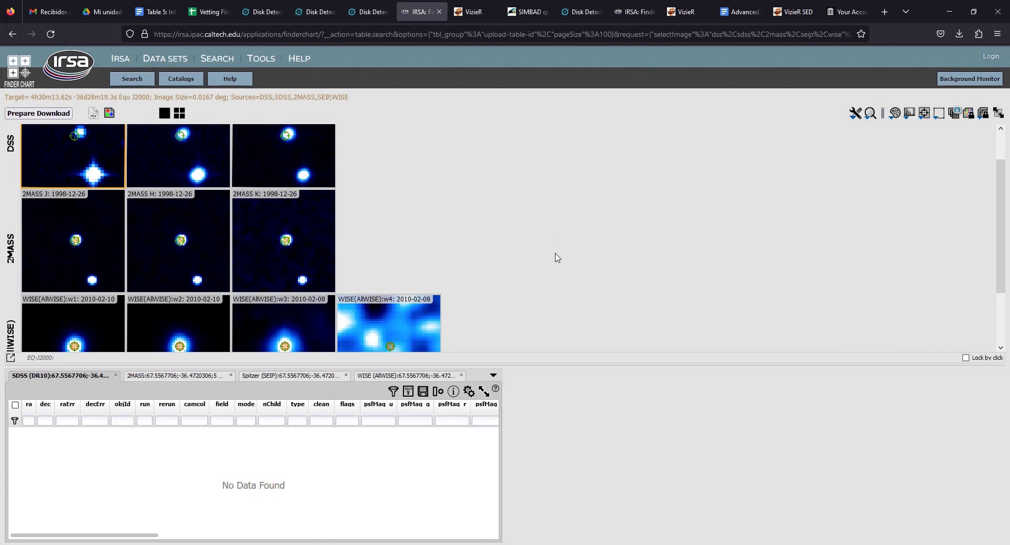
# Examine the object's position relative to the target marker across the DSS, 2MASS and WISE images in Finder Chart.
pyautogui.scroll(-3, 568, 259)
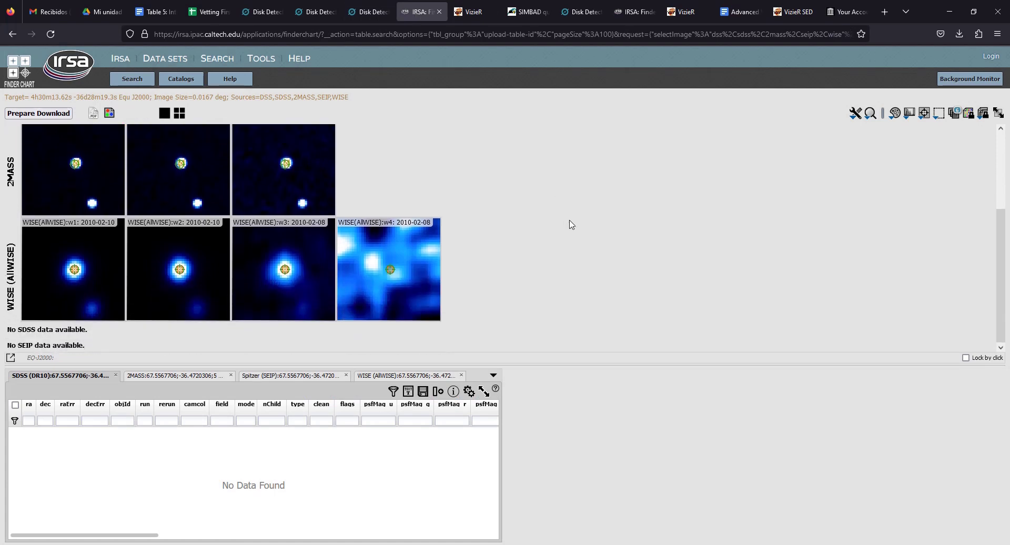
pyautogui.scroll(3, 578, 215)
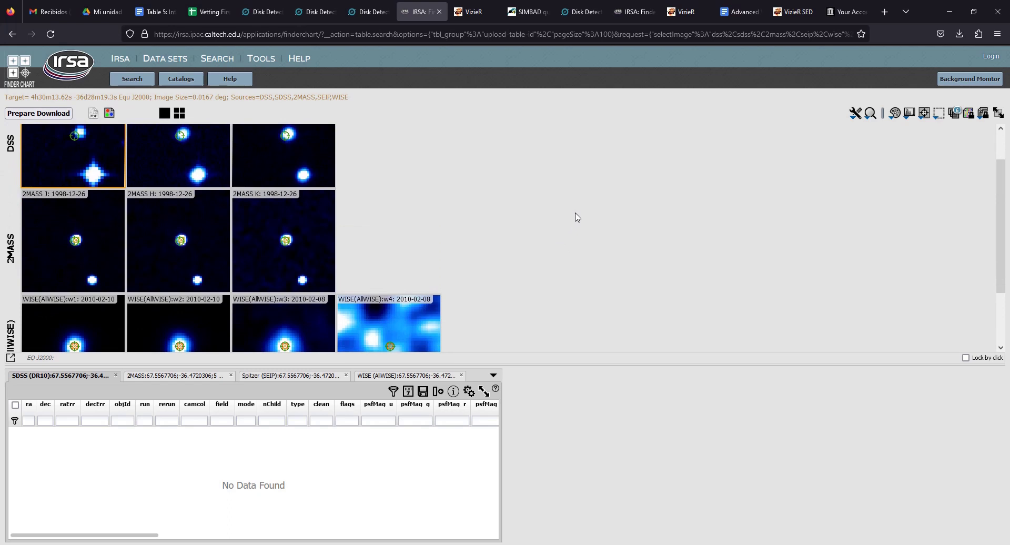
pyautogui.scroll(2, 577, 217)
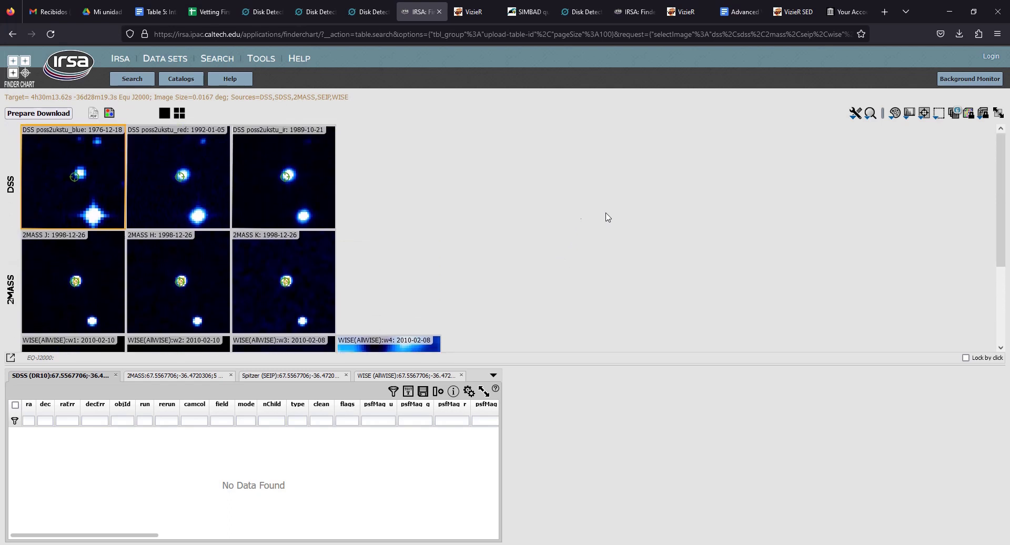
pyautogui.scroll(-4, 587, 196)
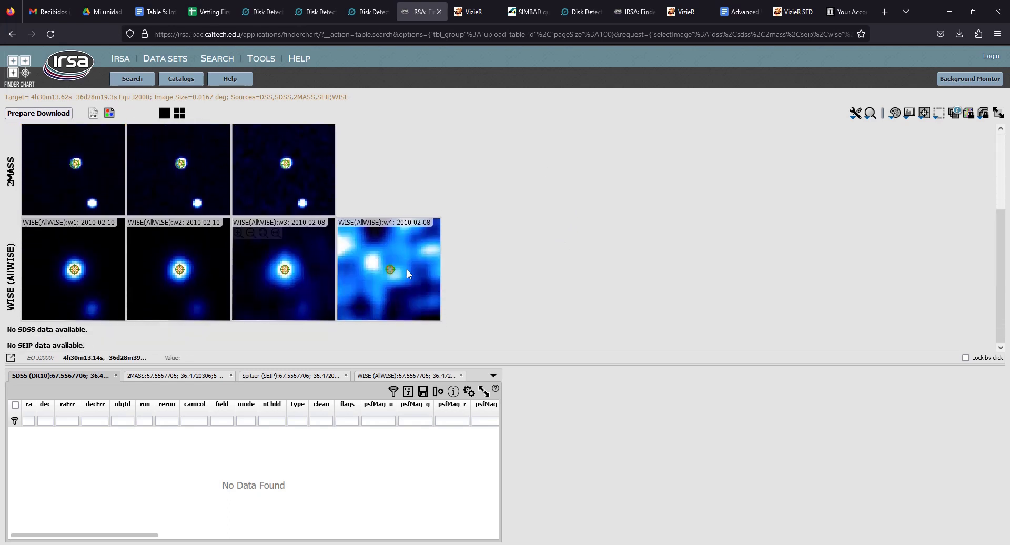
pyautogui.scroll(3, 338, 288)
pyautogui.scroll(1, 338, 288)
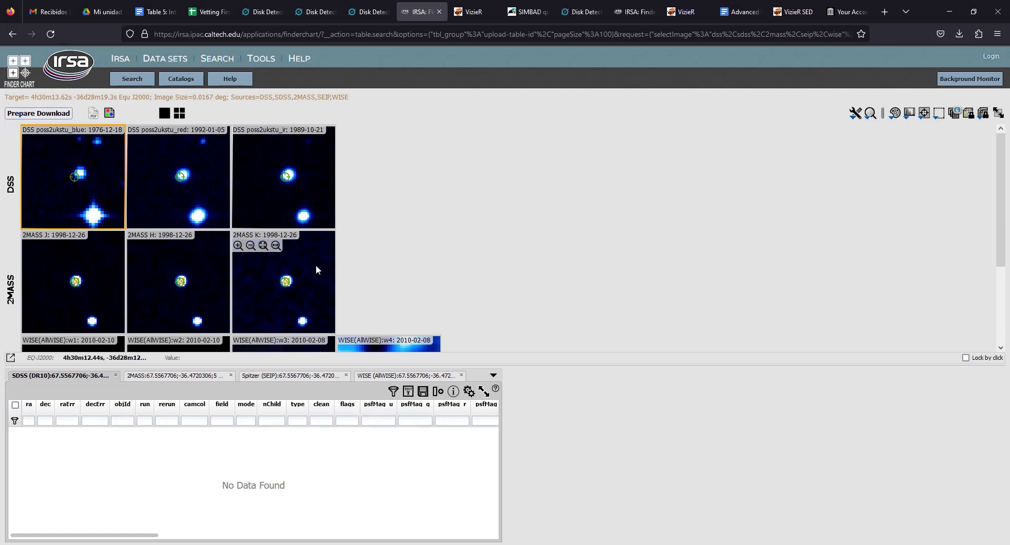
pyautogui.scroll(-3, 328, 263)
pyautogui.scroll(3, 327, 262)
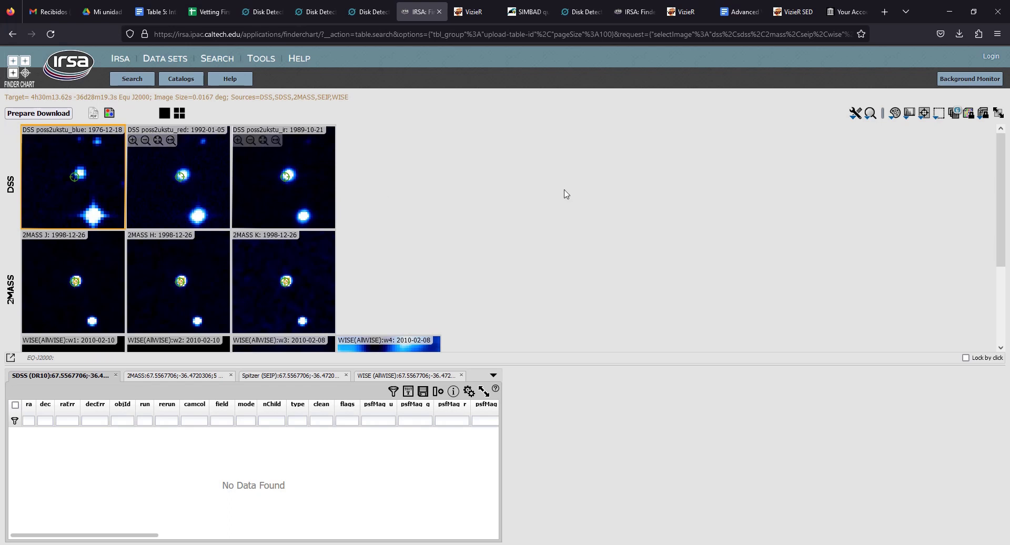
pyautogui.scroll(-1, 455, 227)
pyautogui.scroll(1, 454, 226)
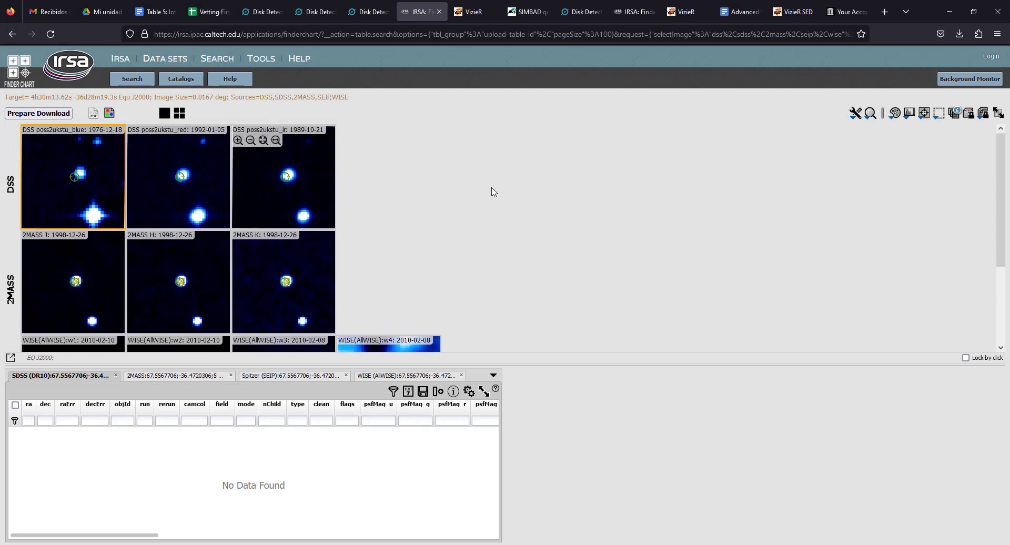
pyautogui.scroll(-5, 492, 190)
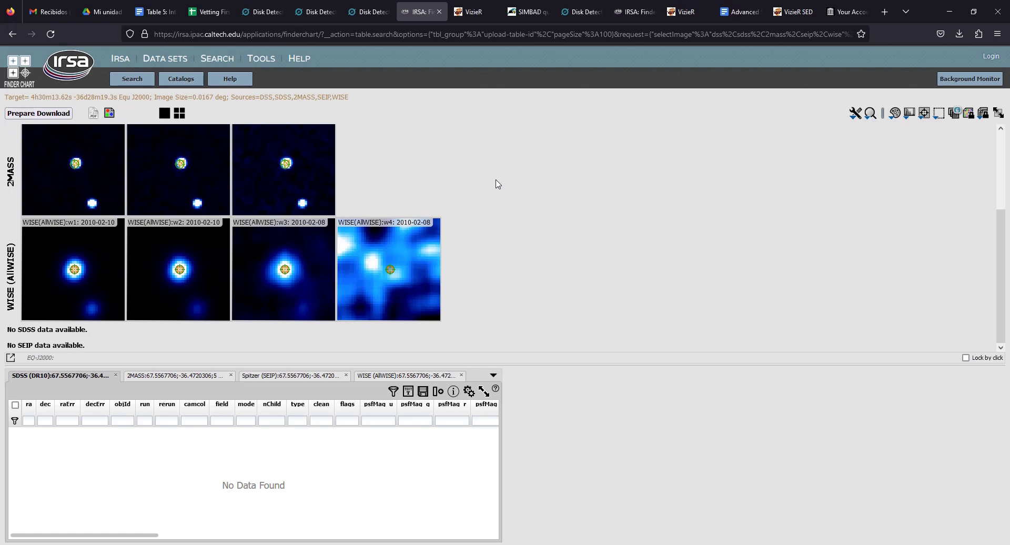
# Check the subject's SIMBAD query result against its VizieR catalogue page.
pyautogui.click(466, 10)
pyautogui.click(526, 7)
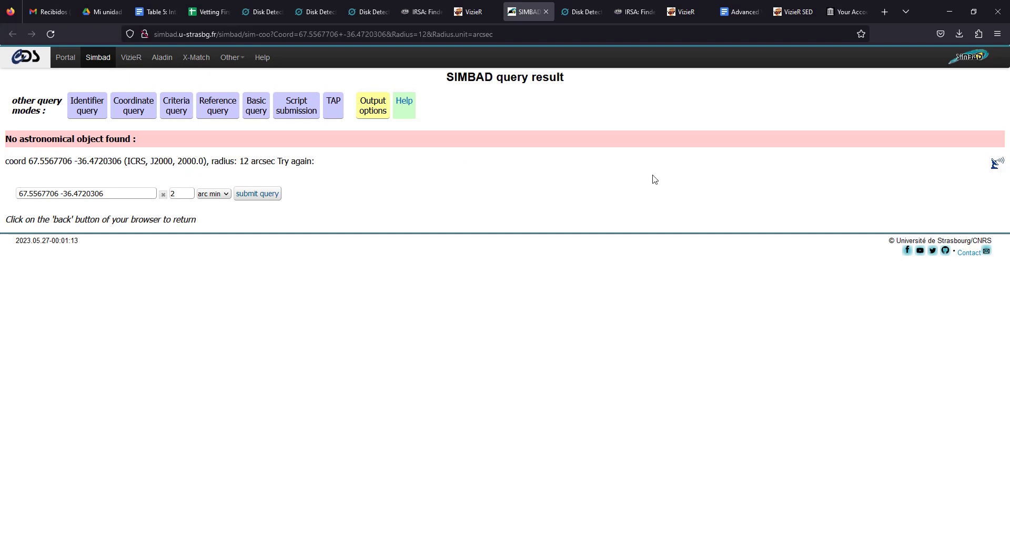
pyautogui.click(476, 9)
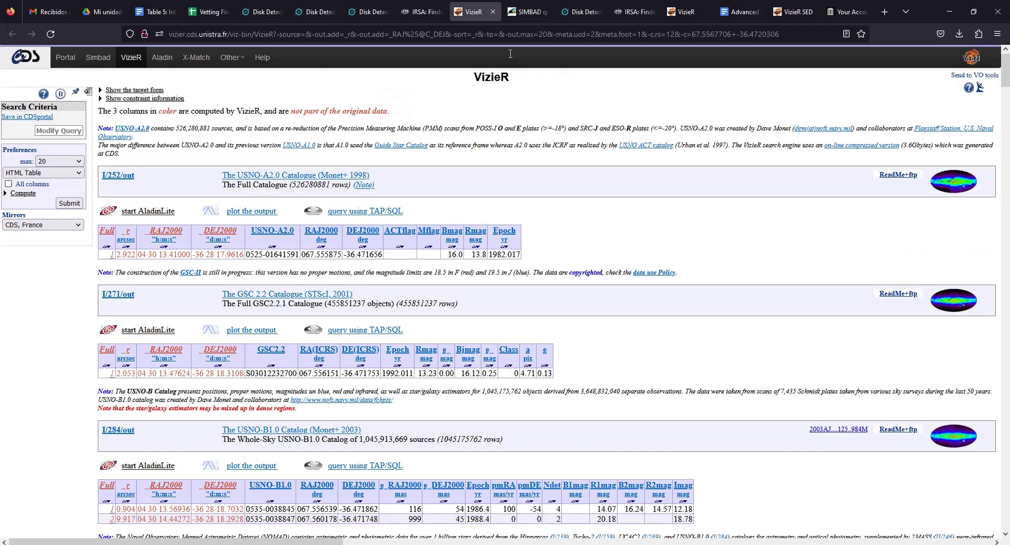
pyautogui.click(529, 5)
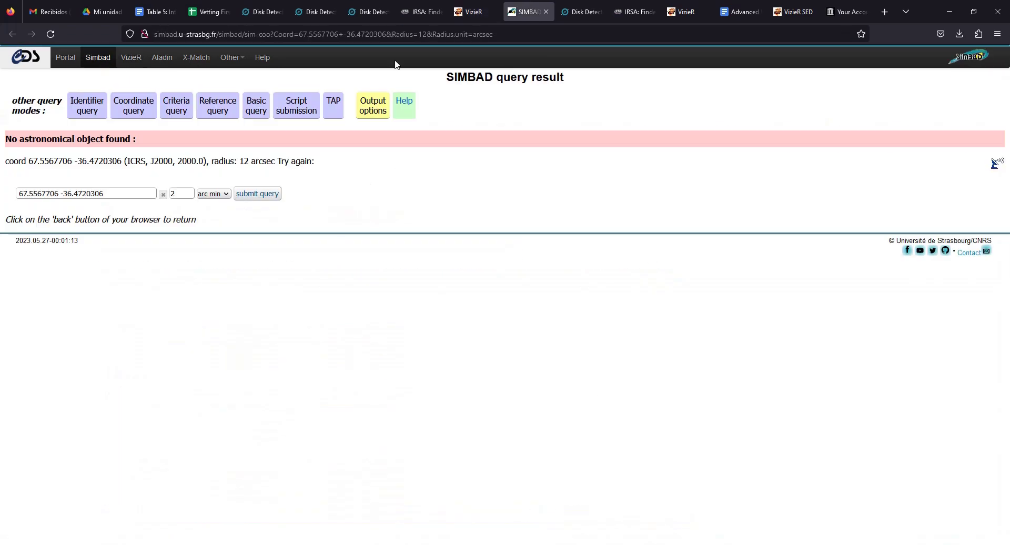
pyautogui.click(474, 11)
# Look through the VizieR catalogue entries for the object, including the Gaia, DENIS and TIC tables near the end.
pyautogui.scroll(-10, 480, 293)
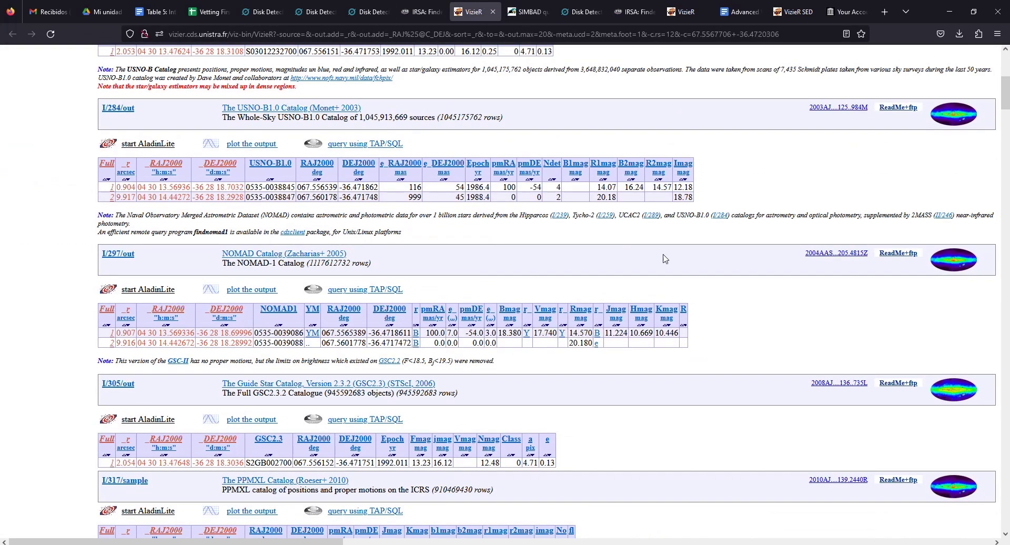
pyautogui.moveTo(1004, 108); pyautogui.dragTo(993, 529)
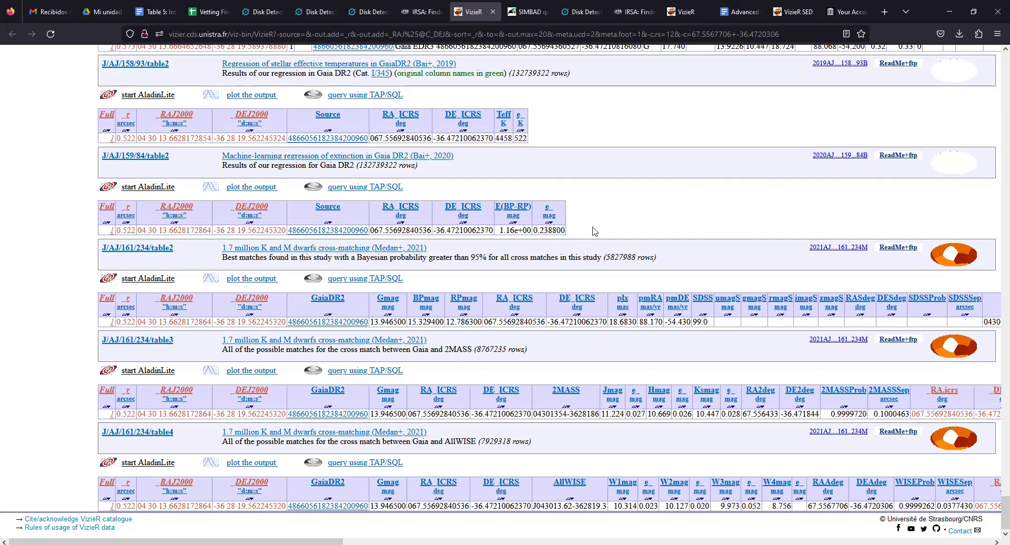
pyautogui.scroll(2, 628, 289)
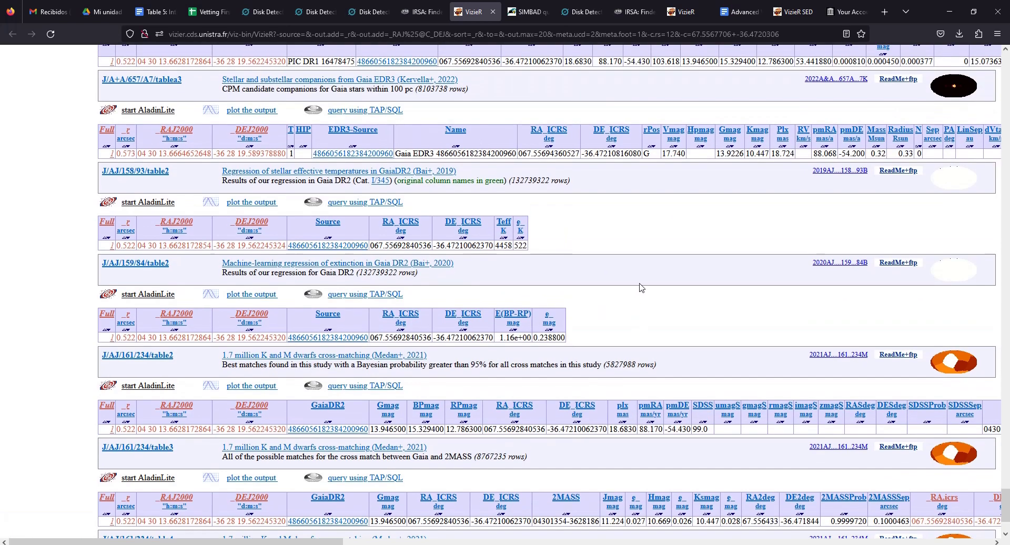
pyautogui.scroll(2, 641, 282)
pyautogui.scroll(1, 780, 405)
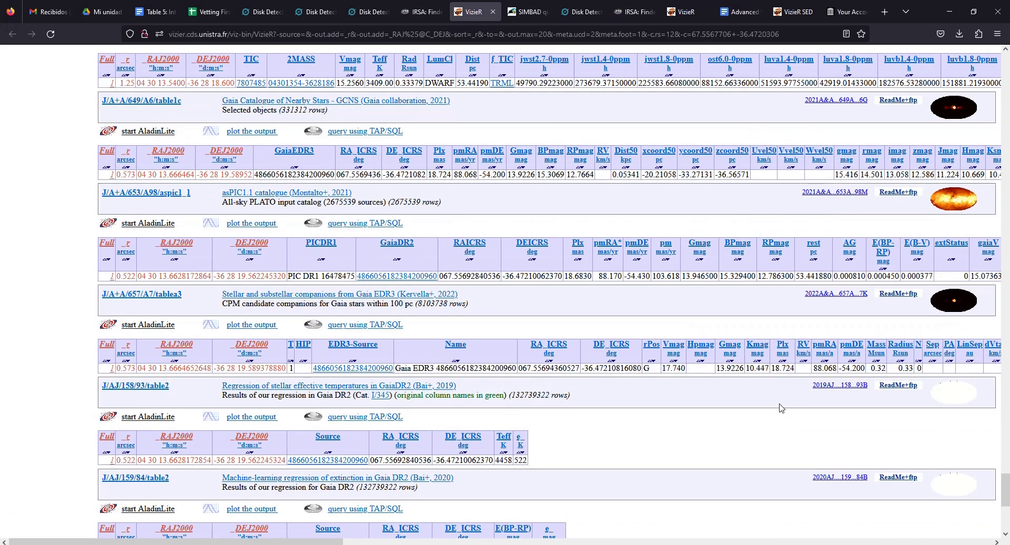
pyautogui.scroll(4, 807, 457)
pyautogui.scroll(3, 806, 451)
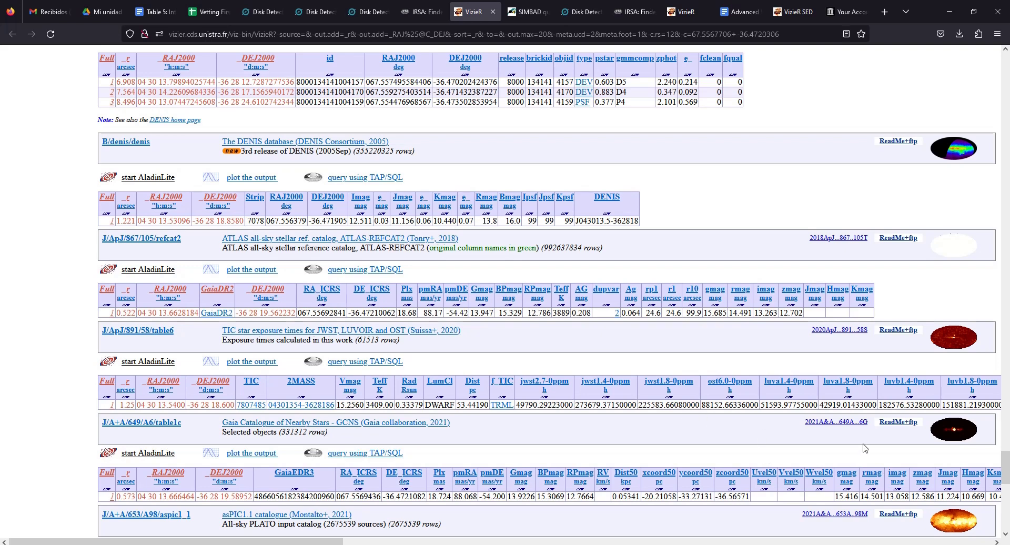
# Return to the Disk Detective classification page and close the subject metadata.
pyautogui.click(418, 11)
pyautogui.click(348, 6)
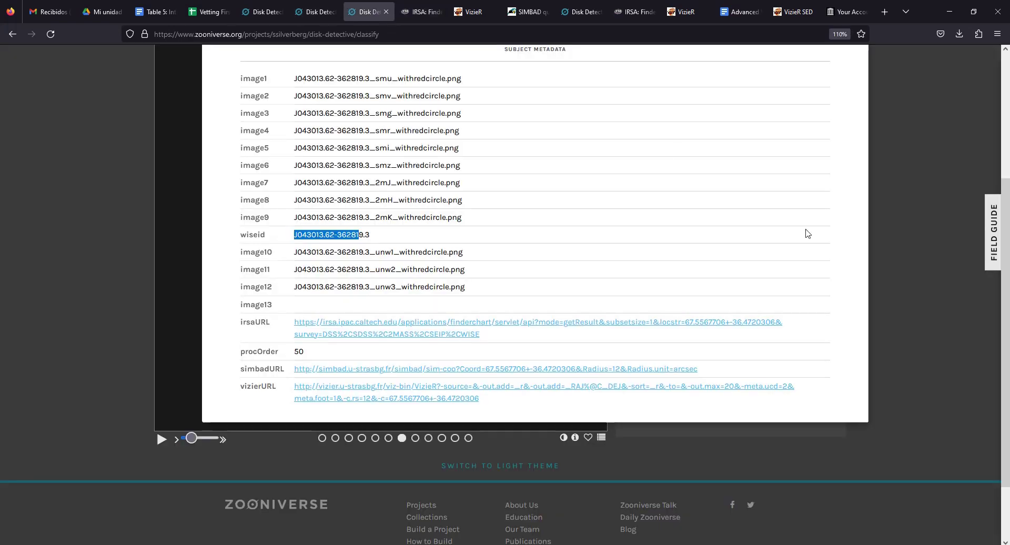
pyautogui.scroll(3, 821, 316)
pyautogui.click(857, 206)
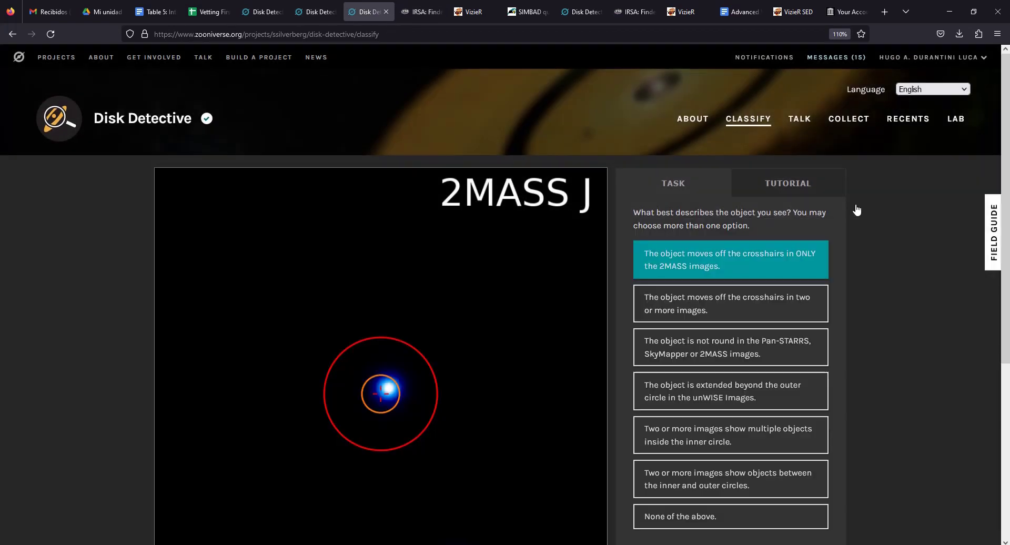
pyautogui.scroll(-3, 660, 331)
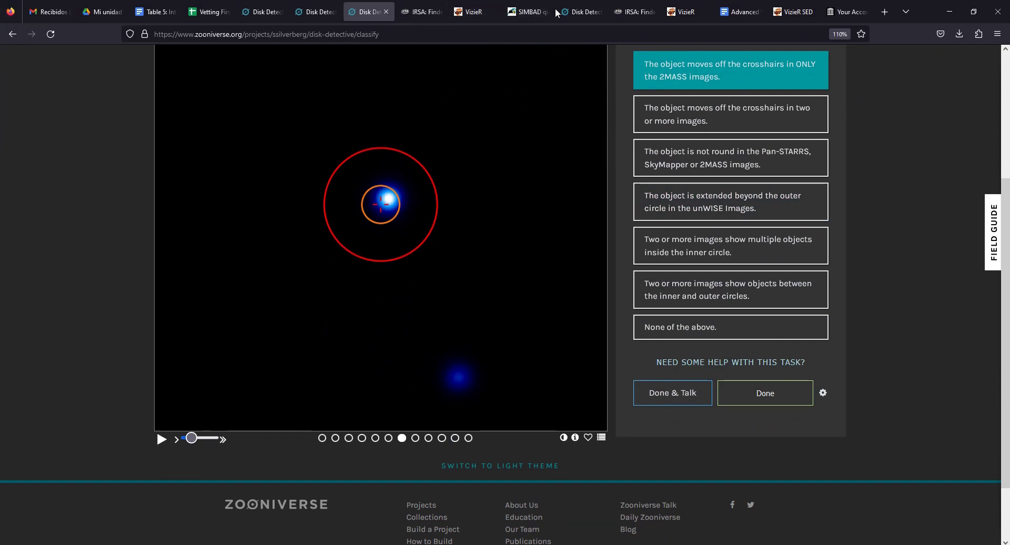
# Open the "Disk Detective: Think You've Got One?" form in a new browser tab and review its questions.
pyautogui.click(883, 5)
pyautogui.write('thinkbeforeprinting.org/')
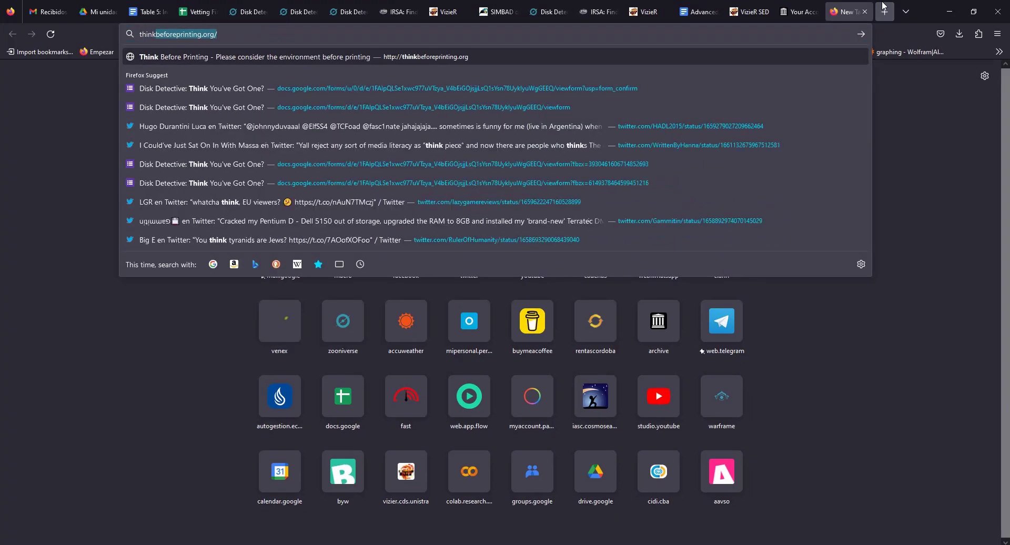
pyautogui.click(242, 204)
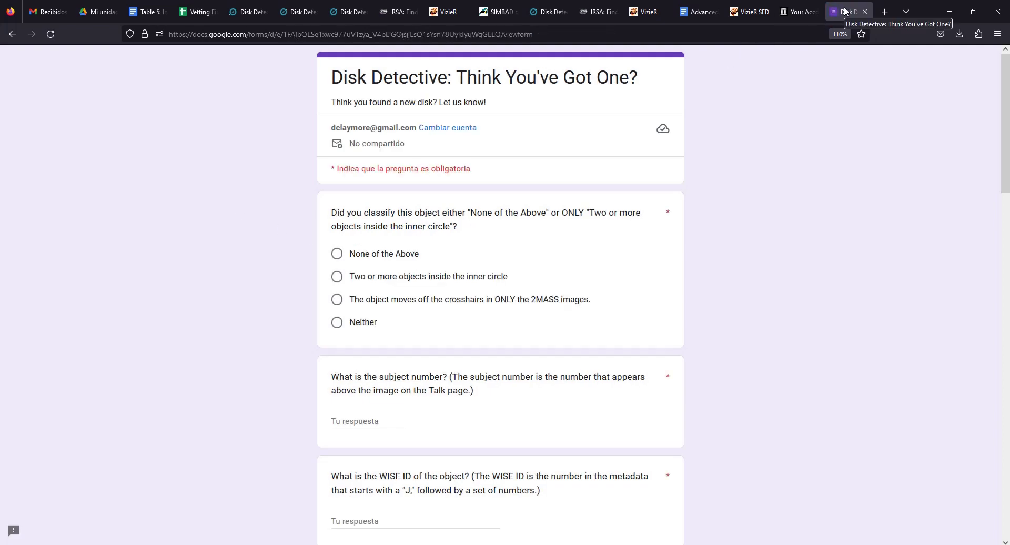
pyautogui.scroll(-2, 385, 230)
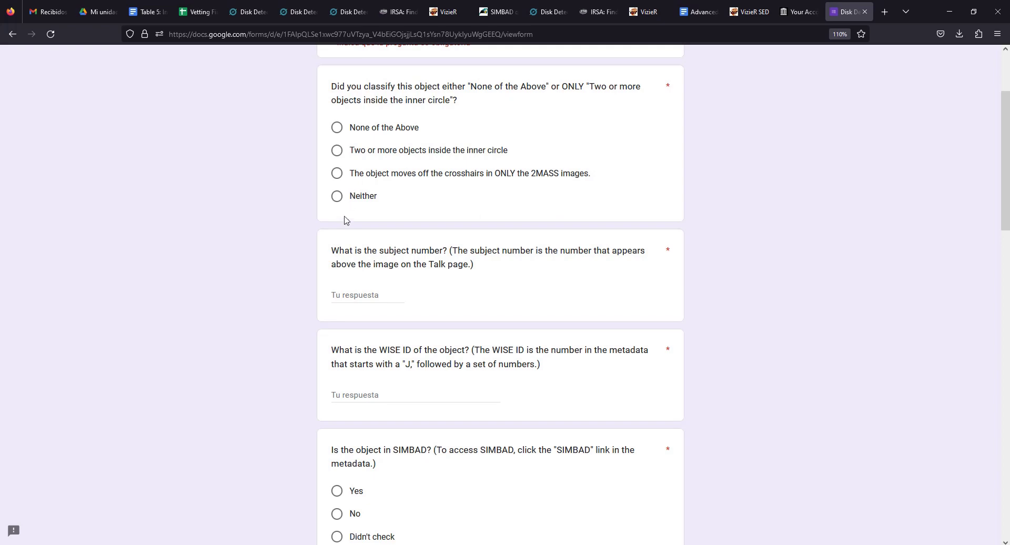
pyautogui.scroll(-15, 352, 150)
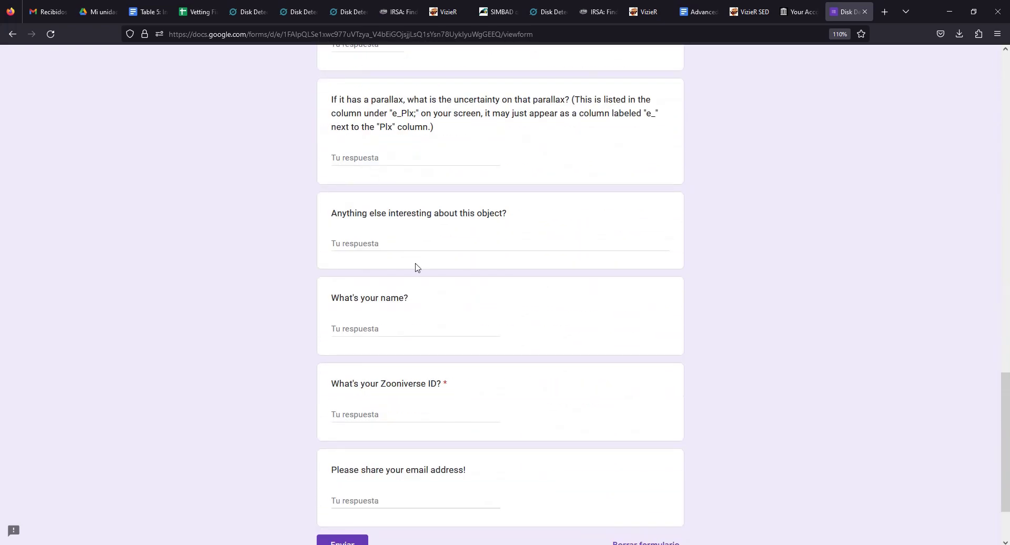
# Revisit the subject's classification, and move the form's browser tab directly after the Disk Detective classification tab.
pyautogui.click(300, 5)
pyautogui.click(343, 4)
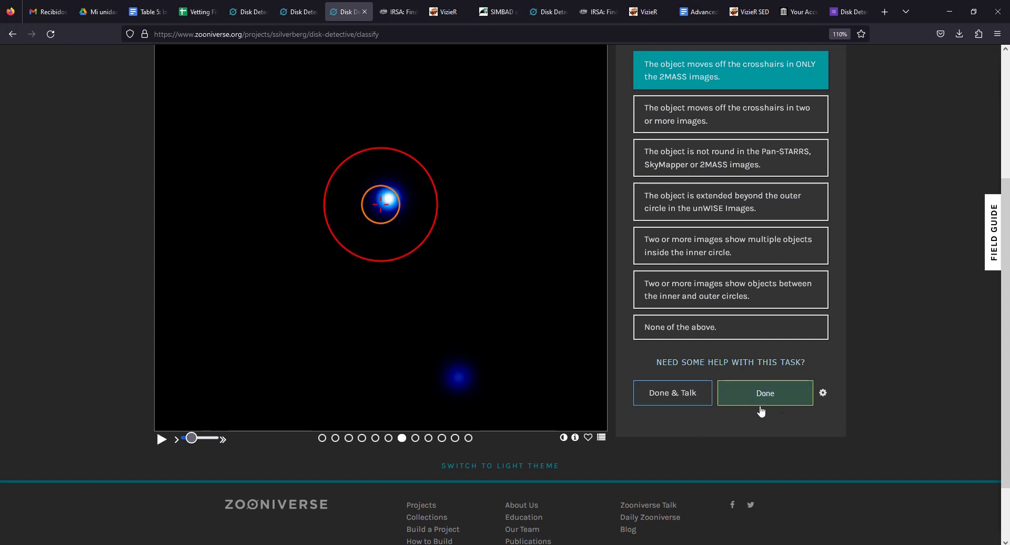
pyautogui.scroll(2, 579, 345)
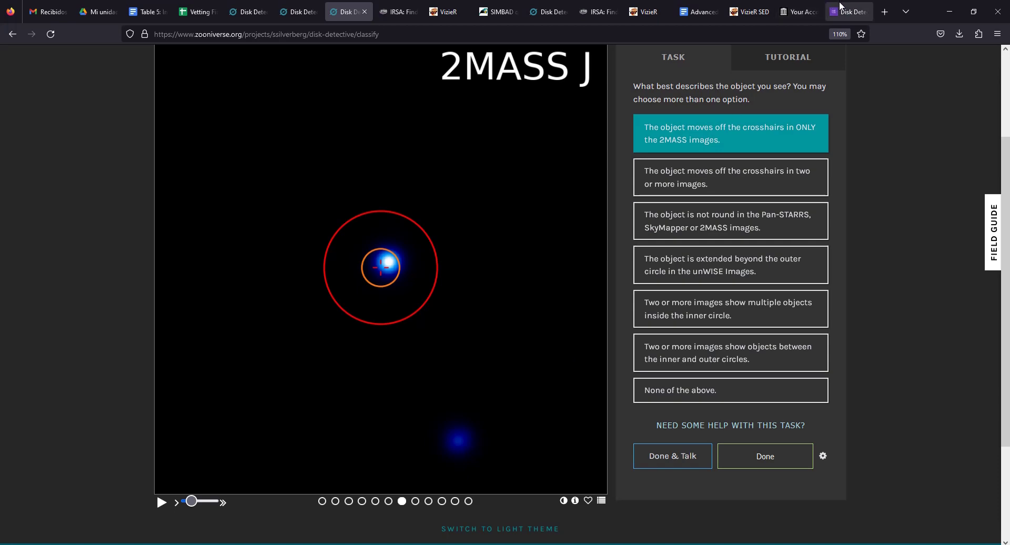
pyautogui.moveTo(847, 11); pyautogui.dragTo(398, 6)
# Answer the form's classification question with "The object moves off the crosshairs in ONLY the 2MASS images.".
pyautogui.scroll(15, 494, 273)
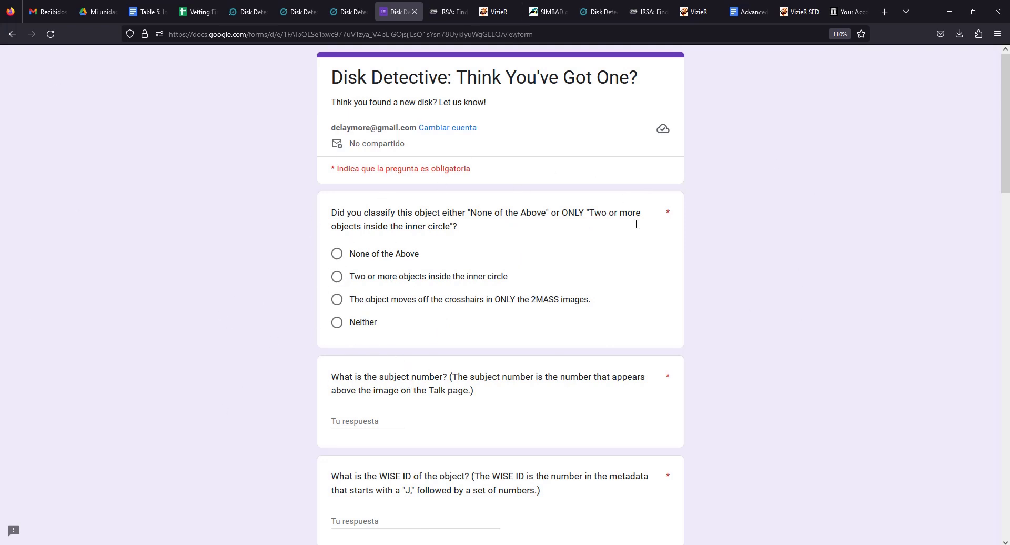
pyautogui.click(345, 303)
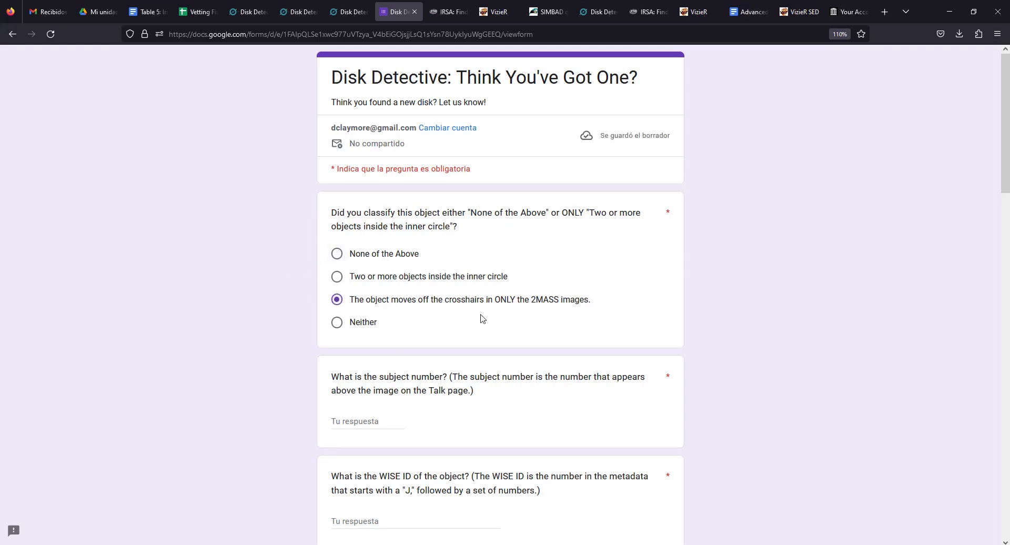
pyautogui.scroll(-3, 493, 336)
# Submit the subject's classification on the Disk Detective classification page with Done & Talk to open its Talk page.
pyautogui.click(295, 8)
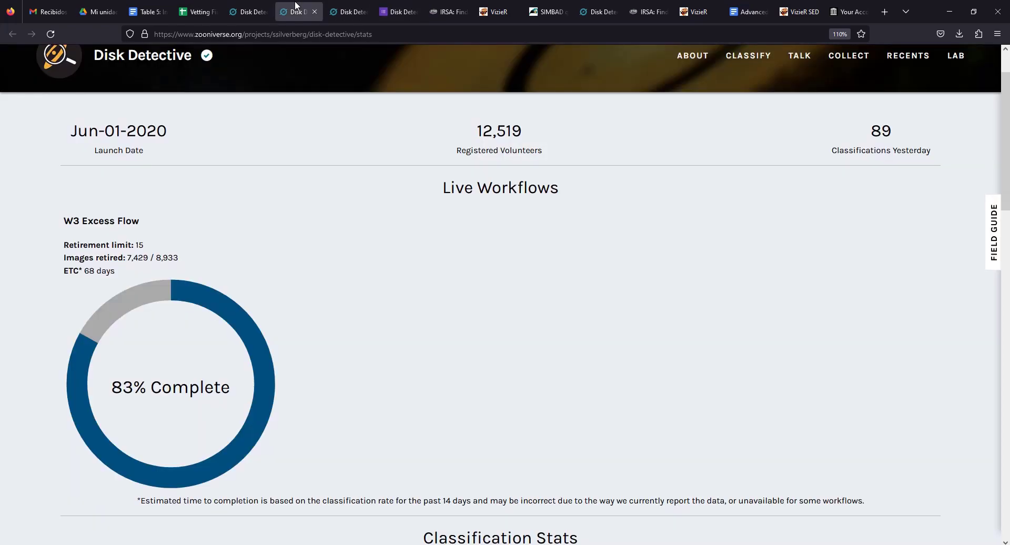
pyautogui.click(340, 11)
pyautogui.scroll(1, 583, 409)
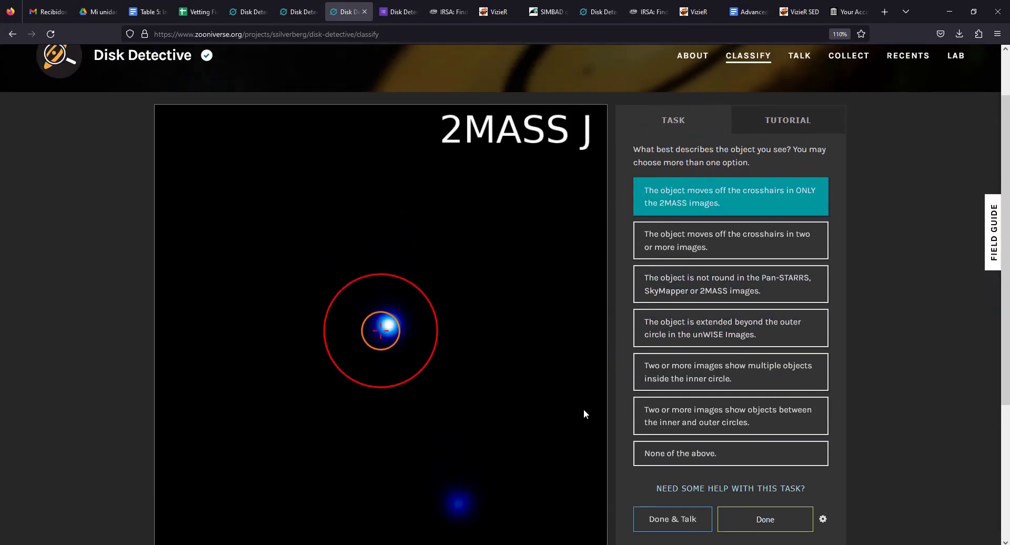
pyautogui.scroll(-1, 583, 409)
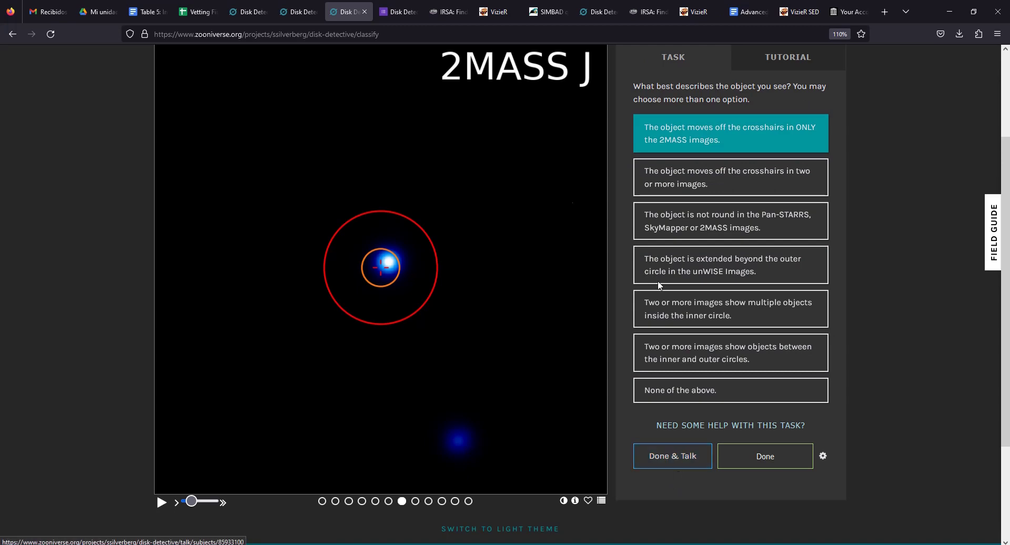
pyautogui.click(682, 456)
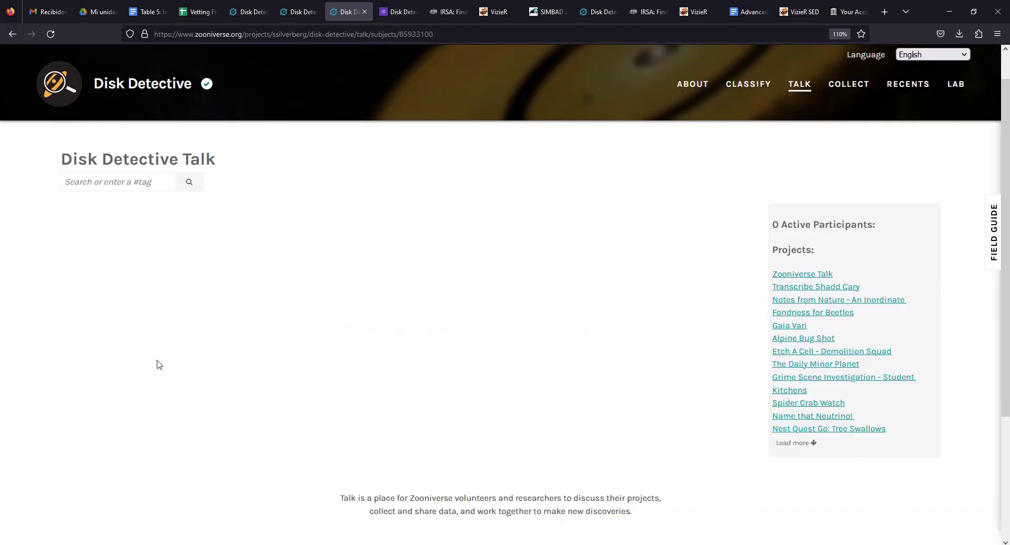
# Copy the subject number 85933100 from the Talk page into the form's subject number question.
pyautogui.scroll(-5, 371, 266)
pyautogui.scroll(3, 248, 138)
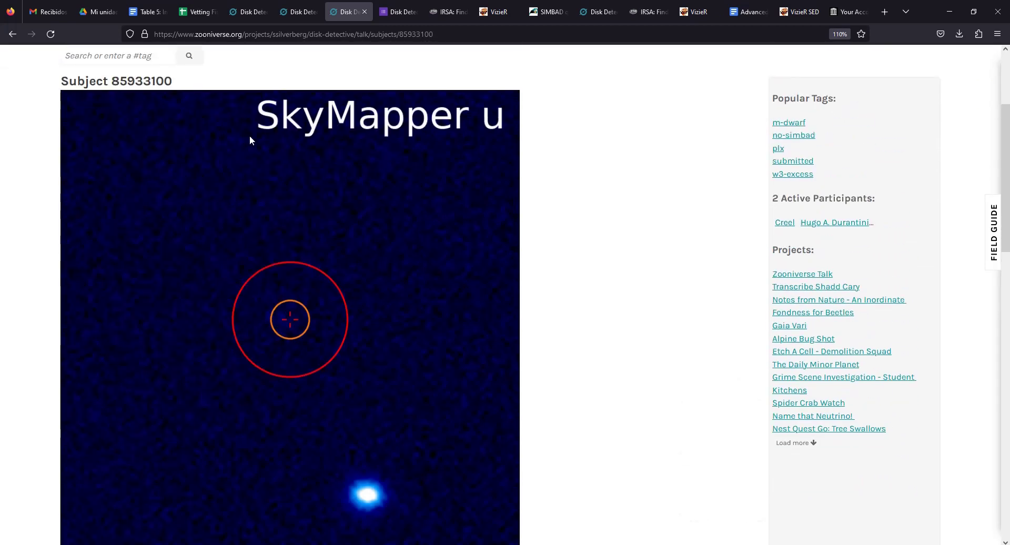
pyautogui.doubleClick(161, 80)
pyautogui.hotkey('ctrl', 'c')
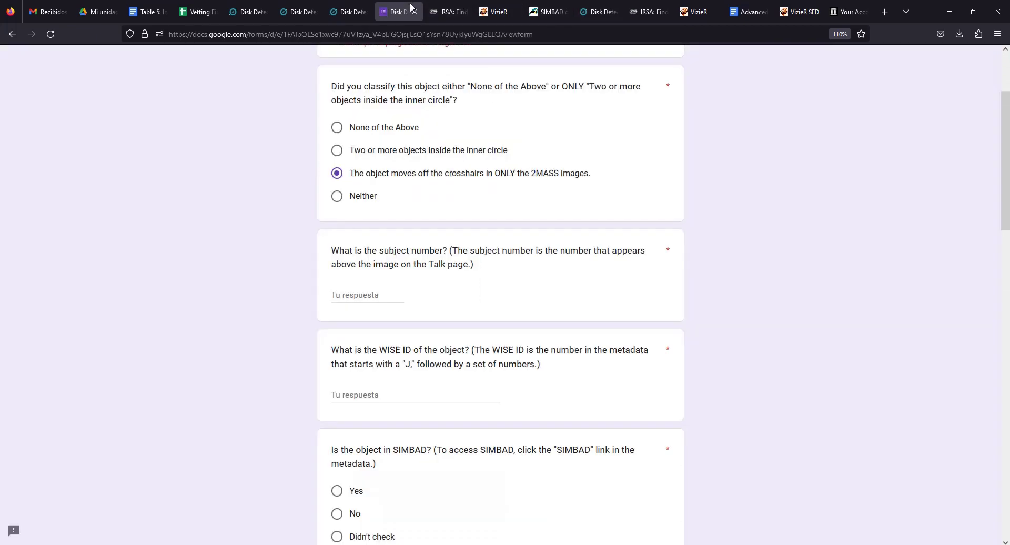
pyautogui.click(406, 11)
pyautogui.click(381, 295)
pyautogui.hotkey('ctrl', 'v')
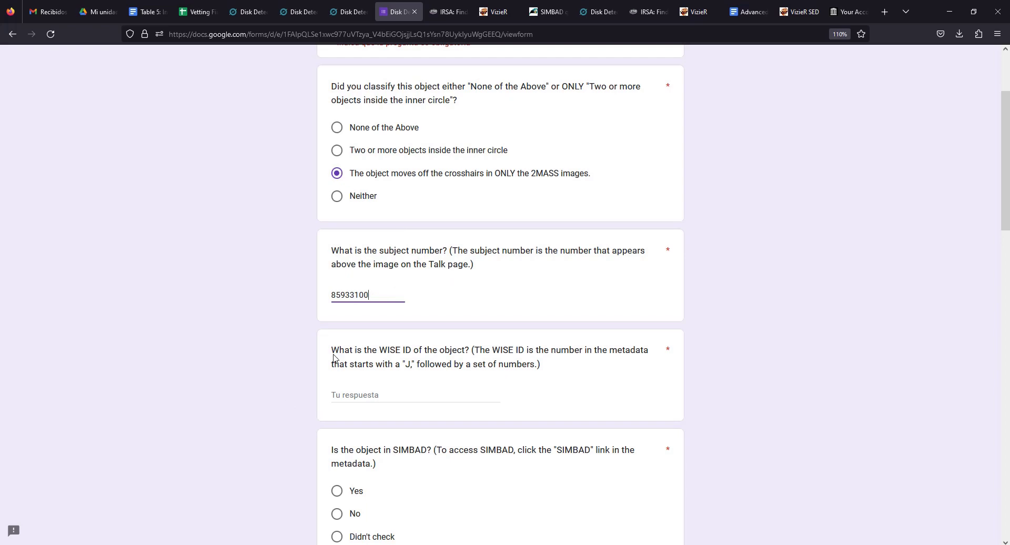
# Copy the WISE ID J043013.62-362819.3 from the subject metadata on the Talk page into the form's WISE ID question.
pyautogui.click(347, 12)
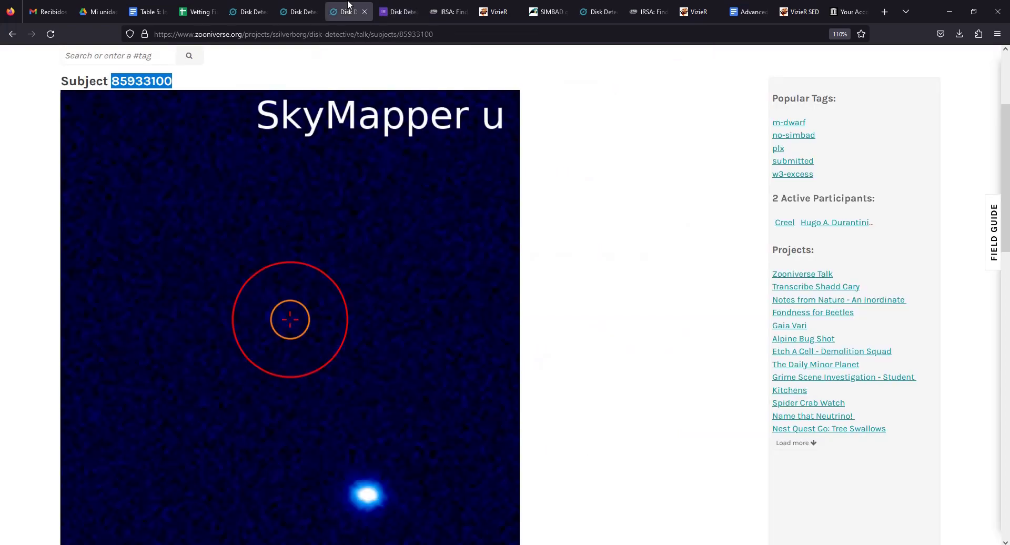
pyautogui.scroll(-3, 434, 247)
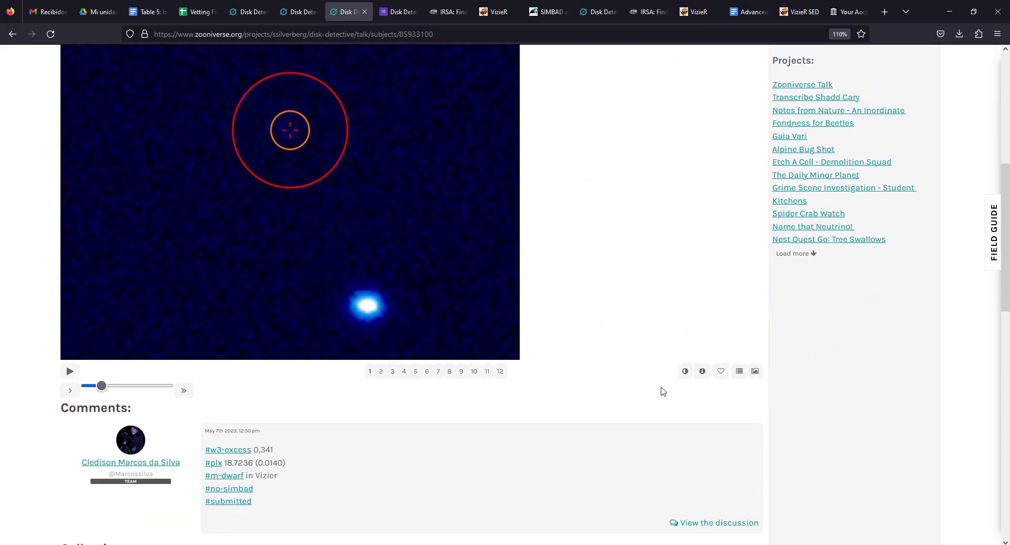
pyautogui.click(705, 373)
pyautogui.moveTo(371, 298); pyautogui.dragTo(303, 298)
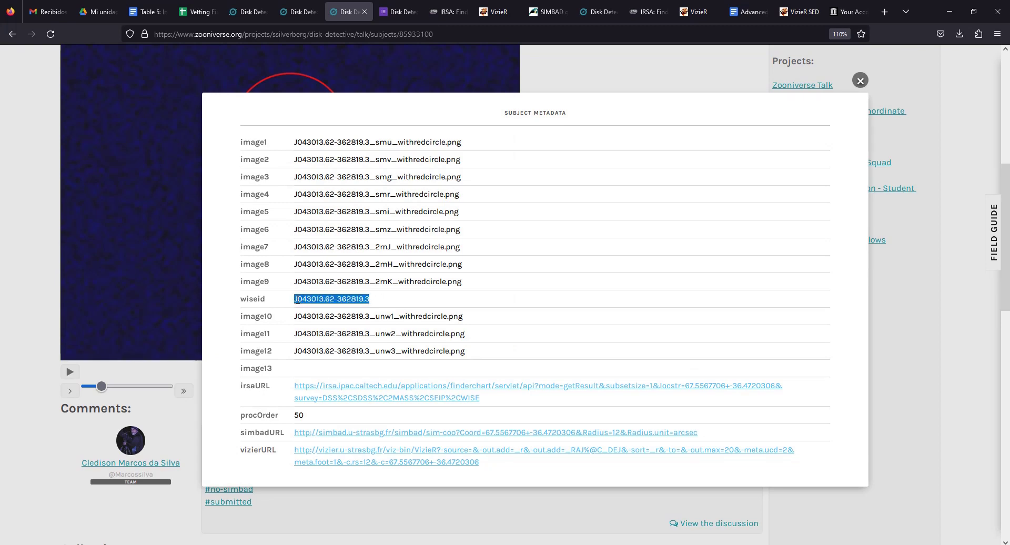
pyautogui.click(398, 9)
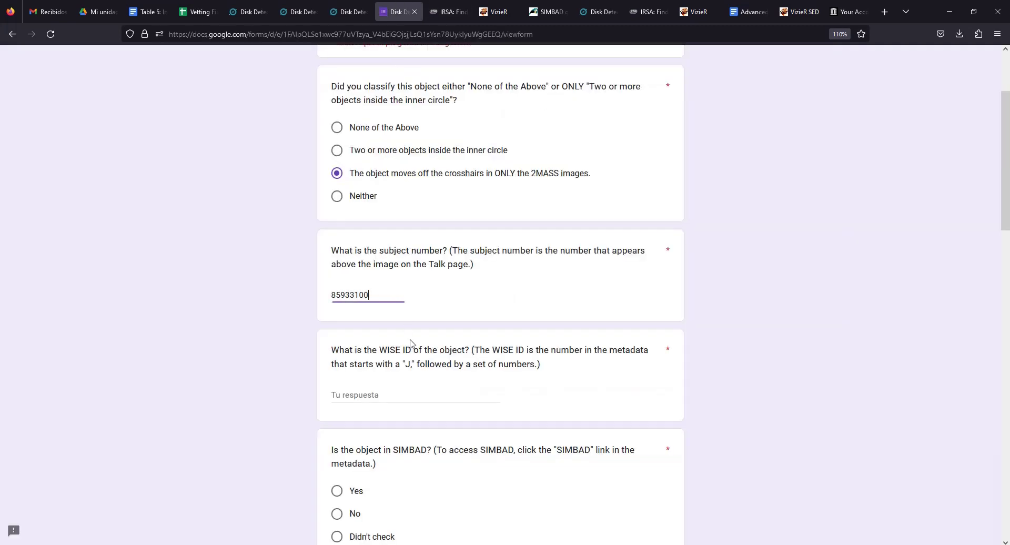
pyautogui.click(384, 398)
pyautogui.write('J043013.62-362819.3')
# Answer "No" to whether the object is in SIMBAD and "Not in SIMBAD" to the disk paper question.
pyautogui.scroll(-3, 444, 344)
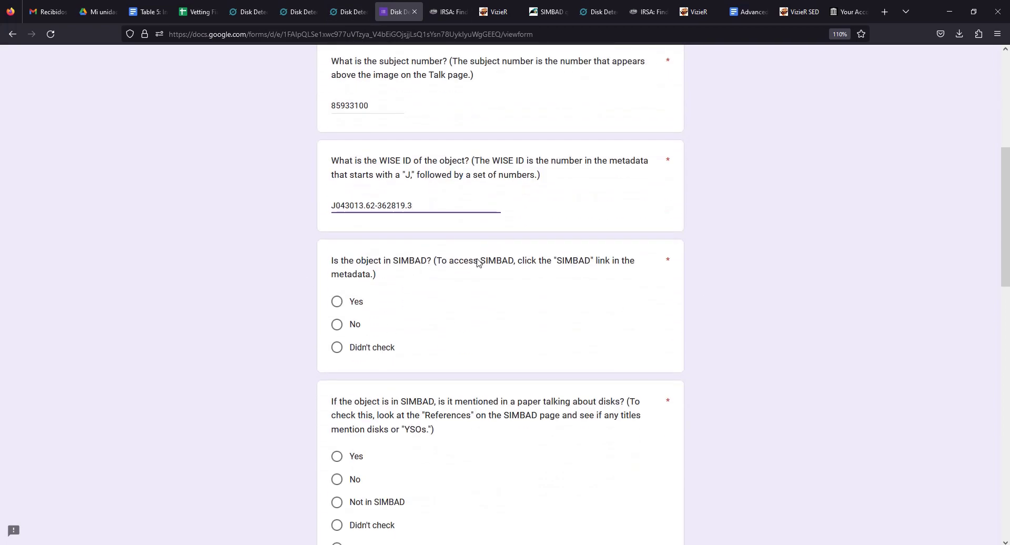
pyautogui.click(337, 324)
pyautogui.scroll(-3, 377, 315)
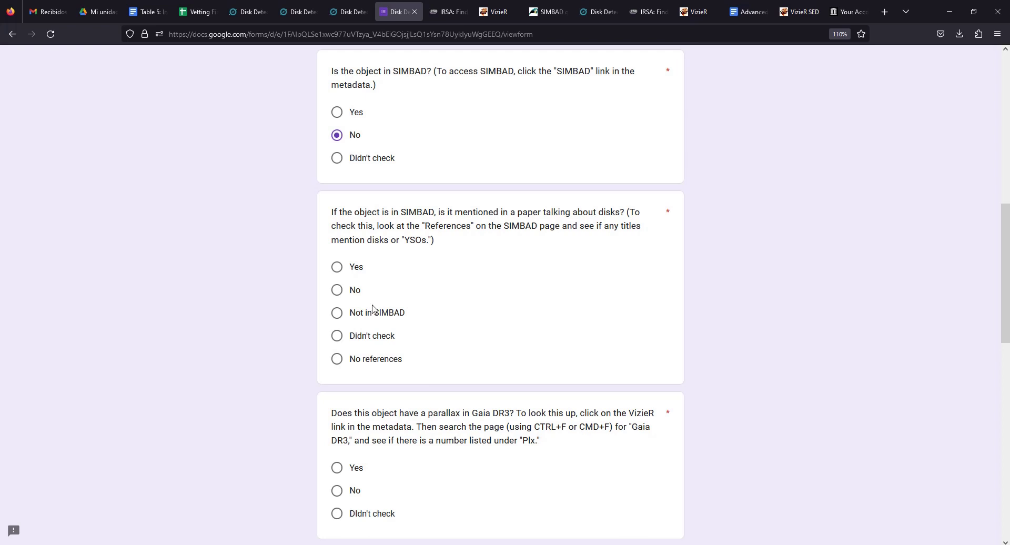
pyautogui.click(341, 315)
# Answer "Yes" to the Gaia DR3 parallax question and find "gaia dr3" on the object's VizieR results page.
pyautogui.scroll(-5, 505, 226)
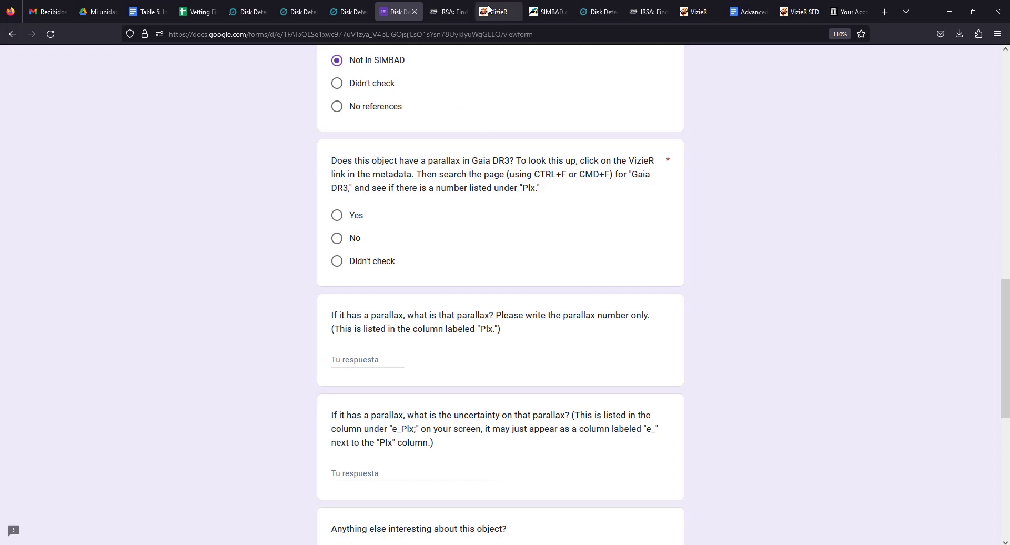
pyautogui.click(337, 215)
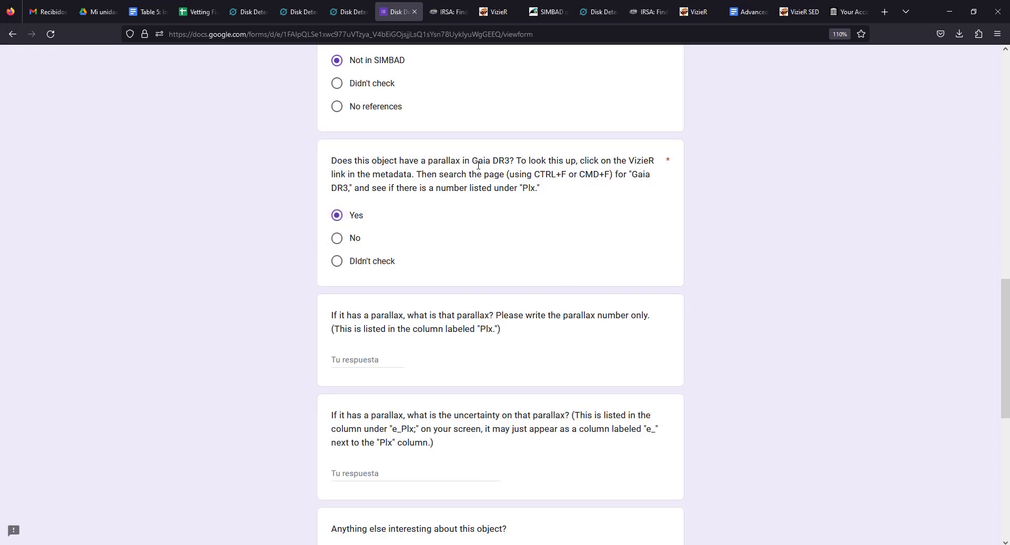
pyautogui.click(495, 12)
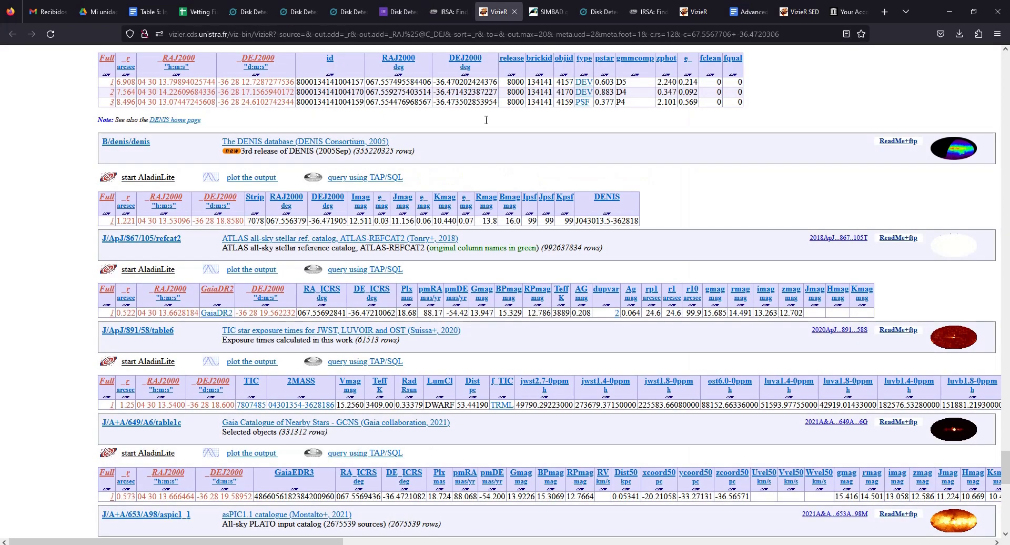
pyautogui.hotkey('ctrl', 'f')
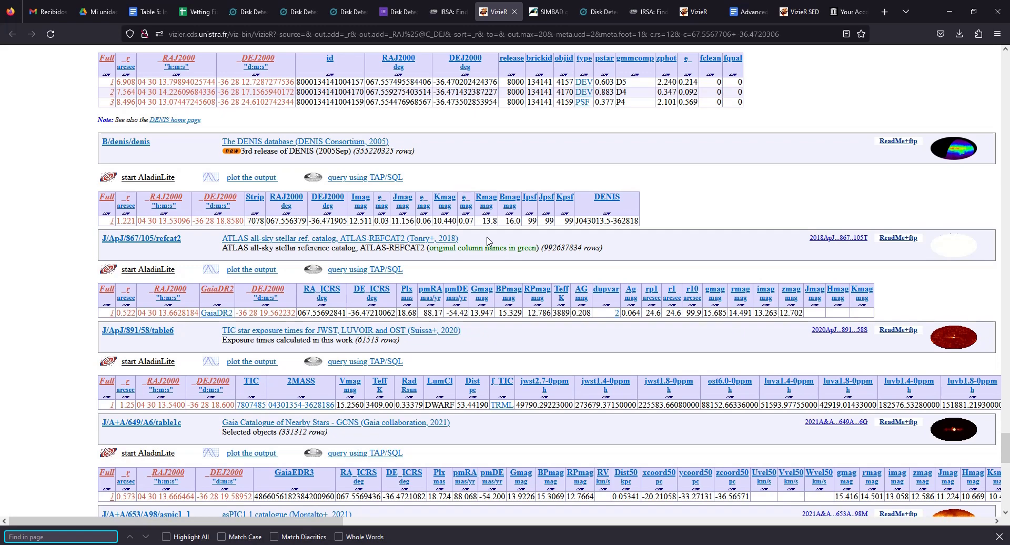
pyautogui.write('gaia dr3')
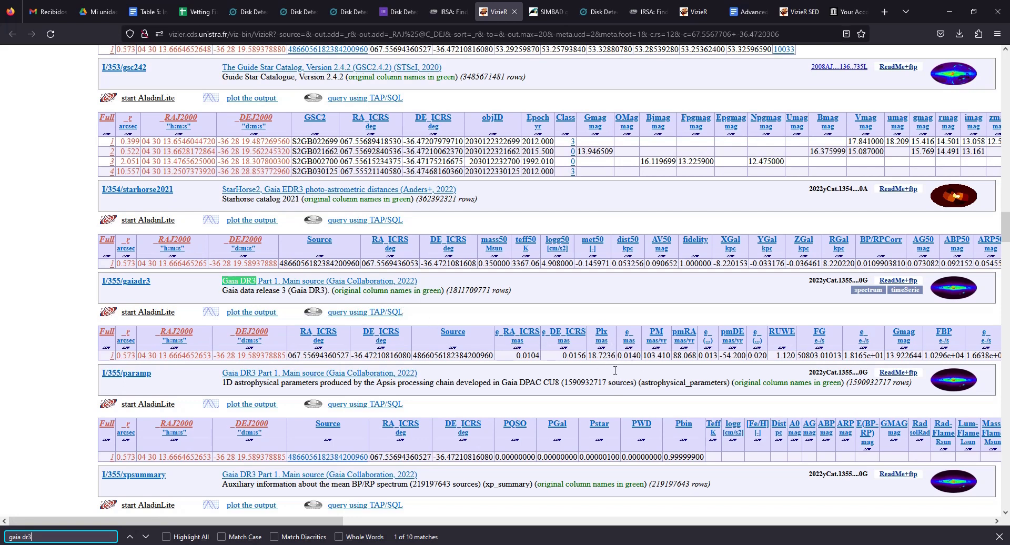
# Copy the Gaia DR3 Plx value 18.7236 from VizieR into the form's parallax question.
pyautogui.moveTo(615, 357); pyautogui.dragTo(590, 361)
pyautogui.hotkey('ctrl', 'c')
pyautogui.click(401, 11)
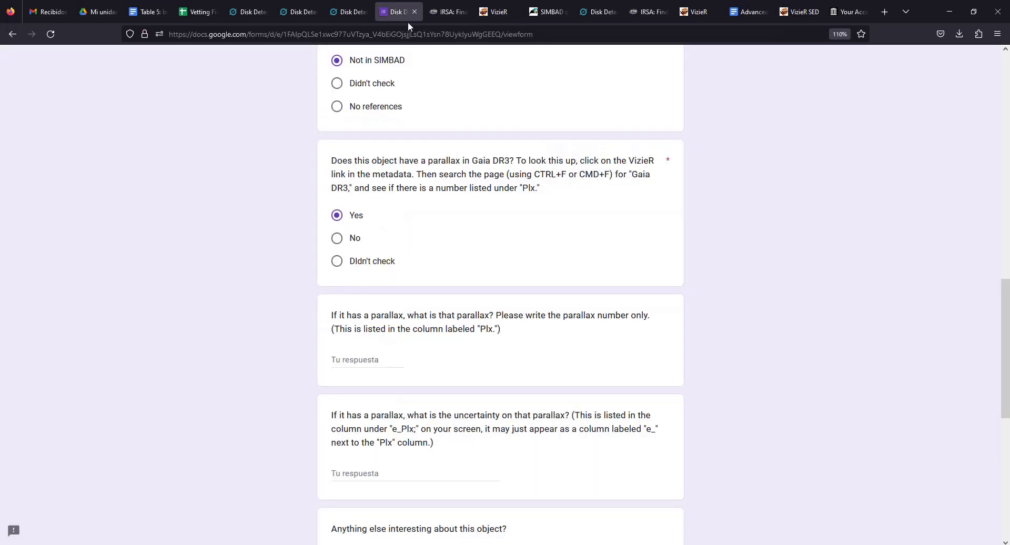
pyautogui.hotkey('ctrl', 'v')
# Copy the parallax uncertainty 0.0140 from the Gaia DR3 table in VizieR into the form's uncertainty question.
pyautogui.click(339, 474)
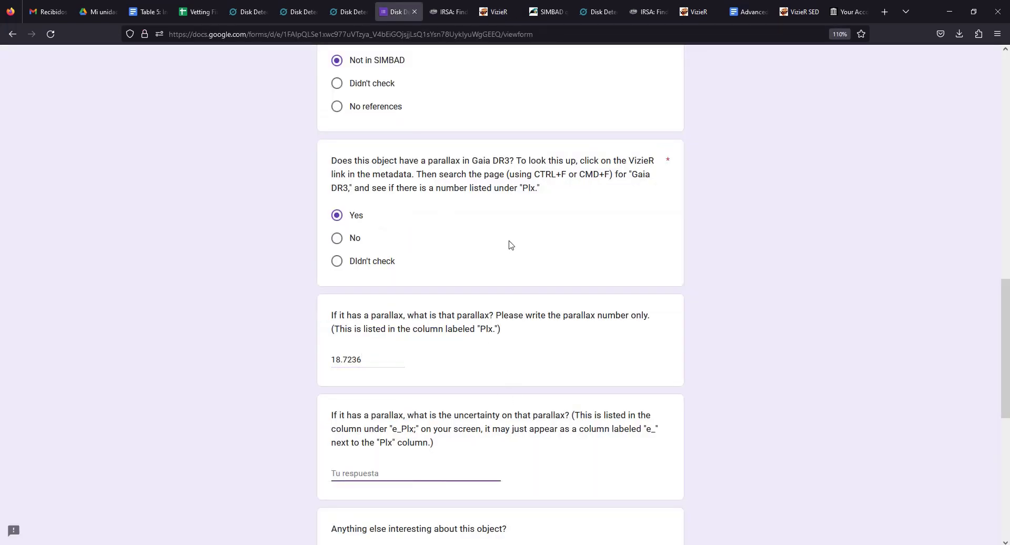
pyautogui.click(497, 12)
pyautogui.moveTo(640, 355); pyautogui.dragTo(618, 354)
pyautogui.hotkey('ctrl', 'c')
pyautogui.click(399, 12)
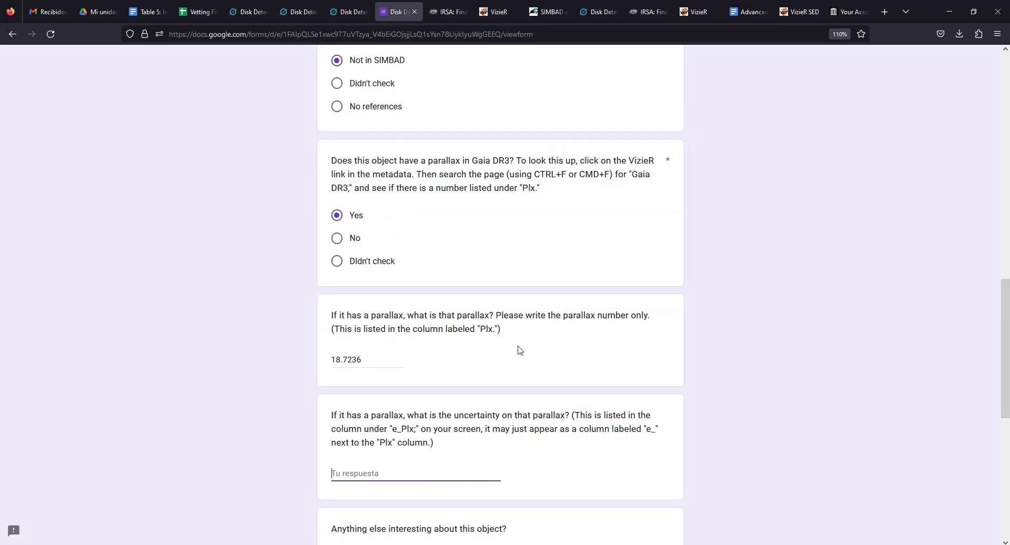
pyautogui.scroll(-2, 519, 349)
pyautogui.hotkey('ctrl', 'v')
# Enter "Faint in Skymapper" as the answer about anything else interesting about the object.
pyautogui.scroll(-2, 487, 369)
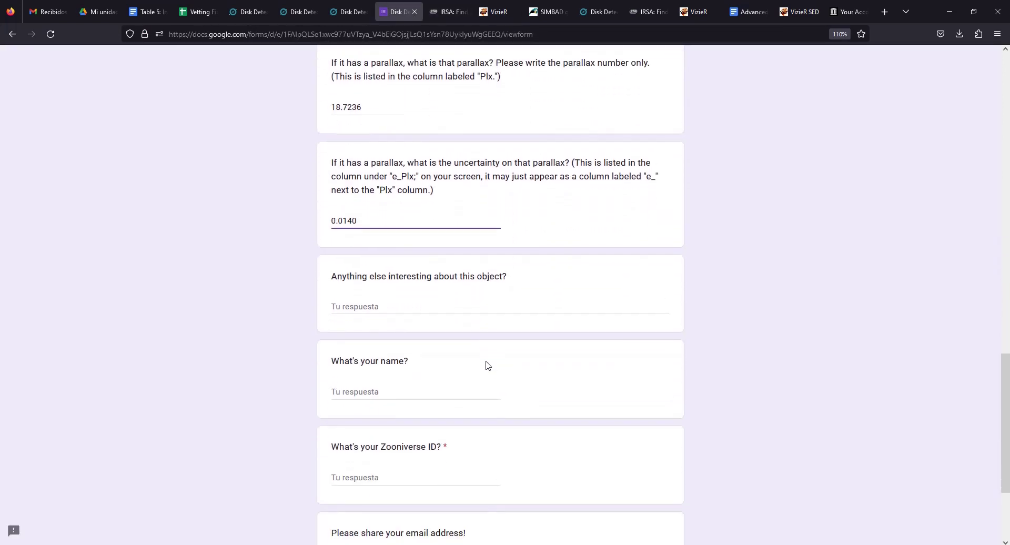
pyautogui.click(403, 304)
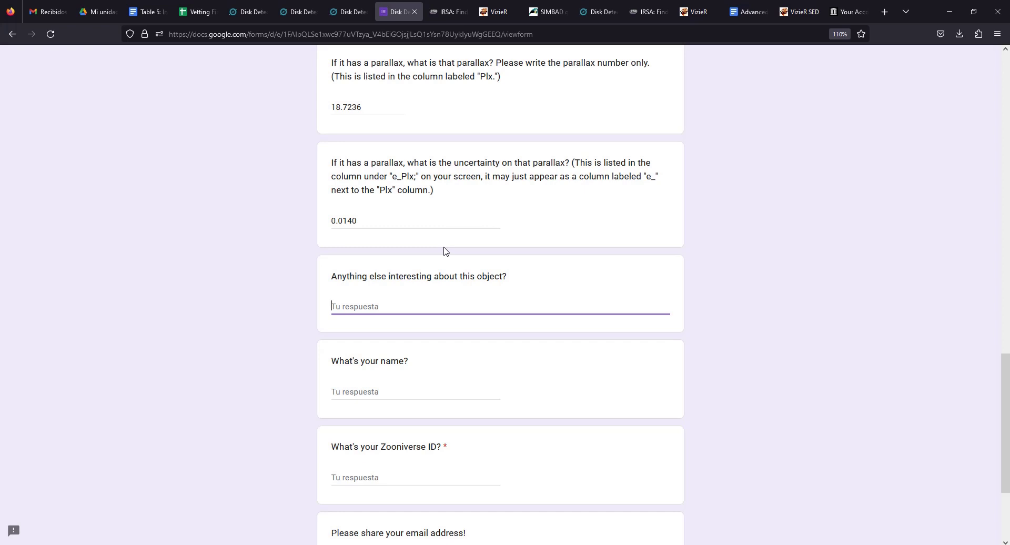
pyautogui.write('Faint in Skymapper')
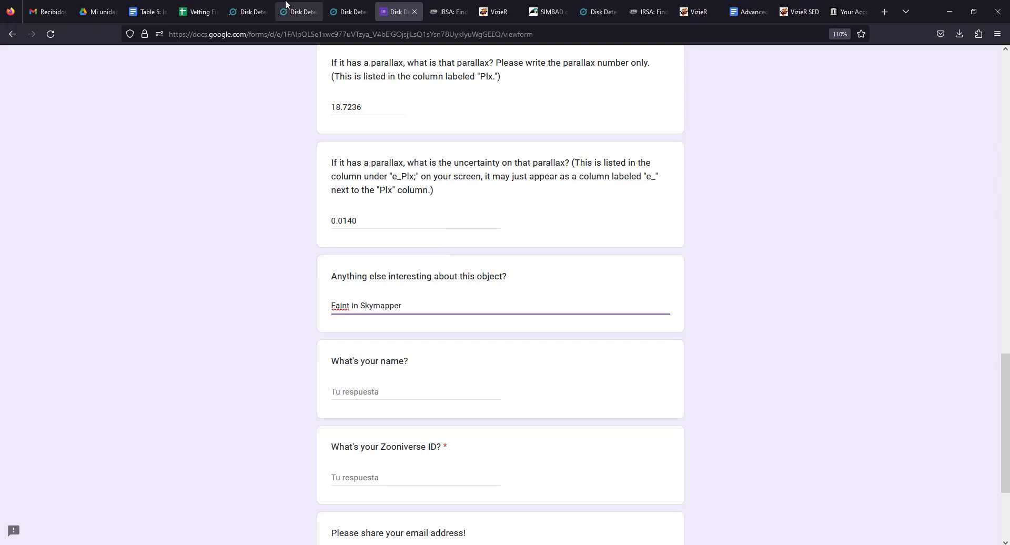
# Close the subject metadata on the Talk page, check the SkyMapper v image, and return to the form.
pyautogui.click(346, 12)
pyautogui.click(860, 79)
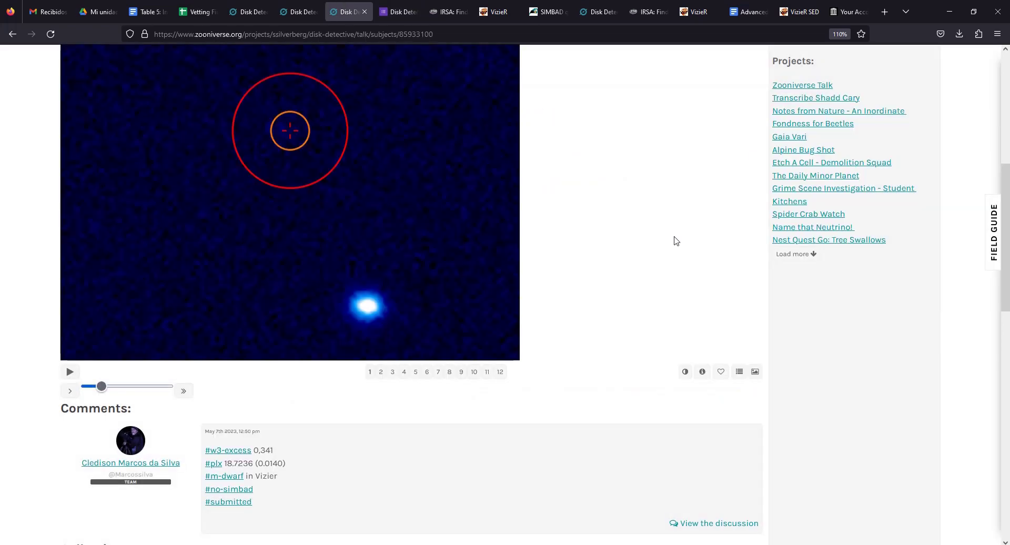
pyautogui.scroll(1, 345, 451)
pyautogui.click(382, 434)
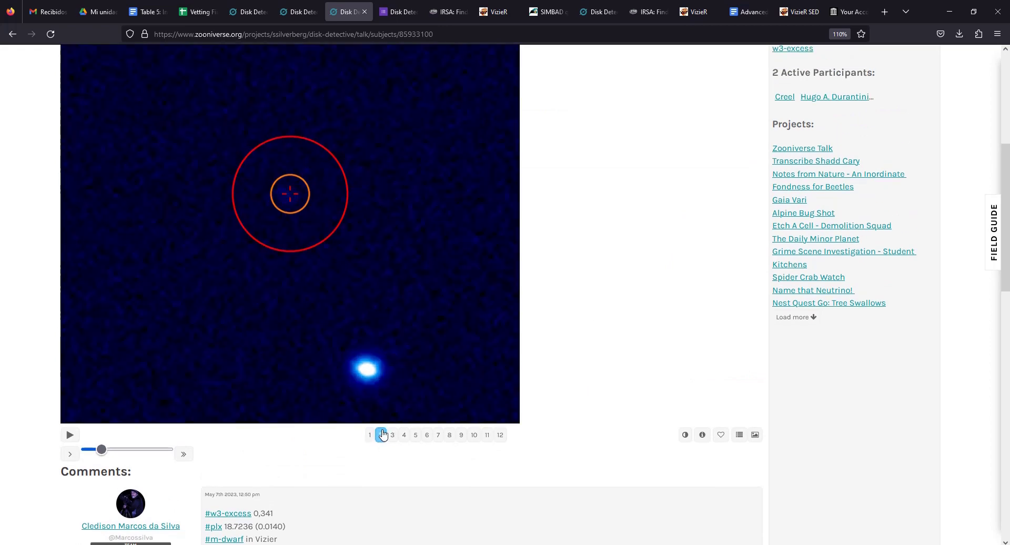
pyautogui.click(397, 11)
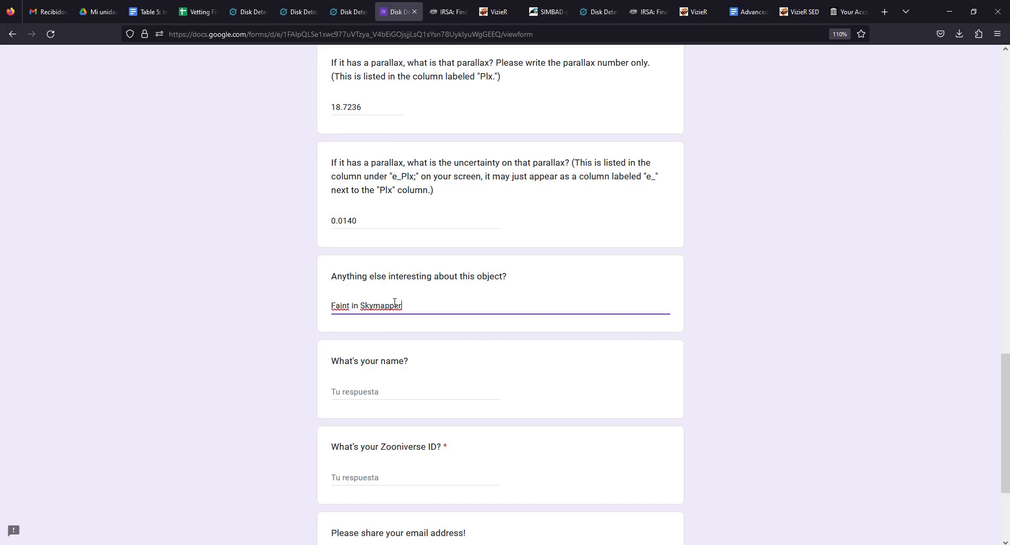
# Go through the form's remaining name, Zooniverse ID and email address questions.
pyautogui.click(342, 393)
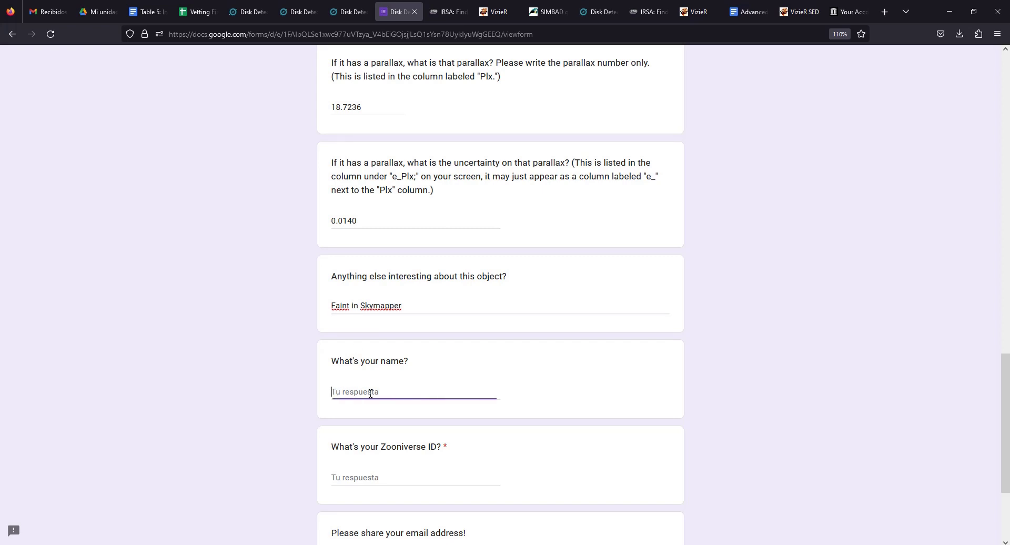
pyautogui.scroll(-3, 370, 398)
pyautogui.click(377, 359)
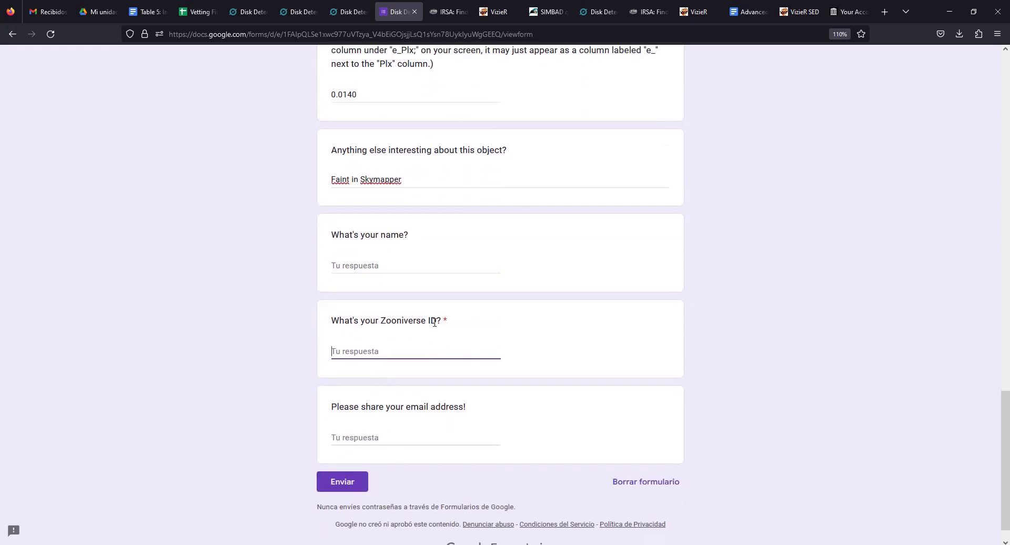
# Open the Zooniverse account's profile page in a separate browser tab to look up the Zooniverse ID.
pyautogui.click(350, 5)
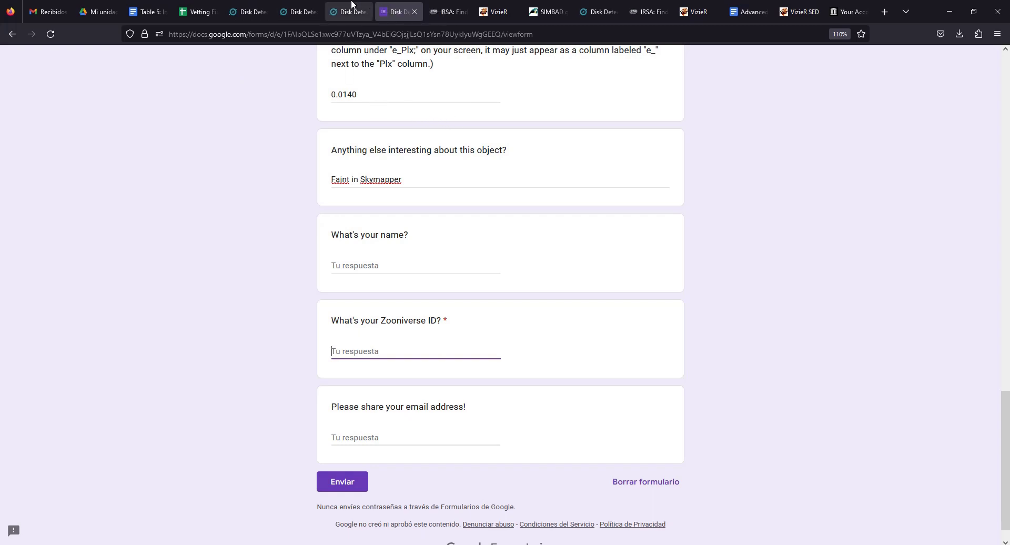
pyautogui.scroll(5, 358, 175)
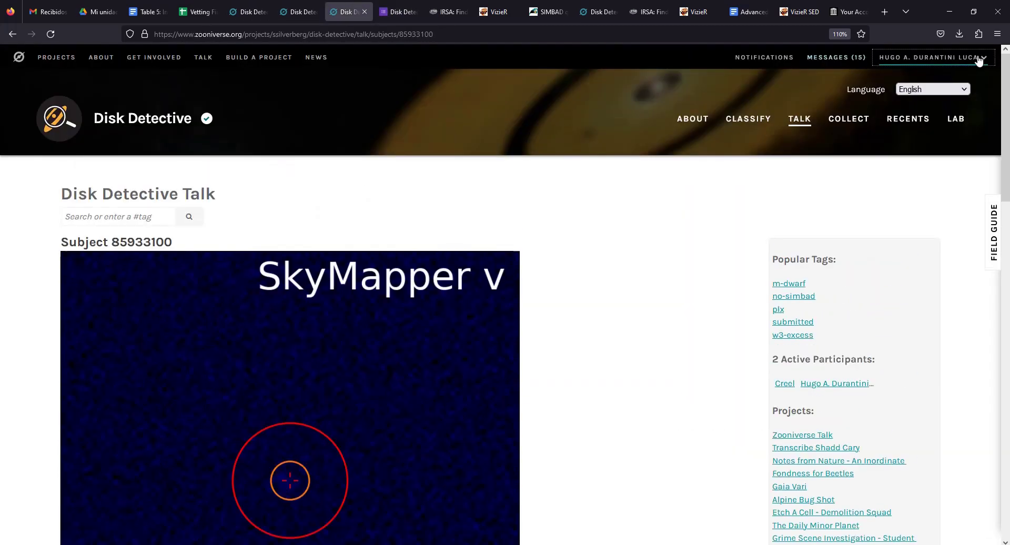
pyautogui.click(931, 56)
pyautogui.rightClick(947, 80)
pyautogui.click(937, 90)
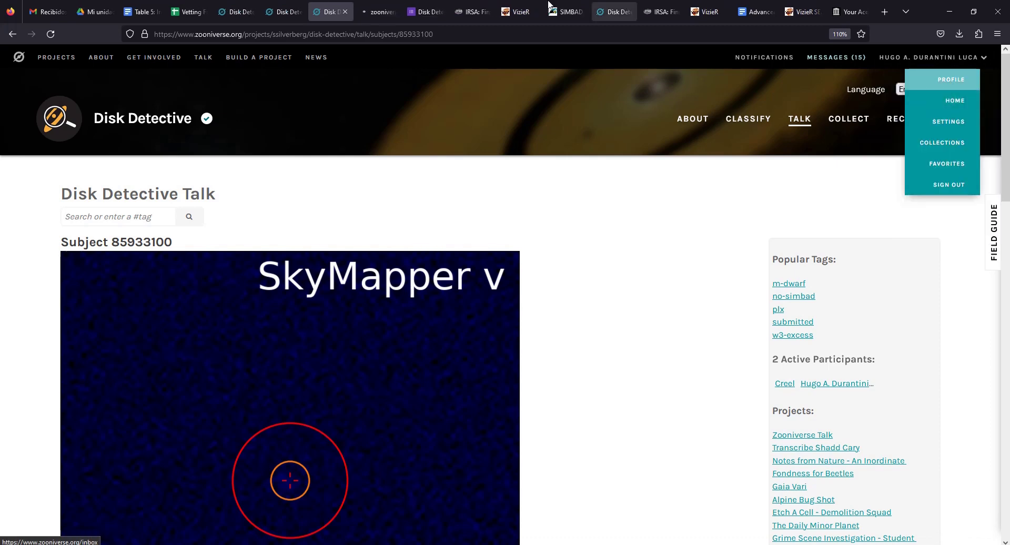
pyautogui.click(378, 11)
pyautogui.click(339, 170)
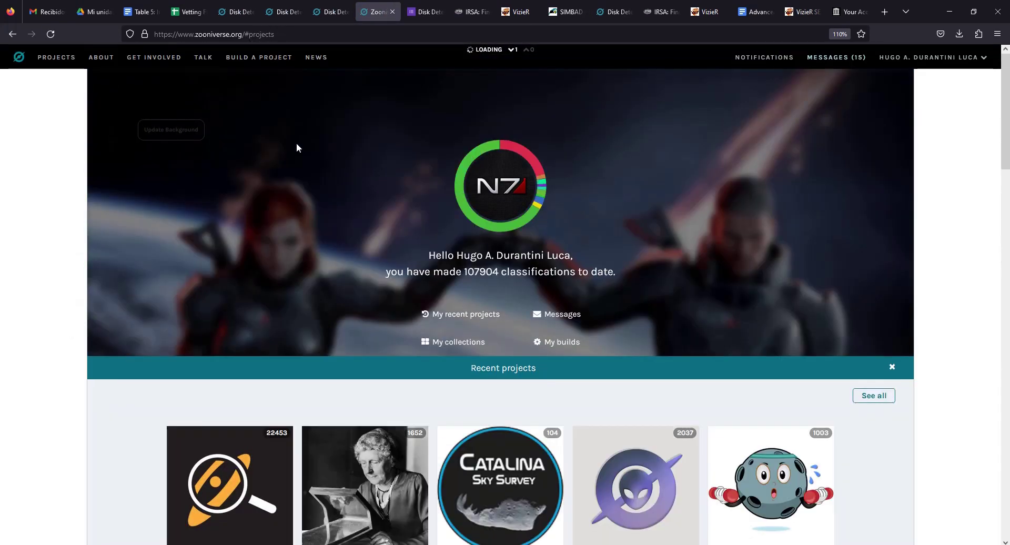
pyautogui.click(938, 58)
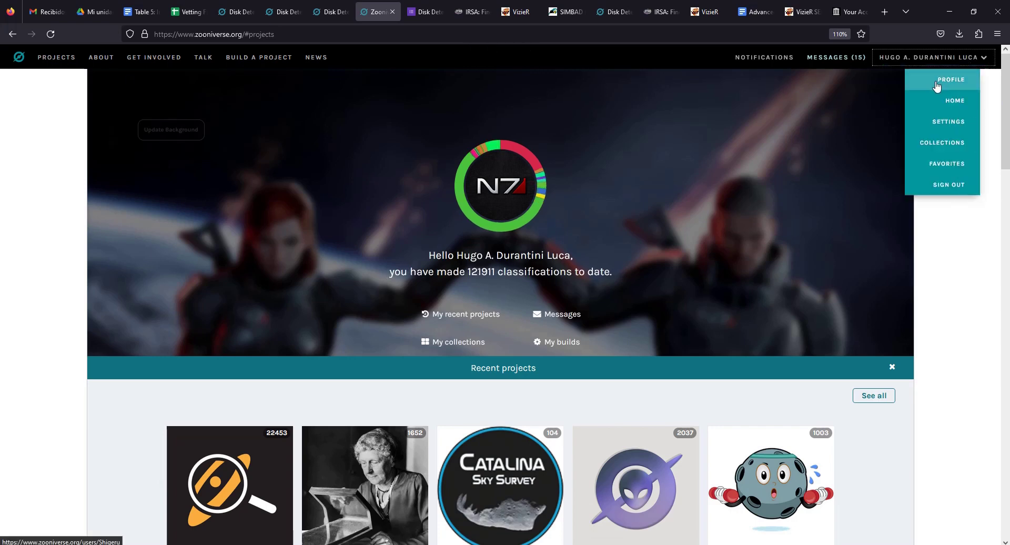
pyautogui.click(950, 80)
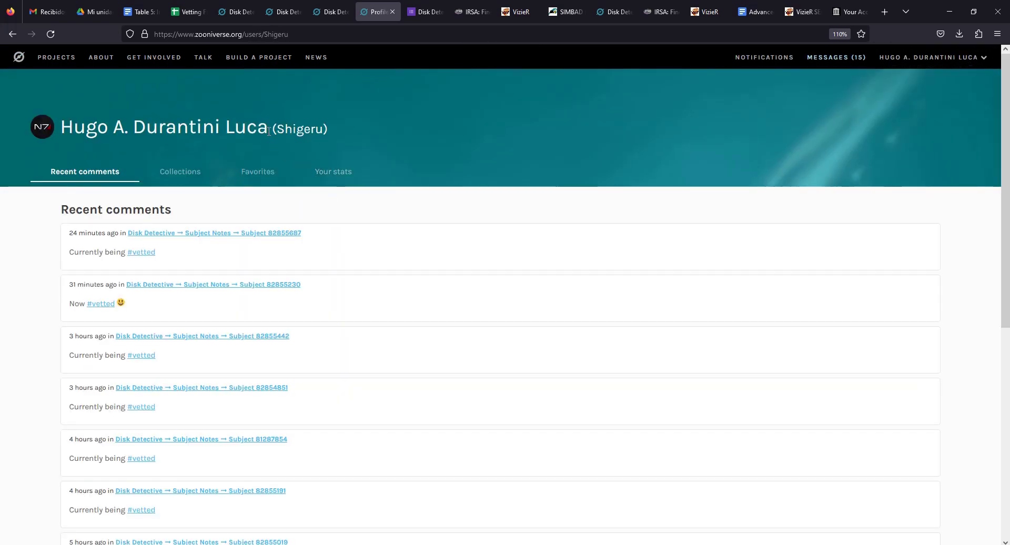
# Copy the username from the Zooniverse profile page into the form's Zooniverse ID question.
pyautogui.moveTo(279, 129); pyautogui.dragTo(323, 131)
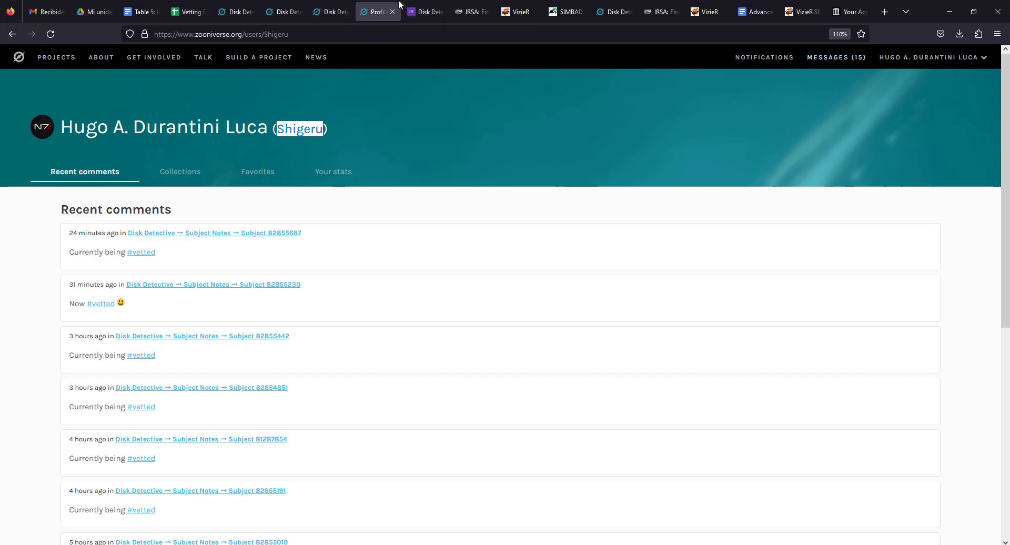
pyautogui.click(423, 12)
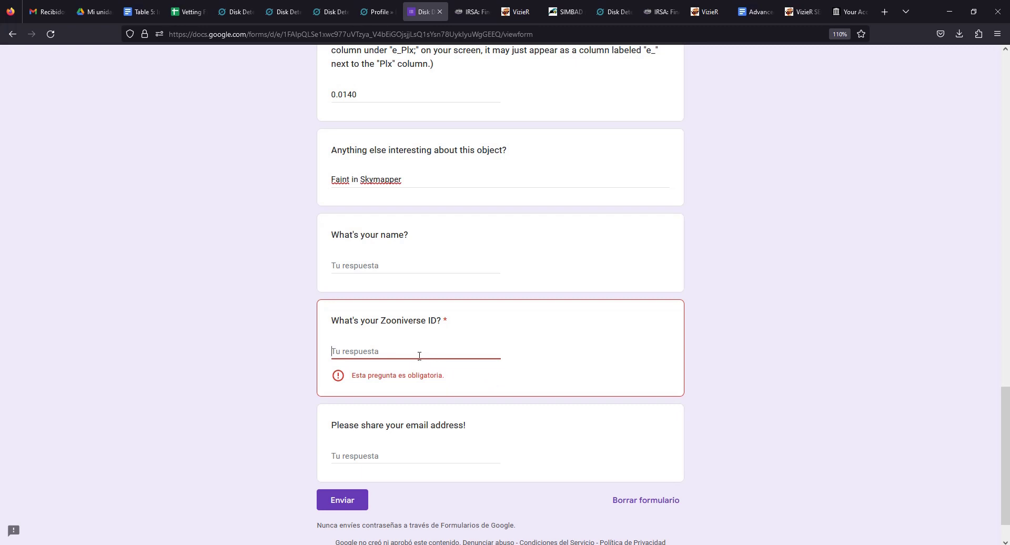
pyautogui.write('Shigeru')
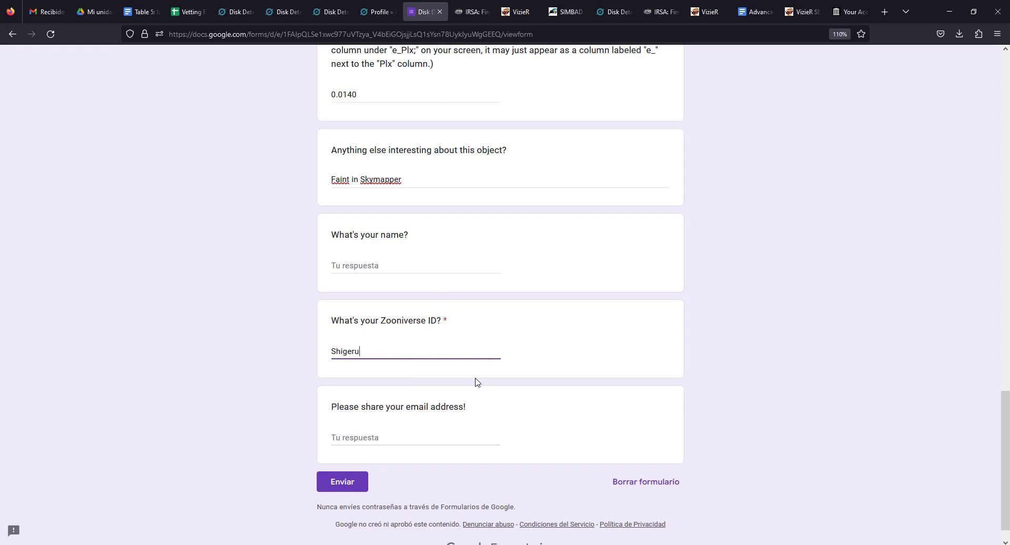
# Go over the form's name and email address questions and enter the volunteer's first name as the name answer.
pyautogui.click(358, 268)
pyautogui.click(358, 269)
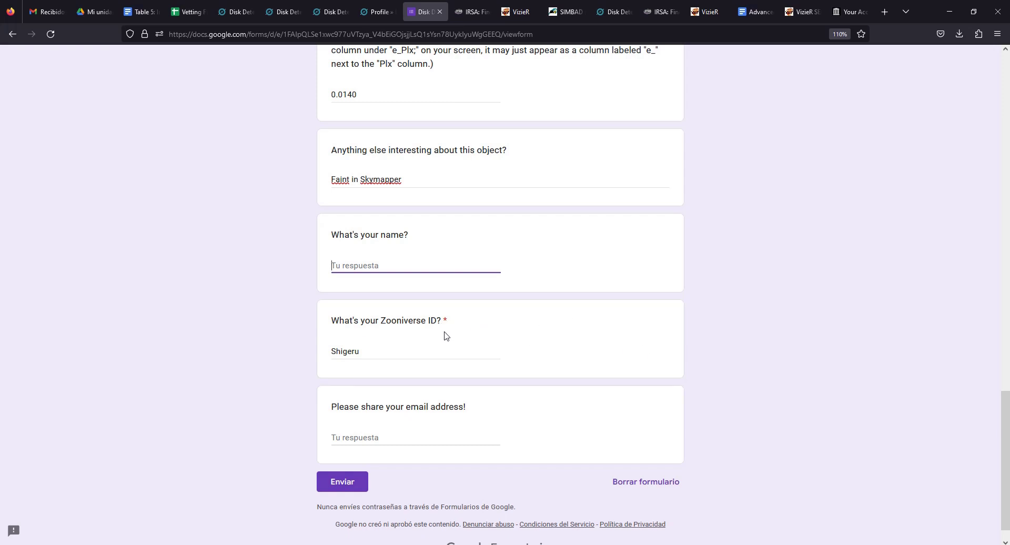
pyautogui.click(358, 439)
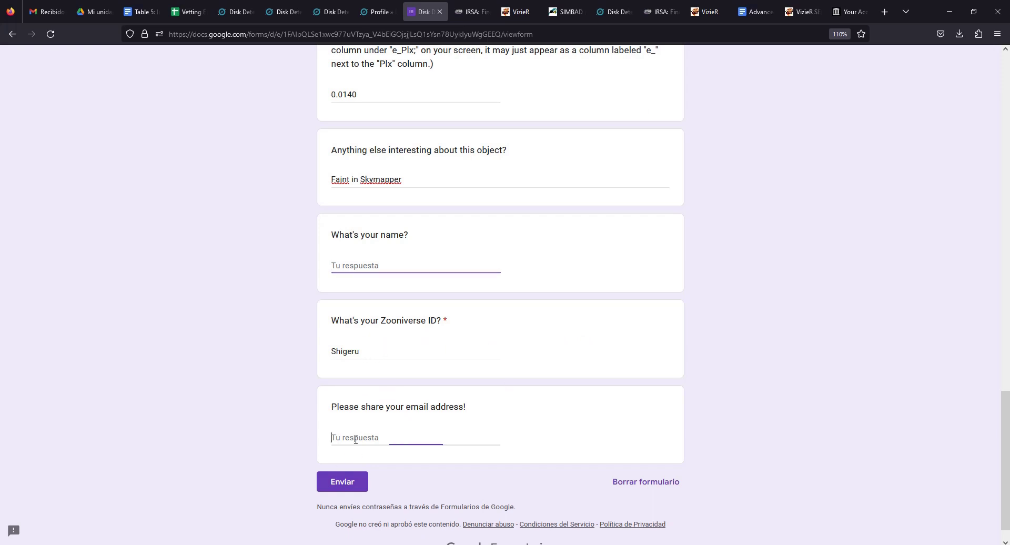
pyautogui.click(382, 265)
pyautogui.scroll(3, 417, 349)
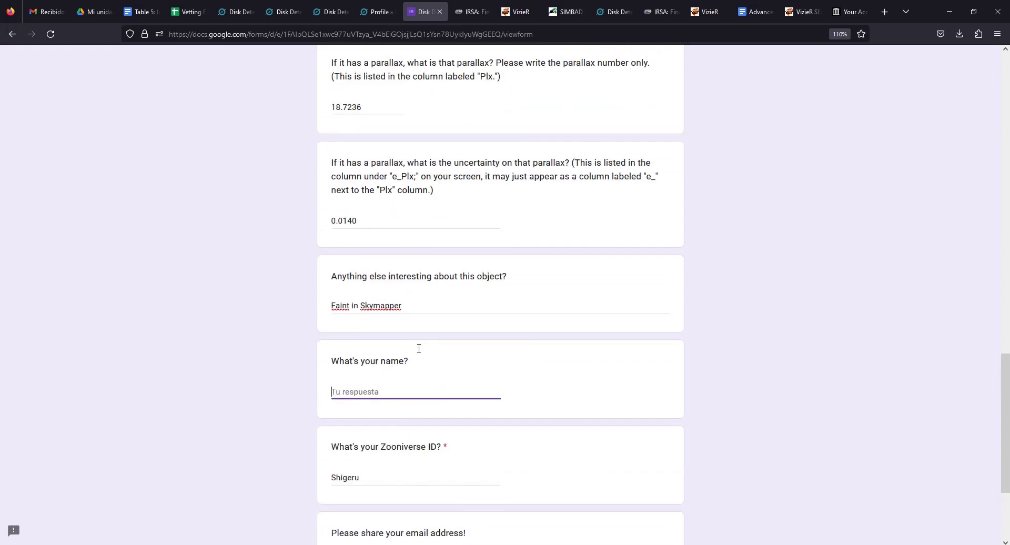
pyautogui.scroll(-3, 417, 348)
pyautogui.scroll(-1, 413, 342)
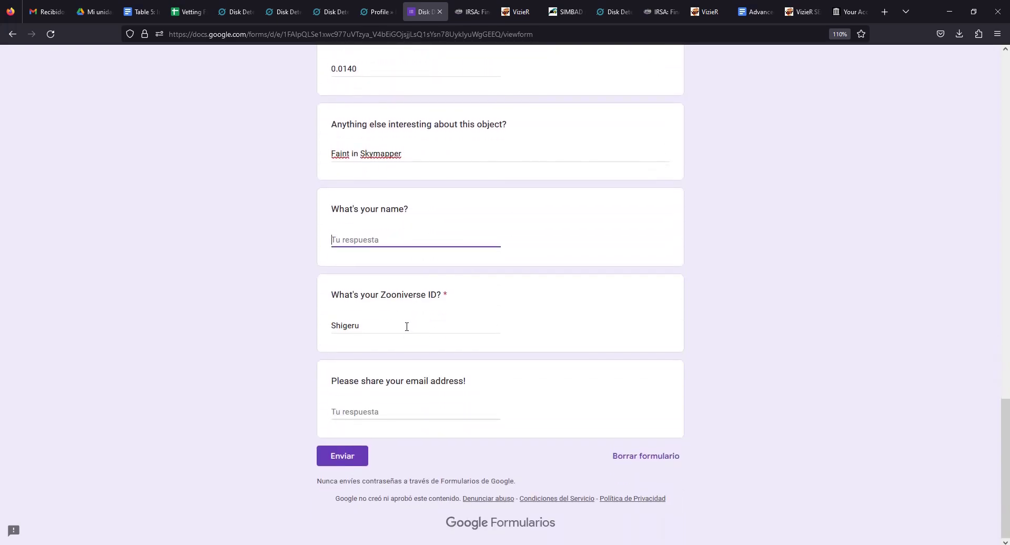
pyautogui.write('Hugo')
# Search the VizieR results page for "cutri" and go to the AllWISE Data Release (Cutri+ 2013) entry.
pyautogui.click(509, 6)
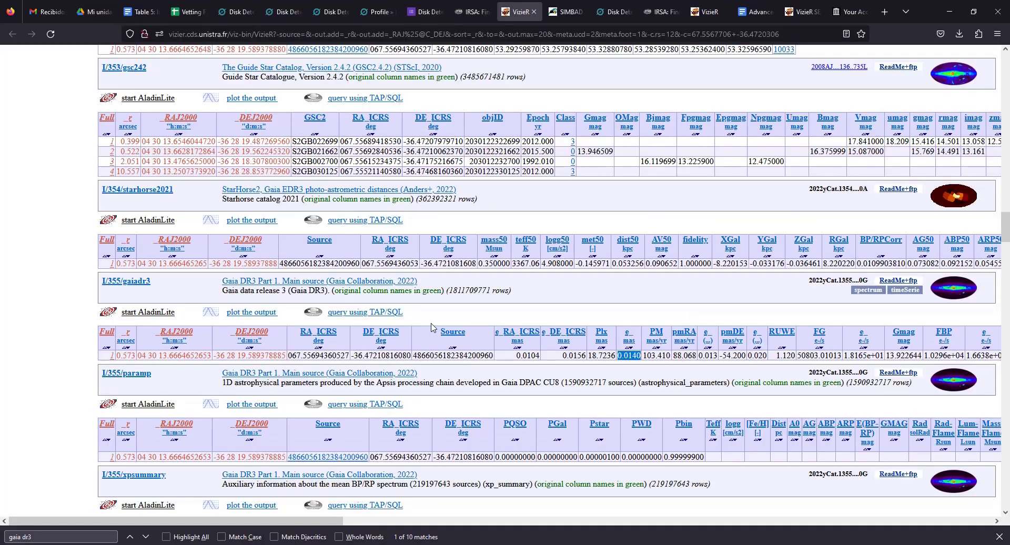
pyautogui.scroll(-5, 431, 327)
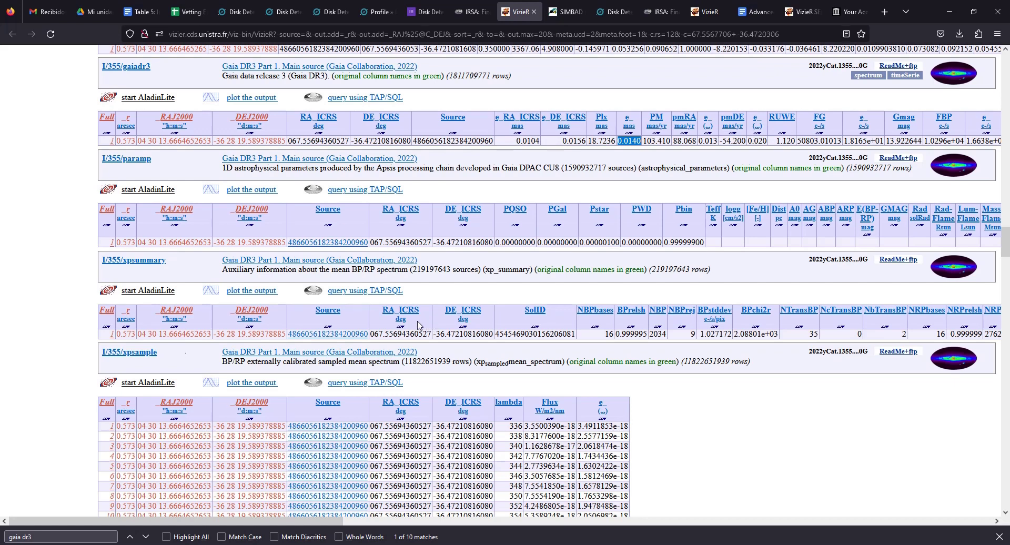
pyautogui.hotkey('ctrl', 'f')
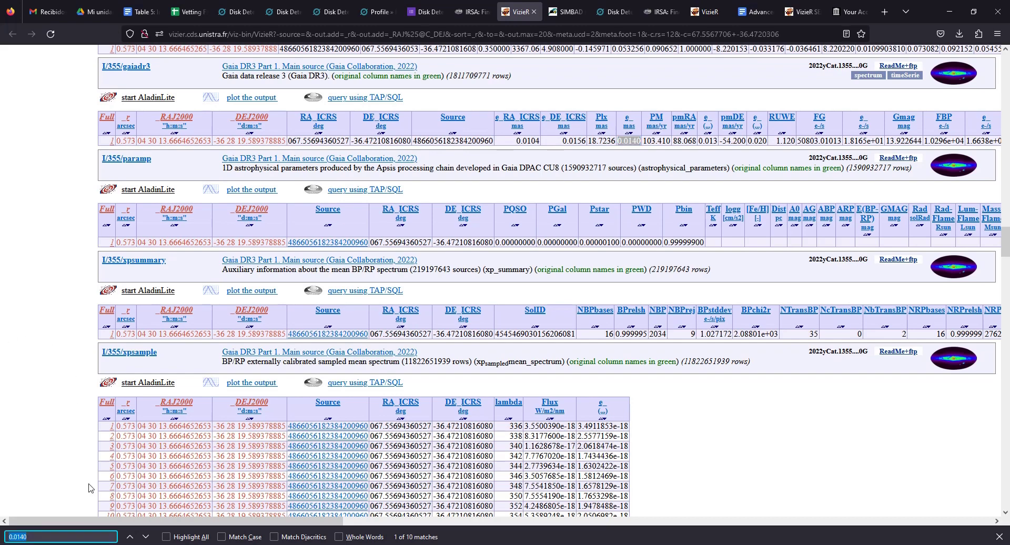
pyautogui.write('cutri')
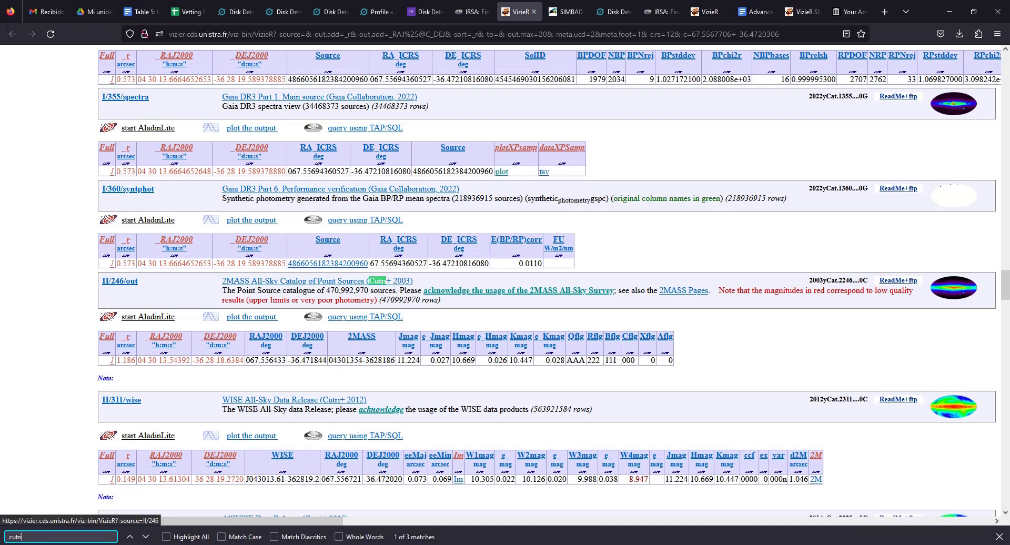
pyautogui.click(145, 537)
pyautogui.click(145, 537)
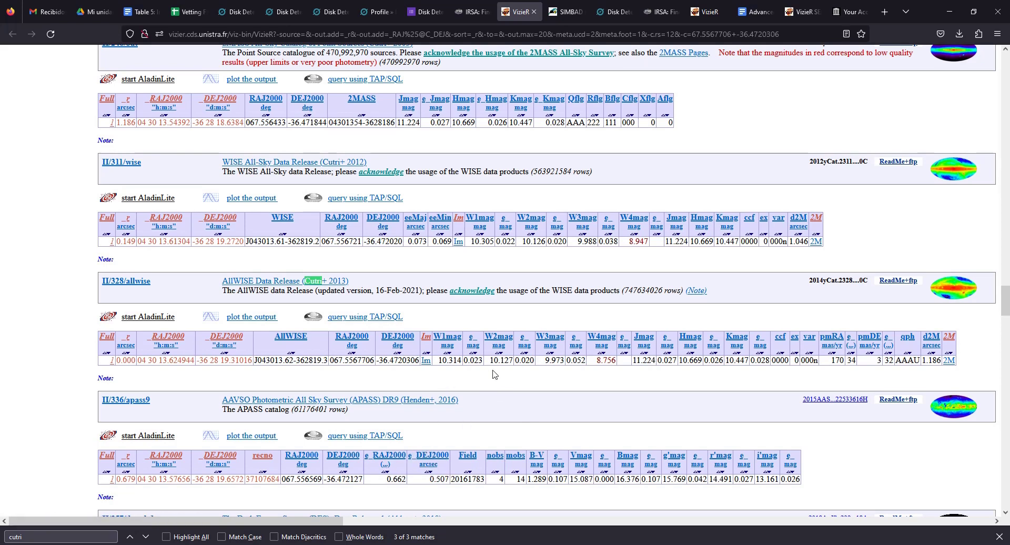
pyautogui.click(440, 364)
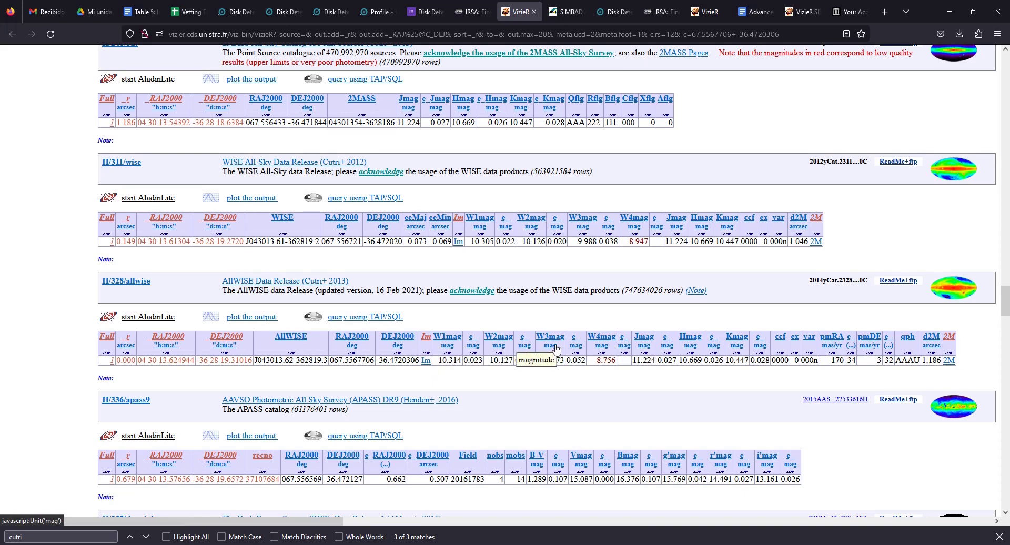
# Switch to Calculator and subtract the AllWISE W3 magnitude from the W1 magnitude, 10,314 - 9,973.
pyautogui.hotkey('alt', 'Tab')
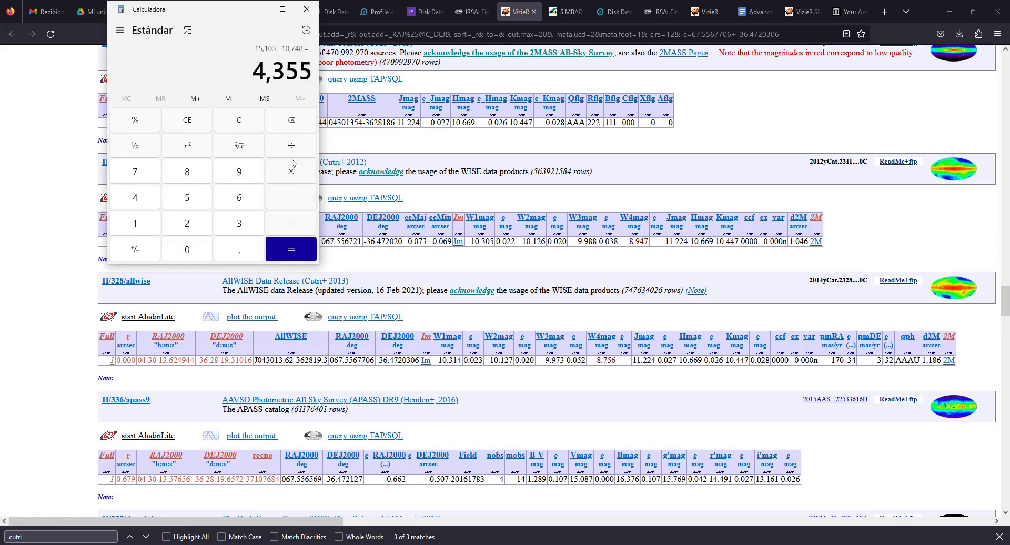
pyautogui.write('10')
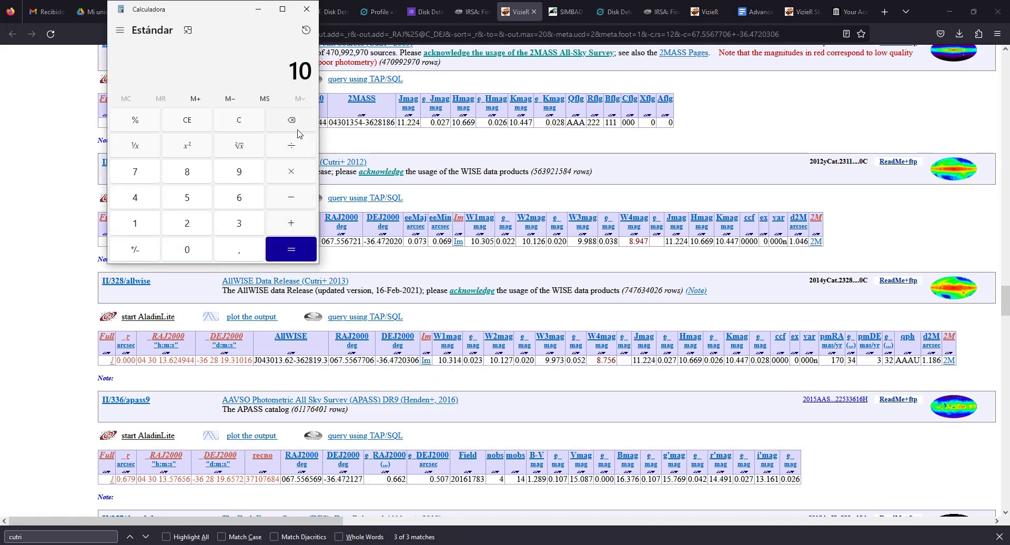
pyautogui.write(',314')
pyautogui.press('-')
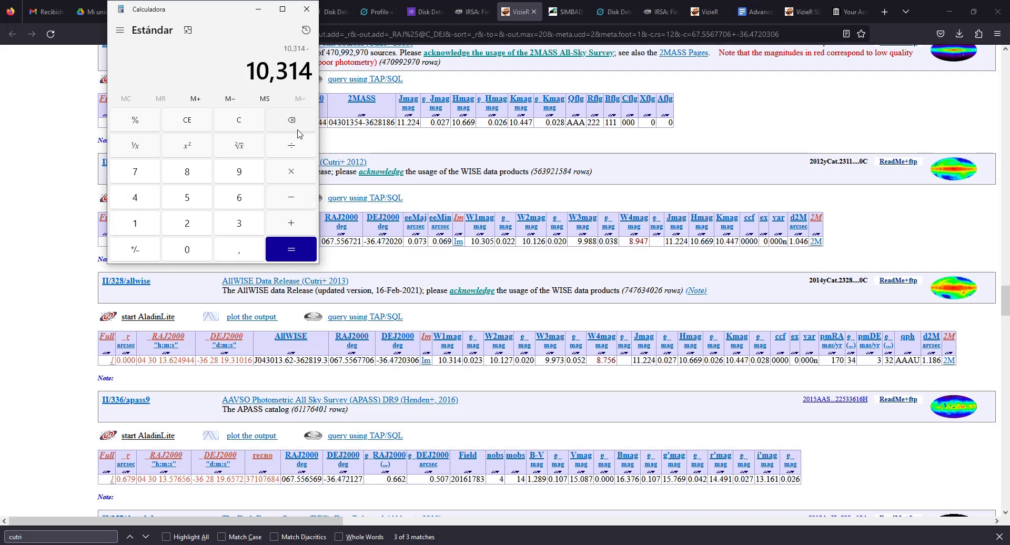
pyautogui.write('9')
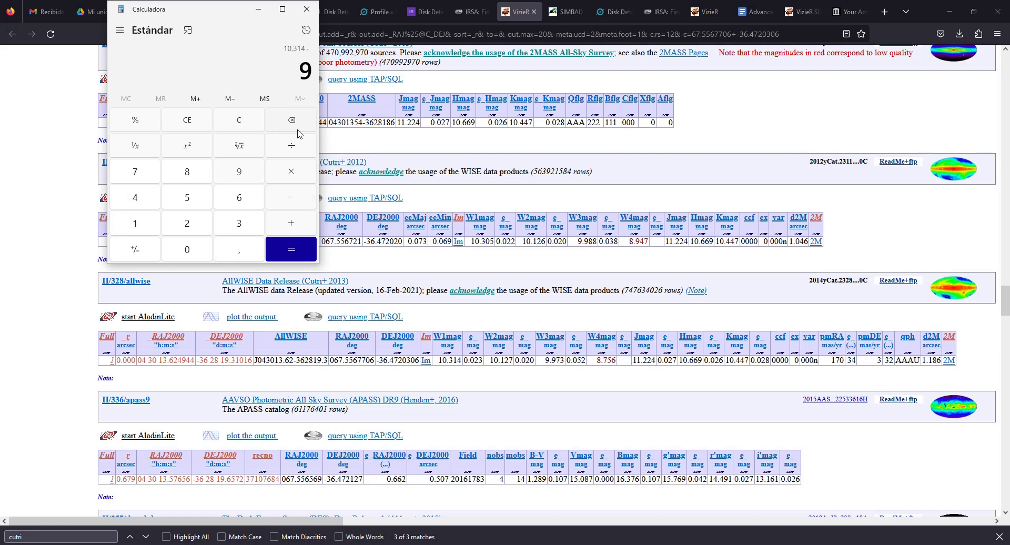
pyautogui.write(',973')
pyautogui.press('Return')
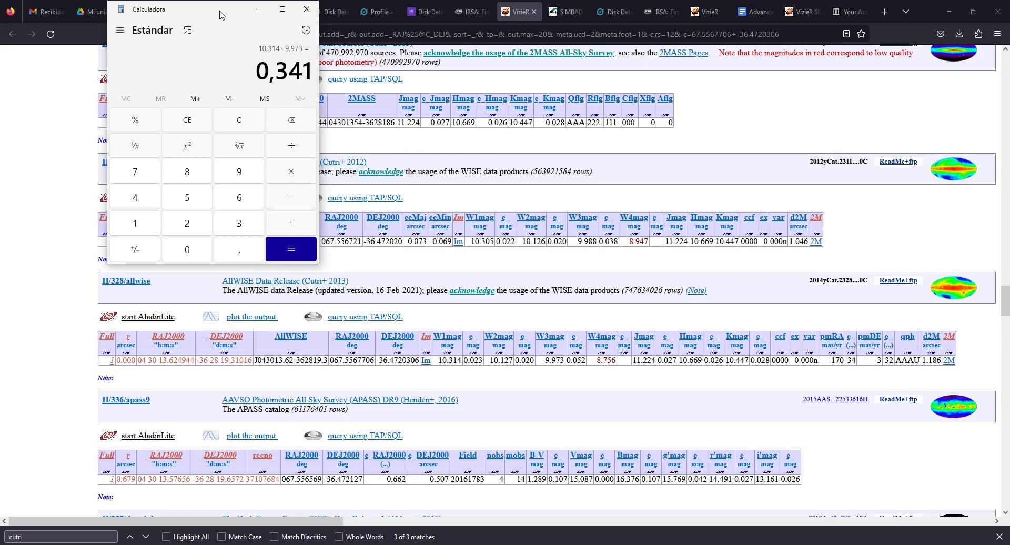
pyautogui.moveTo(220, 14); pyautogui.dragTo(331, 87)
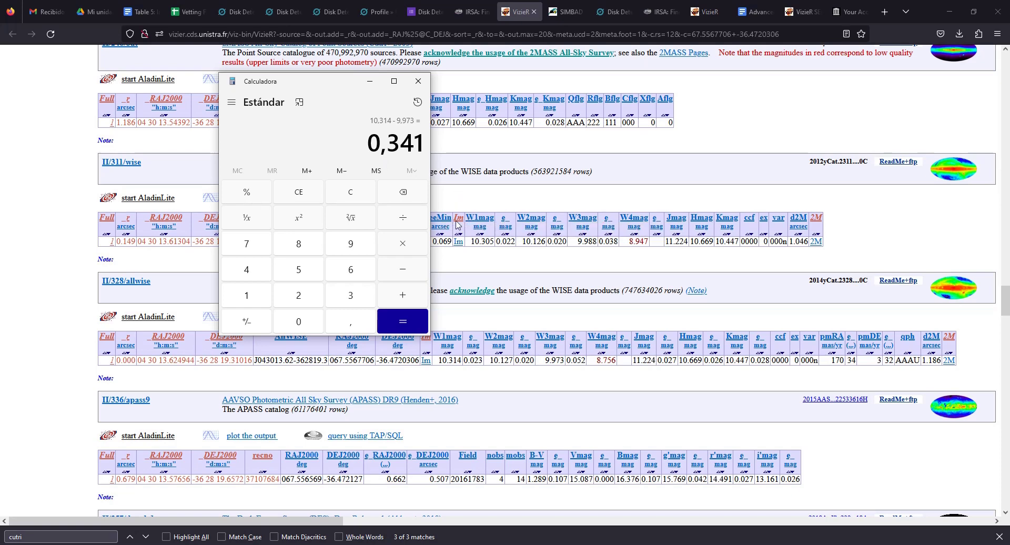
pyautogui.moveTo(326, 89); pyautogui.dragTo(387, 110)
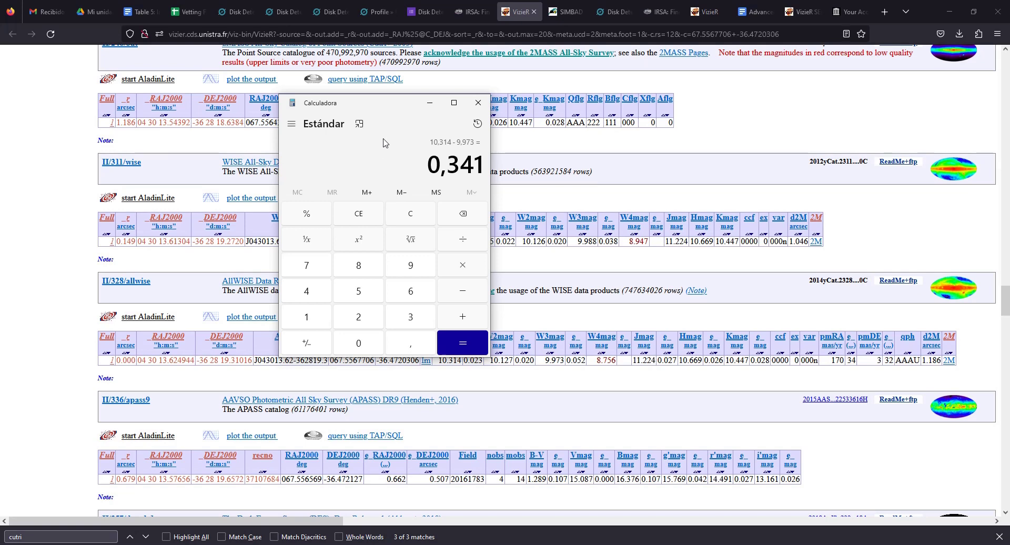
pyautogui.moveTo(375, 109); pyautogui.dragTo(389, 142)
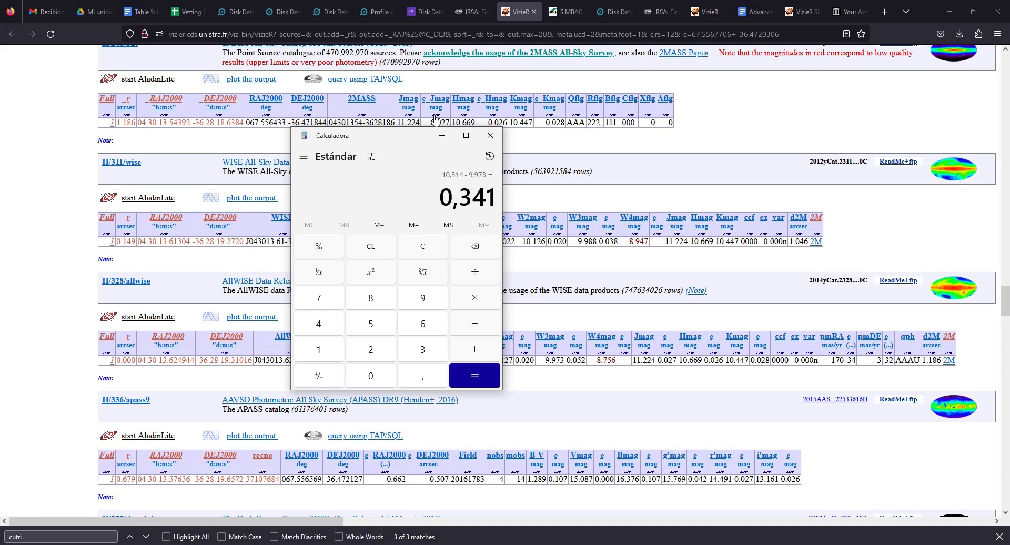
# Return to the Talk page of subject 85933100, check its comments, and open the project's Classify page.
pyautogui.click(518, 8)
pyautogui.click(428, 7)
pyautogui.click(330, 12)
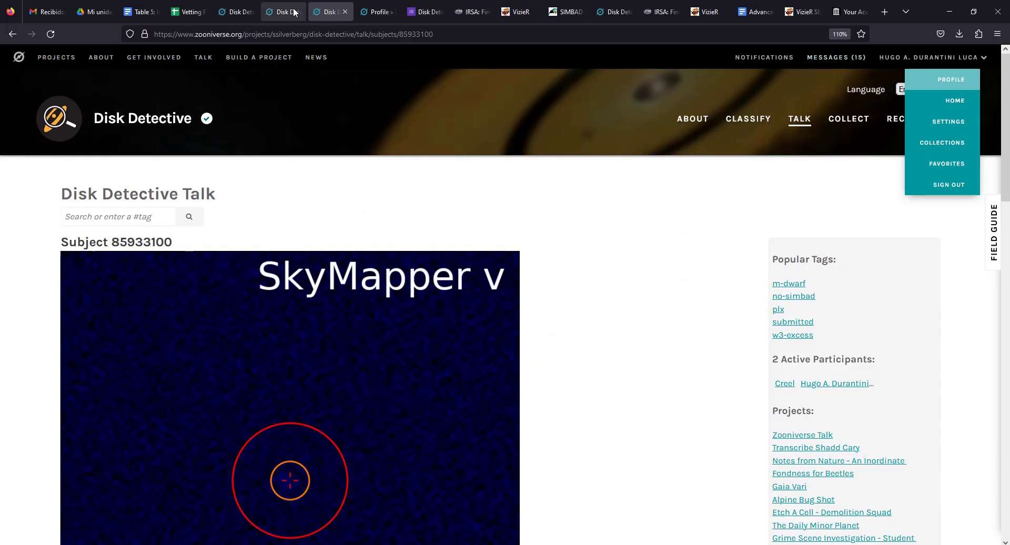
pyautogui.click(284, 12)
pyautogui.click(329, 11)
pyautogui.scroll(-6, 597, 249)
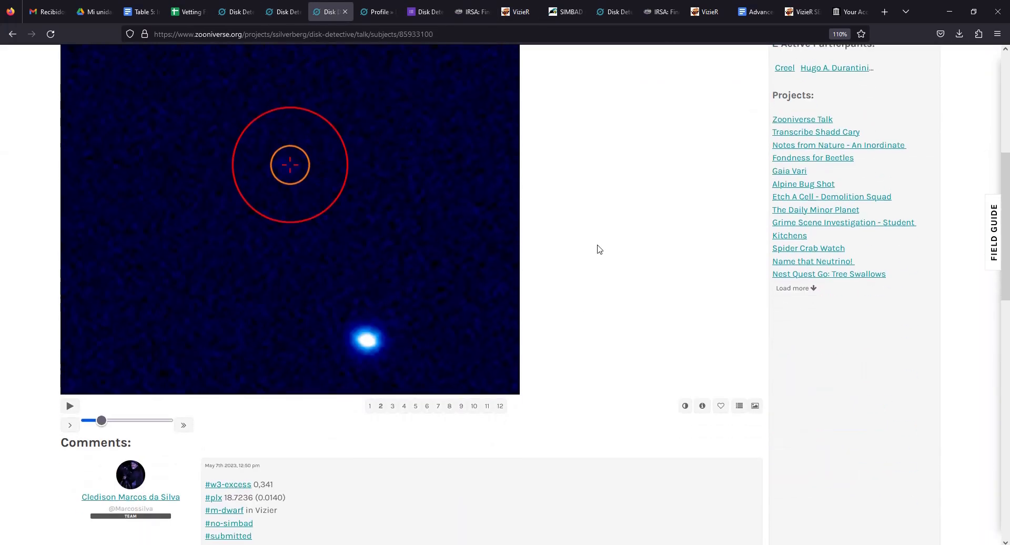
pyautogui.scroll(6, 595, 301)
pyautogui.click(752, 119)
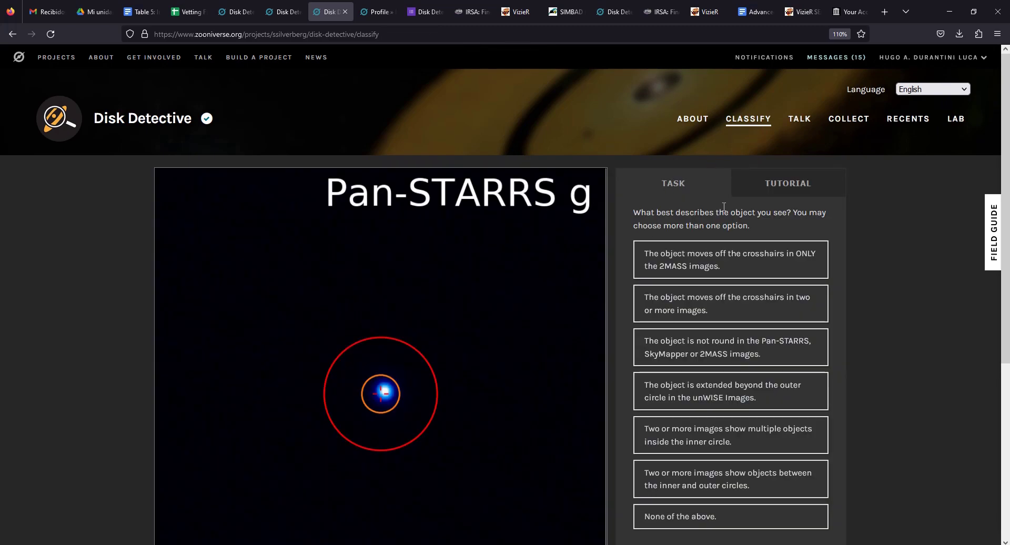
# Play the new subject's image sequence and select "The object moves off the crosshairs in ONLY the 2MASS images.".
pyautogui.scroll(-3, 692, 219)
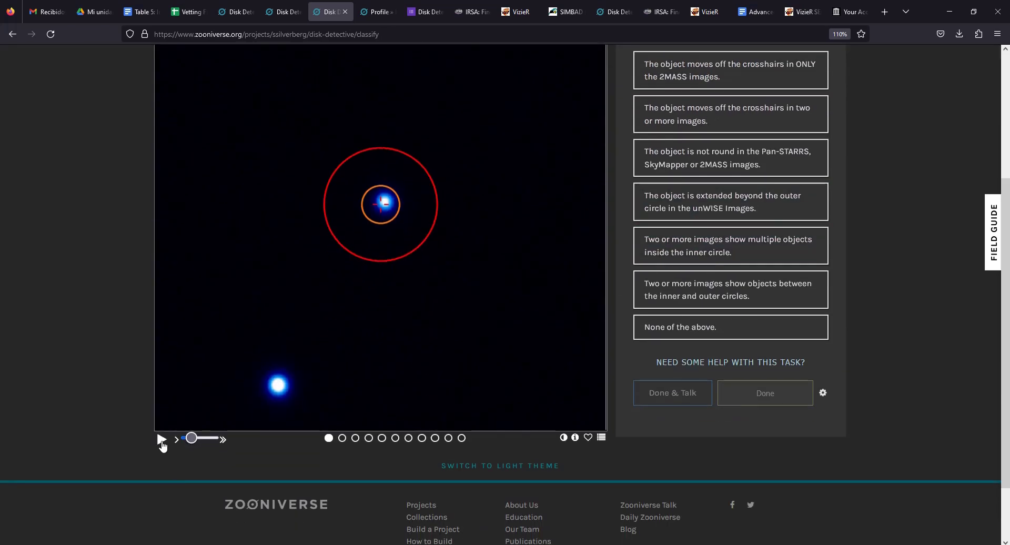
pyautogui.click(159, 441)
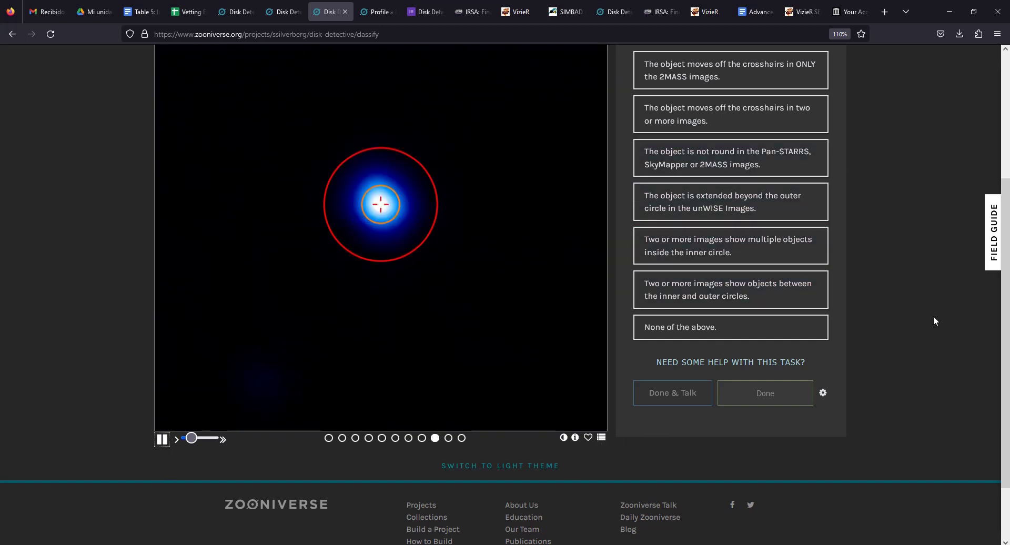
pyautogui.scroll(2, 933, 316)
pyautogui.click(810, 149)
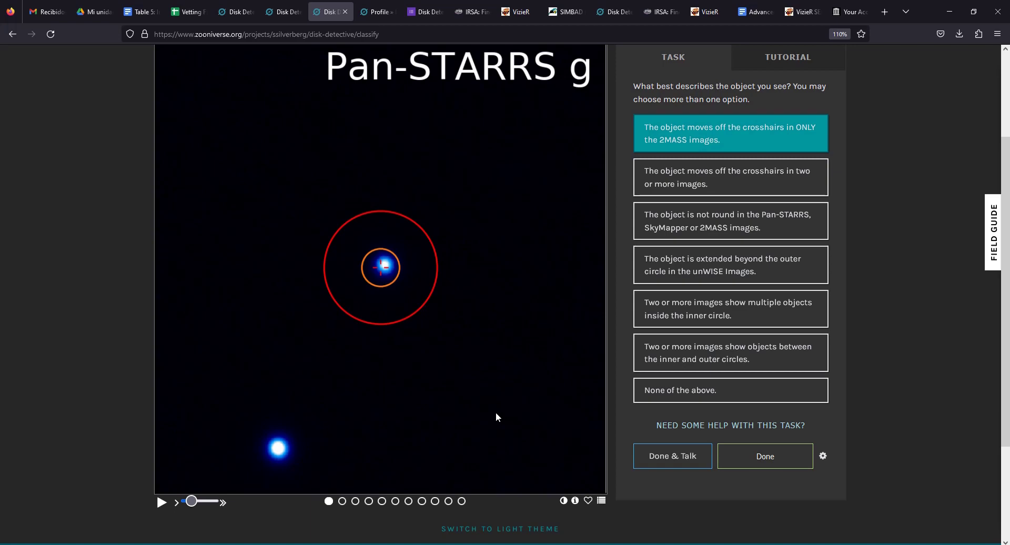
# Replay the subject's image sequence to check the selected answer and submit the classification.
pyautogui.scroll(3, 475, 398)
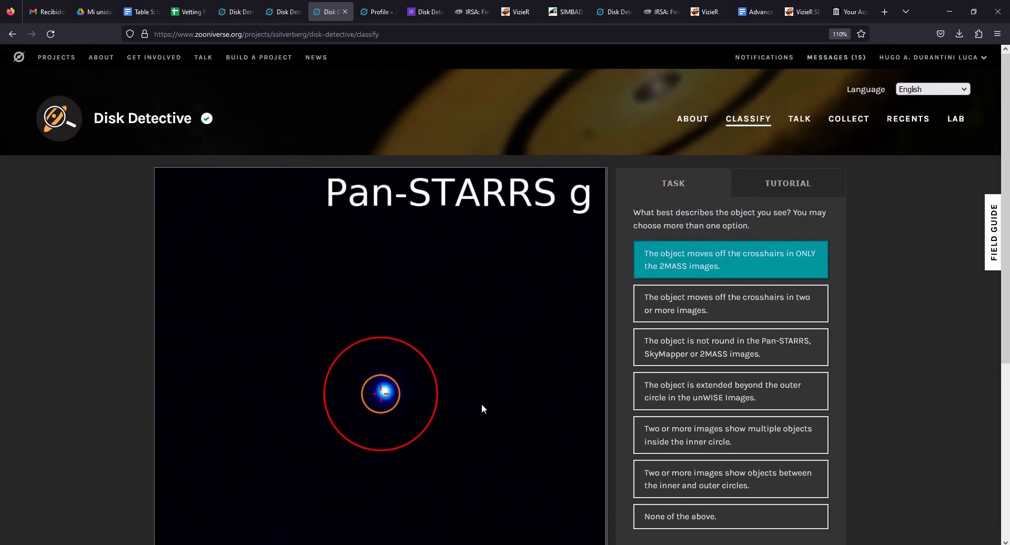
pyautogui.scroll(-6, 482, 405)
pyautogui.scroll(3, 531, 434)
pyautogui.scroll(-2, 529, 424)
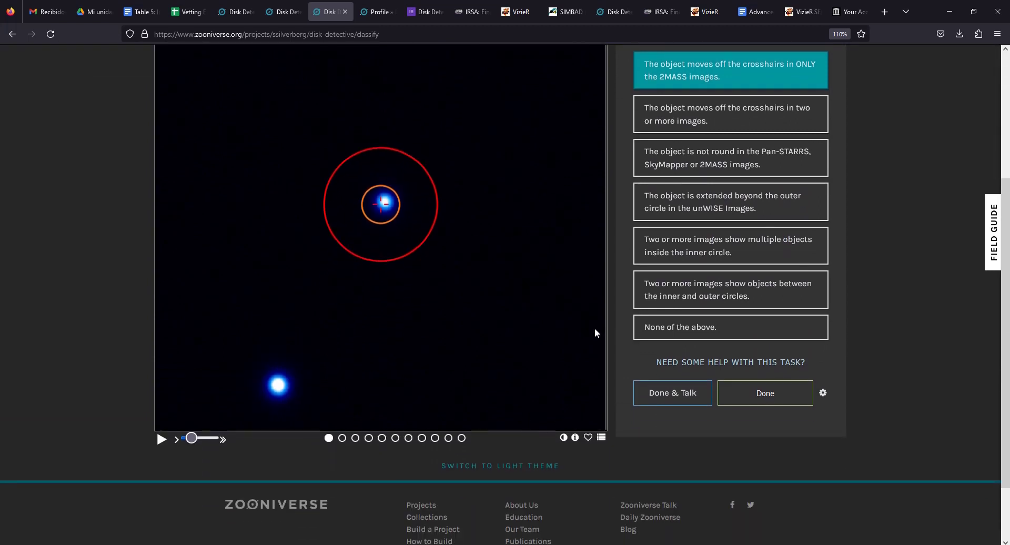
pyautogui.scroll(1, 586, 317)
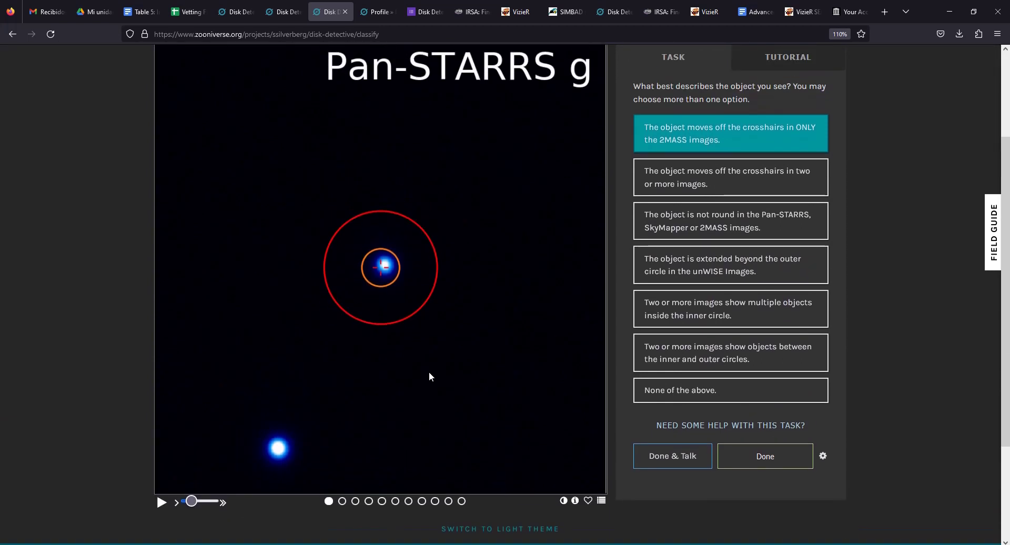
pyautogui.click(161, 504)
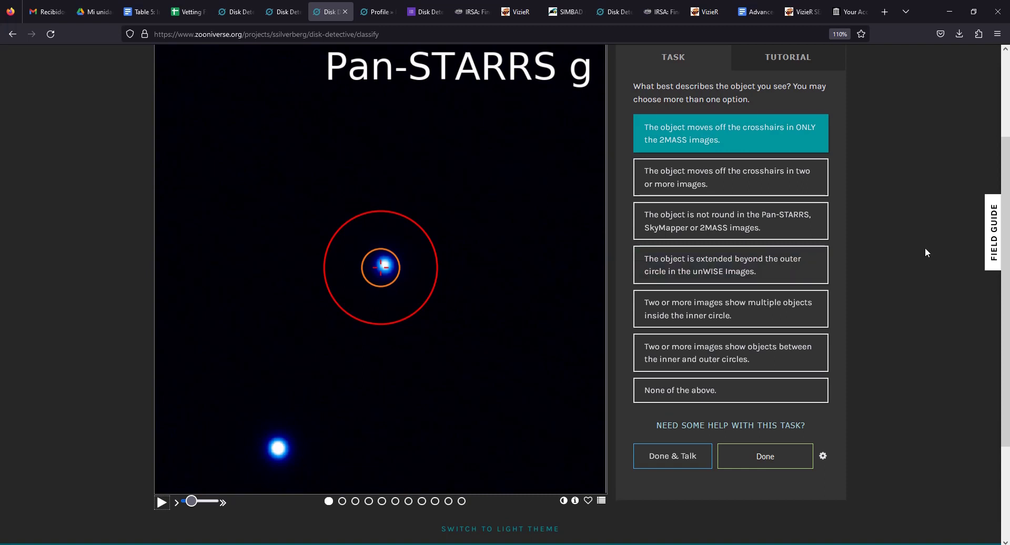
pyautogui.click(162, 502)
pyautogui.click(766, 459)
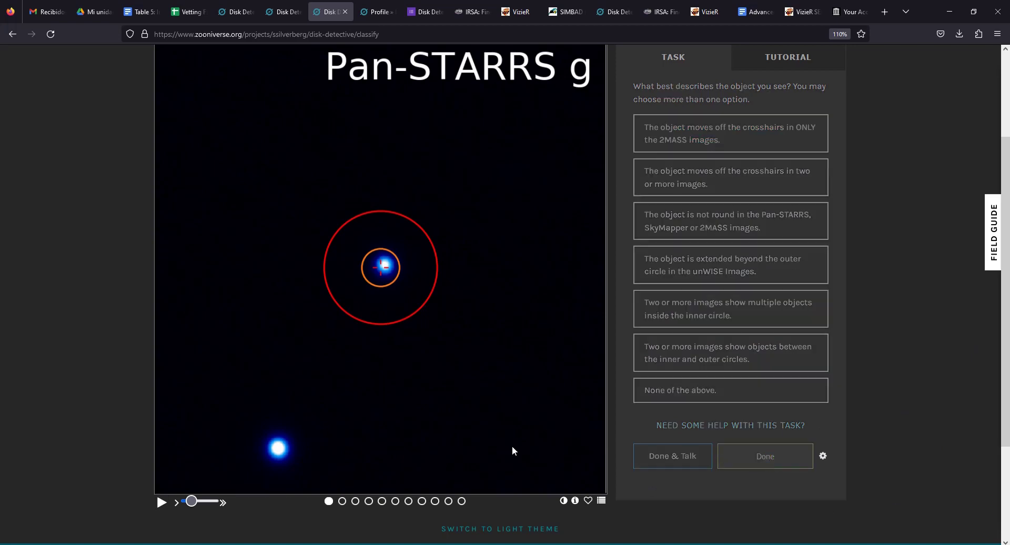
# Step through the Pan-STARRS images, play on to 2MASS H, and mark the object as moving off the crosshairs in ONLY the 2MASS images.
pyautogui.click(342, 502)
pyautogui.press('Right')
pyautogui.press('Right')
pyautogui.press('Right')
pyautogui.press('Right')
pyautogui.press('Right')
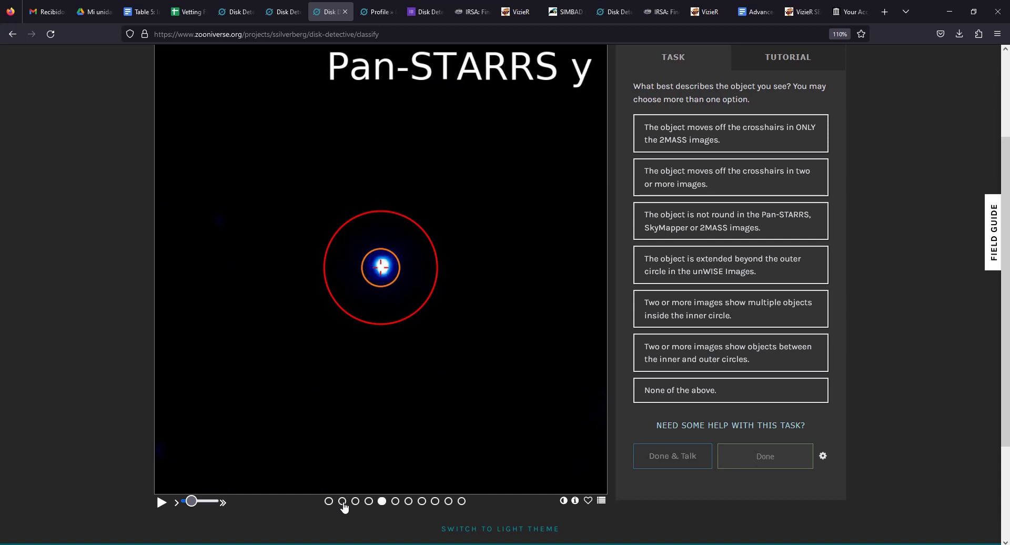
pyautogui.click(162, 504)
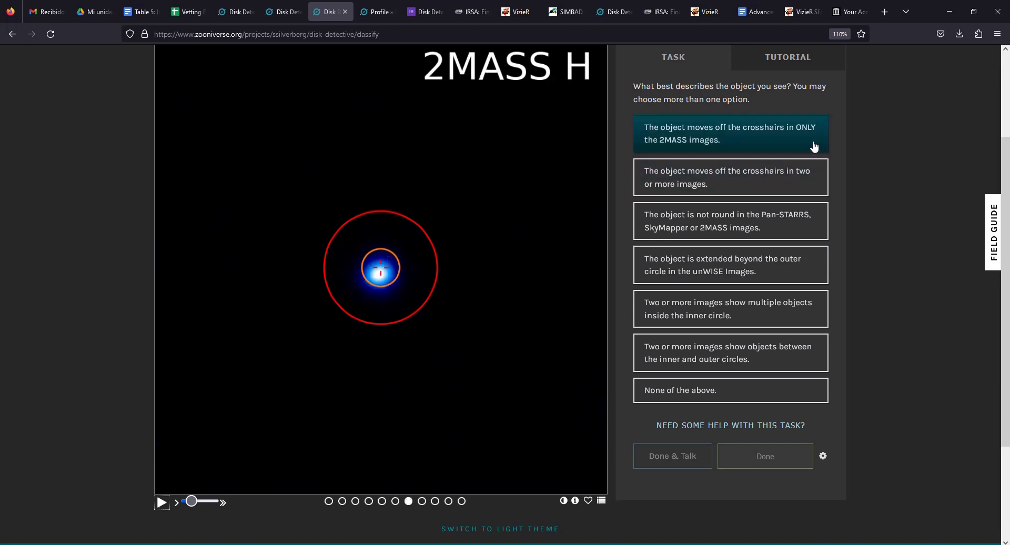
pyautogui.click(725, 141)
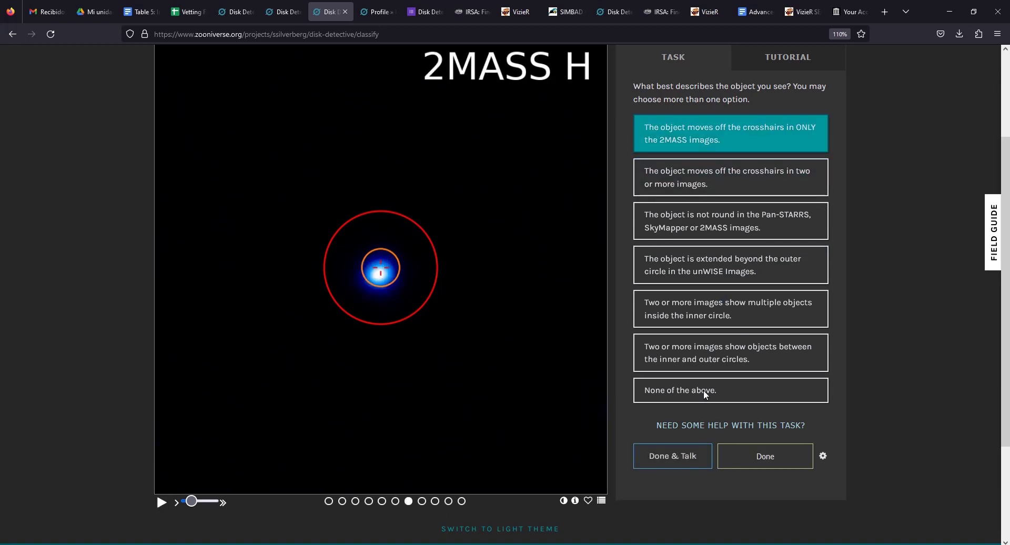
# Submit the classification and step through the next subject's images from SkyMapper u to unWISE w1.
pyautogui.click(778, 462)
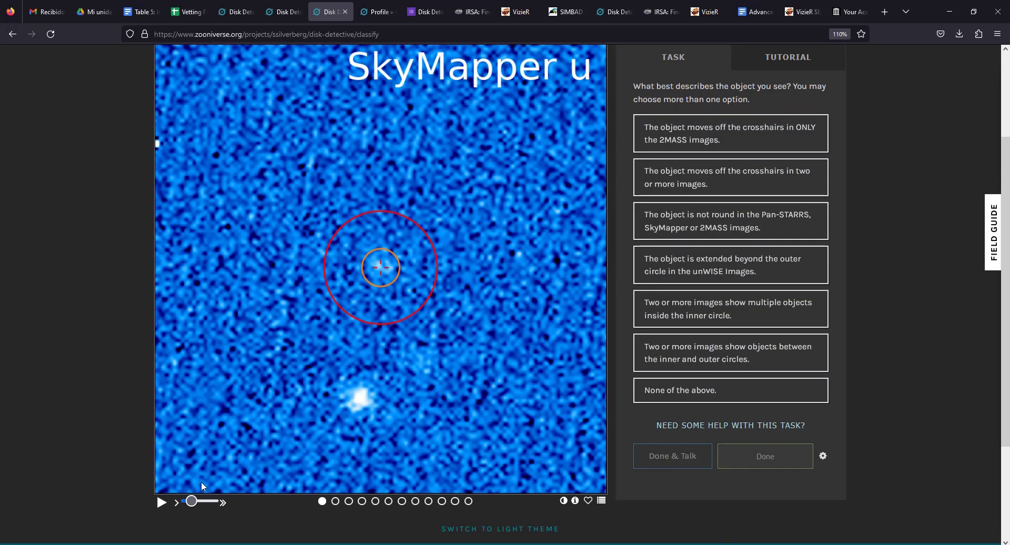
pyautogui.click(336, 502)
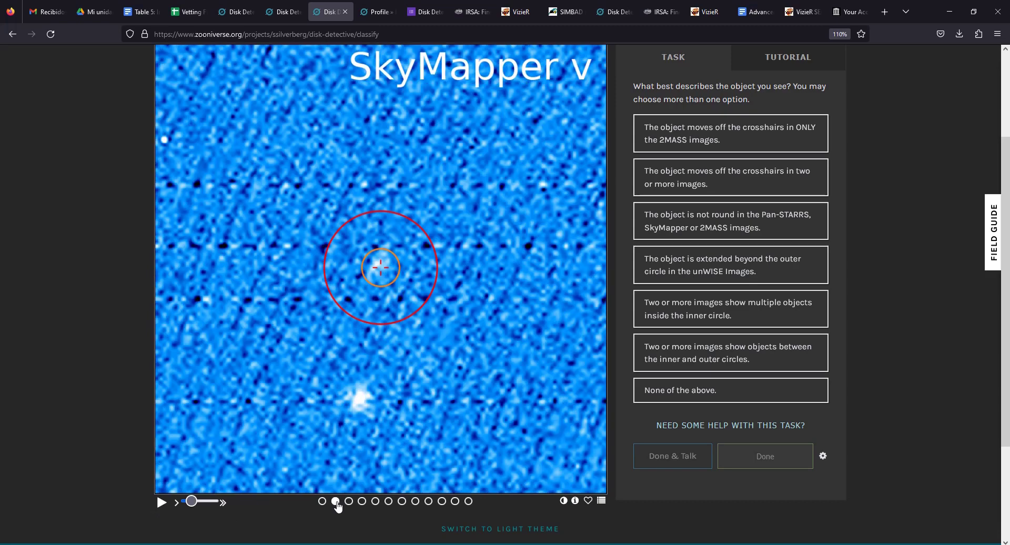
pyautogui.press('Right')
pyautogui.press('Right')
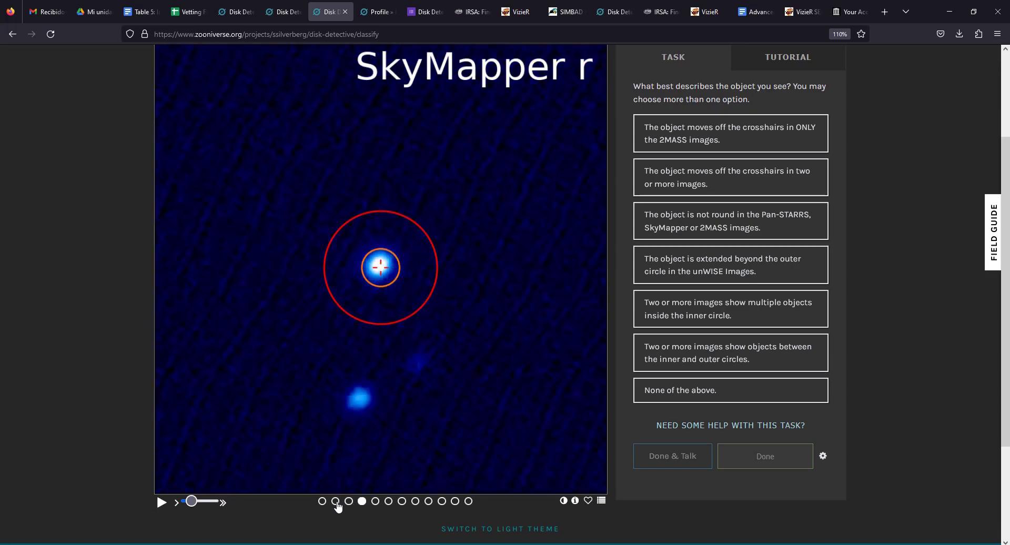
pyautogui.press('Right')
pyautogui.press('Right')
pyautogui.press('Right')
pyautogui.press('Right')
pyautogui.press('Right')
pyautogui.press('Right')
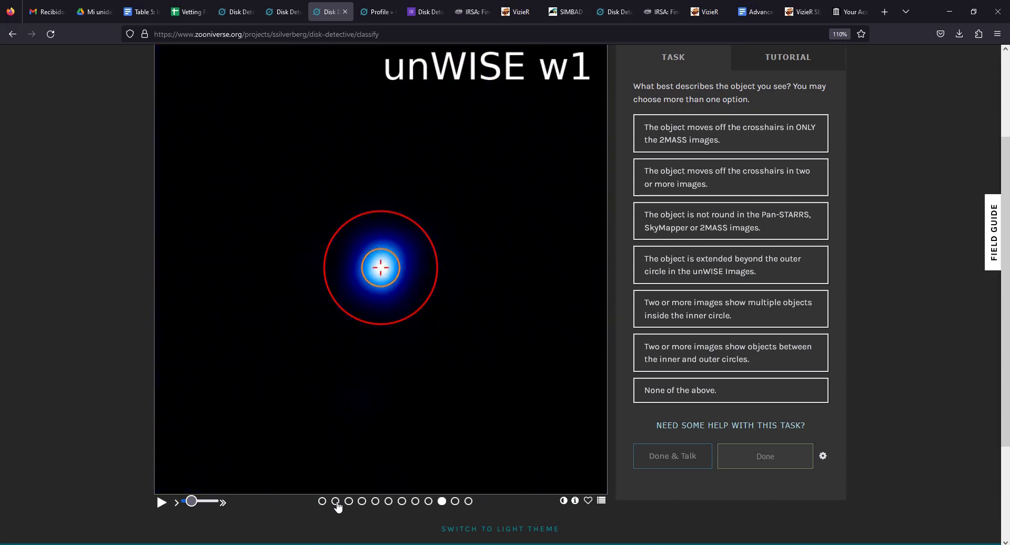
# Compare the subject's SkyMapper and 2MASS images back and forth, continuing to unWISE w3, to check the object against the crosshairs.
pyautogui.press('Left')
pyautogui.press('Left')
pyautogui.press('Left')
pyautogui.press('Left')
pyautogui.press('Left')
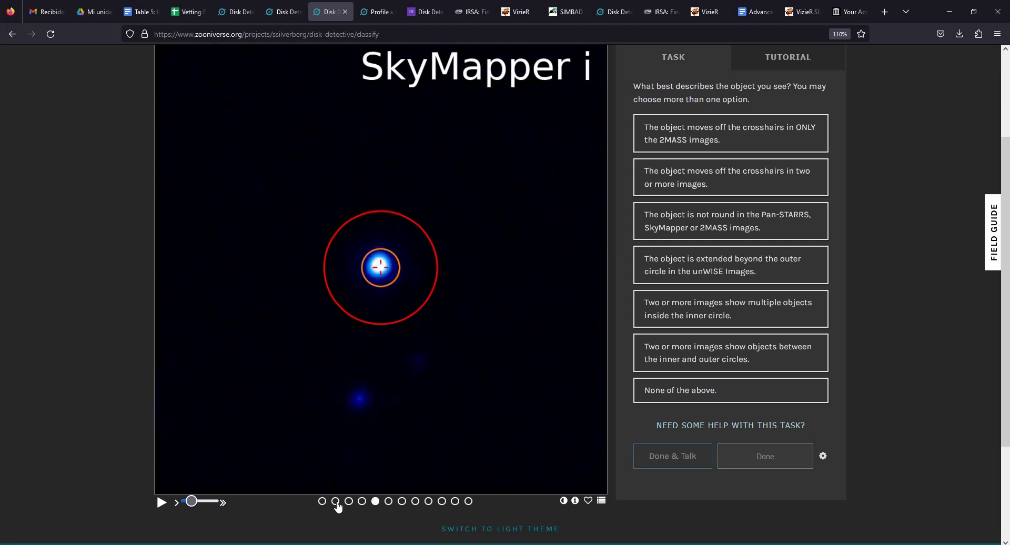
pyautogui.press('Right')
pyautogui.press('Right')
pyautogui.press('Left')
pyautogui.press('Left')
pyautogui.press('Left')
pyautogui.press('Left')
pyautogui.press('Left')
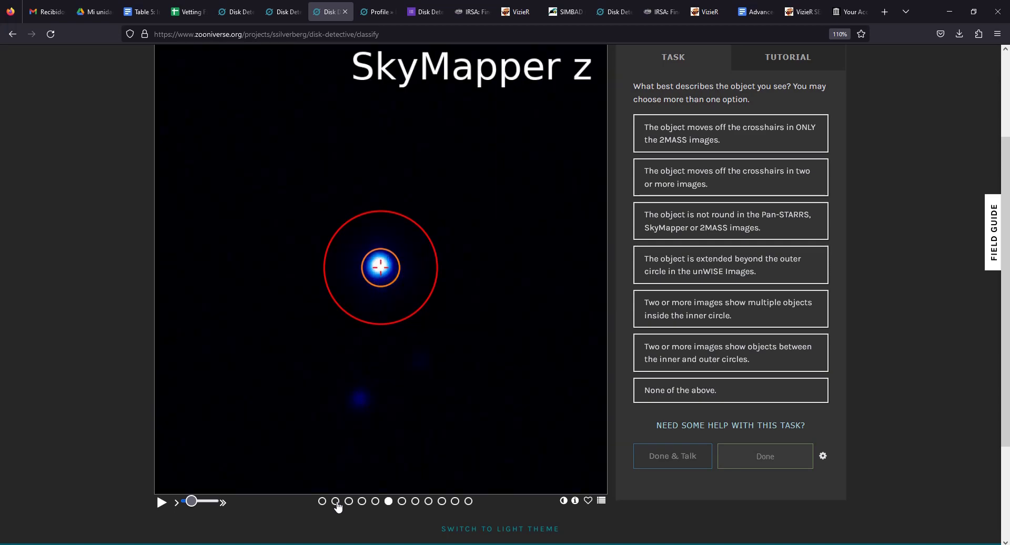
pyautogui.press('Right')
pyautogui.press('Right')
pyautogui.press('Right')
pyautogui.press('Right')
pyautogui.press('Right')
pyautogui.press('Right')
pyautogui.press('Right')
pyautogui.press('Right')
pyautogui.press('Right')
pyautogui.press('Right')
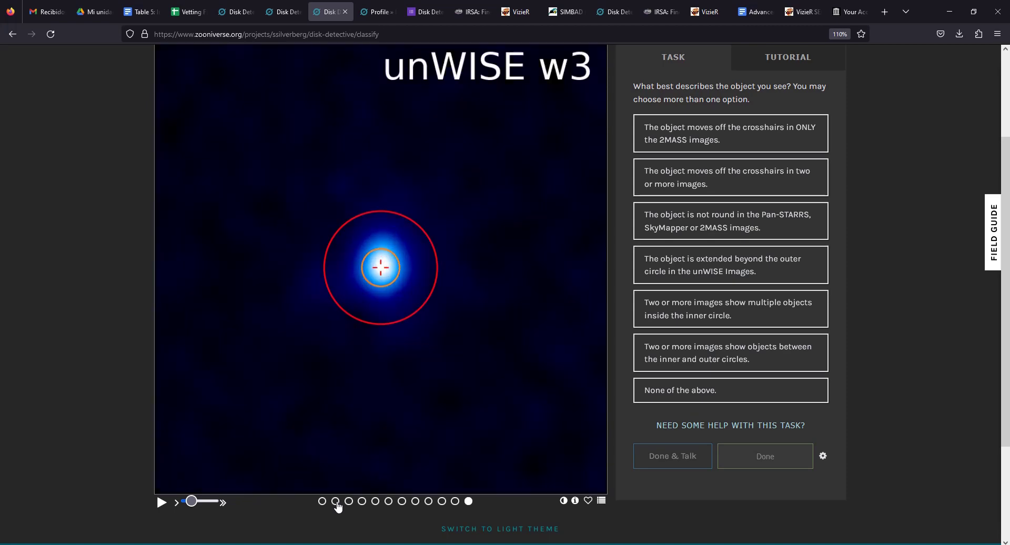
# Replay the SkyMapper subject's images, mark "The object moves off the crosshairs in ONLY the 2MASS images." and submit the classification.
pyautogui.press('Left')
pyautogui.press('Left')
pyautogui.press('Right')
pyautogui.press('Right')
pyautogui.press('Right')
pyautogui.press('Right')
pyautogui.press('Right')
pyautogui.press('Right')
pyautogui.press('Right')
pyautogui.press('Right')
pyautogui.press('Right')
pyautogui.press('Right')
pyautogui.press('Right')
pyautogui.press('Right')
pyautogui.press('Right')
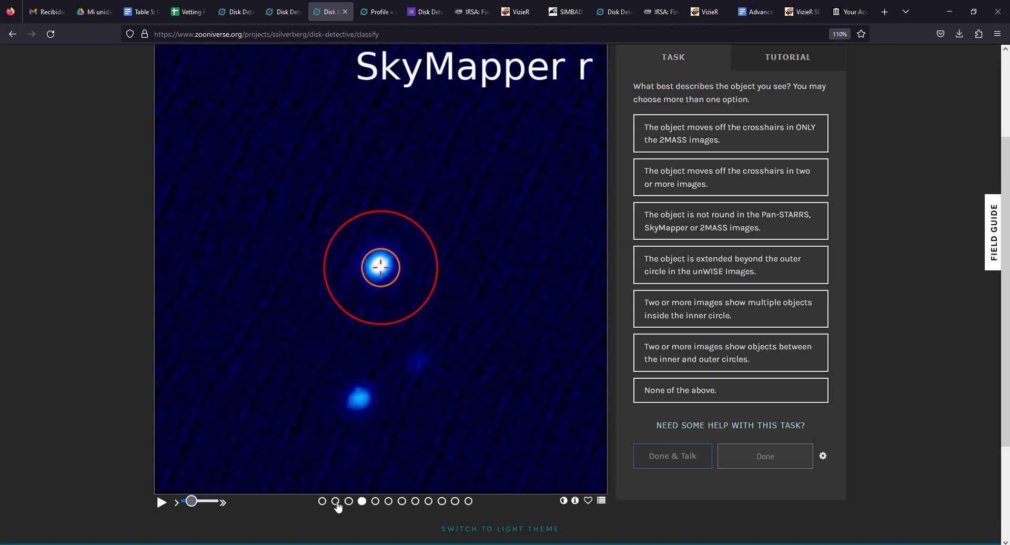
pyautogui.press('Right')
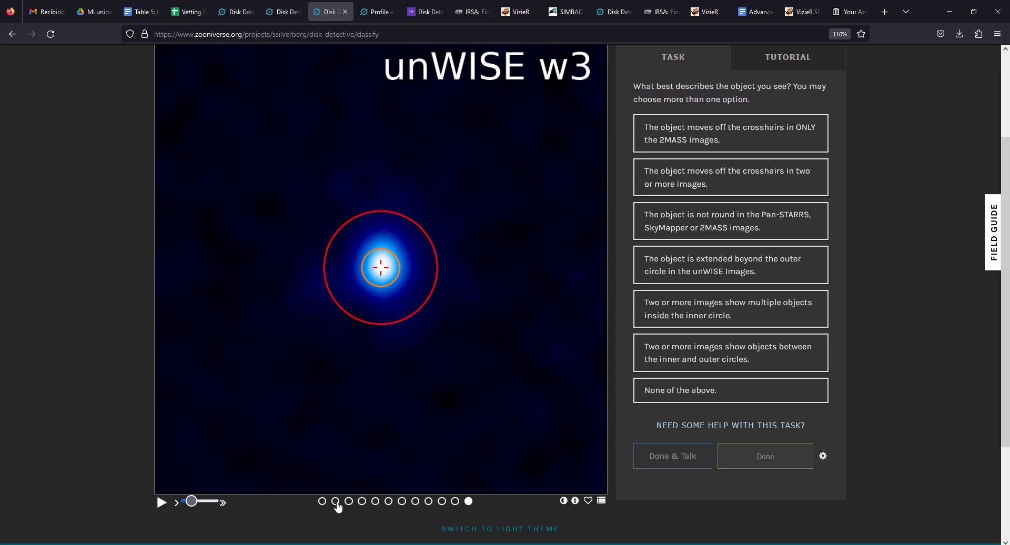
pyautogui.click(676, 136)
pyautogui.click(806, 446)
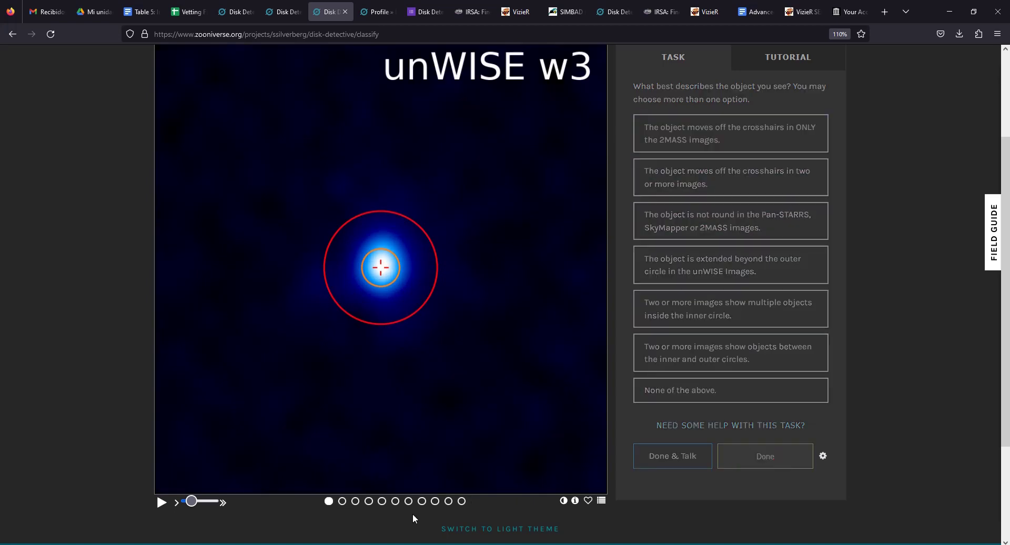
# Step through the new subject's images from Pan-STARRS r to unWISE w3, checking the object's position and surroundings.
pyautogui.click(343, 501)
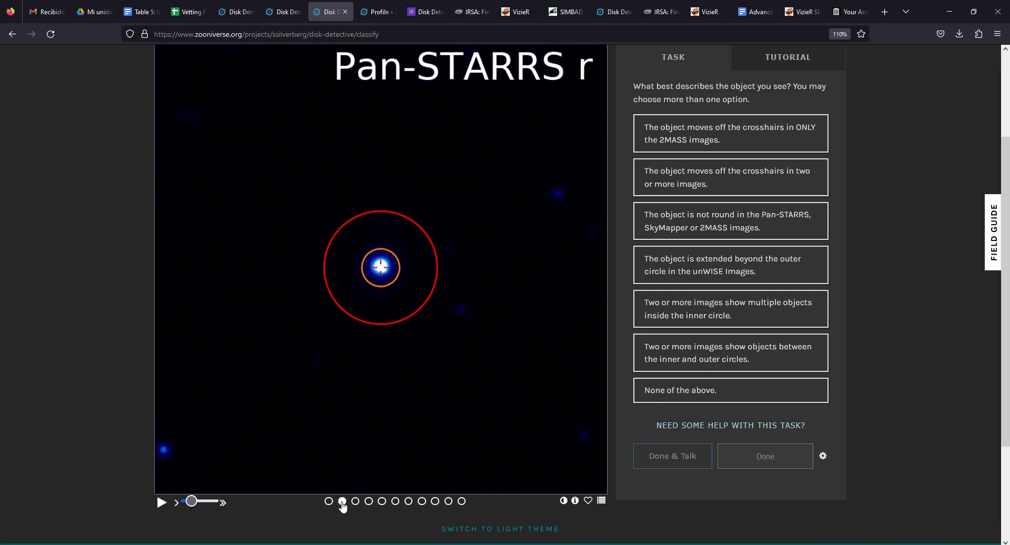
pyautogui.press('Right')
pyautogui.press('Right')
pyautogui.press('Right')
pyautogui.press('Right')
pyautogui.press('Right')
pyautogui.press('Right')
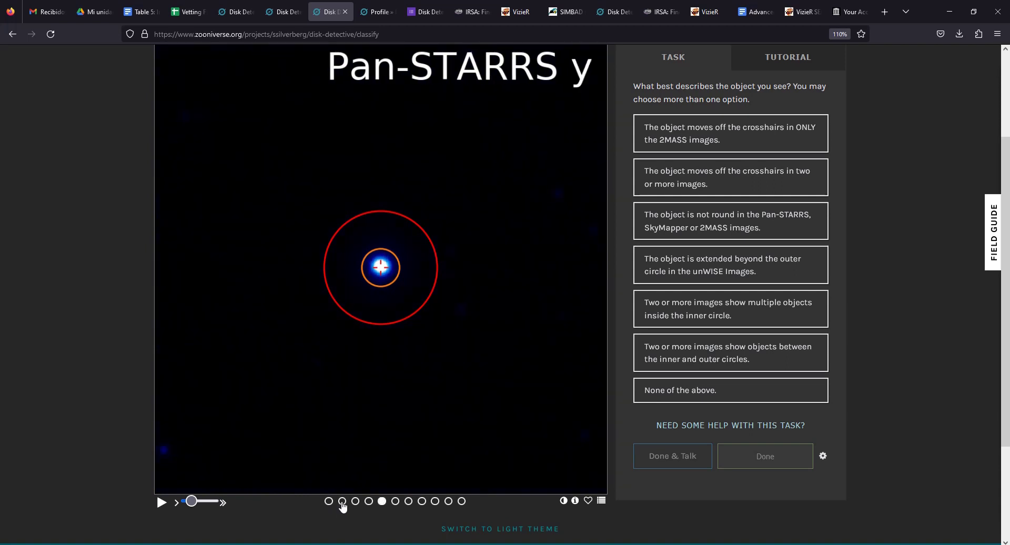
pyautogui.press('Right')
pyautogui.press('Right')
pyautogui.press('Right')
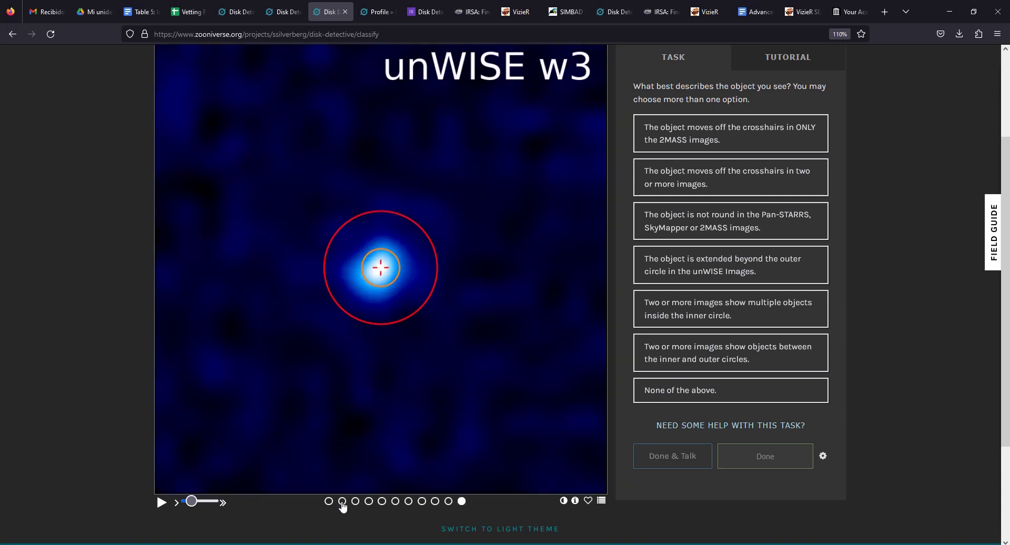
# Cycle on to the 2MASS H image, mark the object as moving off the crosshairs in ONLY the 2MASS images, and submit.
pyautogui.press('Right')
pyautogui.press('Right')
pyautogui.press('Right')
pyautogui.press('Right')
pyautogui.press('Right')
pyautogui.press('Right')
pyautogui.press('Right')
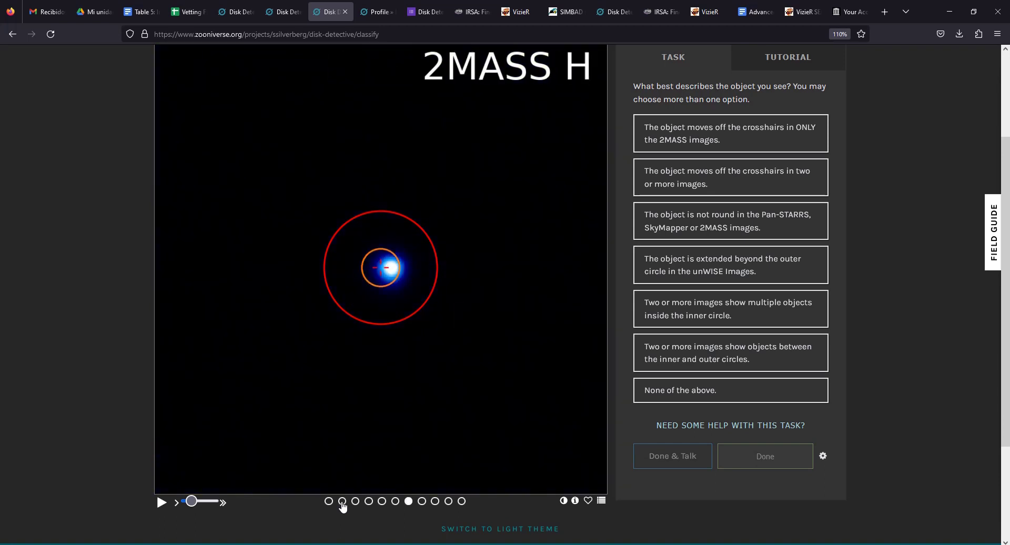
pyautogui.click(739, 149)
pyautogui.click(778, 461)
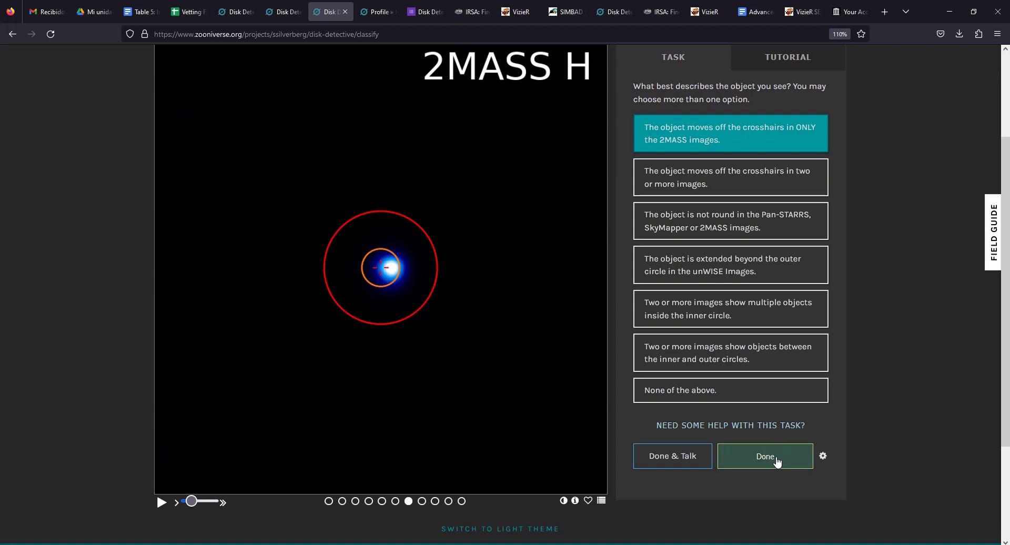
# Go through the next SkyMapper subject's images to 2MASS H and submit it as moving off the crosshairs in ONLY the 2MASS images.
pyautogui.click(335, 502)
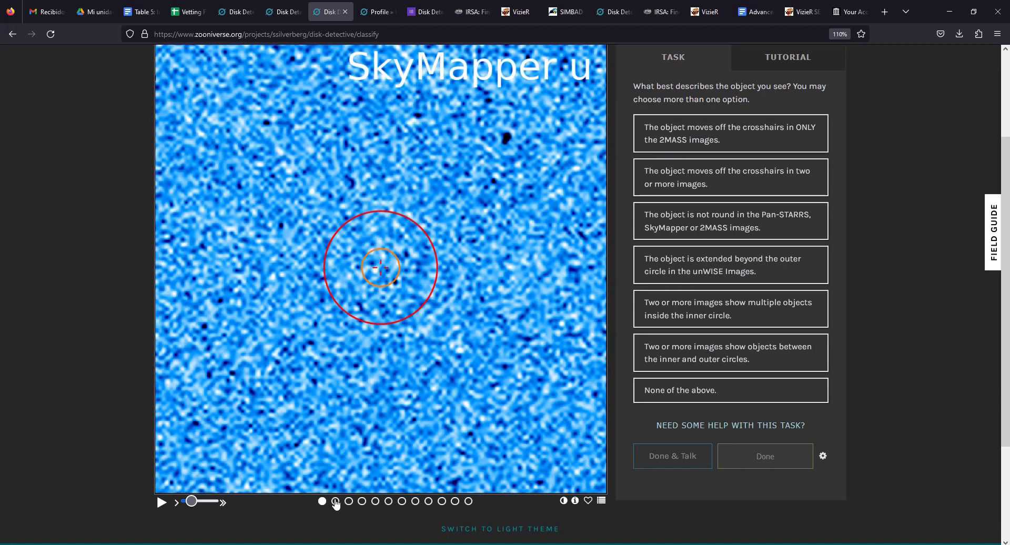
pyautogui.click(335, 501)
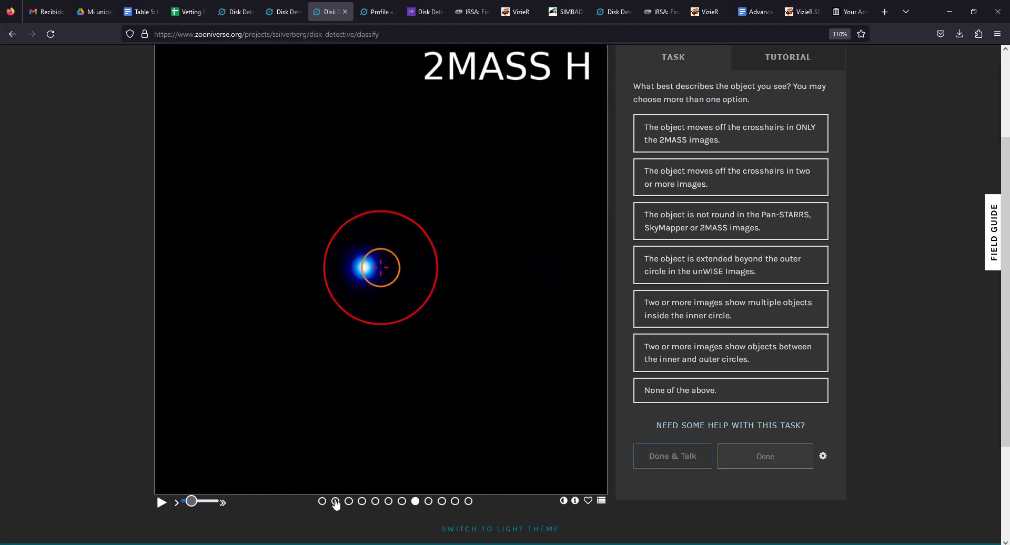
pyautogui.click(676, 128)
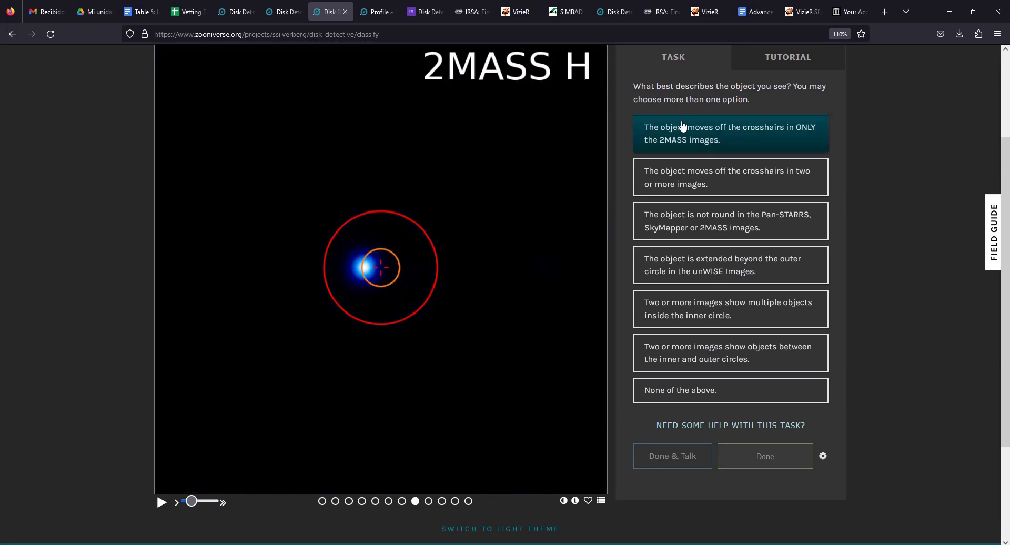
pyautogui.click(742, 465)
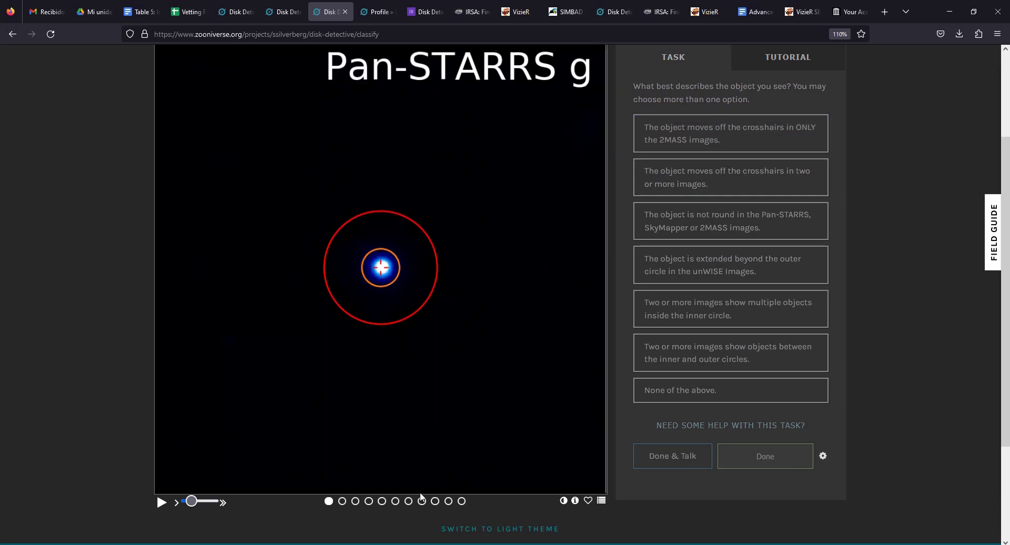
# Check the next subject's Pan-STARRS images up to i and select the option for moving off the crosshairs in ONLY the 2MASS images.
pyautogui.click(342, 502)
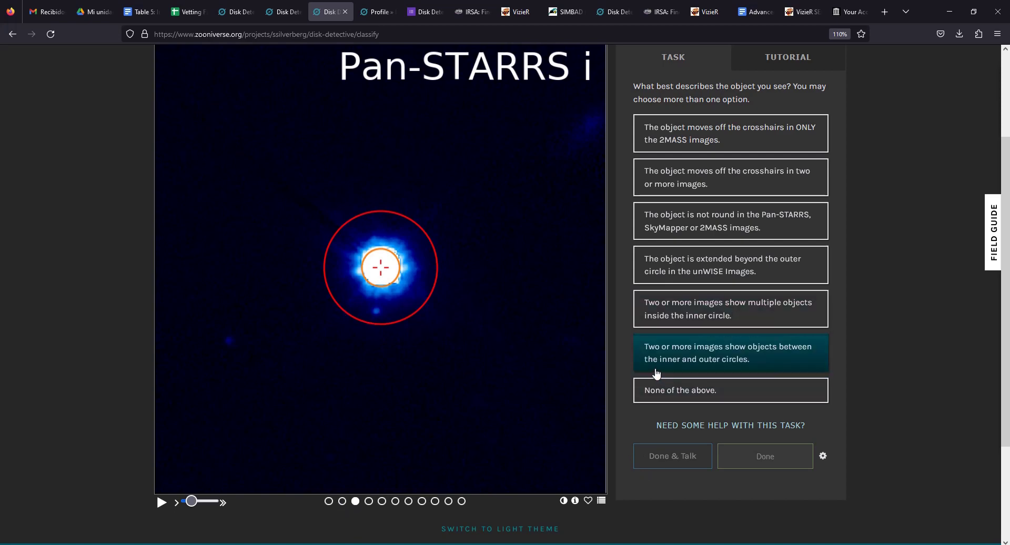
pyautogui.click(666, 135)
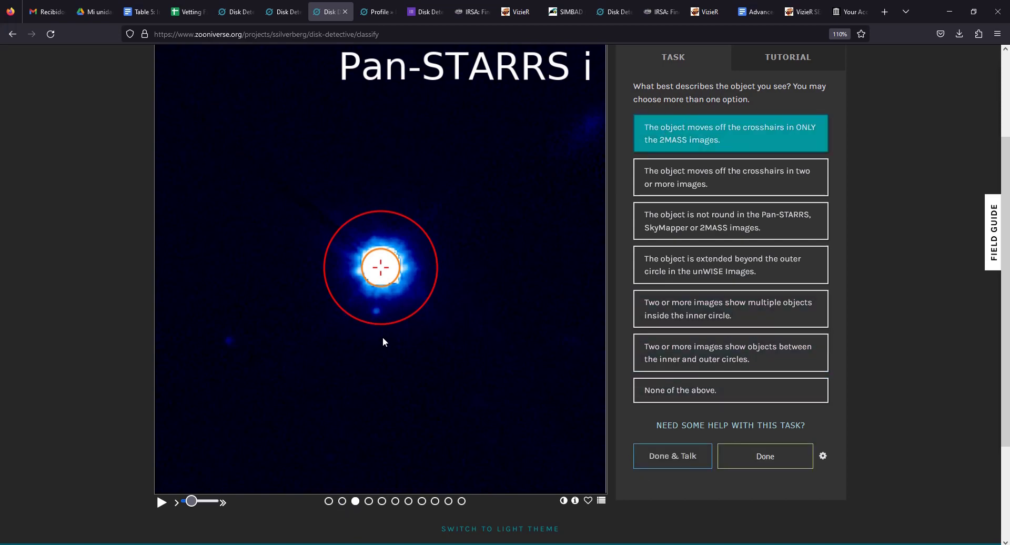
# Open the subject's SIMBAD link from its metadata, return to the classification page, and close the metadata.
pyautogui.click(575, 501)
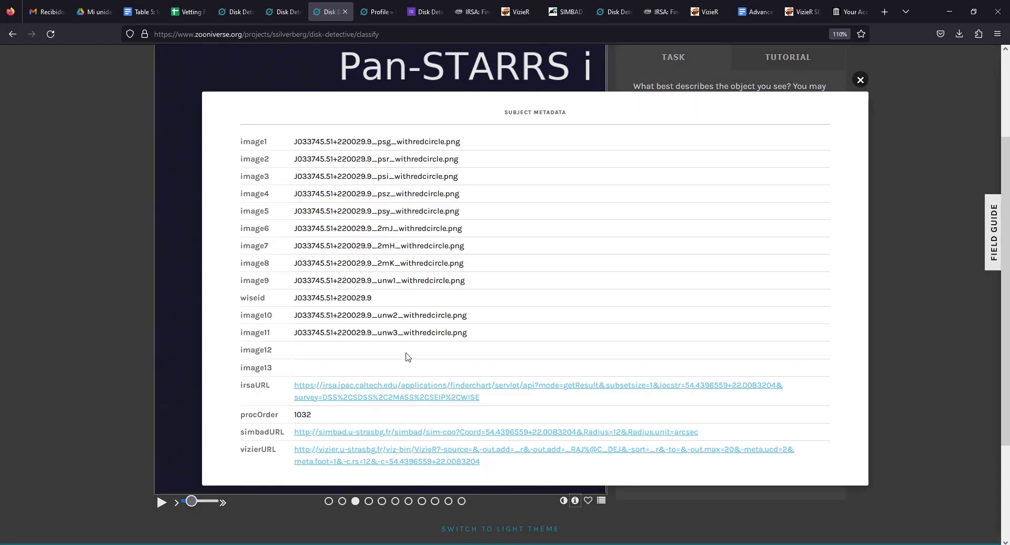
pyautogui.click(408, 445)
pyautogui.click(302, 12)
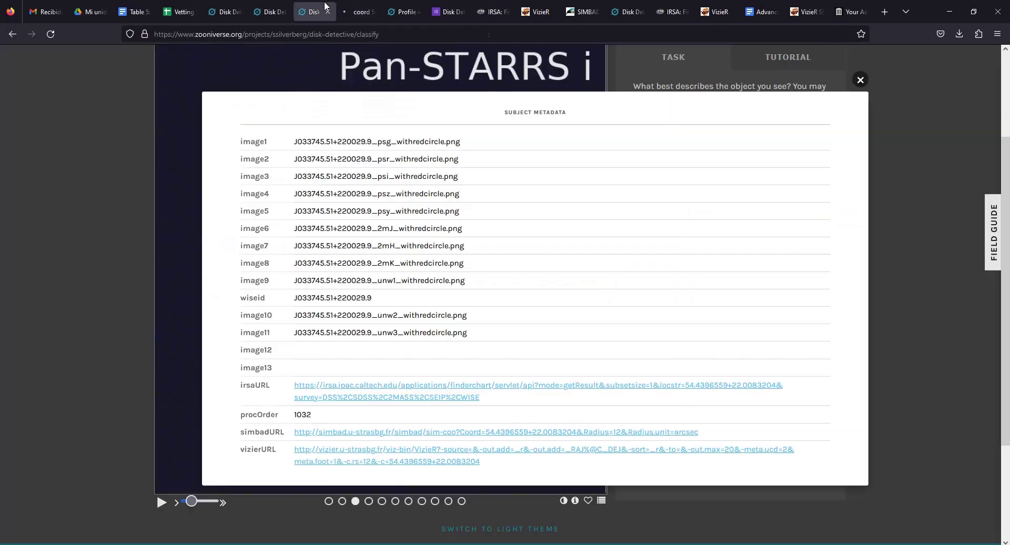
pyautogui.click(860, 80)
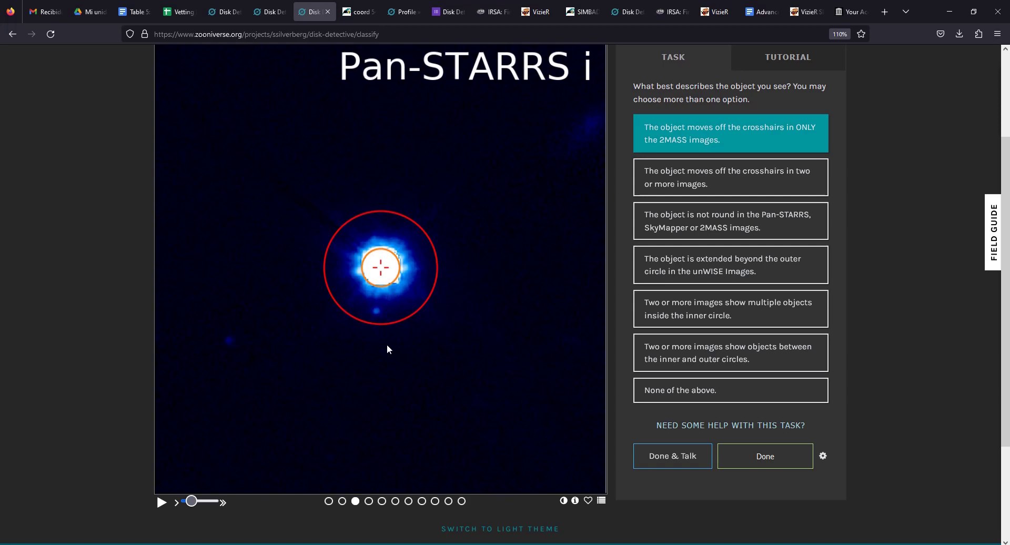
# Copy the query coordinates 54.4396559 22.0083204 from the subject's SIMBAD results page.
pyautogui.click(358, 12)
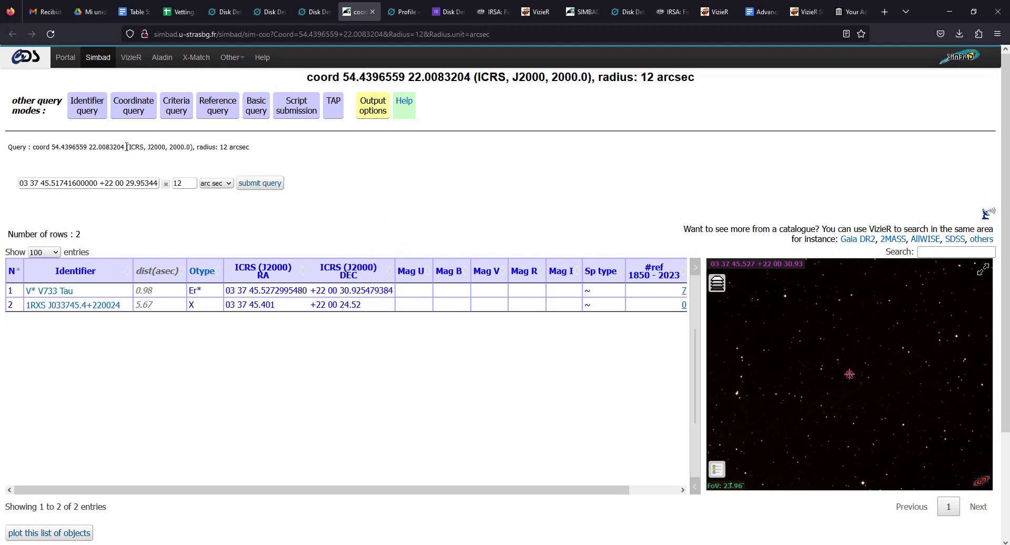
pyautogui.moveTo(124, 147); pyautogui.dragTo(53, 146)
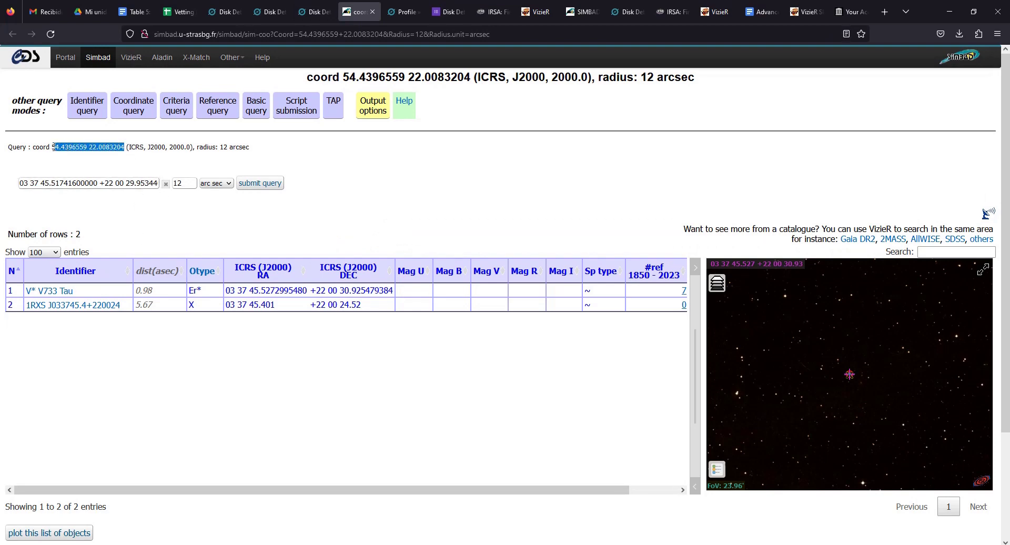
pyautogui.rightClick(73, 149)
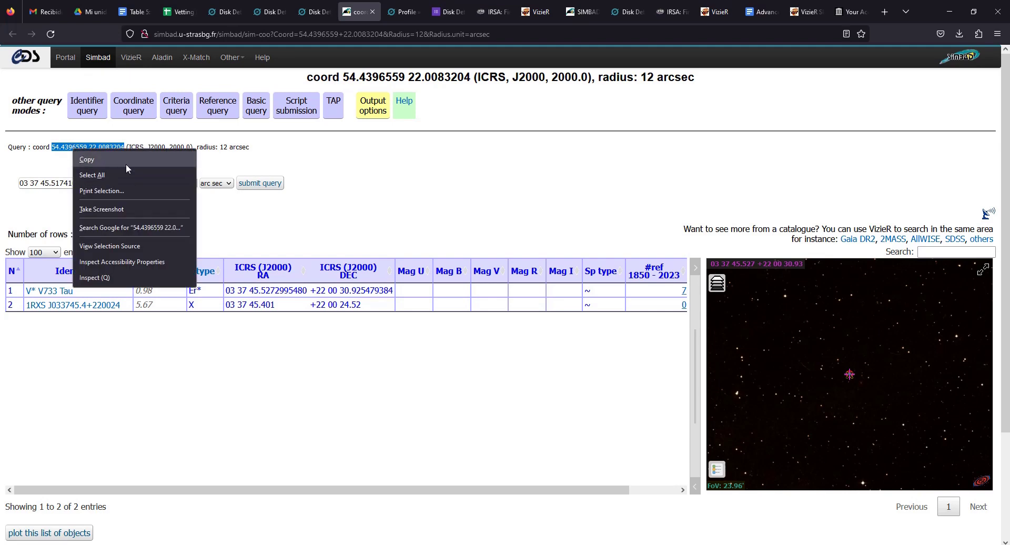
pyautogui.click(127, 159)
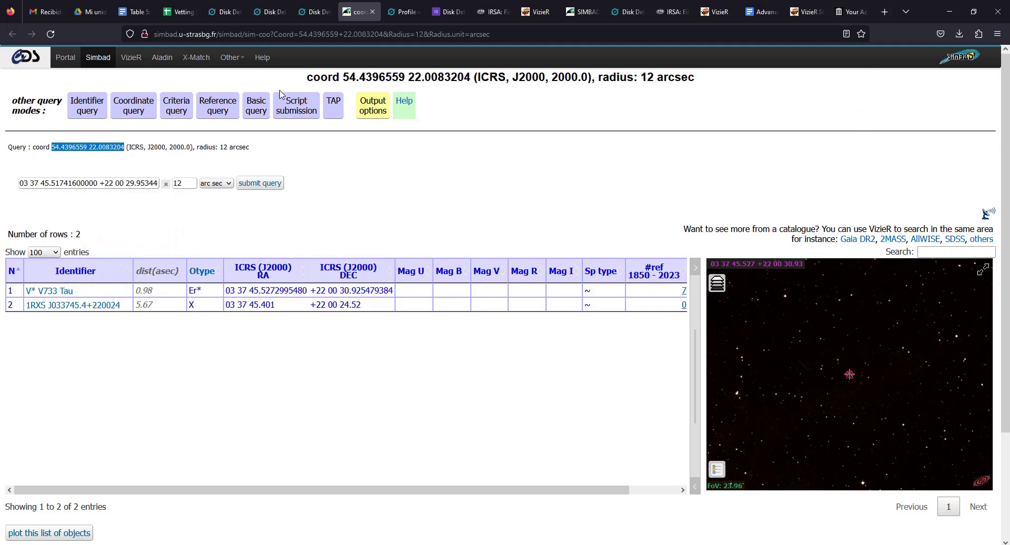
# Find the PanSTARRS Image Access site by entering "pan" and open it in place of the SIMBAD page.
pyautogui.click(410, 33)
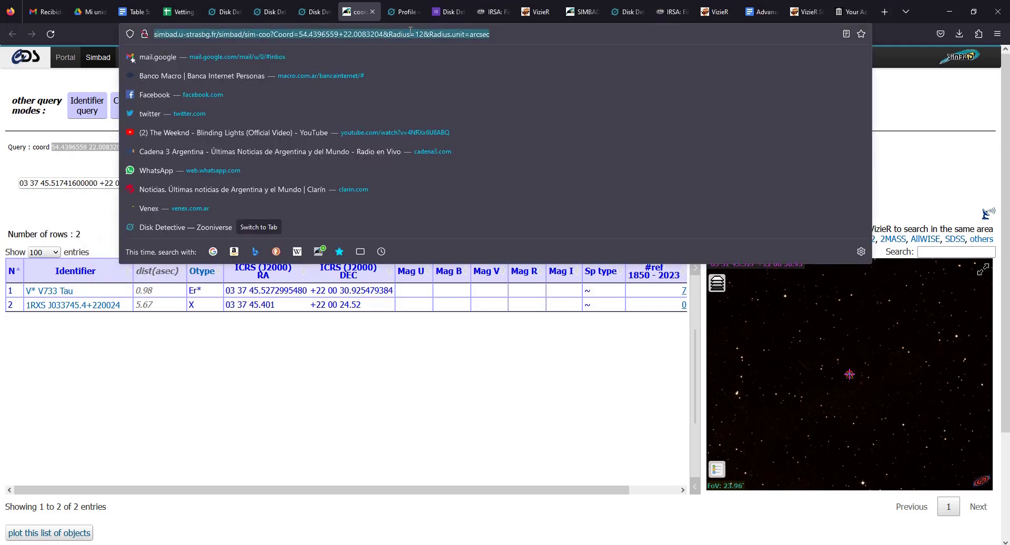
pyautogui.write('pan')
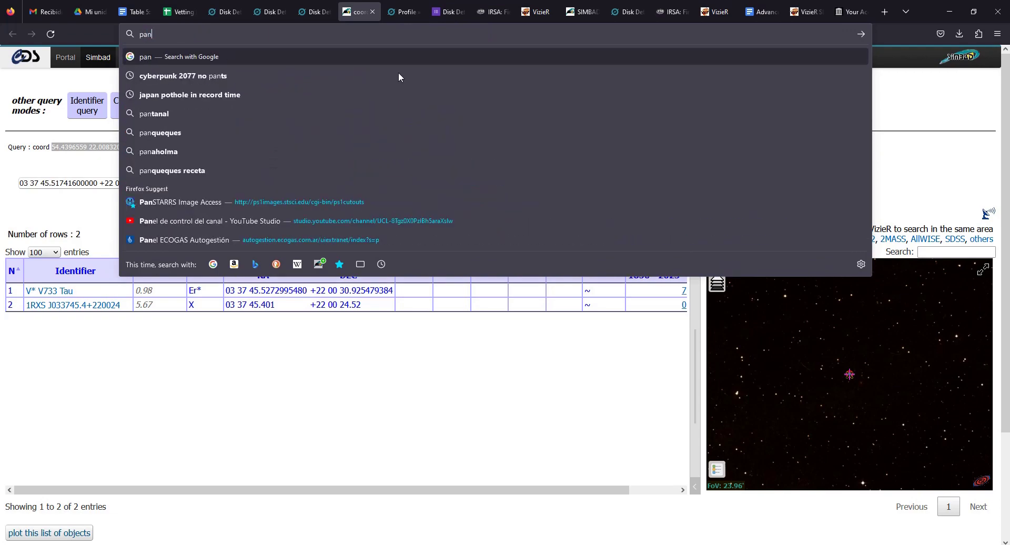
pyautogui.click(369, 202)
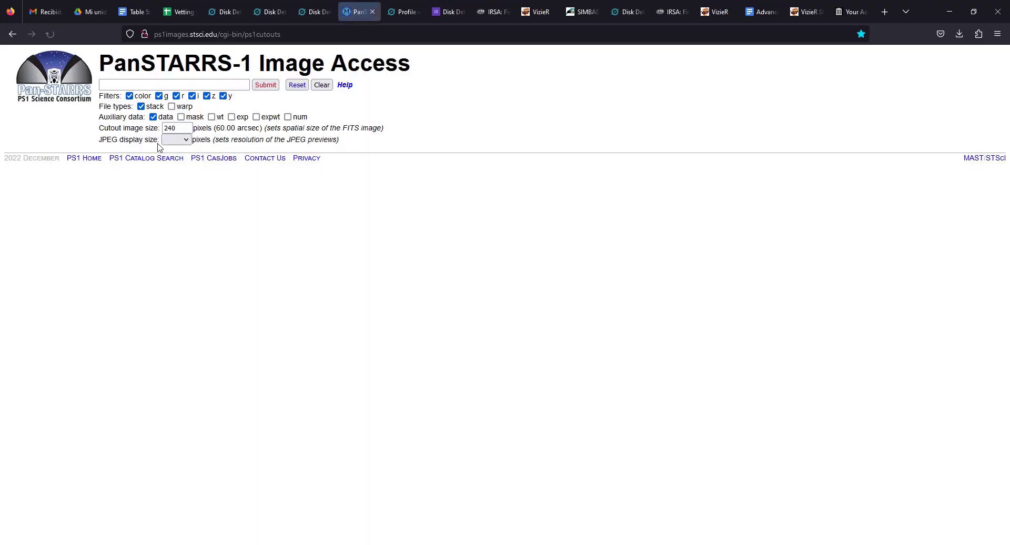
# Request PanSTARRS cutouts for the pasted coordinates 54.4396559 22.0083204 with the JPEG display size set to 512 pixels.
pyautogui.click(168, 85)
pyautogui.hotkey('ctrl', 'v')
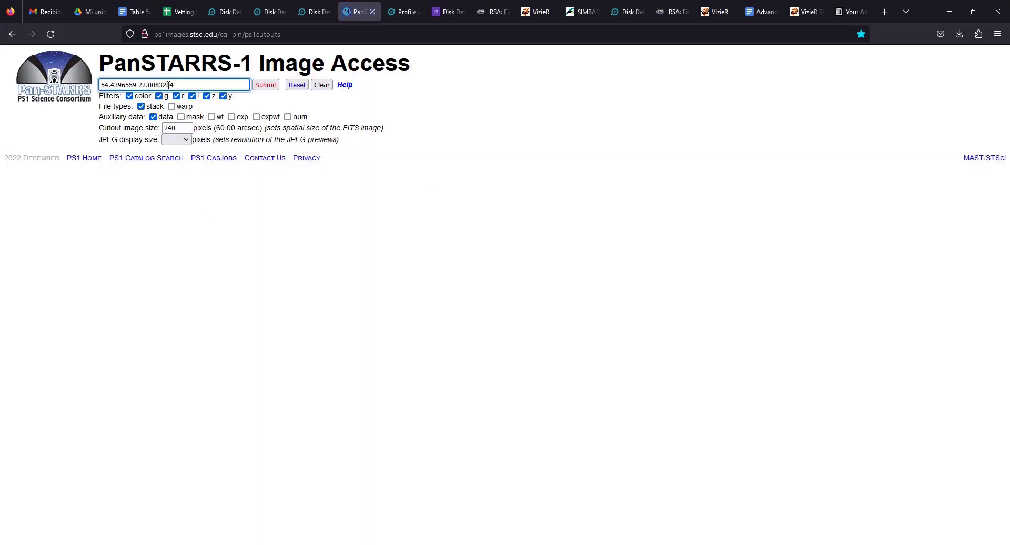
pyautogui.click(178, 140)
pyautogui.click(179, 179)
pyautogui.click(266, 85)
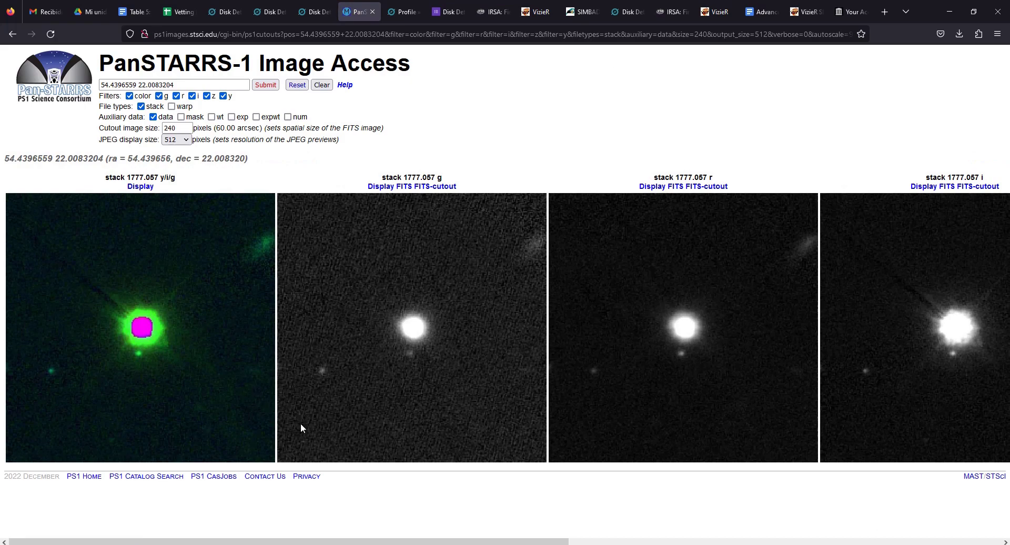
# Look over the PanSTARRS g, r and i cutouts and switch to the Disk Detective home page.
pyautogui.moveTo(502, 534); pyautogui.dragTo(596, 532)
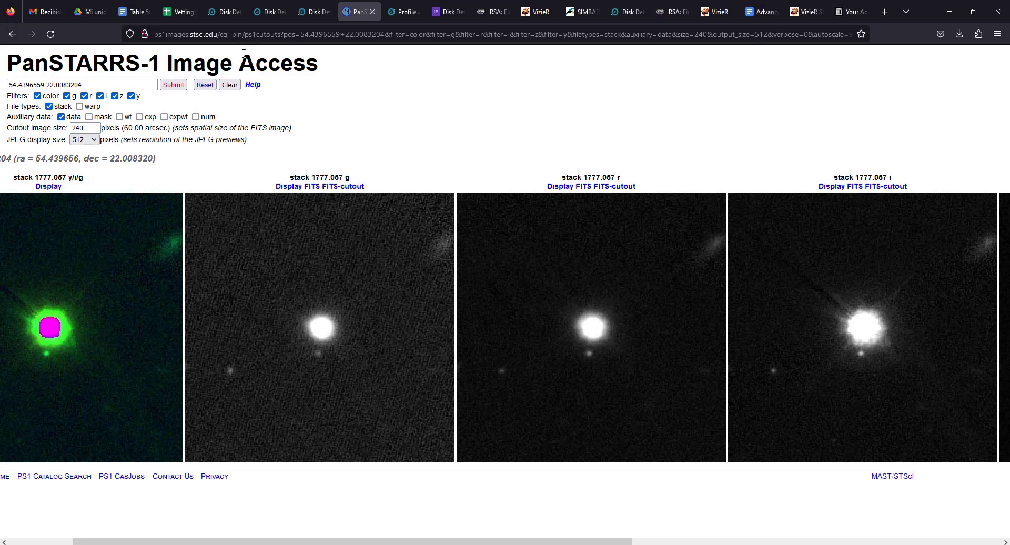
pyautogui.click(226, 12)
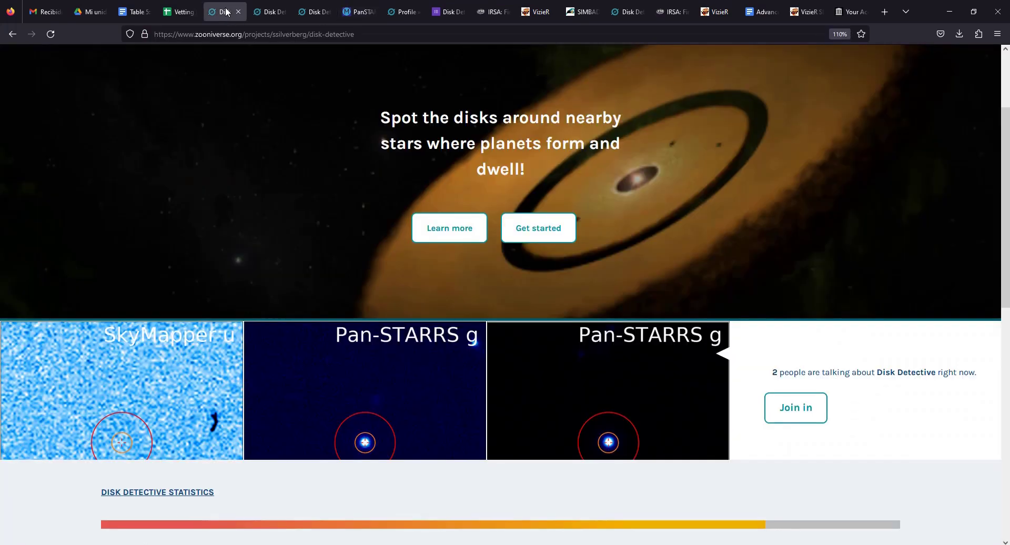
# On the Disk Detective classify page, also mark the subject as showing objects between the inner and outer circles, and submit the classification.
pyautogui.click(270, 12)
pyautogui.click(315, 12)
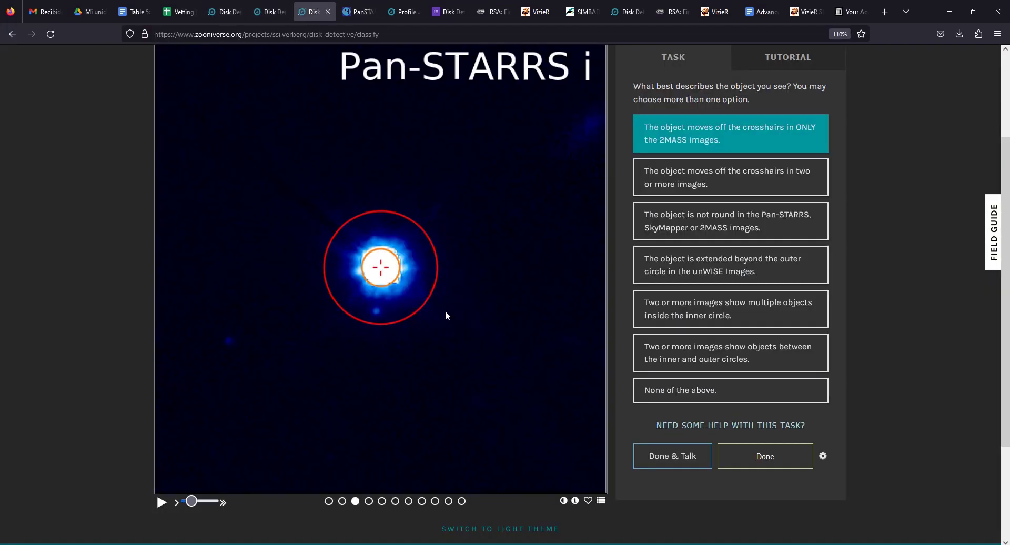
pyautogui.click(812, 340)
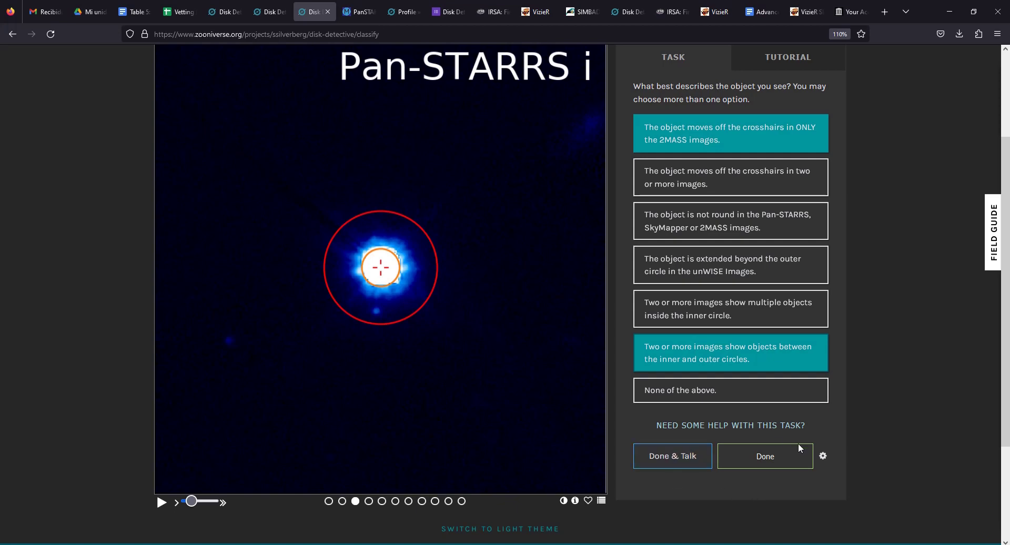
pyautogui.click(764, 462)
# Play the new subject's images, mark the object as moving off the crosshairs in ONLY the 2MASS images, and submit it.
pyautogui.click(160, 503)
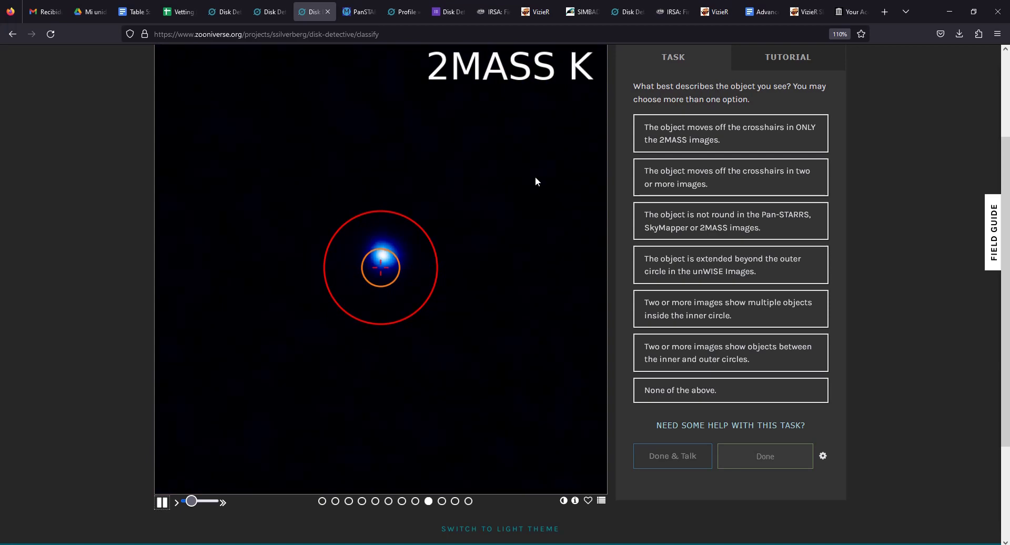
pyautogui.click(726, 133)
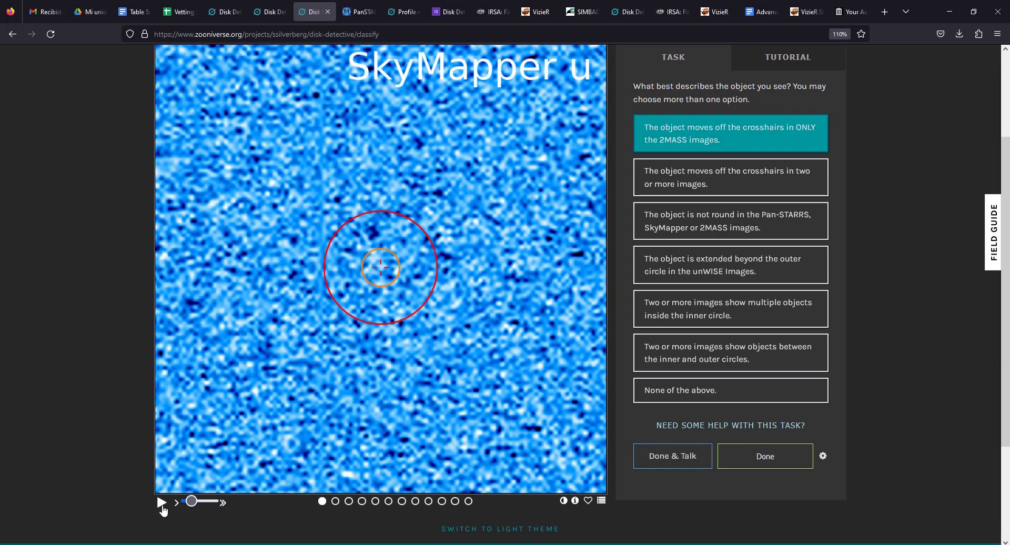
pyautogui.click(161, 502)
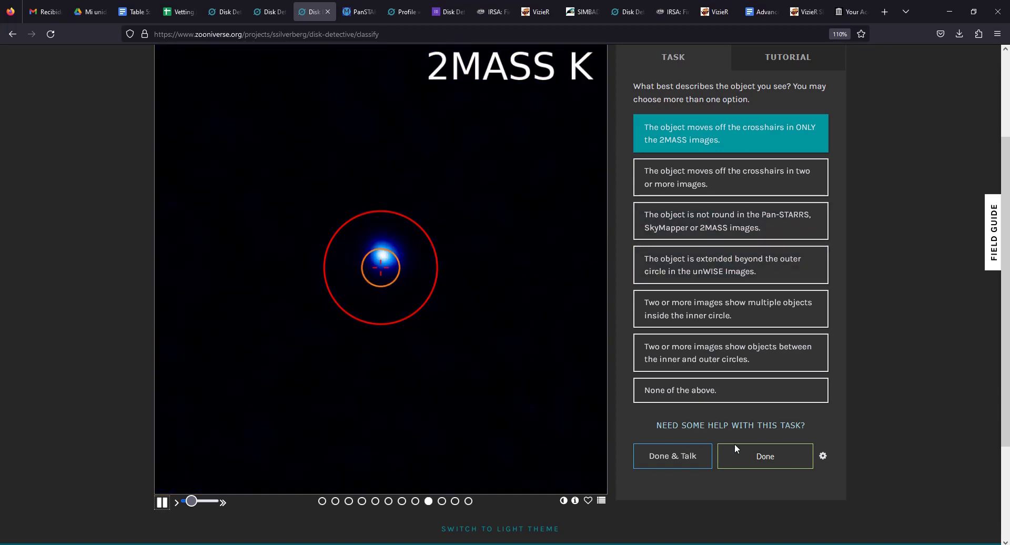
pyautogui.click(751, 460)
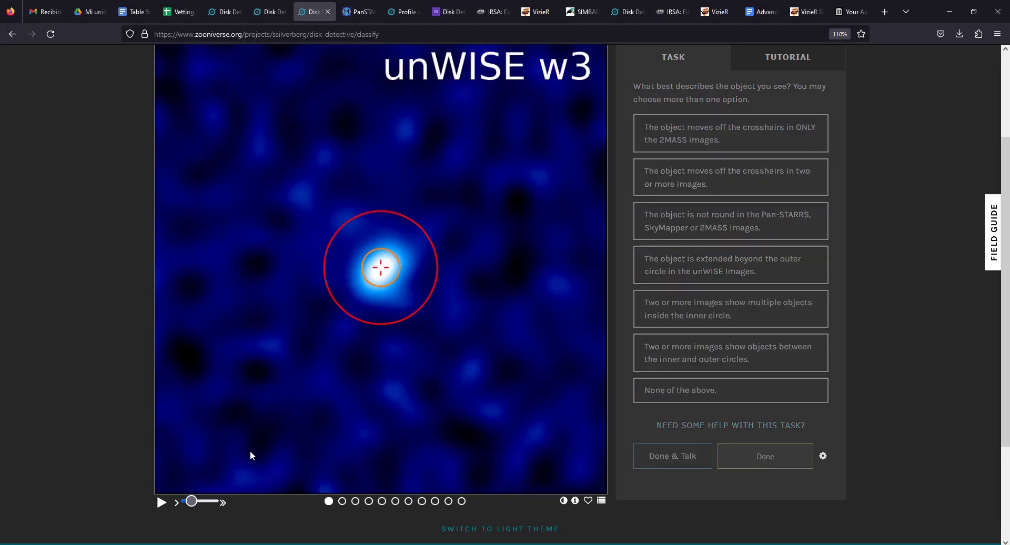
# Classify the following Pan-STARRS subject as moving off the crosshairs in ONLY the 2MASS images, check its frames through unWISE w3, and submit.
pyautogui.click(162, 503)
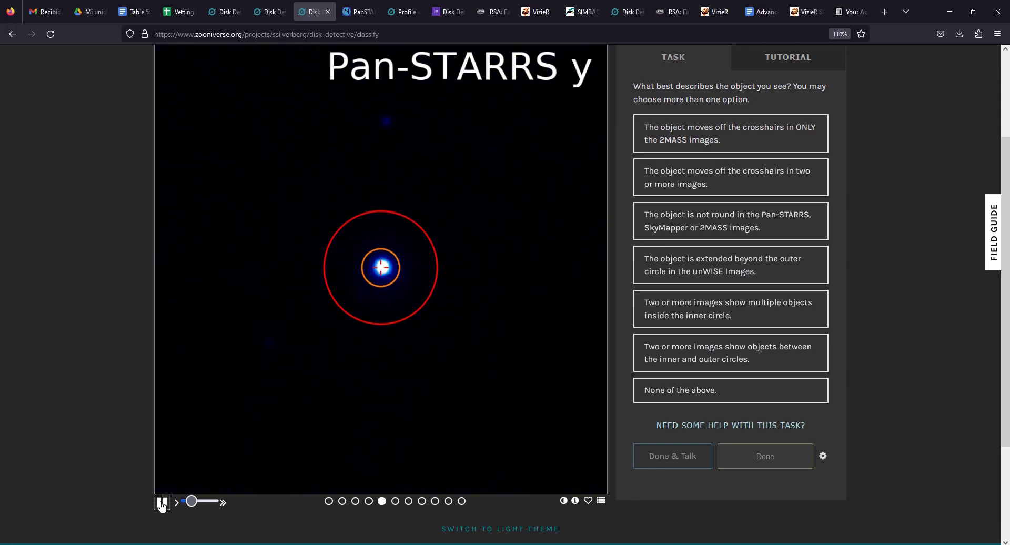
pyautogui.click(705, 149)
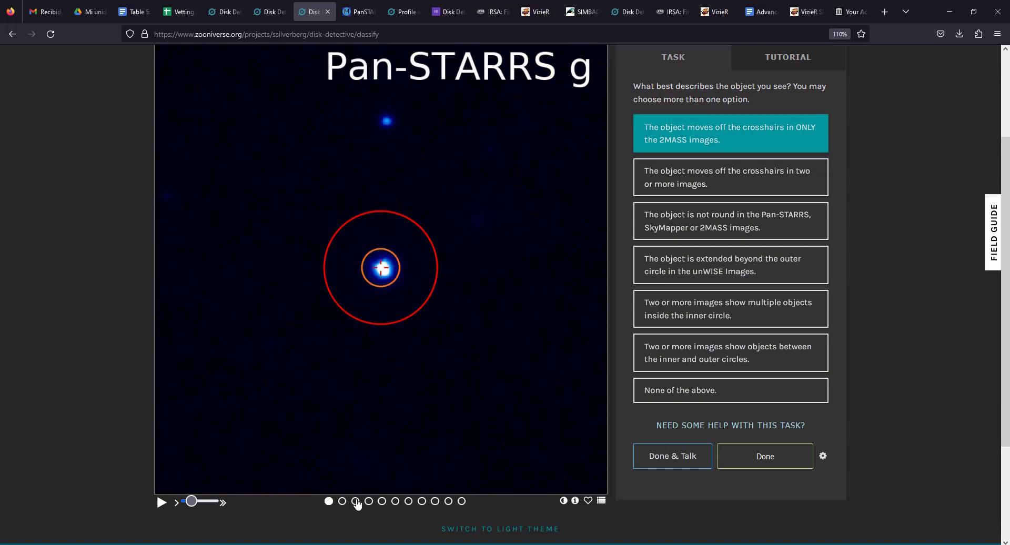
pyautogui.click(356, 501)
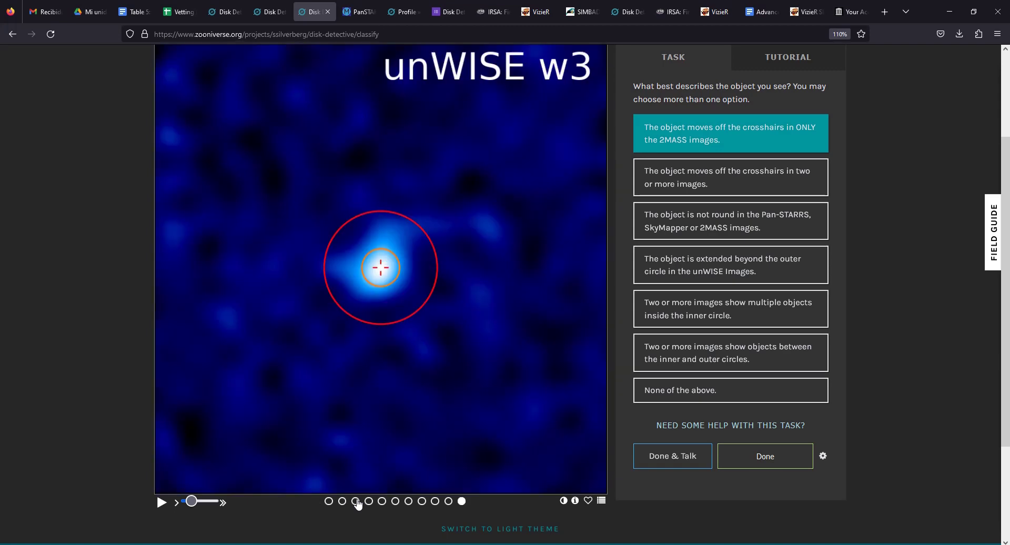
pyautogui.click(780, 458)
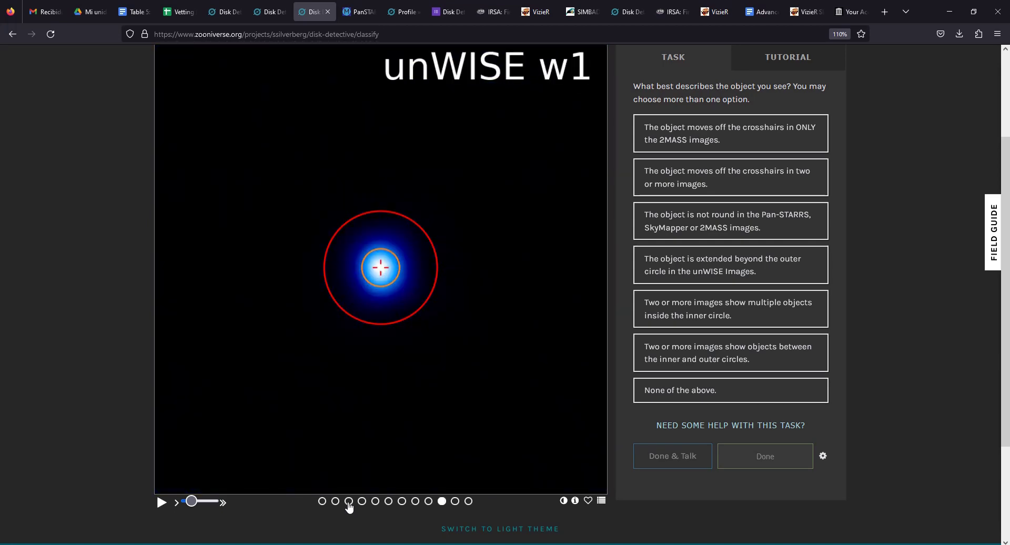
# Step back and forth through the subject's frames, comparing the object's position and shape in the SkyMapper, 2MASS and unWISE images.
pyautogui.press('Left')
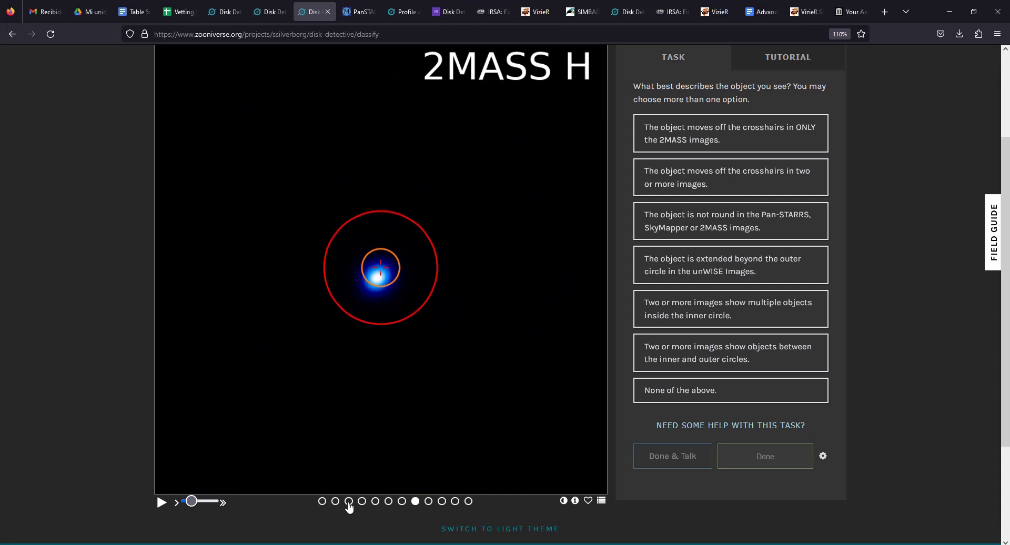
pyautogui.press('Left')
pyautogui.press('Left')
pyautogui.press('Right')
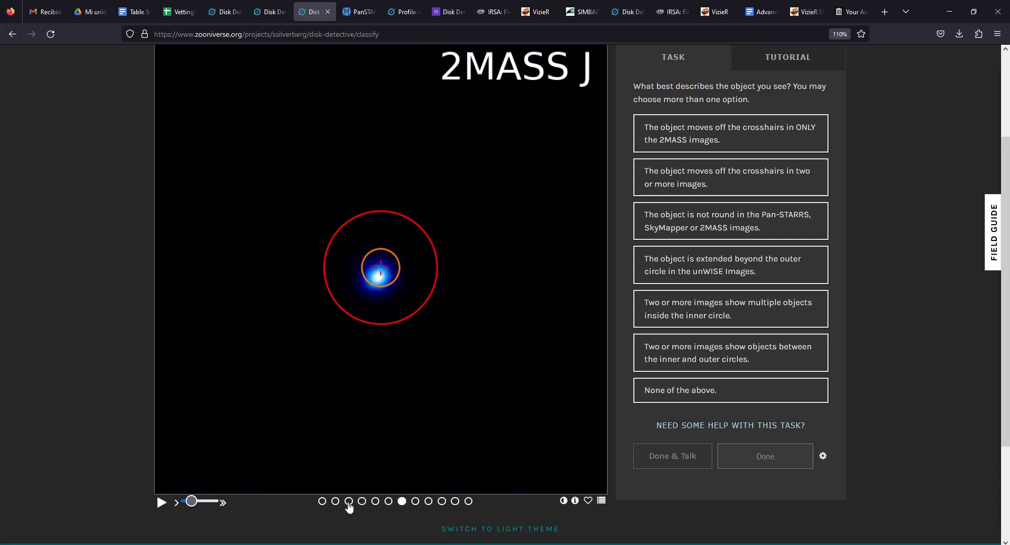
pyautogui.press('Right')
pyautogui.press('Left')
pyautogui.press('Left')
pyautogui.press('Left')
pyautogui.press('Left')
pyautogui.press('Left')
pyautogui.press('Left')
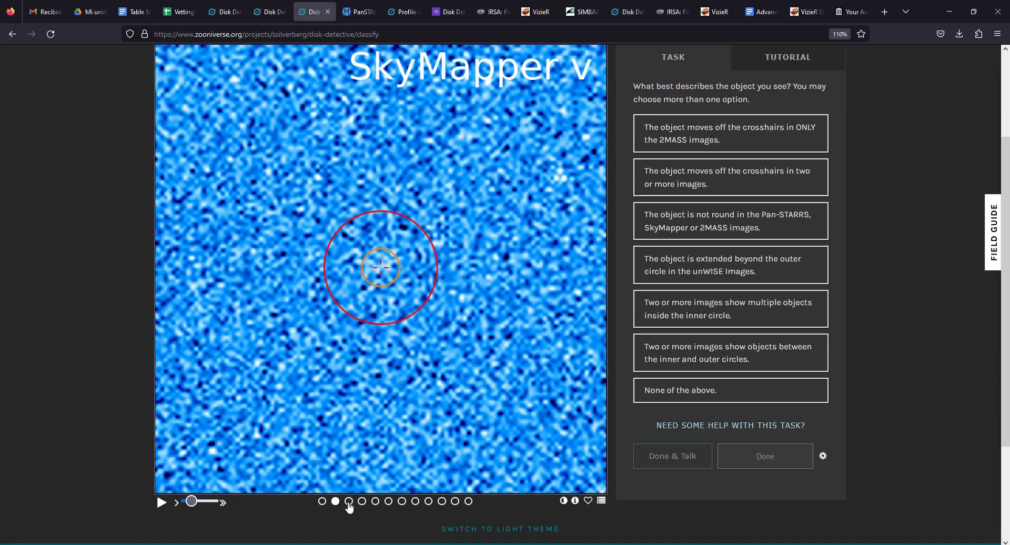
pyautogui.press('Right')
pyautogui.press('Right')
pyautogui.press('Right')
pyautogui.press('Right')
pyautogui.press('Right')
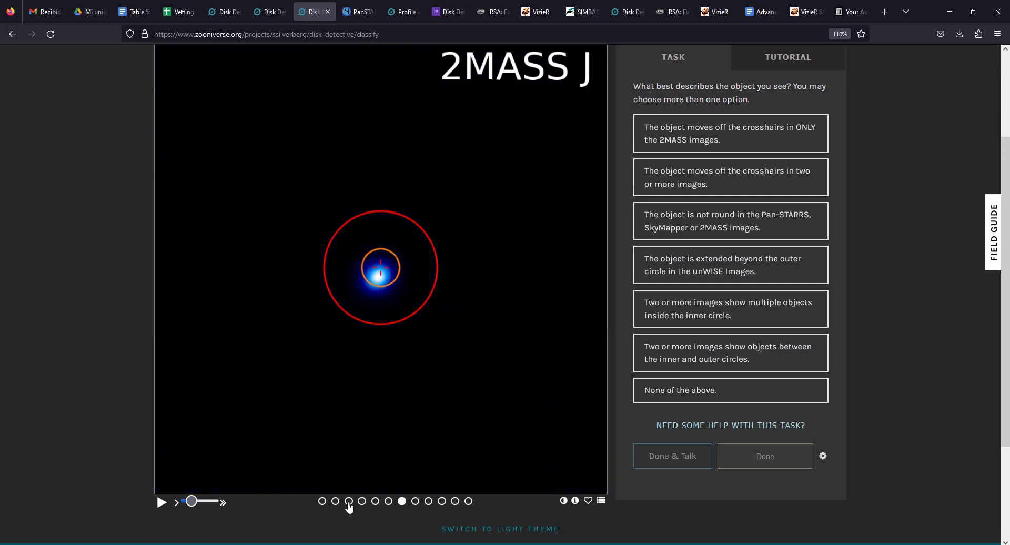
pyautogui.press('Right')
pyautogui.press('Right')
pyautogui.press('Right')
pyautogui.press('Right')
pyautogui.press('Right')
pyautogui.press('Right')
pyautogui.press('Right')
pyautogui.press('Right')
pyautogui.press('Right')
pyautogui.press('Right')
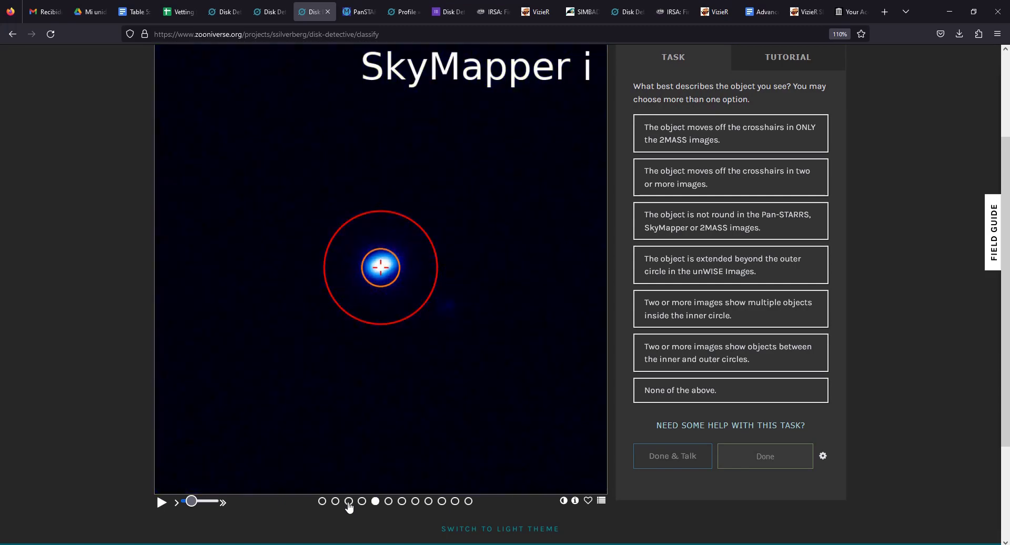
pyautogui.press('Left')
pyautogui.press('Left')
pyautogui.press('Right')
pyautogui.press('Right')
pyautogui.press('Right')
pyautogui.press('Right')
pyautogui.press('Right')
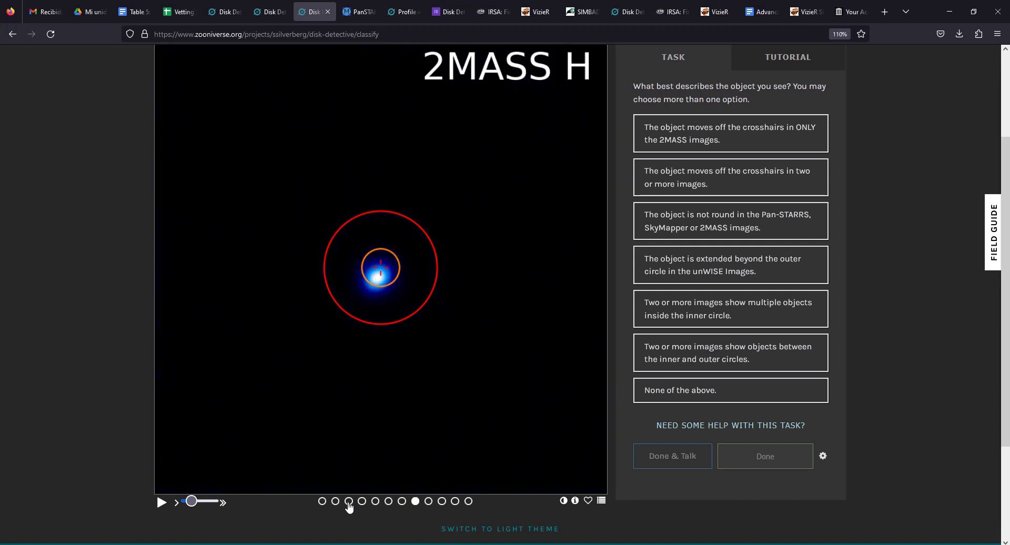
pyautogui.press('Left')
pyautogui.press('Left')
pyautogui.press('Right')
pyautogui.press('Right')
pyautogui.press('Left')
pyautogui.press('Left')
pyautogui.press('Right')
pyautogui.press('Right')
pyautogui.press('Right')
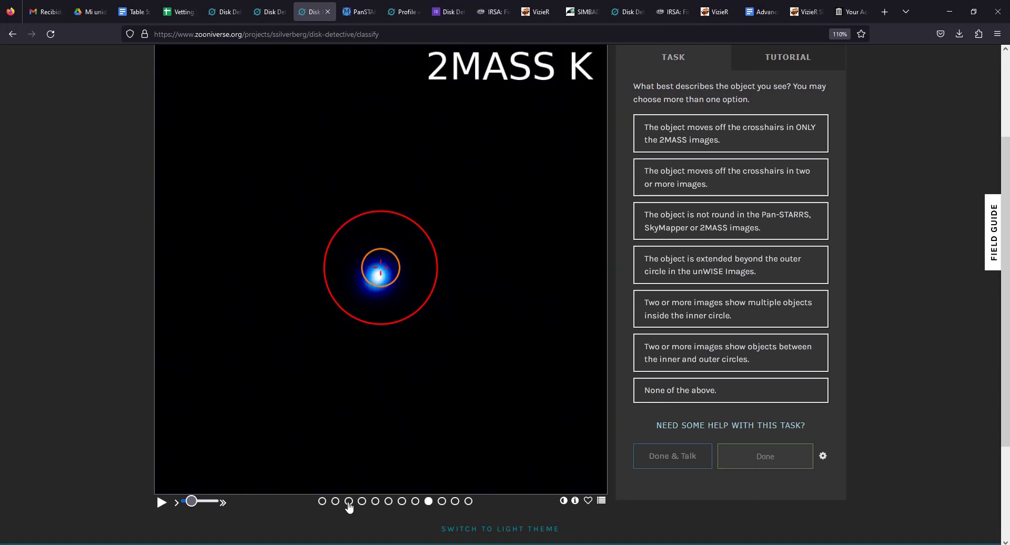
pyautogui.press('Left')
pyautogui.press('Left')
pyautogui.press('Left')
pyautogui.press('Right')
pyautogui.press('Right')
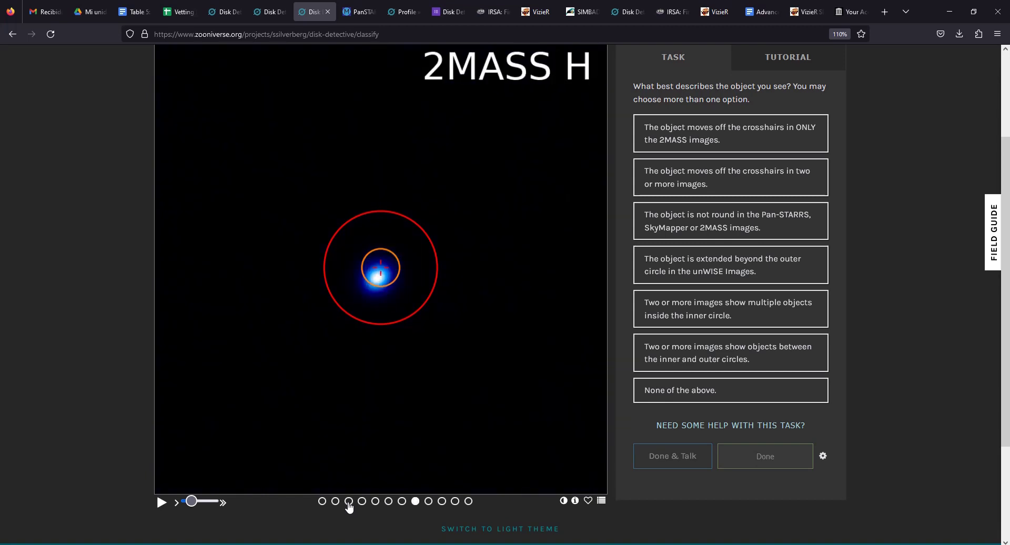
pyautogui.press('Left')
pyautogui.press('Left')
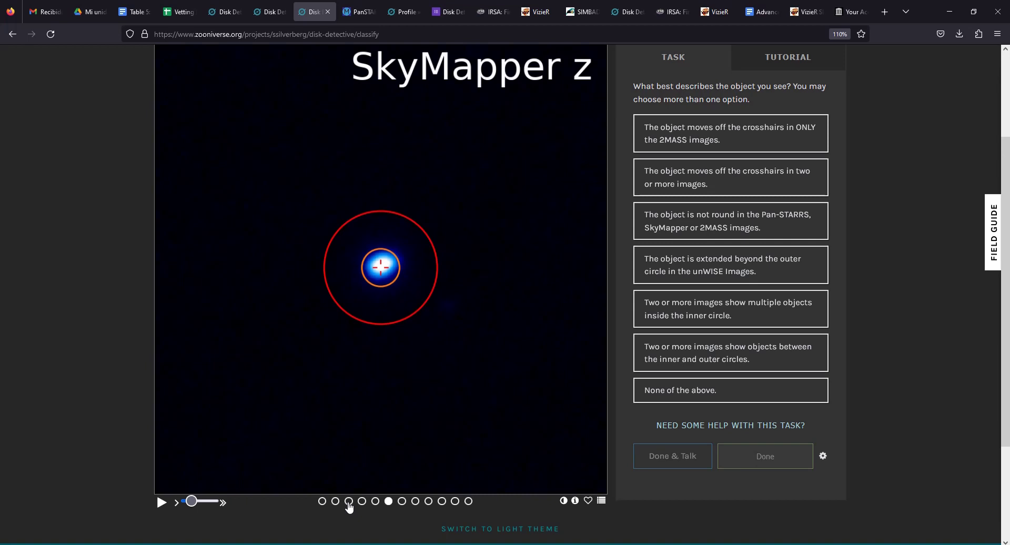
# Mark the object as moving off the crosshairs in ONLY the 2MASS images and as not round, then submit the classification.
pyautogui.click(795, 140)
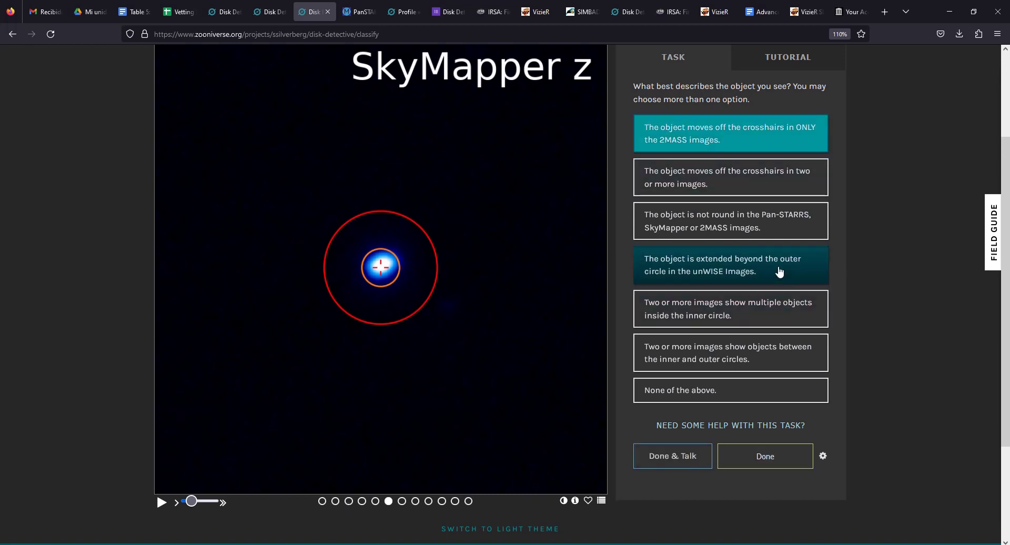
pyautogui.click(766, 230)
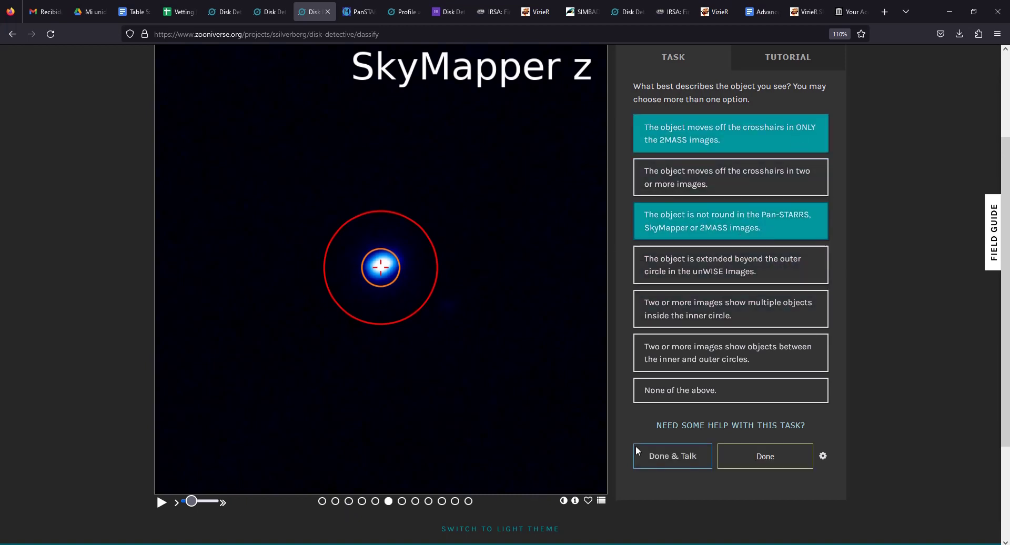
pyautogui.click(759, 457)
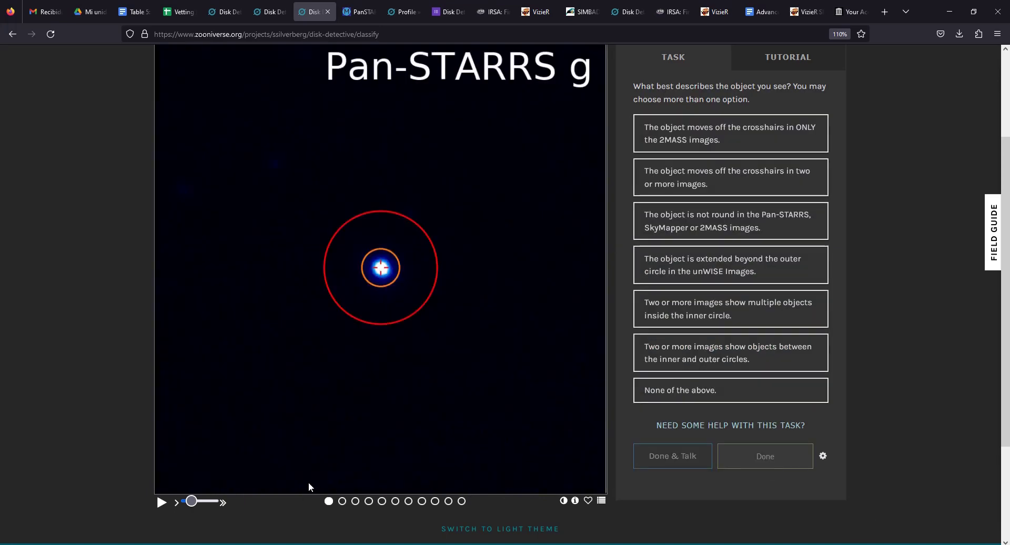
# Review the next subject's Pan-STARRS and 2MASS frames and select that the object moves off the crosshairs in ONLY the 2MASS images.
pyautogui.click(342, 501)
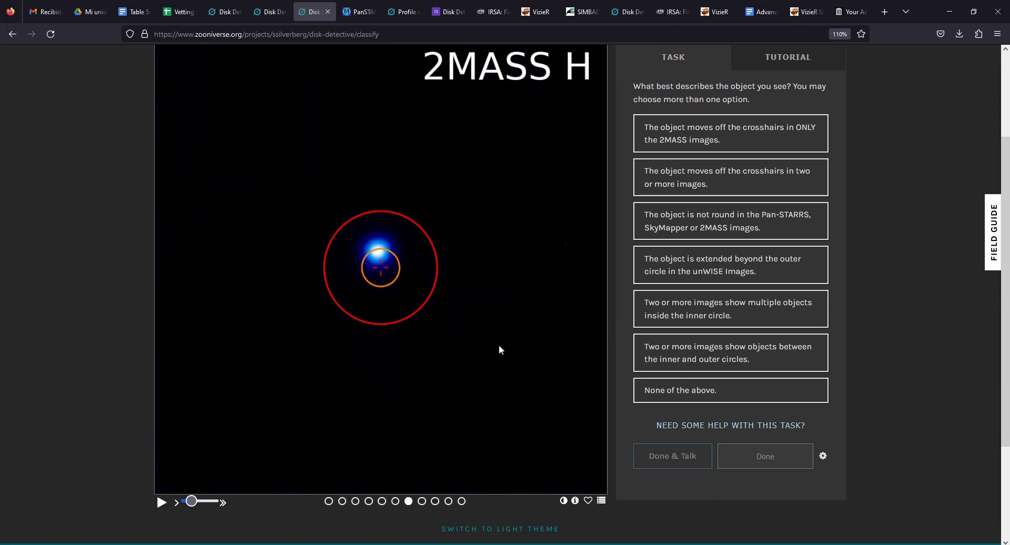
pyautogui.click(708, 135)
pyautogui.click(462, 502)
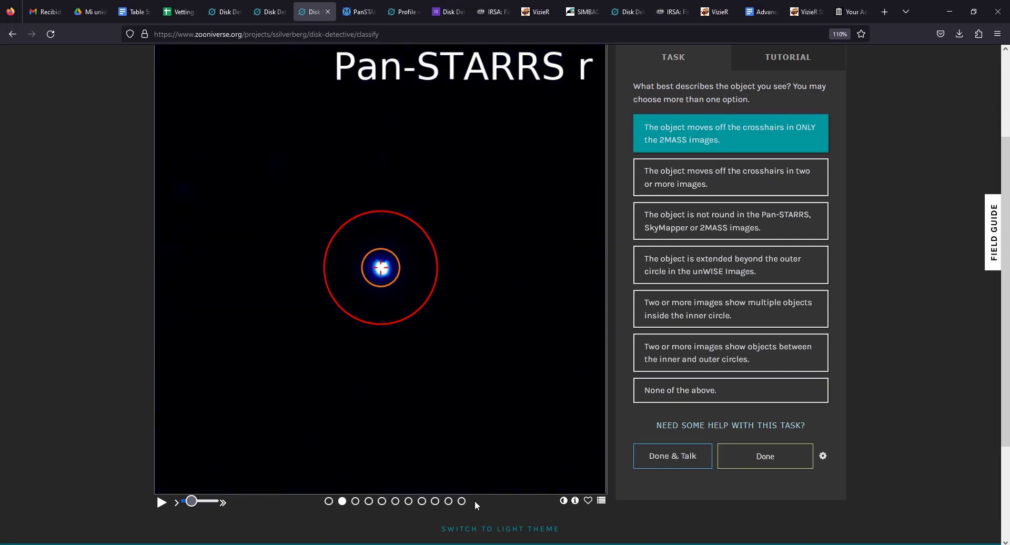
# Open the subject's SIMBAD page from its metadata and examine the identifiers, references, basic data and zoomed-in sky image.
pyautogui.click(575, 500)
pyautogui.click(545, 432)
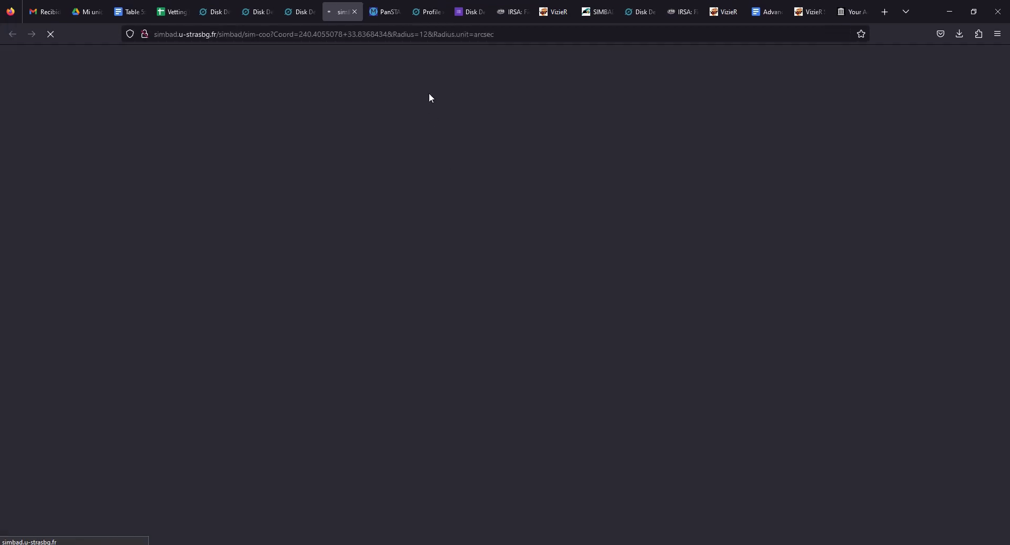
pyautogui.scroll(-5, 412, 295)
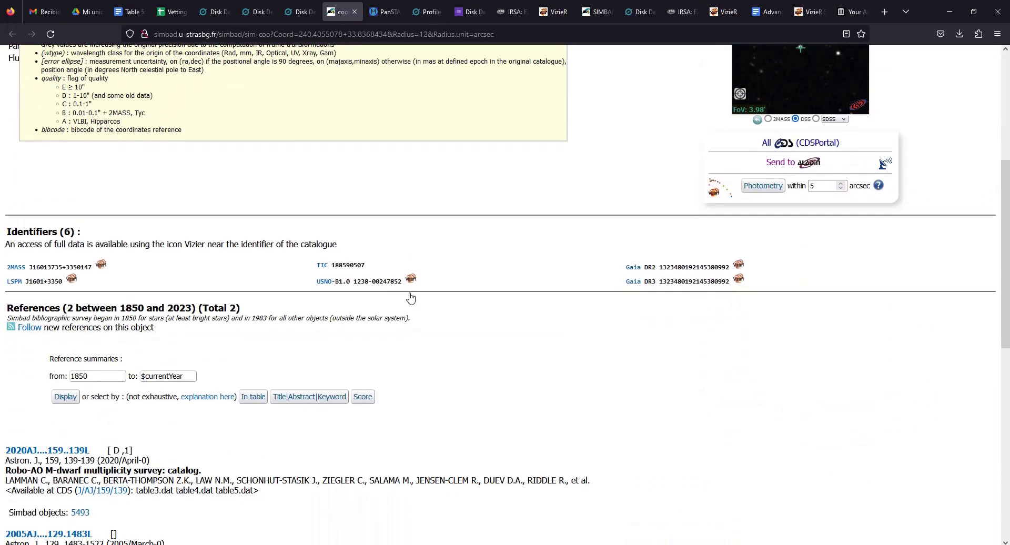
pyautogui.scroll(-3, 489, 402)
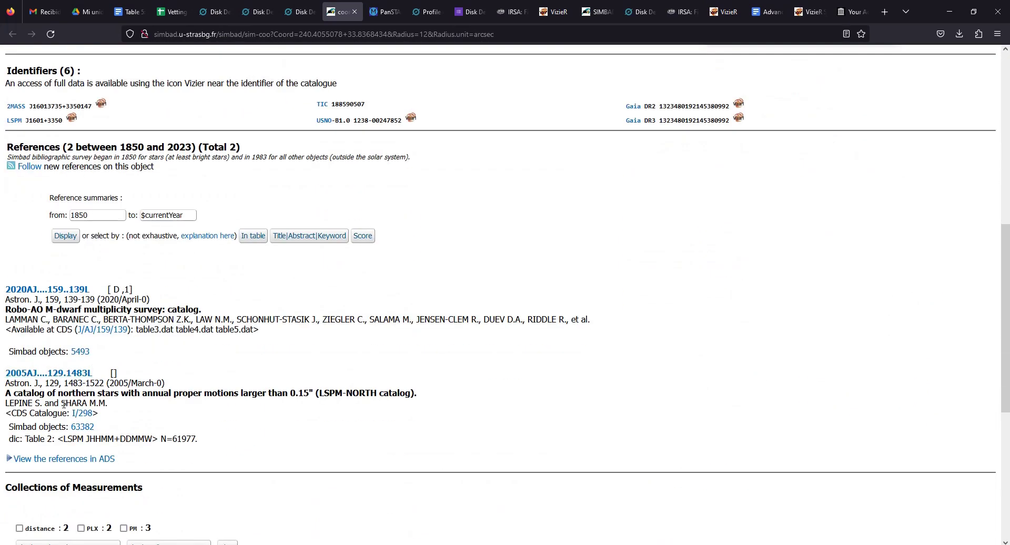
pyautogui.scroll(1, 80, 437)
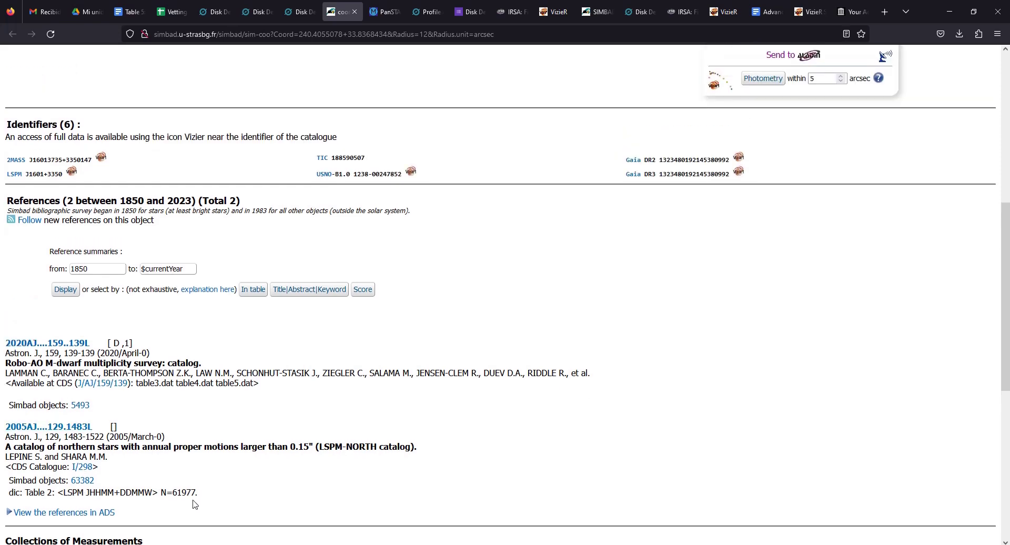
pyautogui.scroll(7, 195, 504)
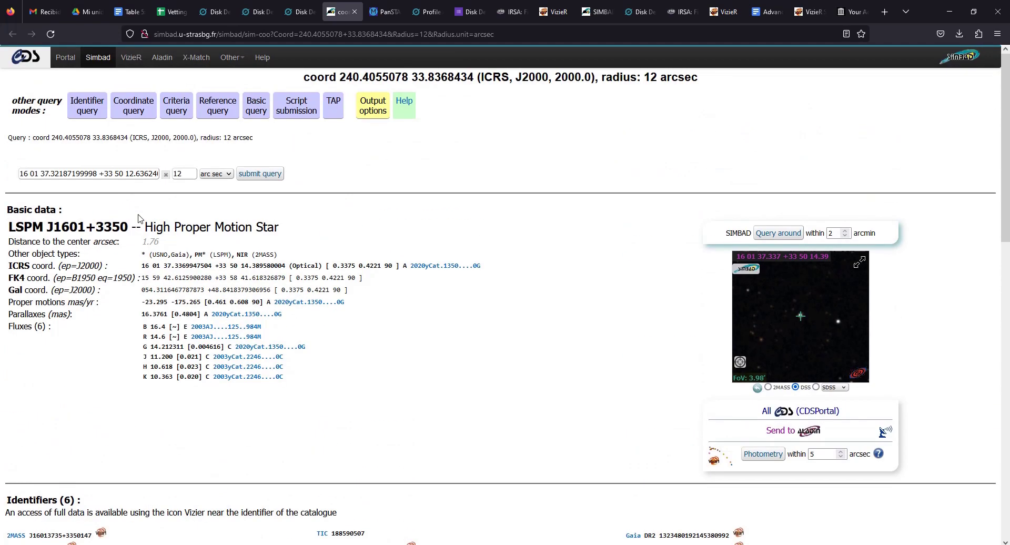
pyautogui.scroll(5, 829, 324)
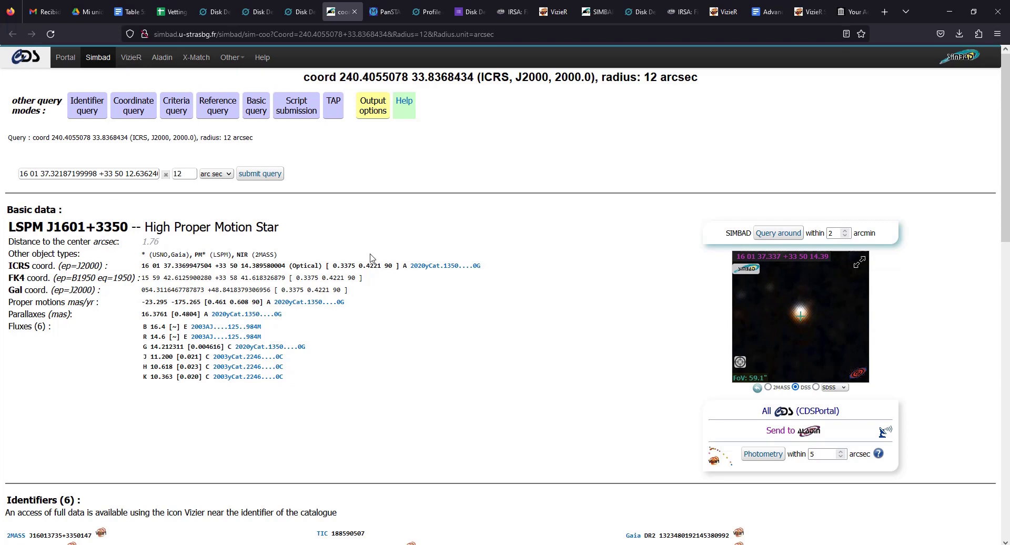
# Open the subject's VizieR page from its Disk Detective metadata and find the Gaia DR3 main source entry by searching for "gaia dr3".
pyautogui.click(301, 9)
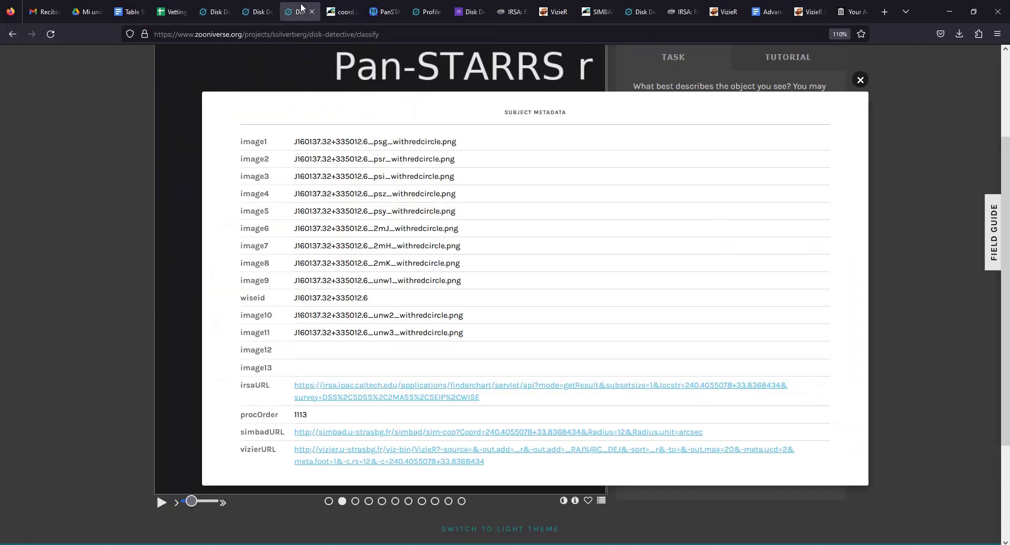
pyautogui.click(860, 79)
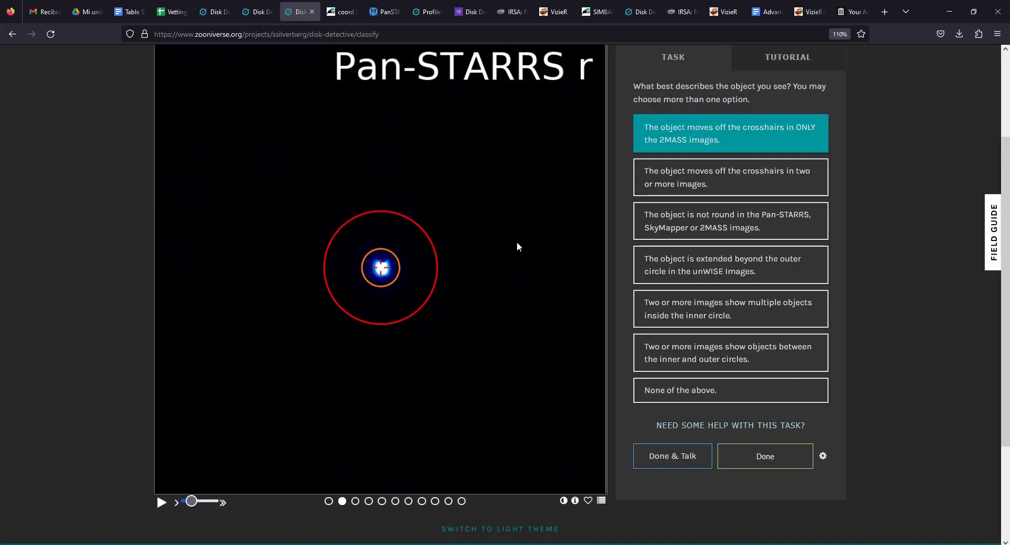
pyautogui.click(575, 500)
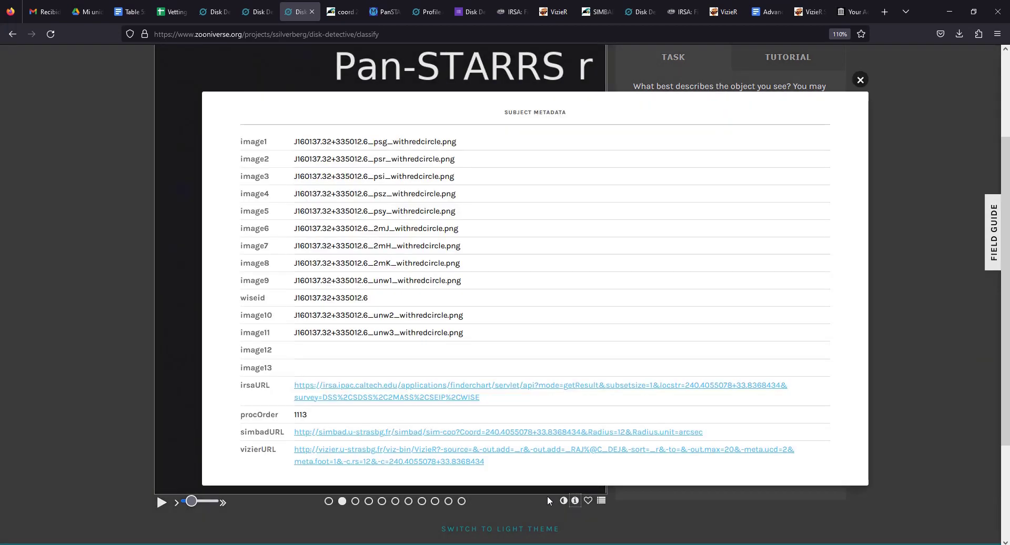
pyautogui.click(480, 456)
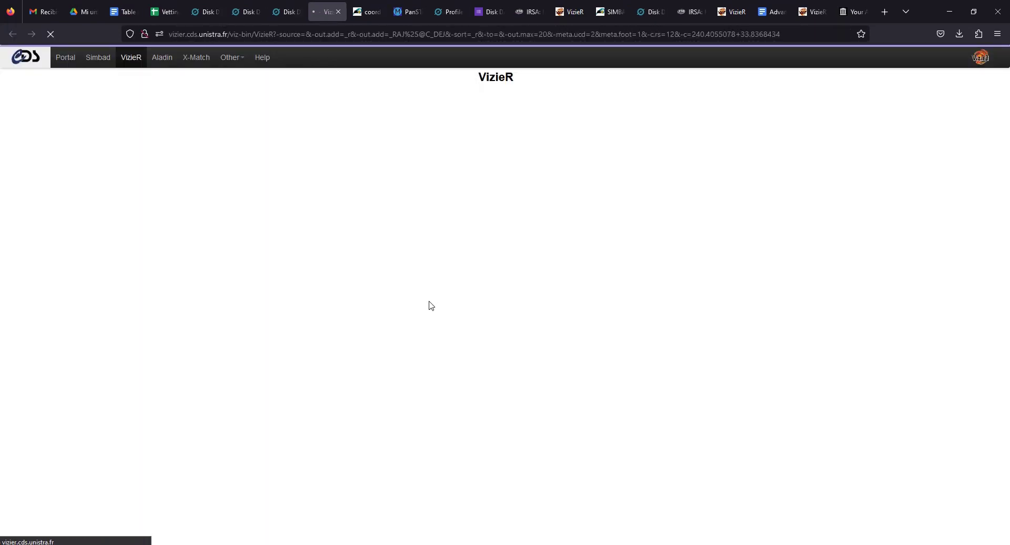
pyautogui.hotkey('ctrl', 'f')
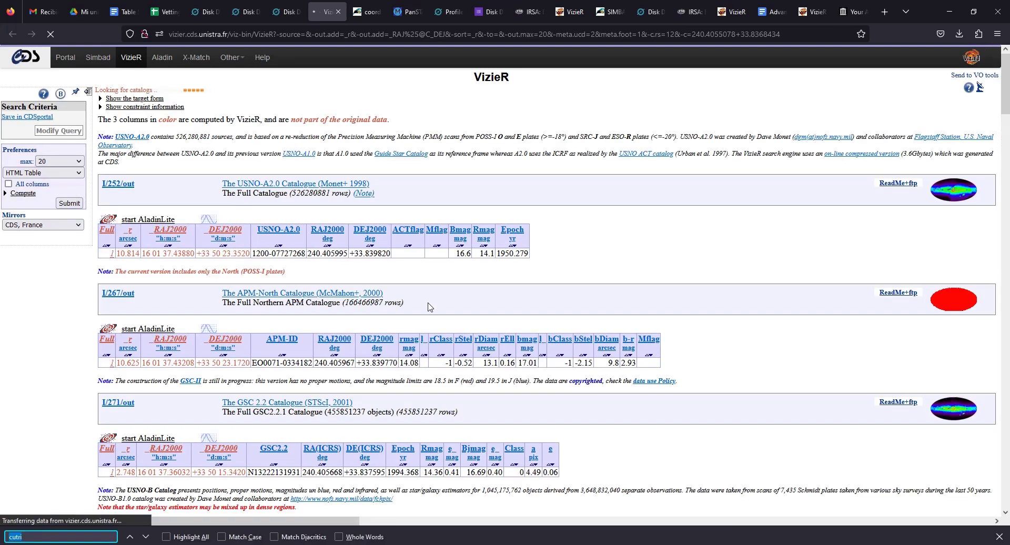
pyautogui.write('gaia dr')
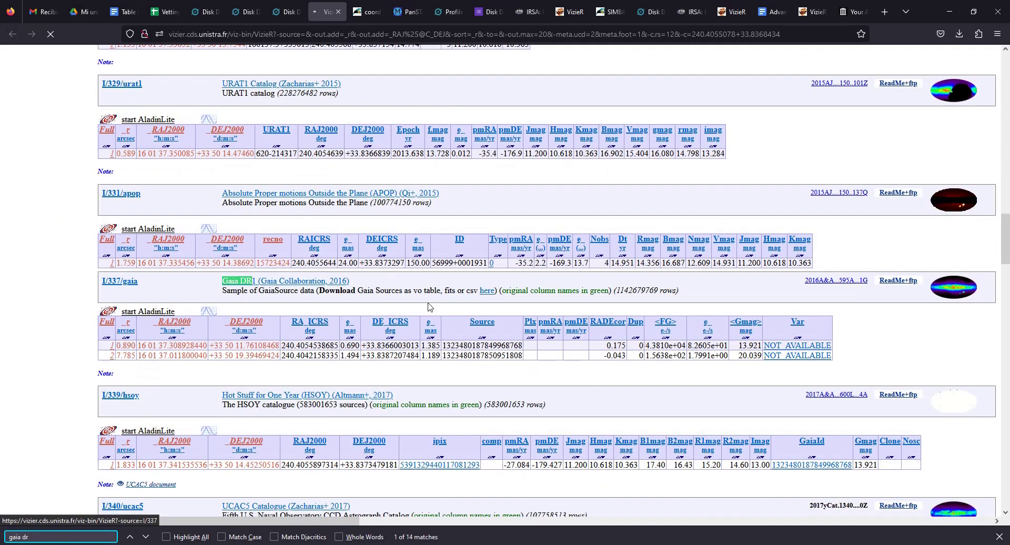
pyautogui.write('3')
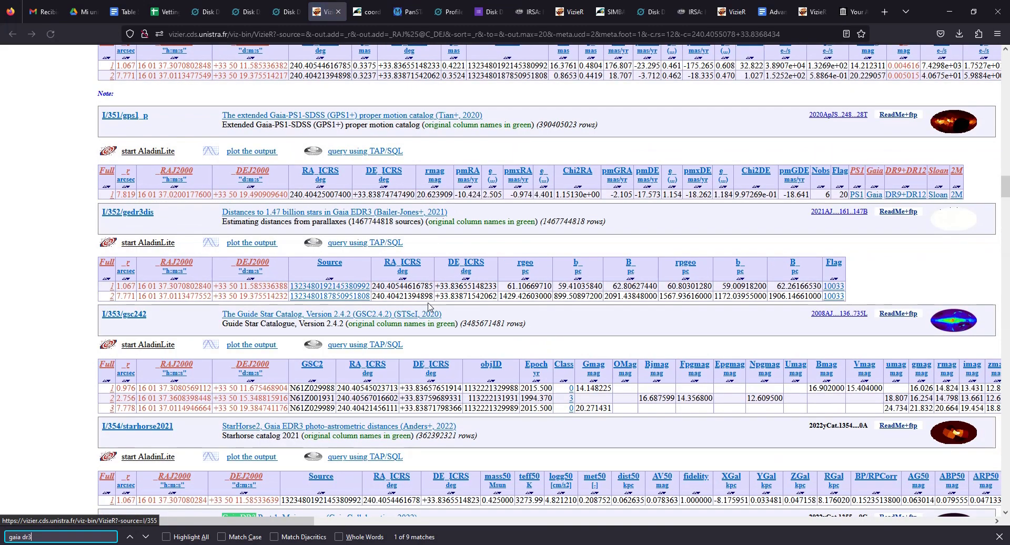
pyautogui.scroll(-3, 415, 219)
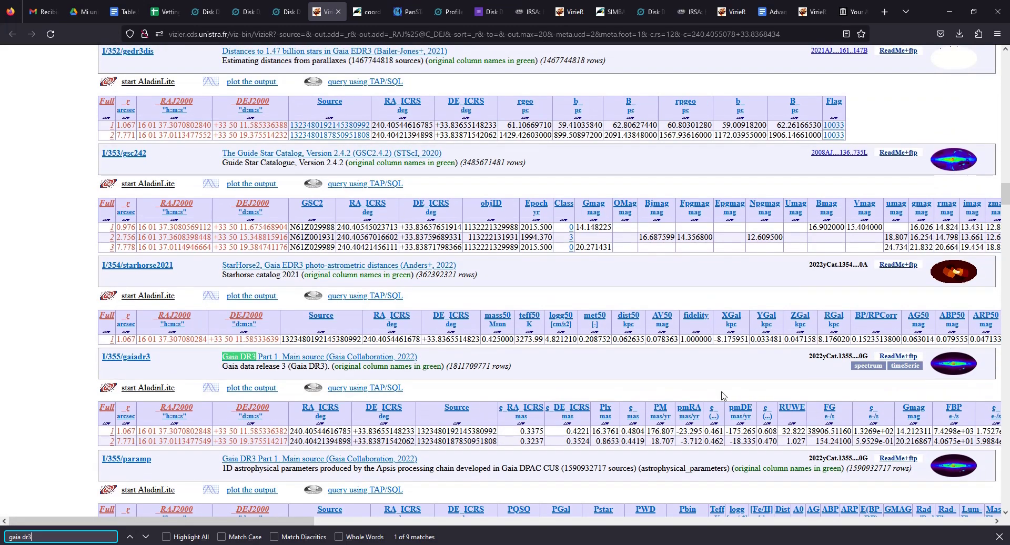
# Search the VizieR page for "cutri" and examine the magnitudes in the AllWISE Data Release table.
pyautogui.hotkey('ctrl', 'f')
pyautogui.write('cutri')
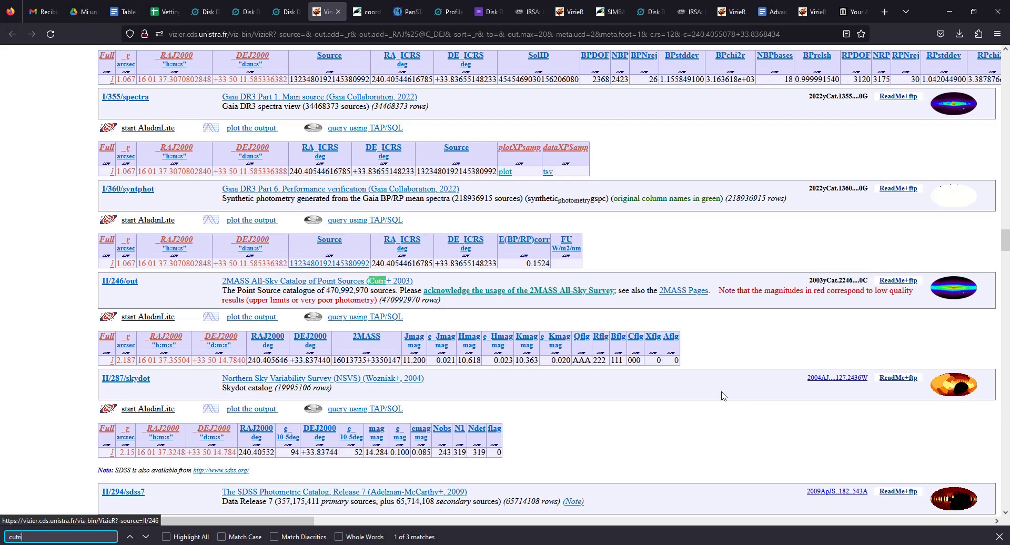
pyautogui.press('Return')
pyautogui.press('Return')
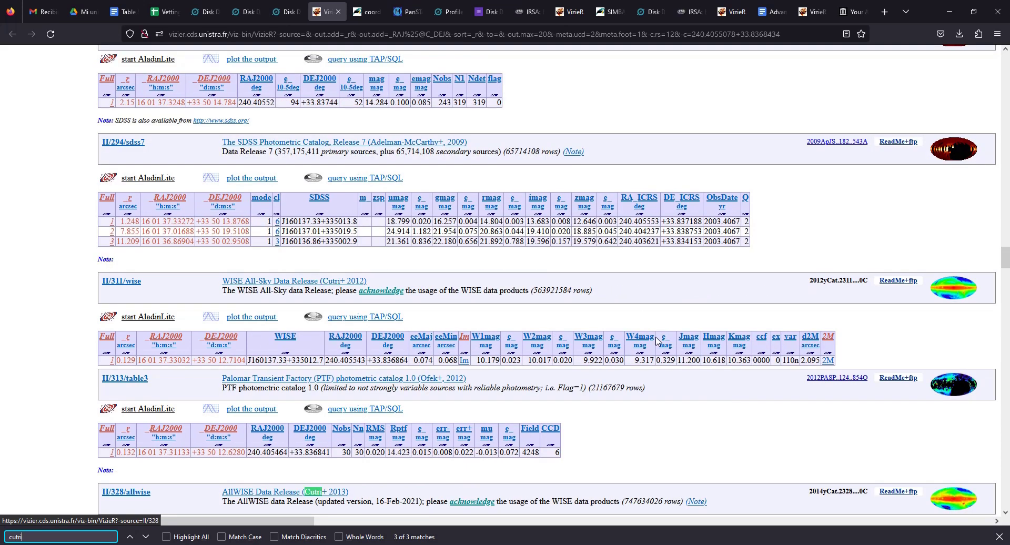
pyautogui.scroll(-3, 659, 342)
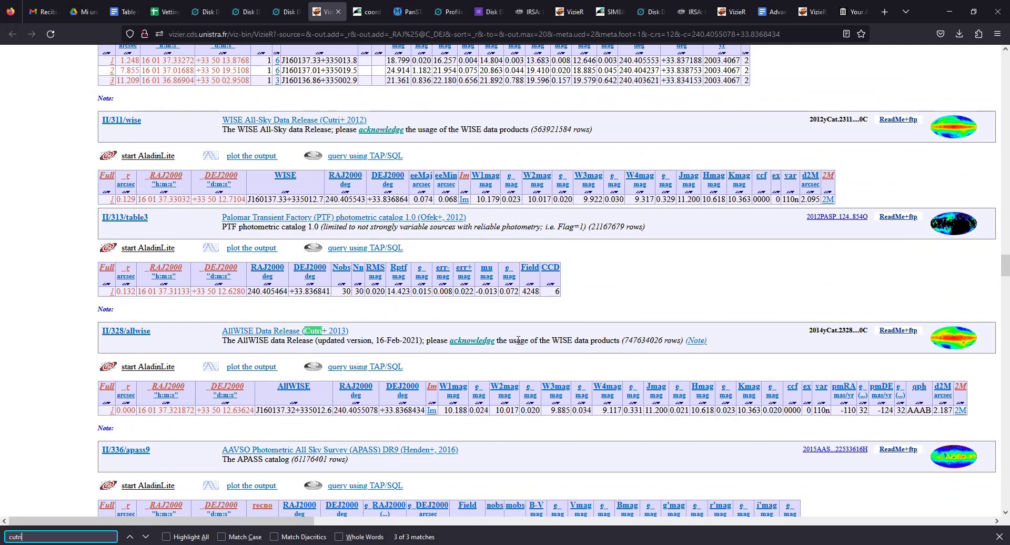
pyautogui.scroll(-1, 518, 340)
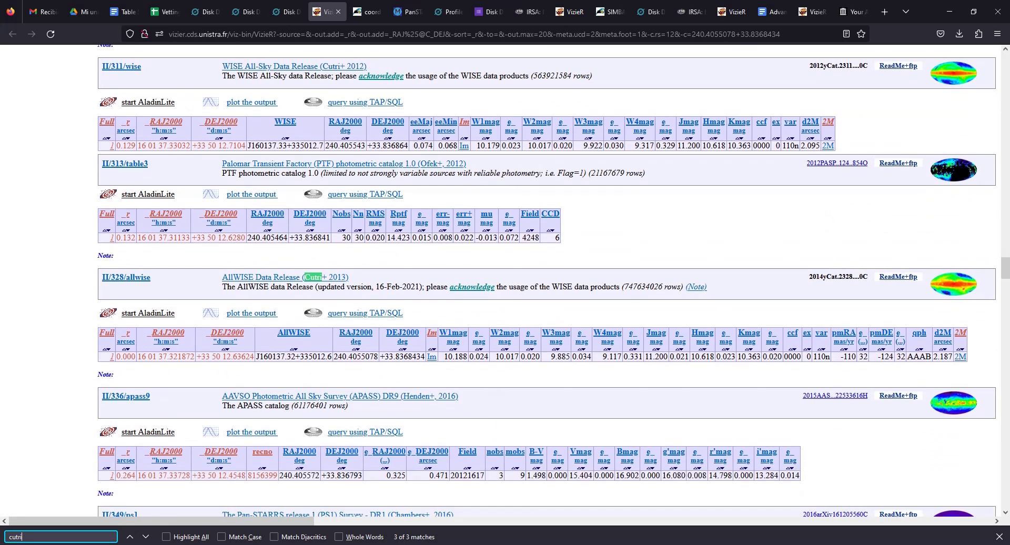
# Switch to Calculator and subtract the AllWISE W3 magnitude from the W1 magnitude, 10,188 - 9,885.
pyautogui.hotkey('alt', 'Tab')
pyautogui.hotkey('alt', 'Tab')
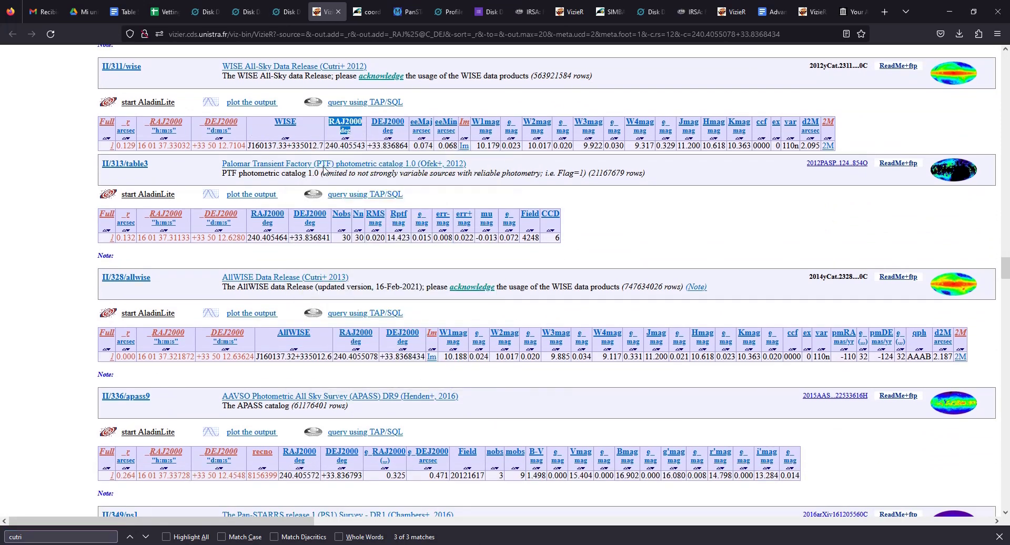
pyautogui.hotkey('alt', 'Tab')
pyautogui.moveTo(386, 117); pyautogui.dragTo(215, 117)
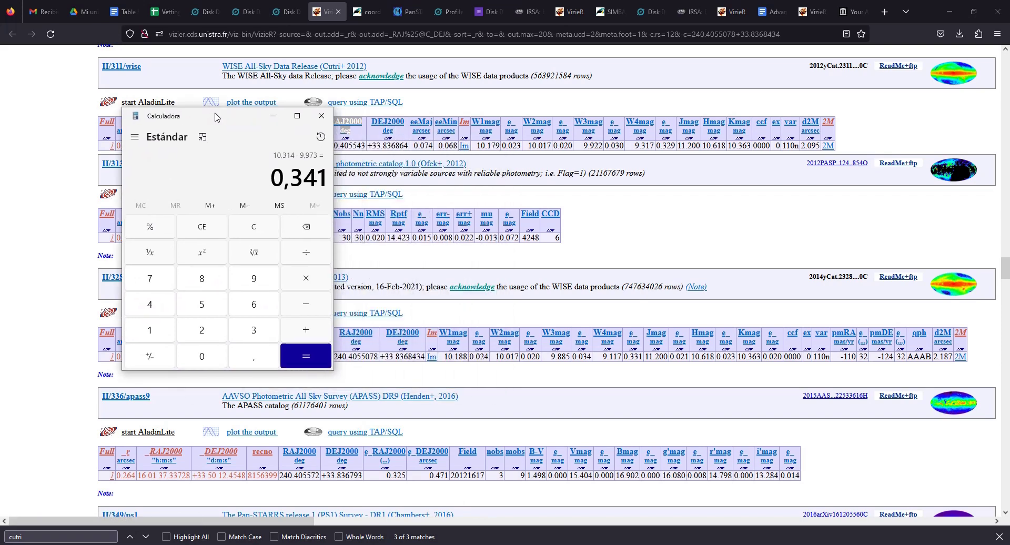
pyautogui.write('10,188')
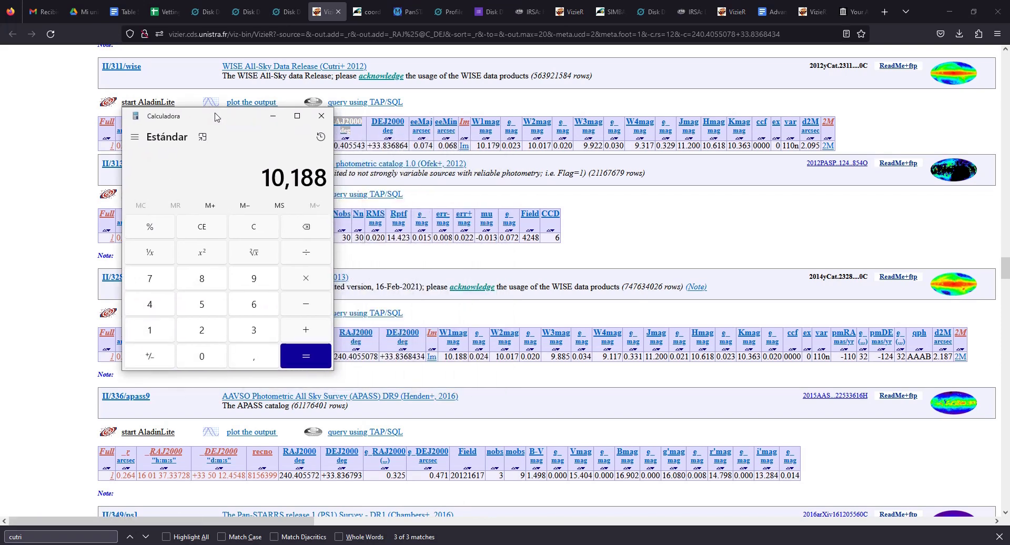
pyautogui.write(' - 9,885')
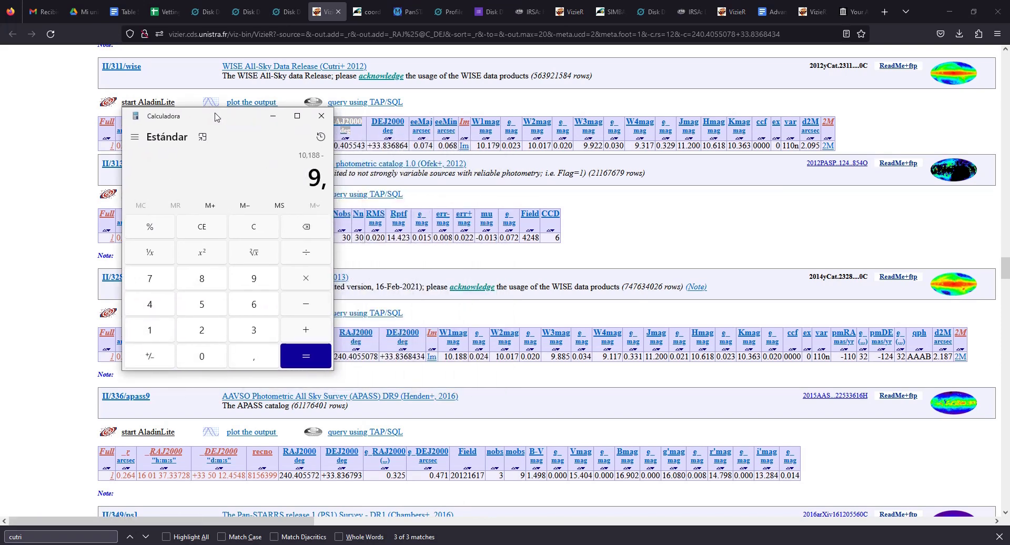
pyautogui.press('Return')
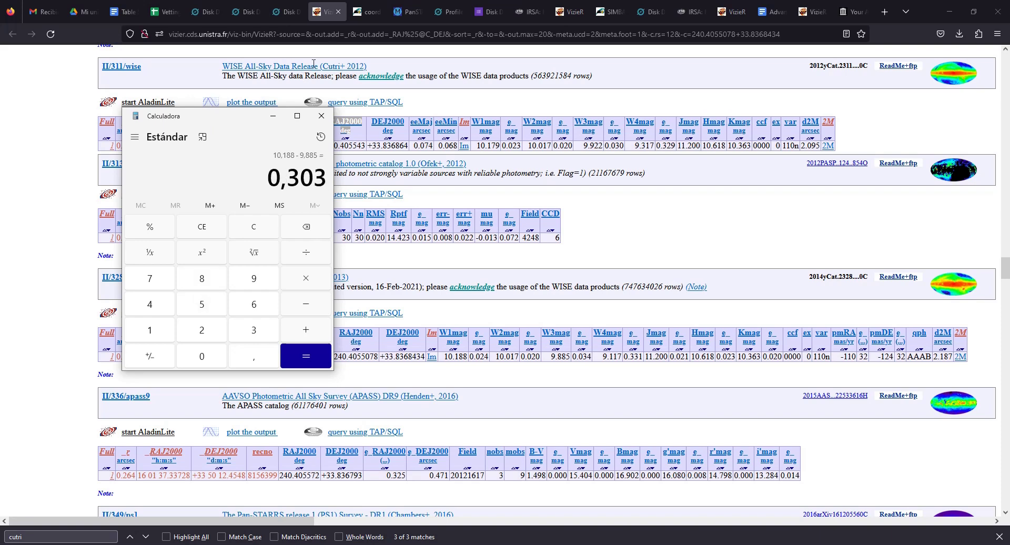
# Return to the Disk Detective subject, close its metadata and view the 2MASS J frame.
pyautogui.click(284, 12)
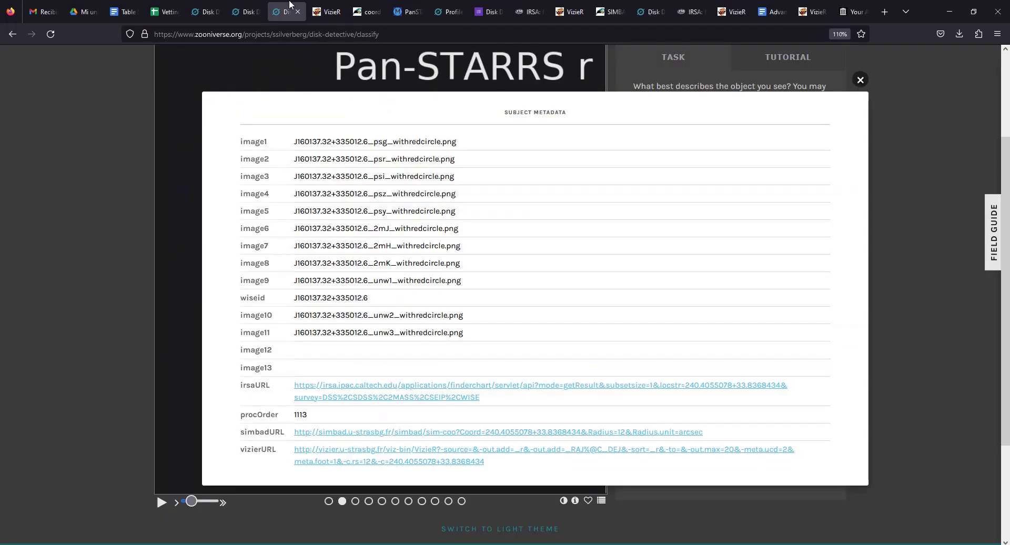
pyautogui.click(858, 79)
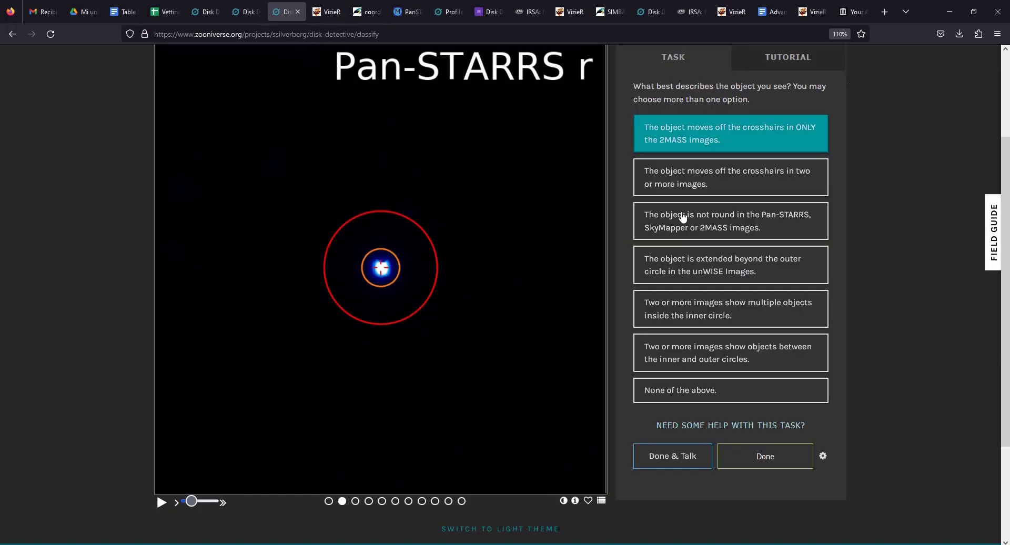
pyautogui.click(383, 502)
pyautogui.click(396, 503)
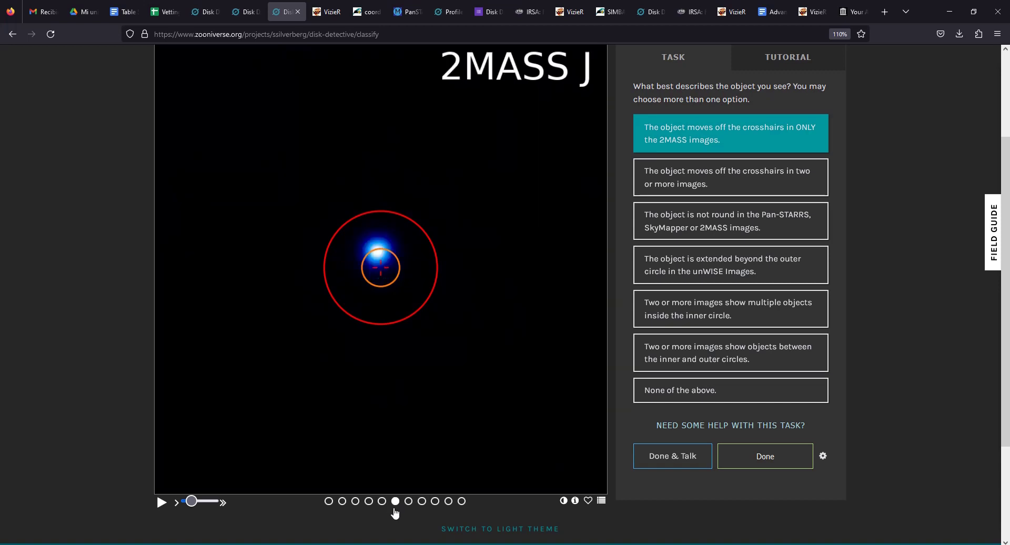
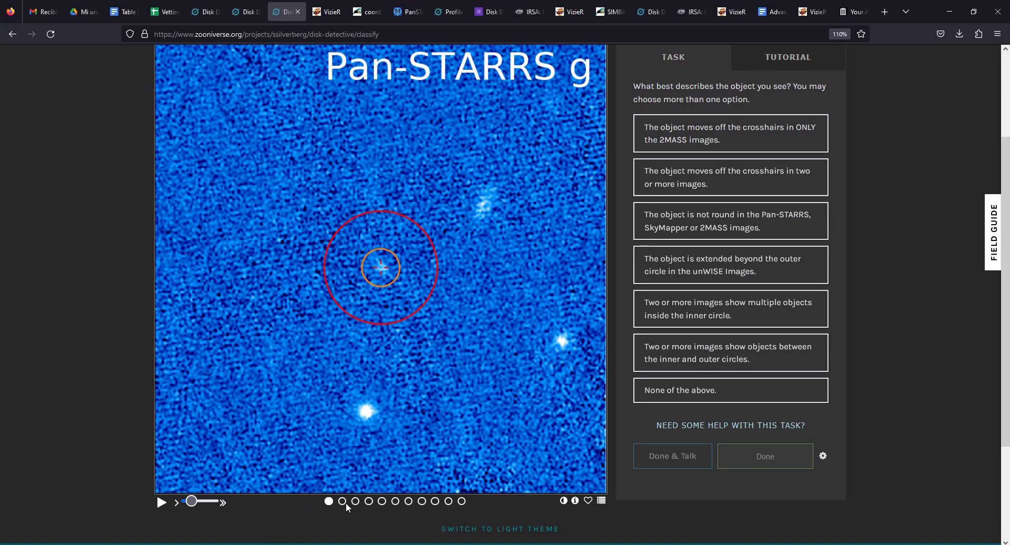
# Step back and forth through the next subject's Pan-STARRS, 2MASS and unWISE frames, comparing the object's position and shape.
pyautogui.click(344, 501)
pyautogui.press('Left')
pyautogui.press('Right')
pyautogui.press('Right')
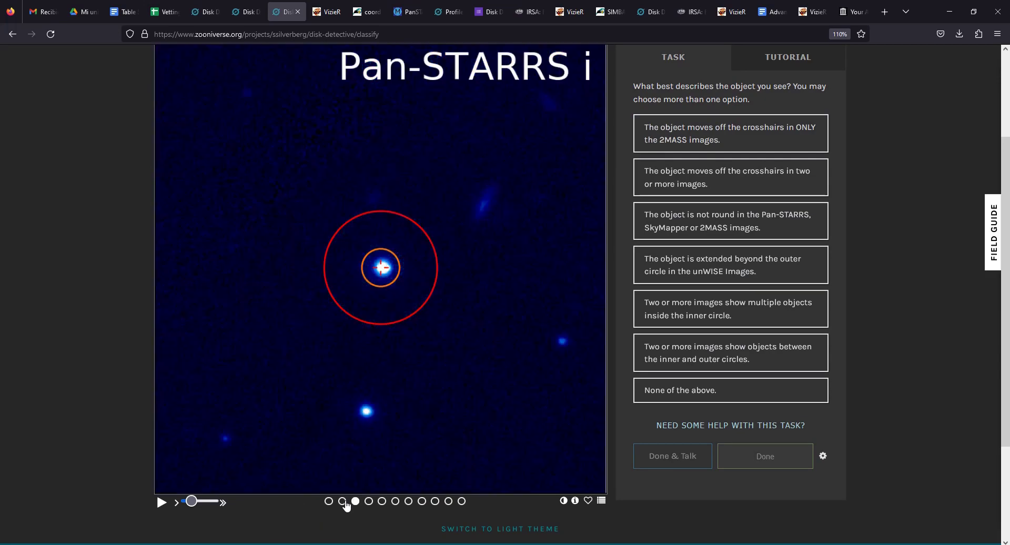
pyautogui.press('Right')
pyautogui.press('Left')
pyautogui.press('Left')
pyautogui.press('Right')
pyautogui.press('Right')
pyautogui.press('Right')
pyautogui.press('Right')
pyautogui.press('Right')
pyautogui.press('Right')
pyautogui.press('Right')
pyautogui.press('Right')
pyautogui.press('Right')
pyautogui.press('Right')
pyautogui.press('Right')
pyautogui.press('Right')
pyautogui.press('Right')
pyautogui.press('Right')
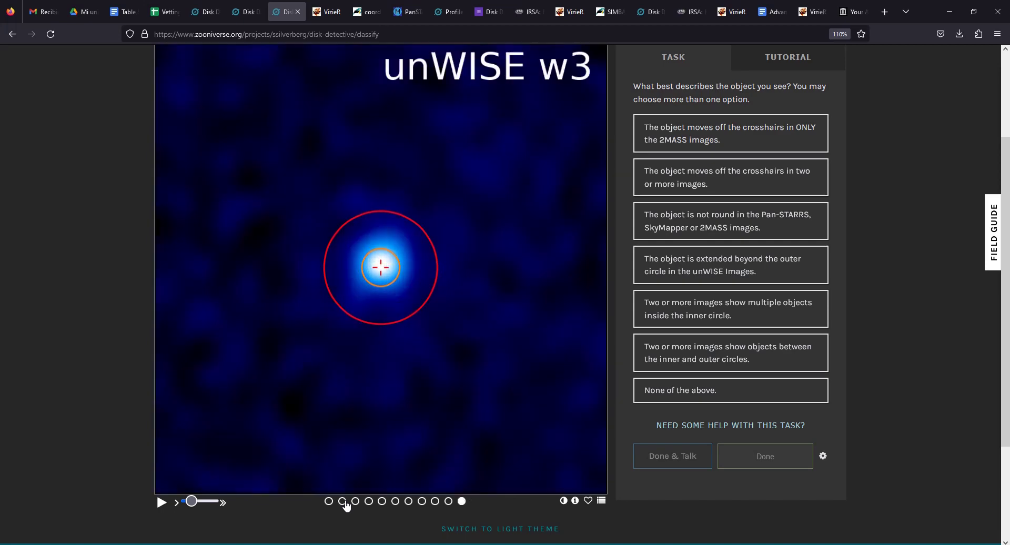
pyautogui.press('Right')
pyautogui.press('Right')
pyautogui.press('Right')
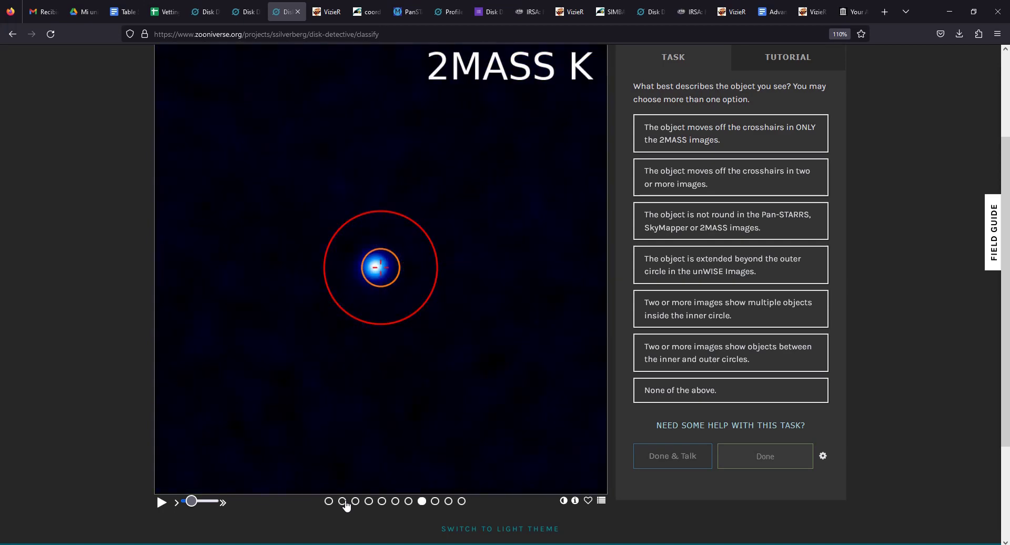
pyautogui.press('Left')
pyautogui.press('Left')
pyautogui.press('Right')
pyautogui.press('Right')
pyautogui.press('Right')
pyautogui.press('Right')
pyautogui.press('Right')
pyautogui.press('Right')
pyautogui.press('Right')
pyautogui.press('Right')
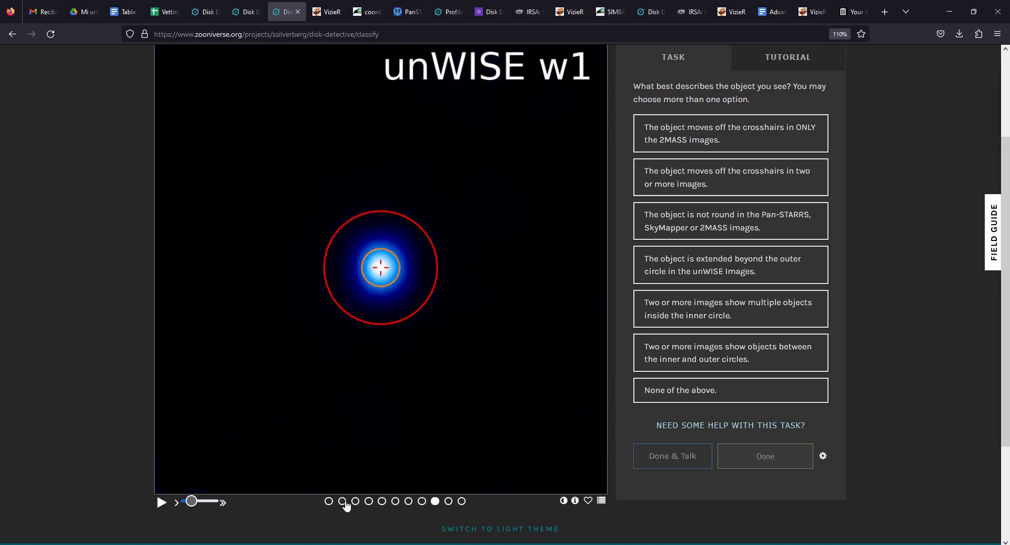
pyautogui.press('Right')
pyautogui.press('Right')
pyautogui.press('Right')
pyautogui.press('Right')
pyautogui.press('Right')
pyautogui.press('Right')
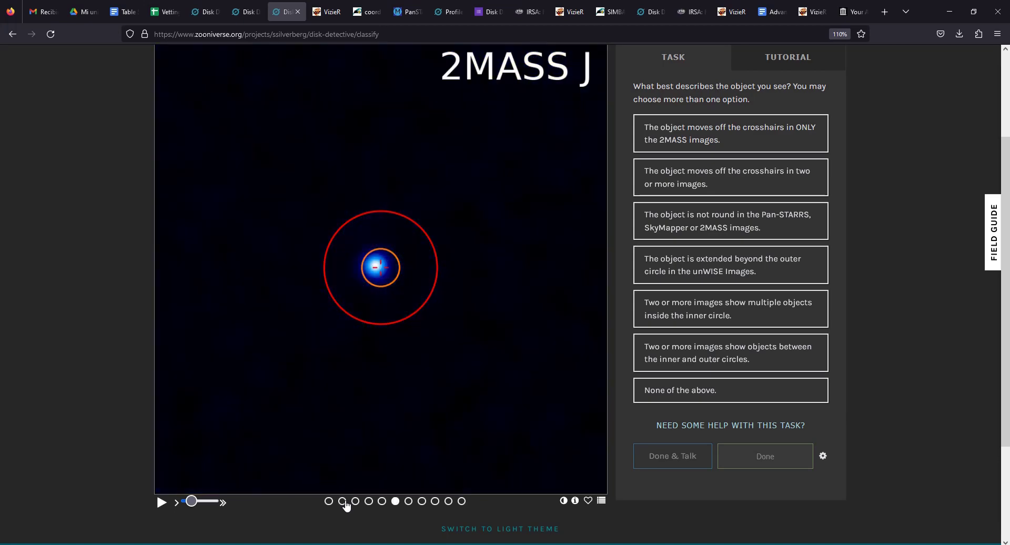
pyautogui.press('Right')
pyautogui.press('Right')
pyautogui.press('Right')
pyautogui.press('Right')
pyautogui.press('Right')
pyautogui.press('Right')
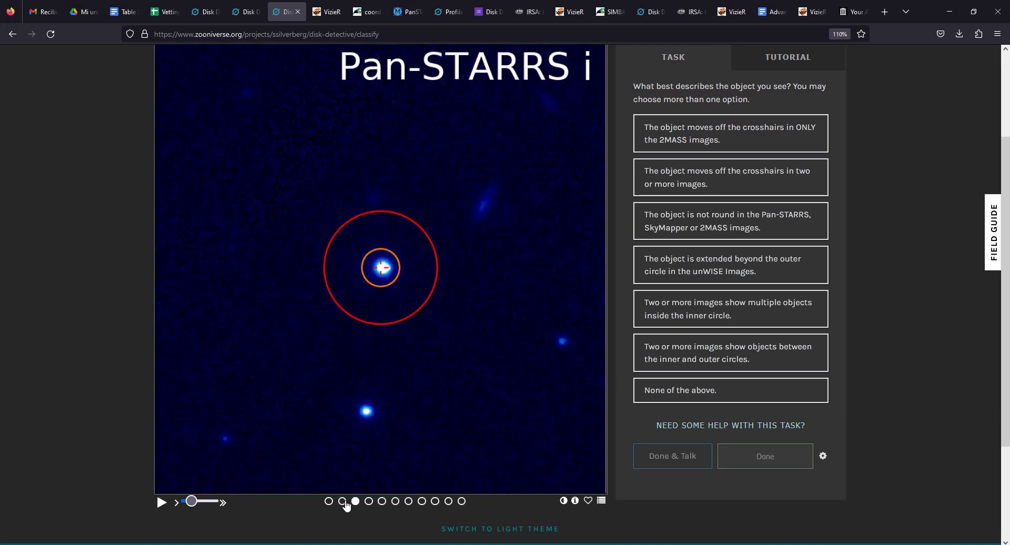
# Open this subject's SIMBAD page from its metadata and close the previous subject's VizieR and SIMBAD pages.
pyautogui.click(575, 500)
pyautogui.click(522, 438)
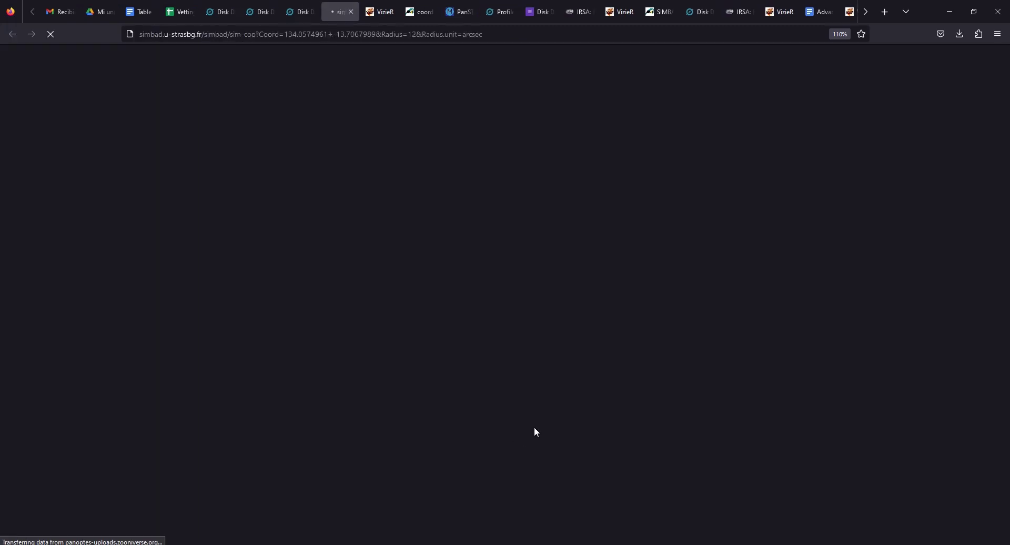
pyautogui.hotkey('ctrl', 'w')
pyautogui.hotkey('ctrl', 'w')
pyautogui.click(388, 11)
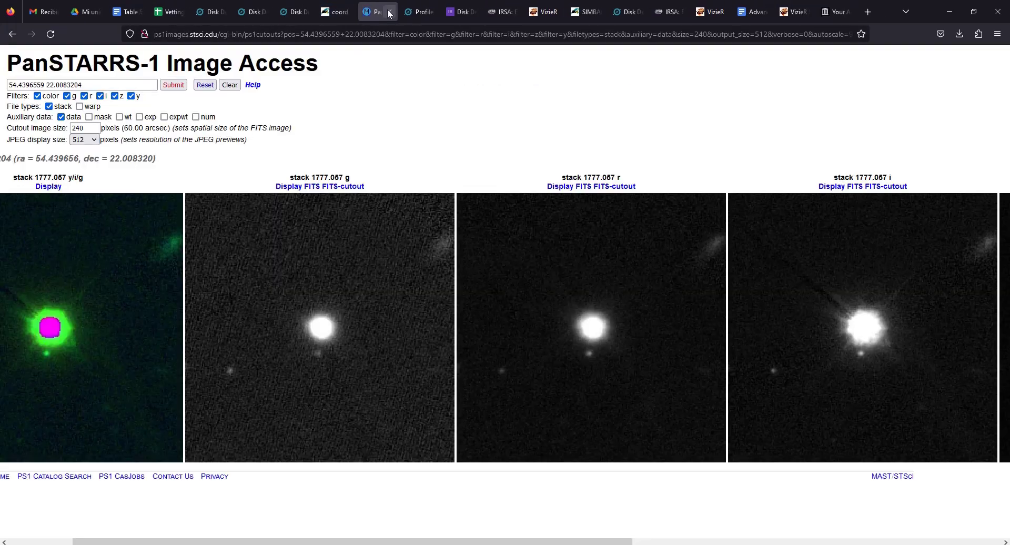
pyautogui.click(345, 8)
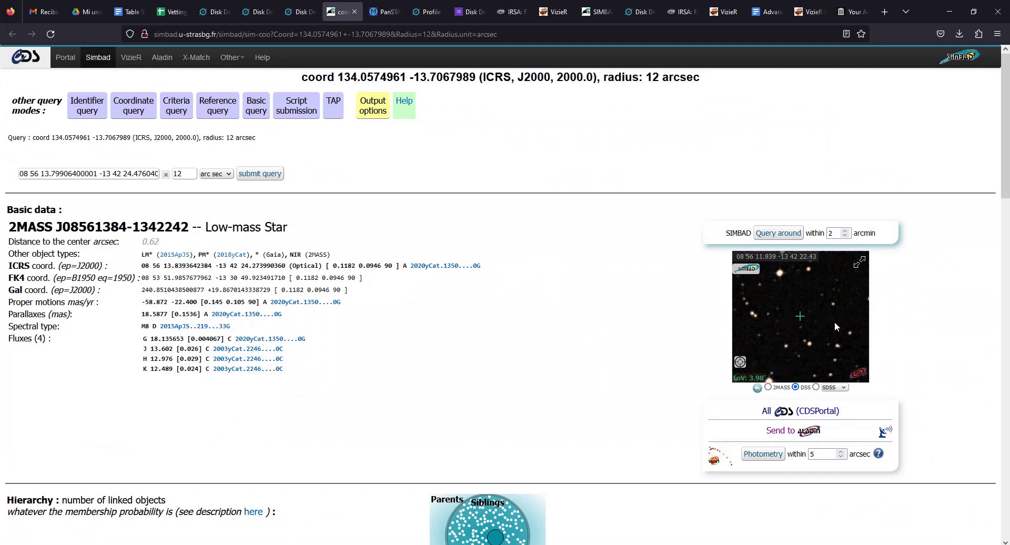
# Zoom in on the SIMBAD sky image and examine the low-mass star's identifiers, references and basic data.
pyautogui.scroll(5, 810, 324)
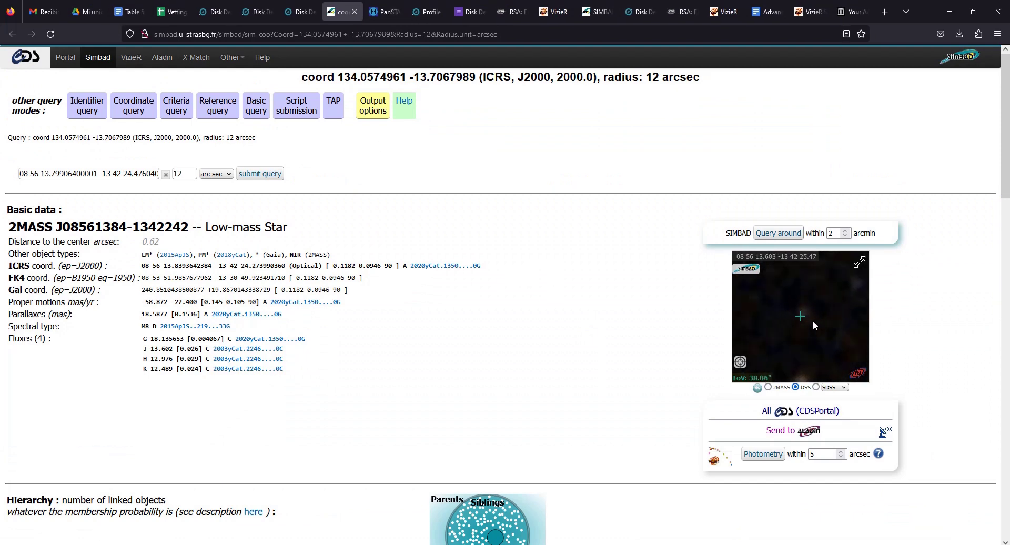
pyautogui.scroll(-8, 424, 288)
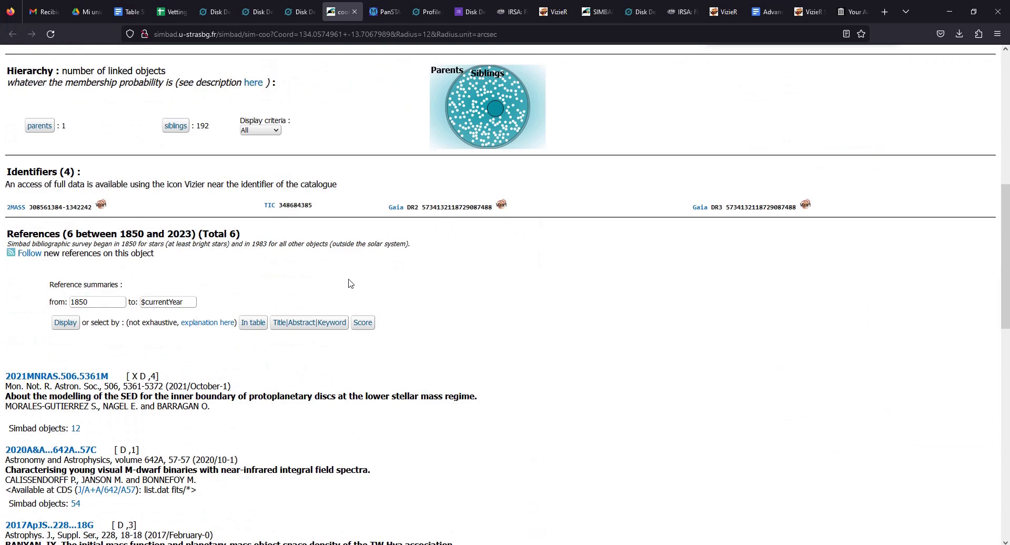
pyautogui.scroll(-2, 351, 283)
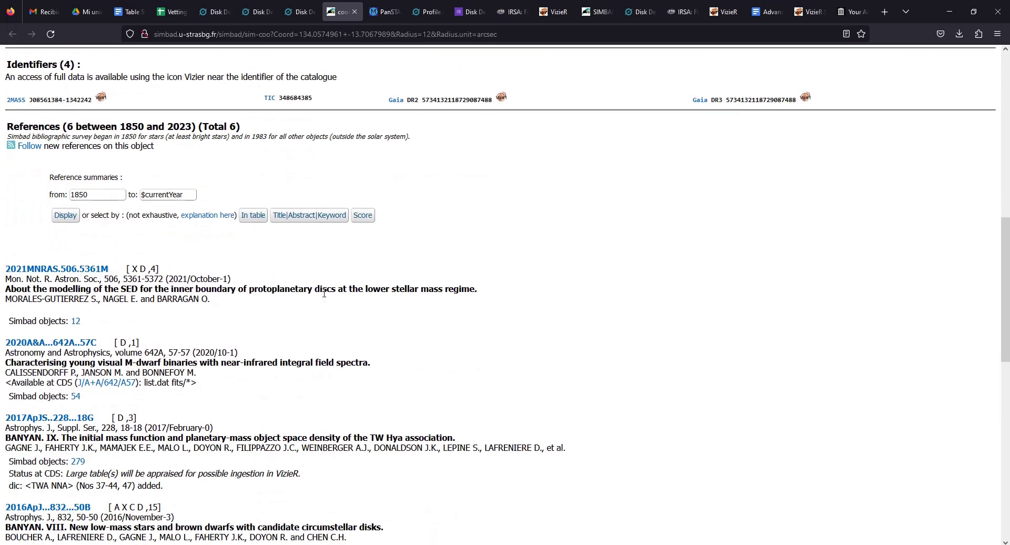
pyautogui.scroll(-2, 174, 310)
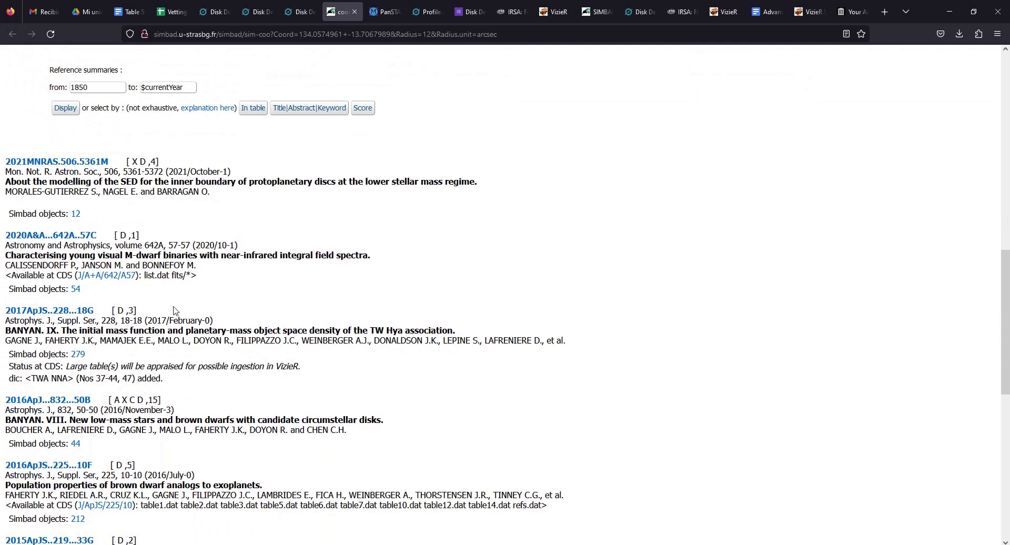
pyautogui.scroll(12, 174, 310)
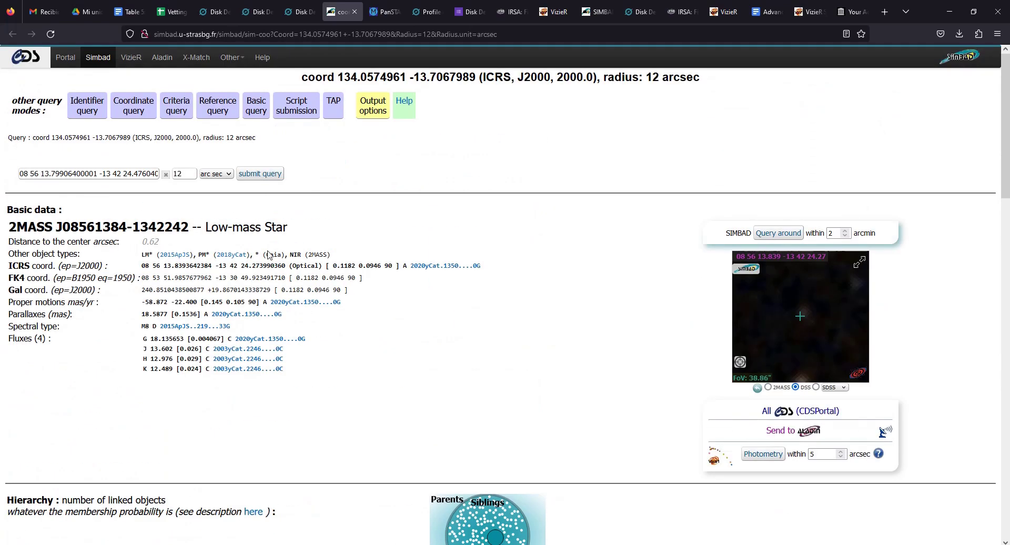
# Open the subject's VizieR page from its Disk Detective metadata and search it for the "gaia dr3" catalogue entry.
pyautogui.click(300, 11)
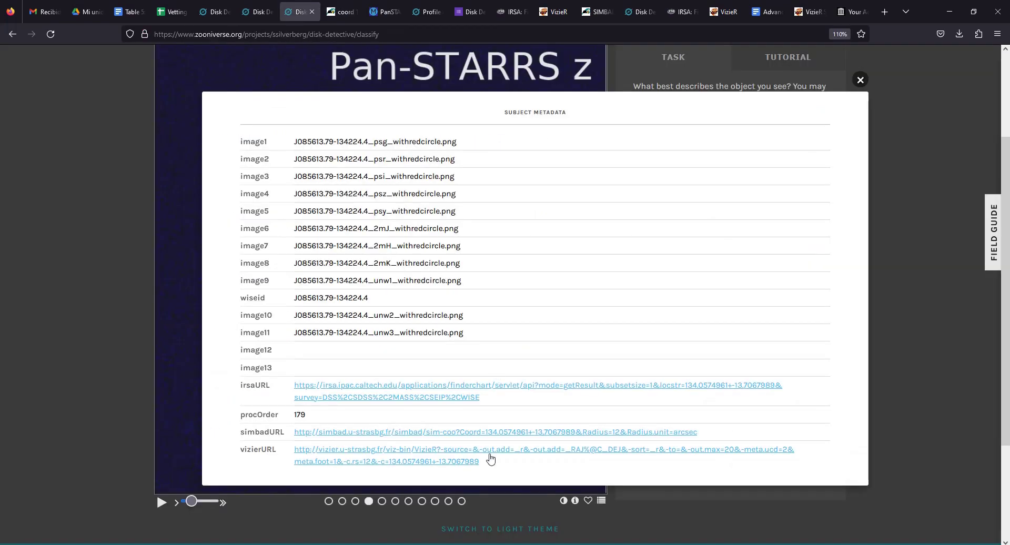
pyautogui.click(457, 454)
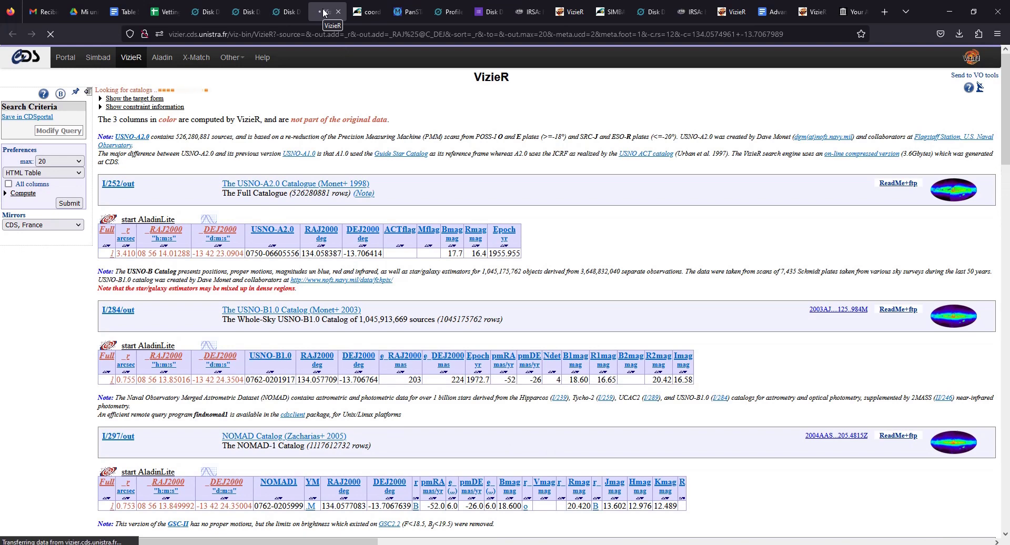
pyautogui.hotkey('ctrl', 'f')
pyautogui.write('gaia d')
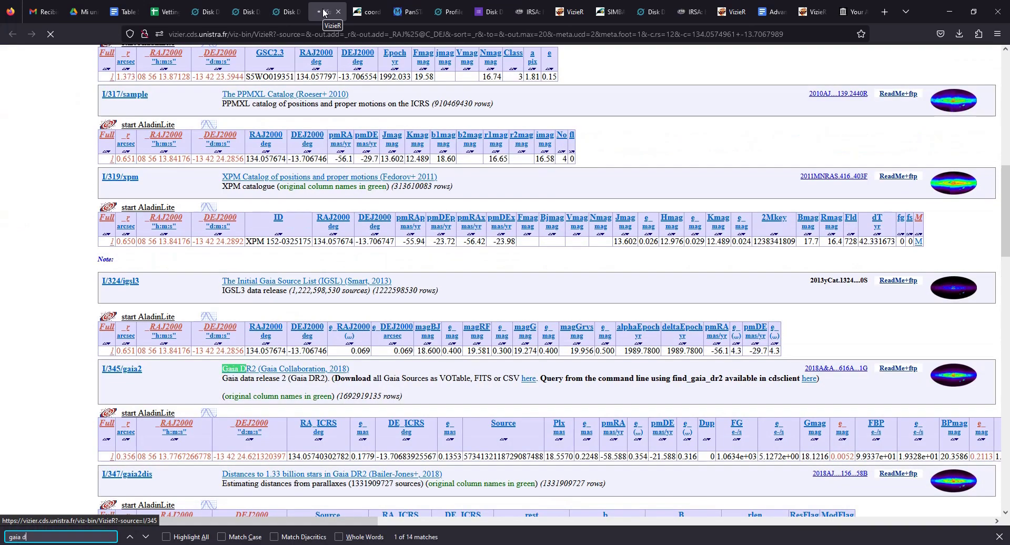
pyautogui.write('r')
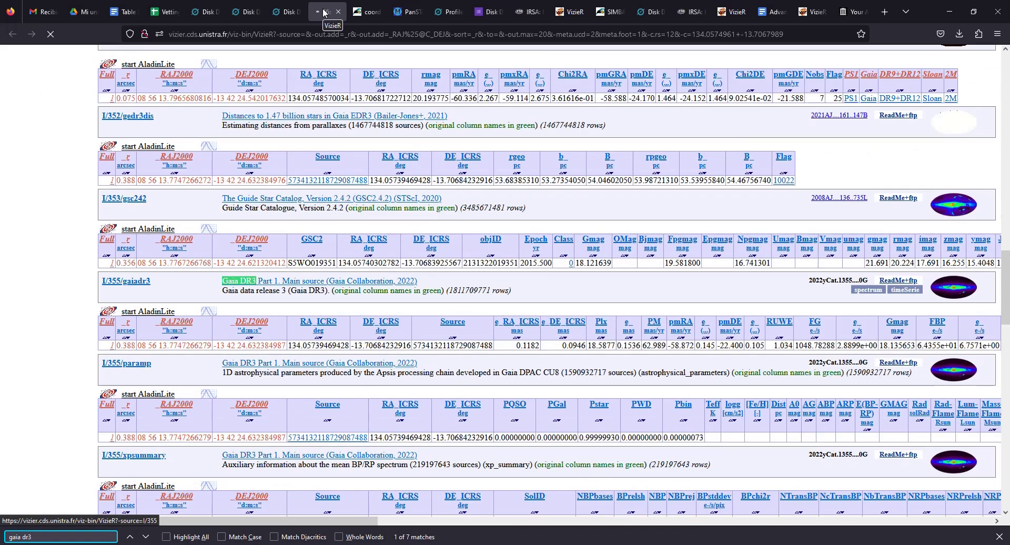
pyautogui.write('3')
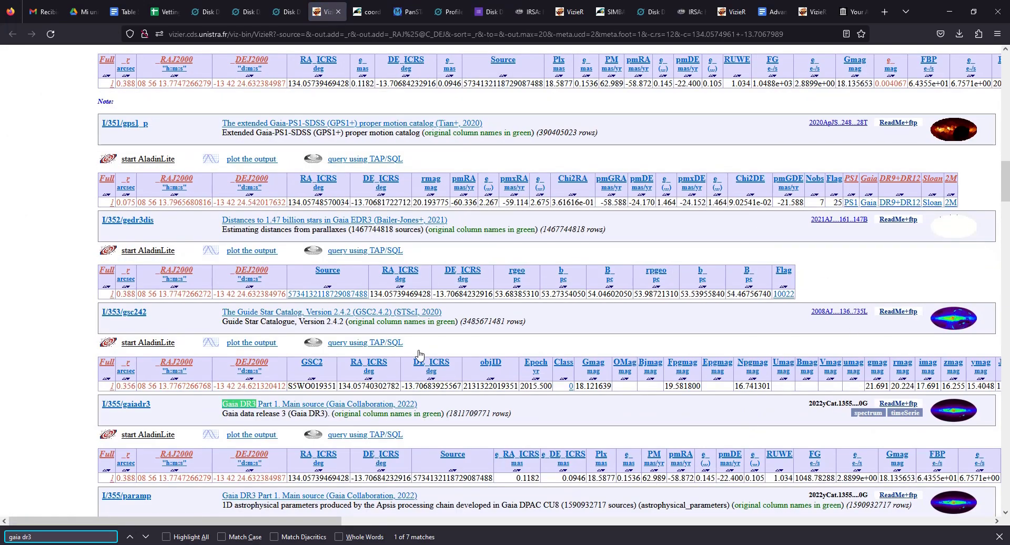
# Search the VizieR page for "cutri" and go to the AllWISE Data Release entry.
pyautogui.hotkey('ctrl', 'a')
pyautogui.write('cutri')
pyautogui.press('Return')
pyautogui.press('Return')
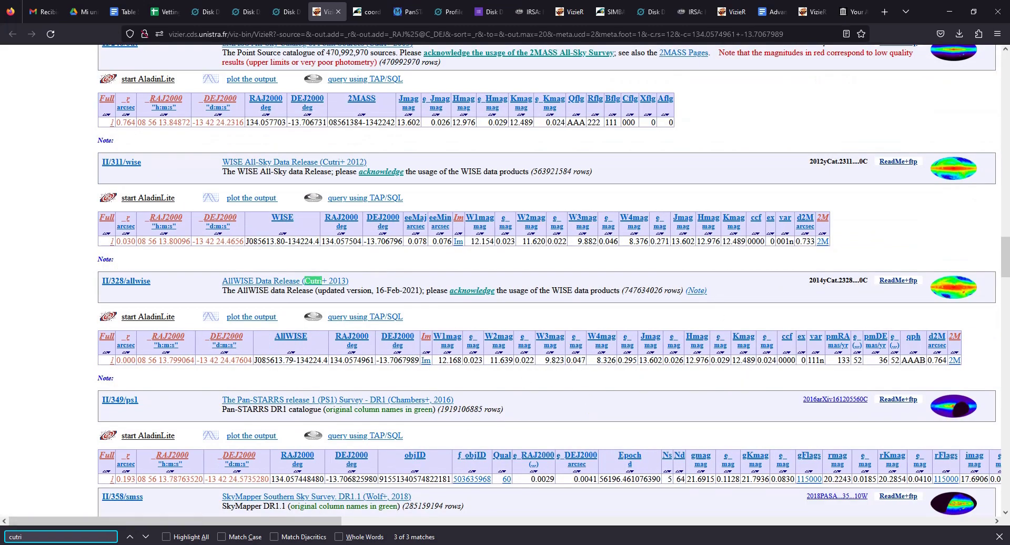
# Switch to Calculator and subtract the AllWISE W3 magnitude 9,823 from the W1 magnitude 12,168.
pyautogui.hotkey('alt', 'Tab')
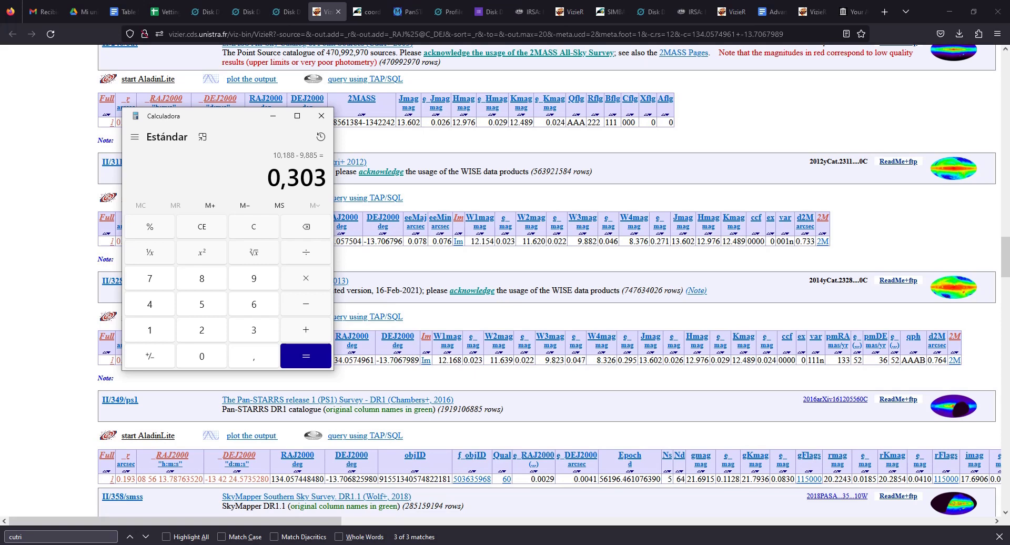
pyautogui.write('12')
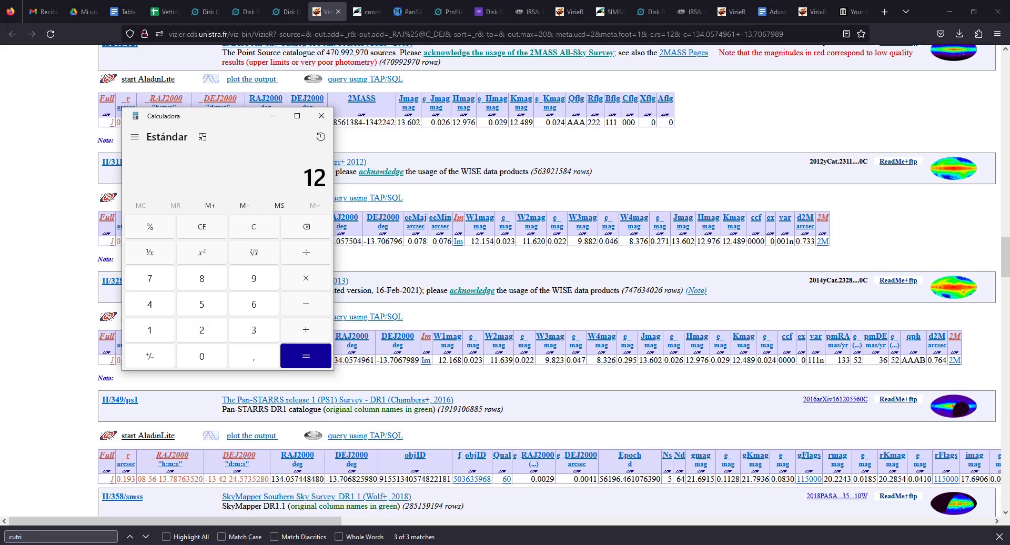
pyautogui.write(',168')
pyautogui.press('-')
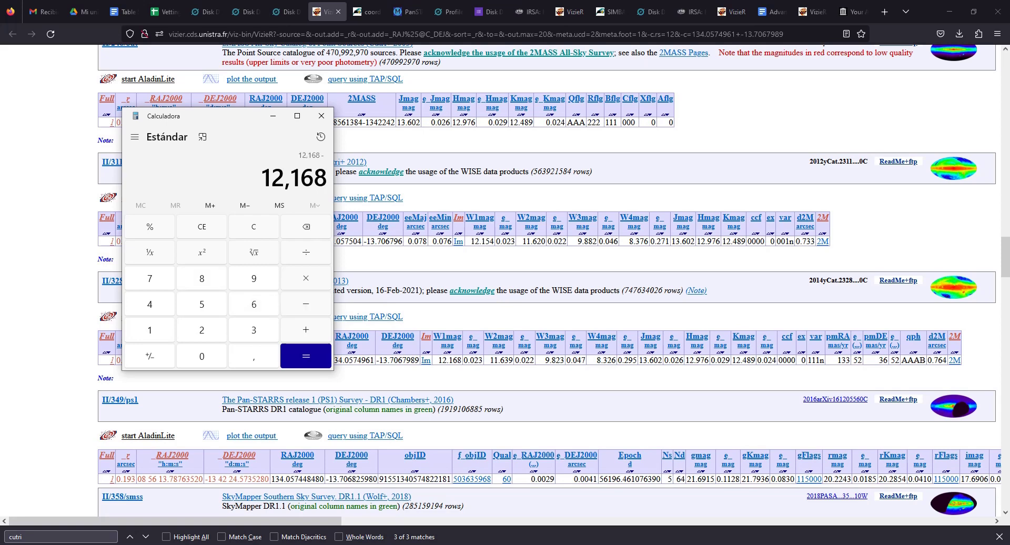
pyautogui.write('9,8')
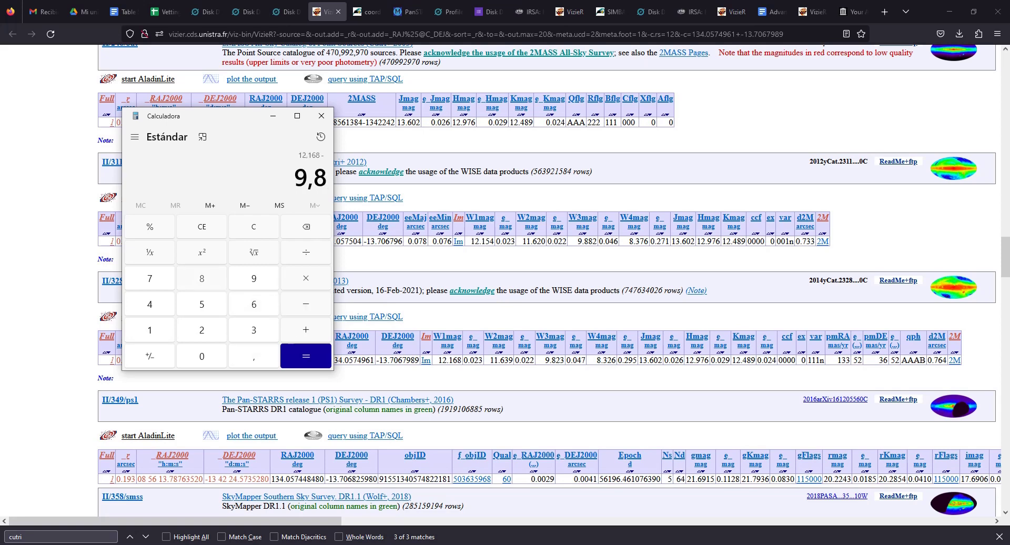
pyautogui.write('23')
pyautogui.press('Return')
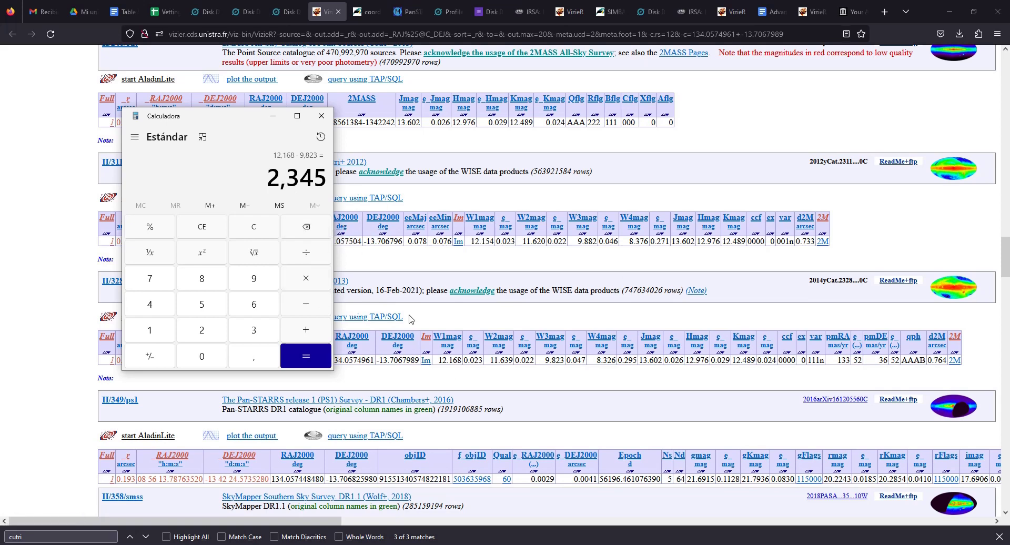
# Review the star's spectral type in SIMBAD and highlight its WISE ID in the Disk Detective metadata.
pyautogui.click(361, 9)
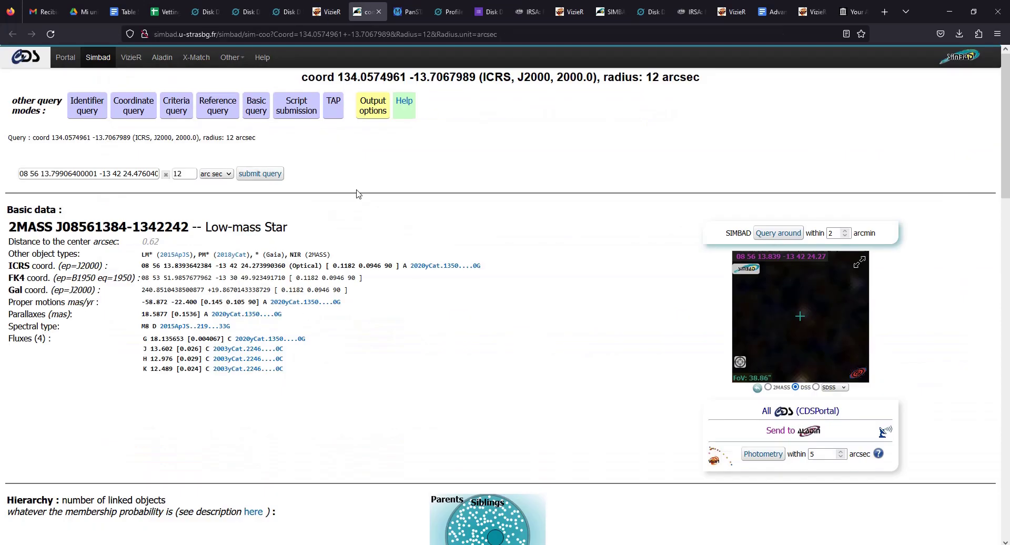
pyautogui.moveTo(146, 327); pyautogui.dragTo(144, 341)
pyautogui.click(326, 11)
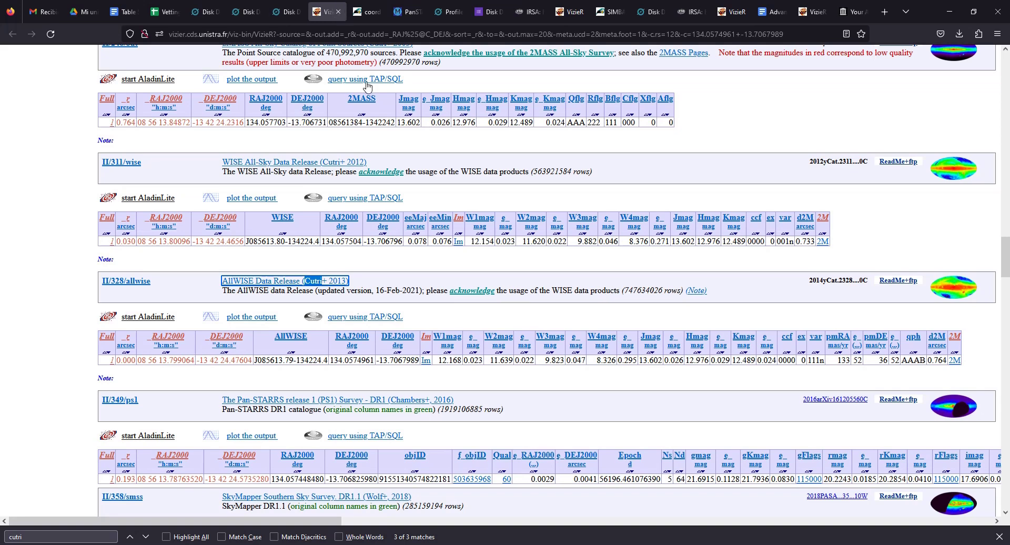
pyautogui.hotkey('ctrl', 'pageup')
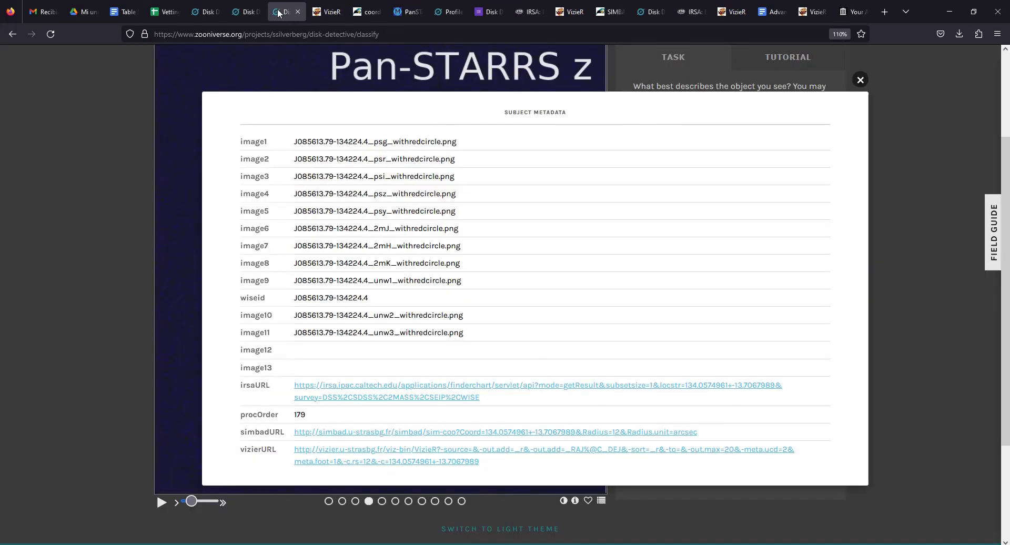
pyautogui.moveTo(371, 298); pyautogui.dragTo(293, 299)
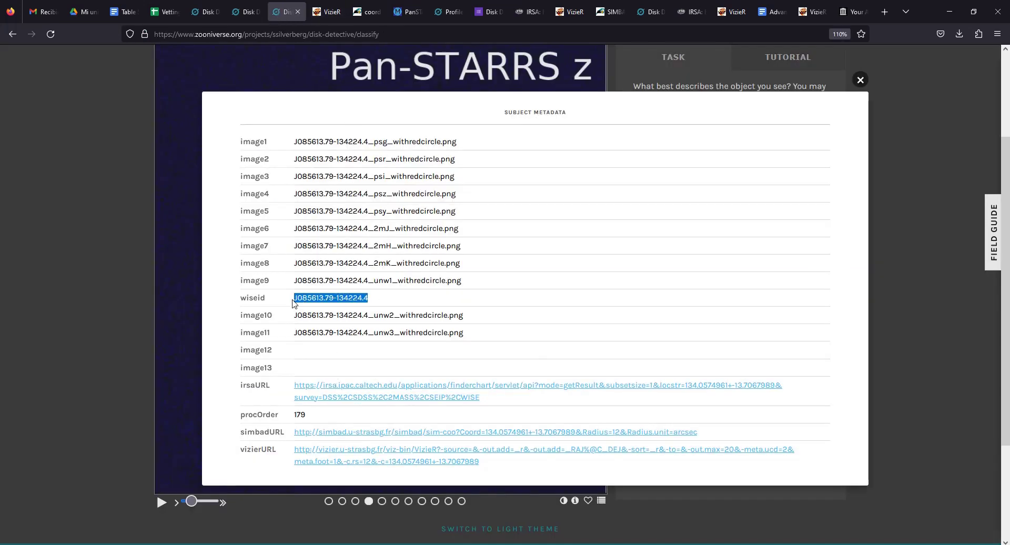
# Close the metadata, classify the subject as "None of the above" and submit it with its Talk discussion opened.
pyautogui.click(860, 80)
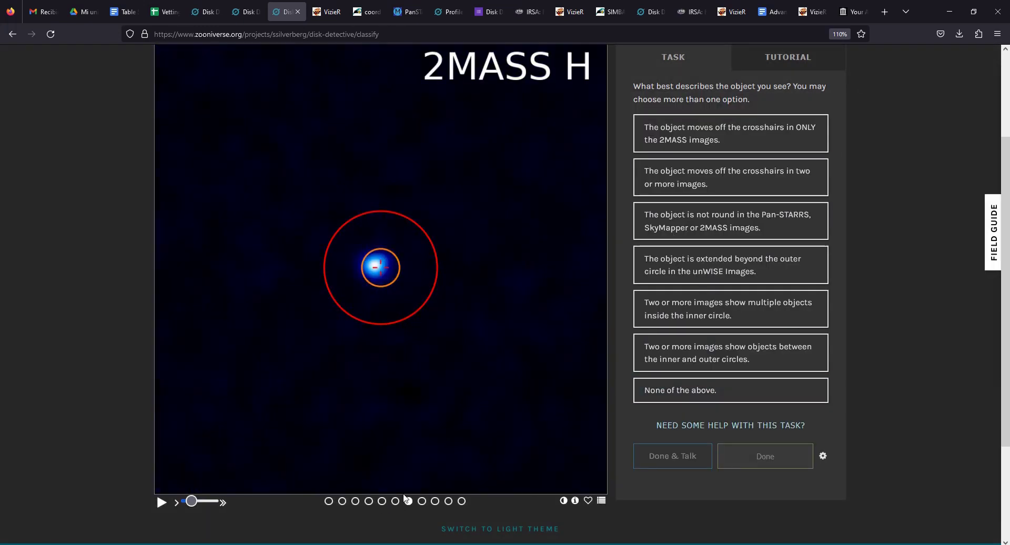
pyautogui.click(680, 390)
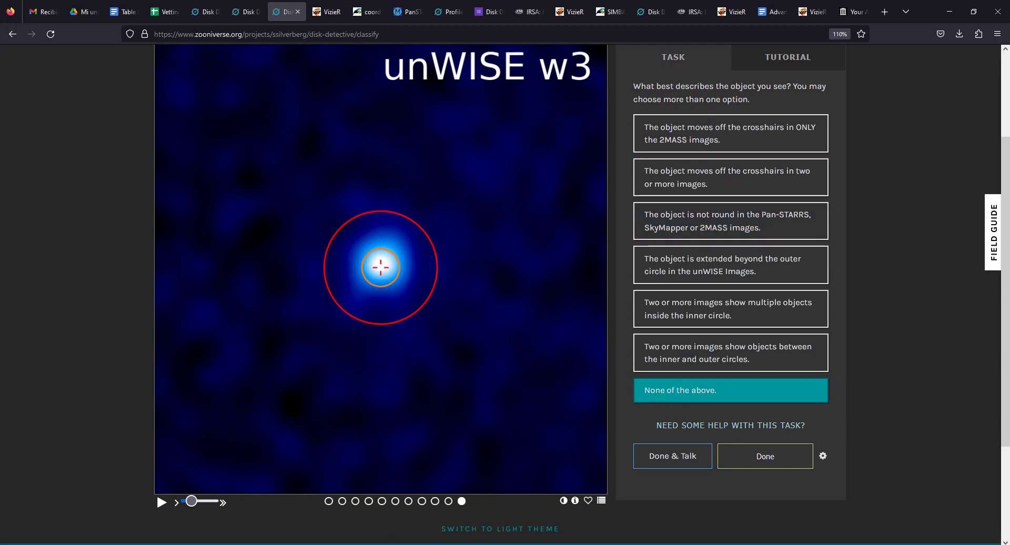
pyautogui.click(682, 460)
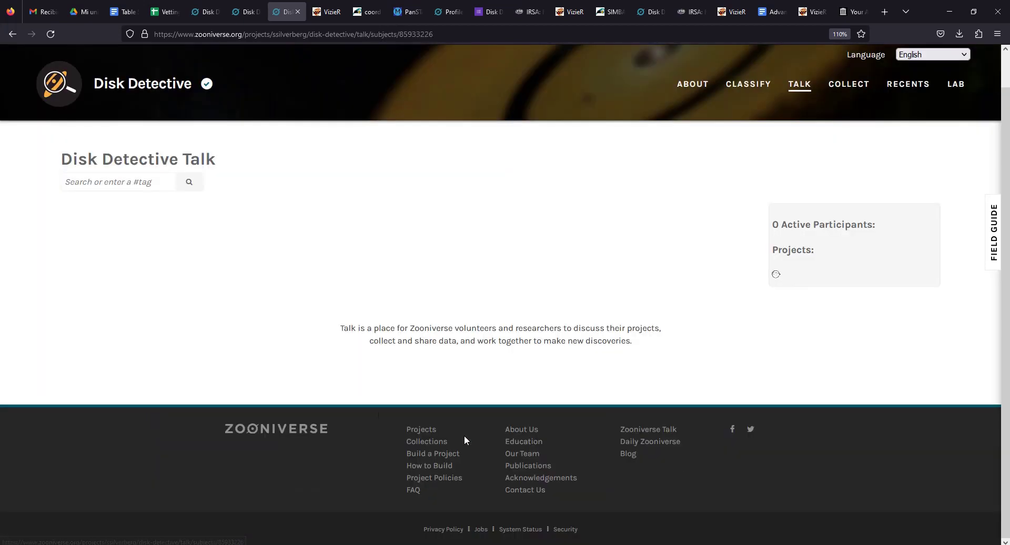
# Read the Talk comments on the subject, including the BANYAN VIII abstract and the tagged note on W3 excess and parallax.
pyautogui.scroll(-7, 457, 260)
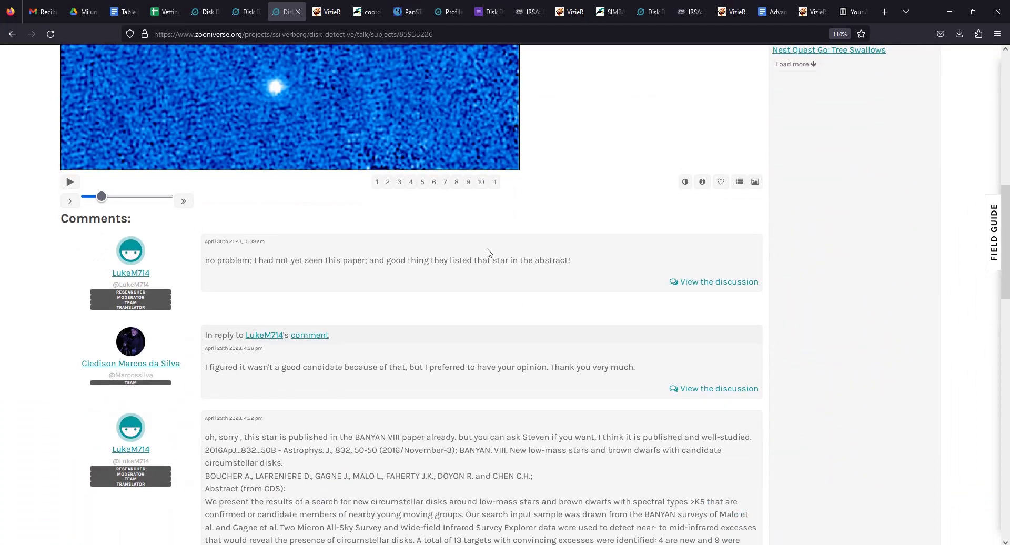
pyautogui.scroll(3, 423, 263)
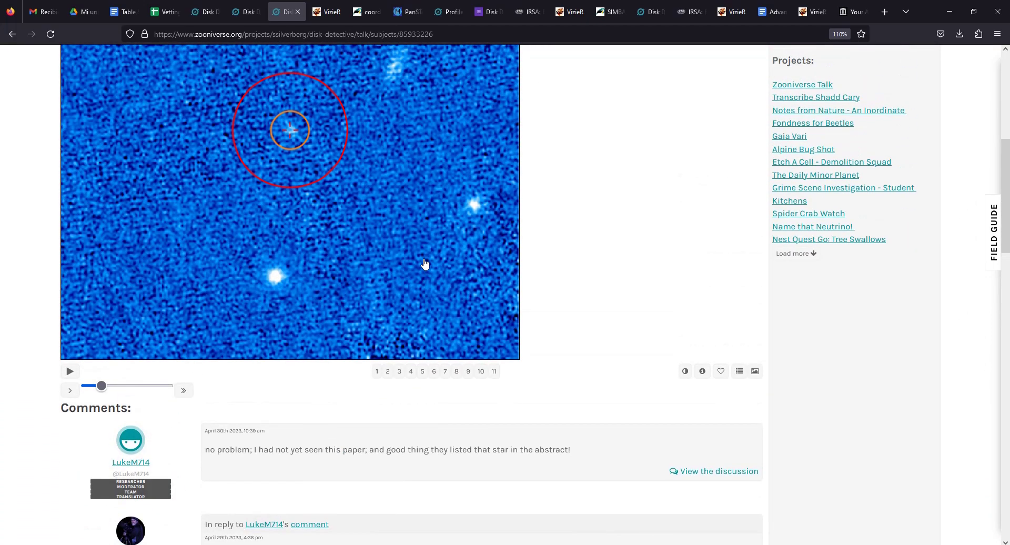
pyautogui.scroll(-3, 423, 263)
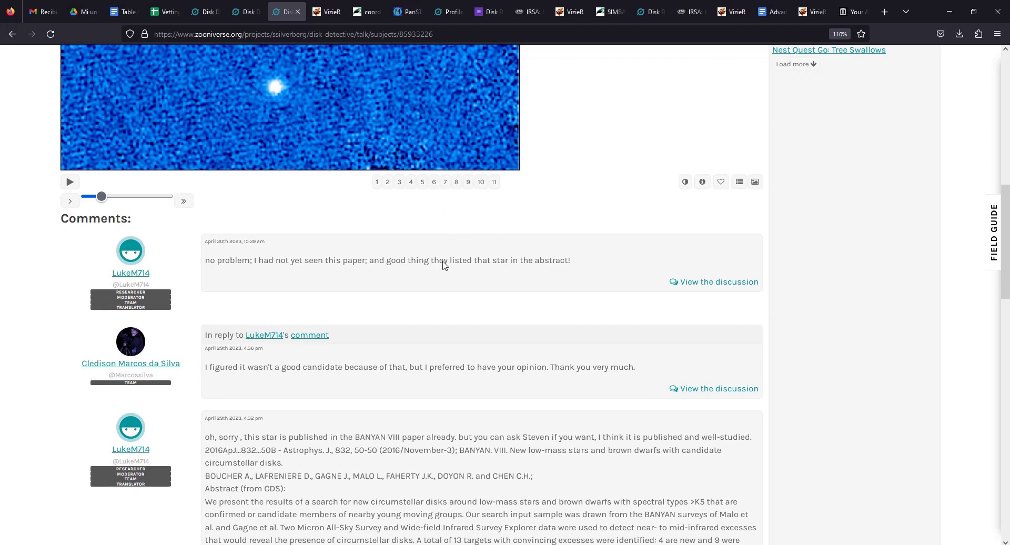
pyautogui.scroll(-1, 442, 264)
pyautogui.scroll(-2, 439, 341)
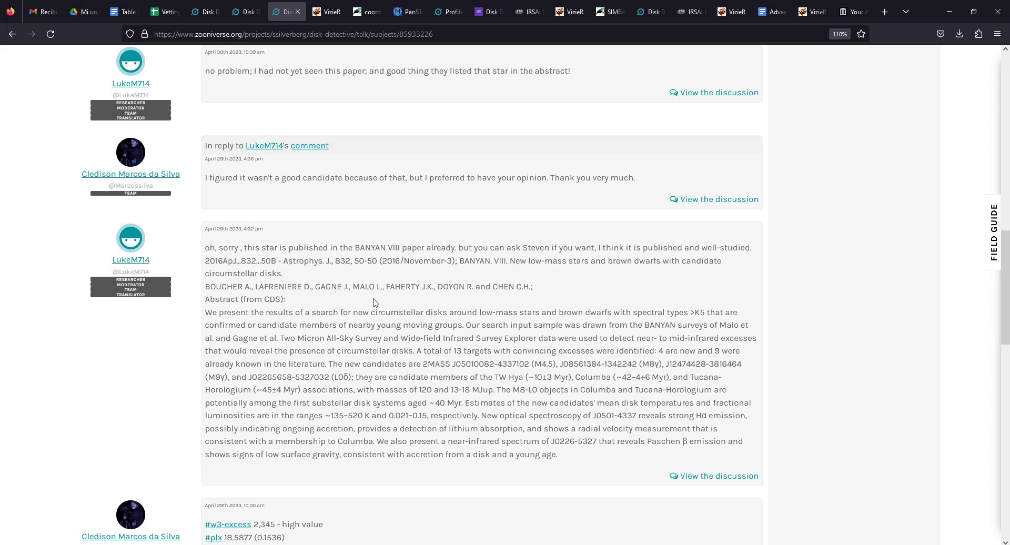
pyautogui.scroll(-2, 347, 216)
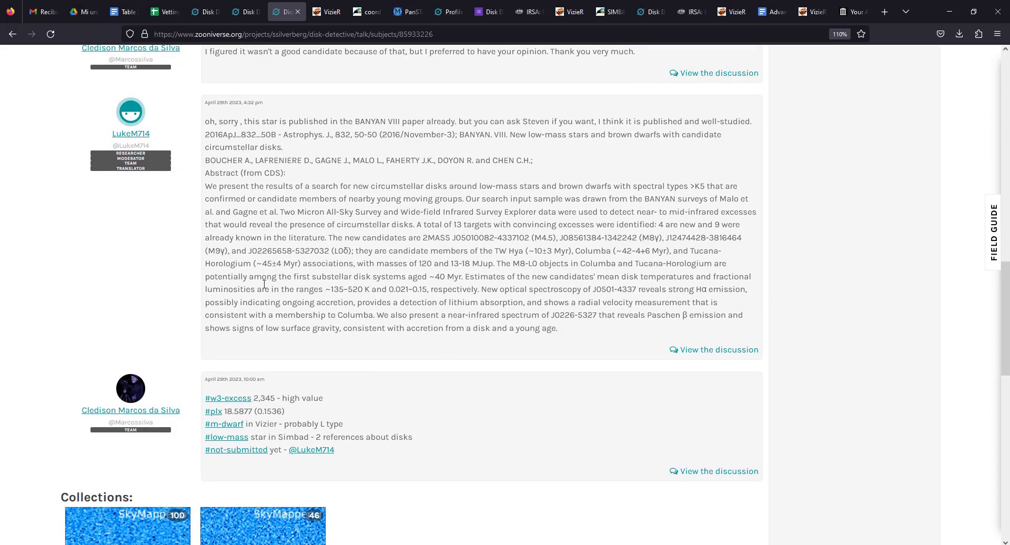
pyautogui.scroll(6, 177, 169)
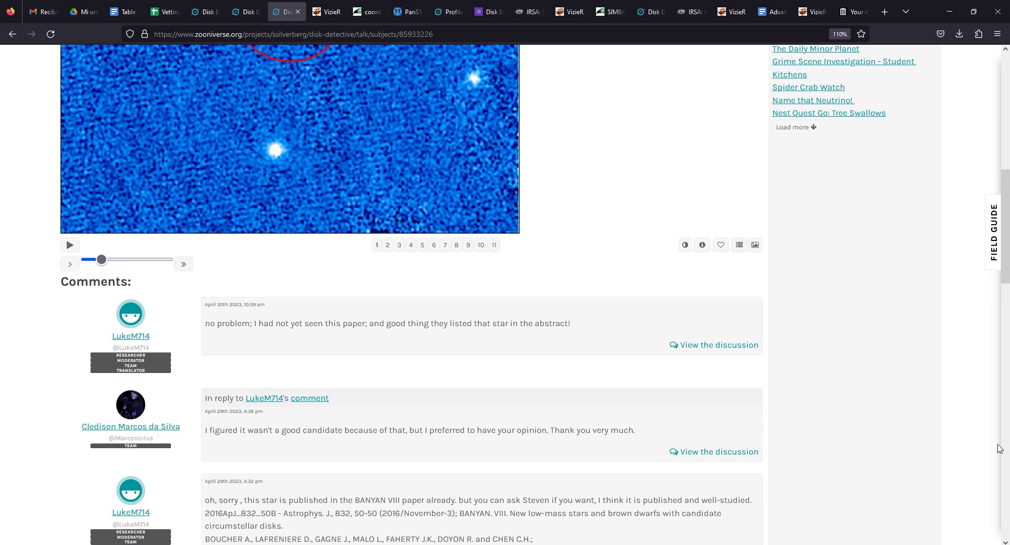
pyautogui.scroll(-3, 432, 299)
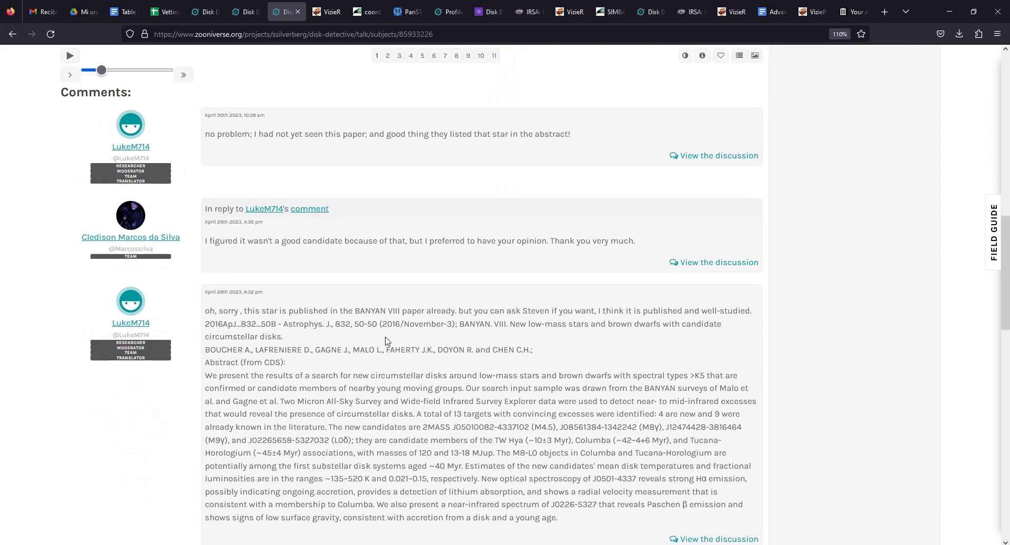
pyautogui.scroll(-5, 358, 344)
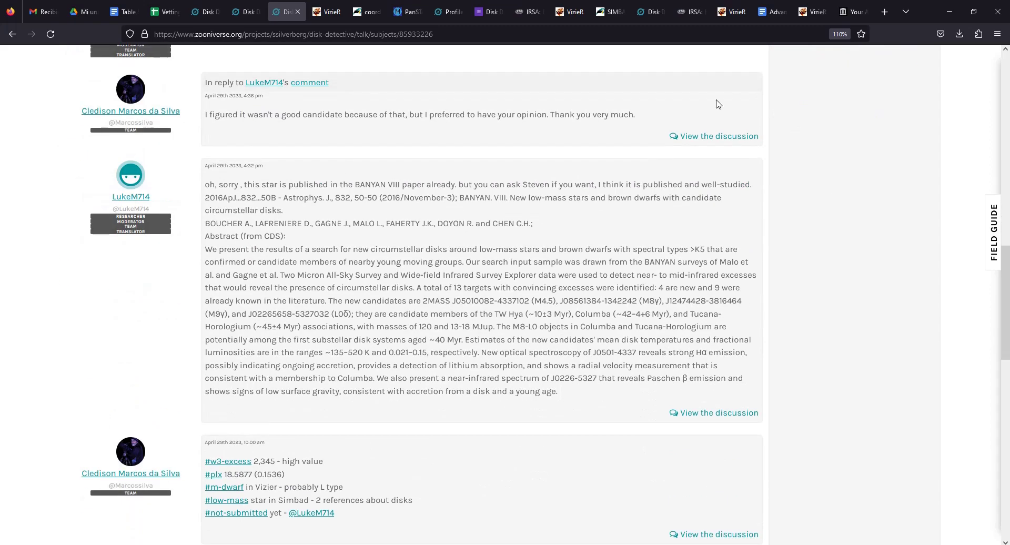
pyautogui.scroll(3, 412, 374)
pyautogui.scroll(1, 312, 286)
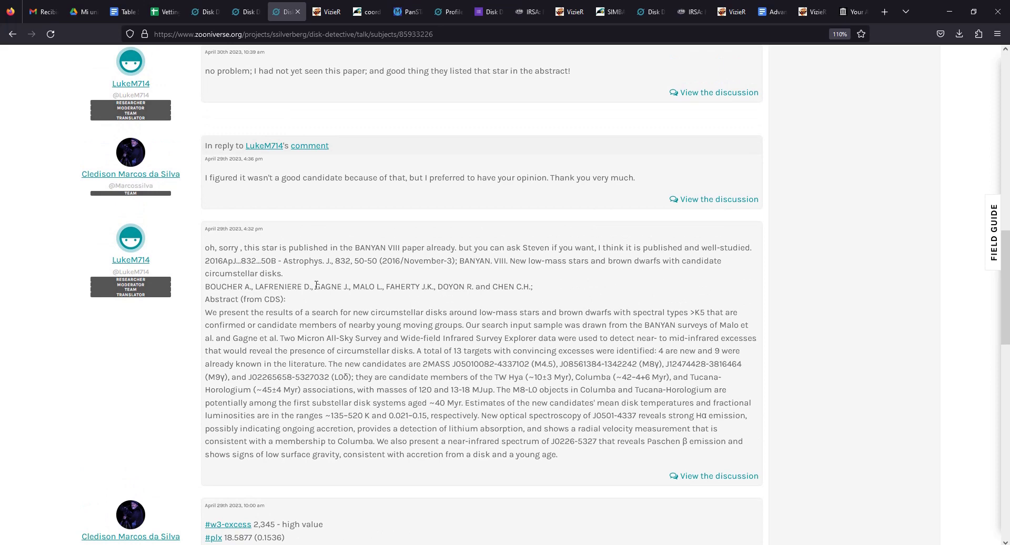
pyautogui.scroll(2, 316, 285)
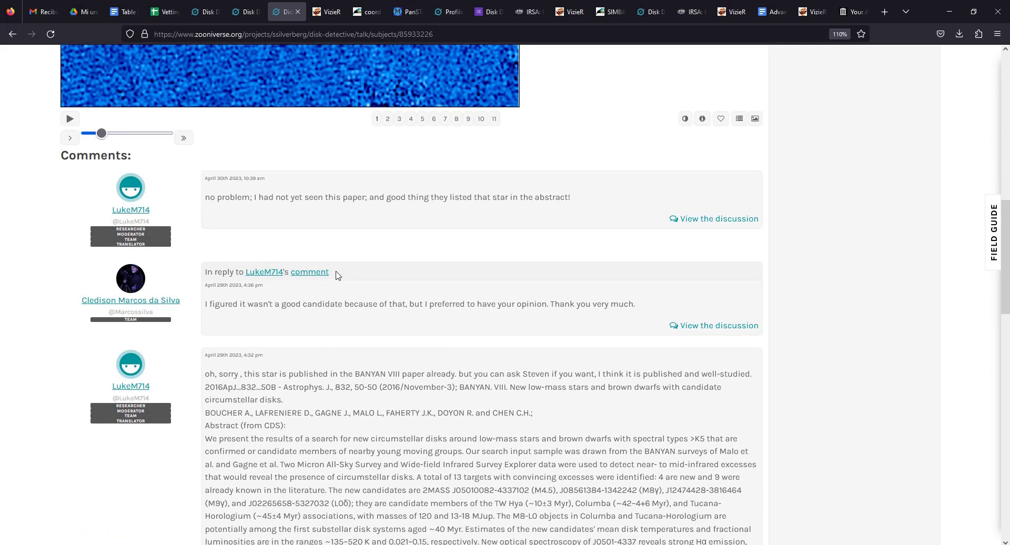
pyautogui.scroll(-4, 338, 272)
pyautogui.scroll(3, 340, 272)
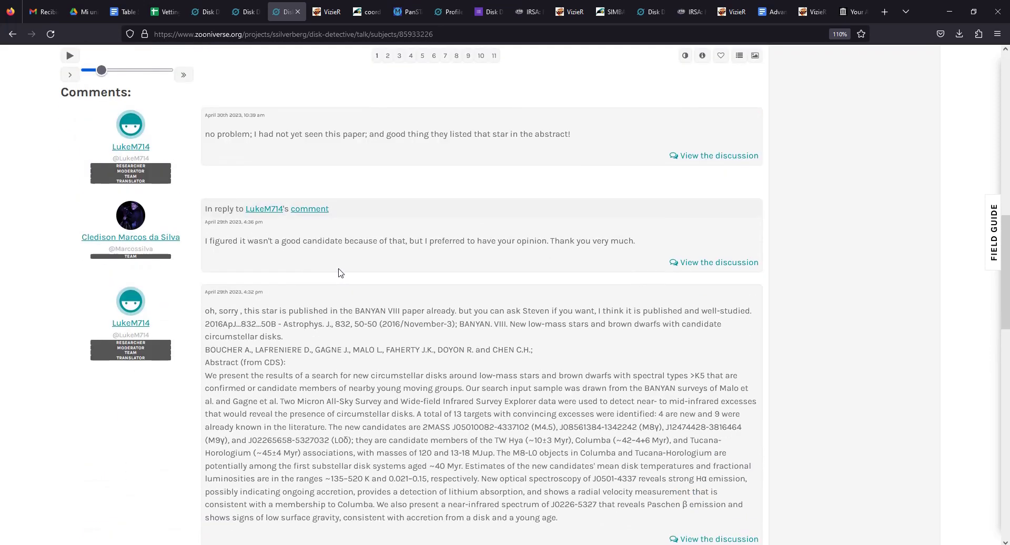
pyautogui.scroll(-3, 338, 272)
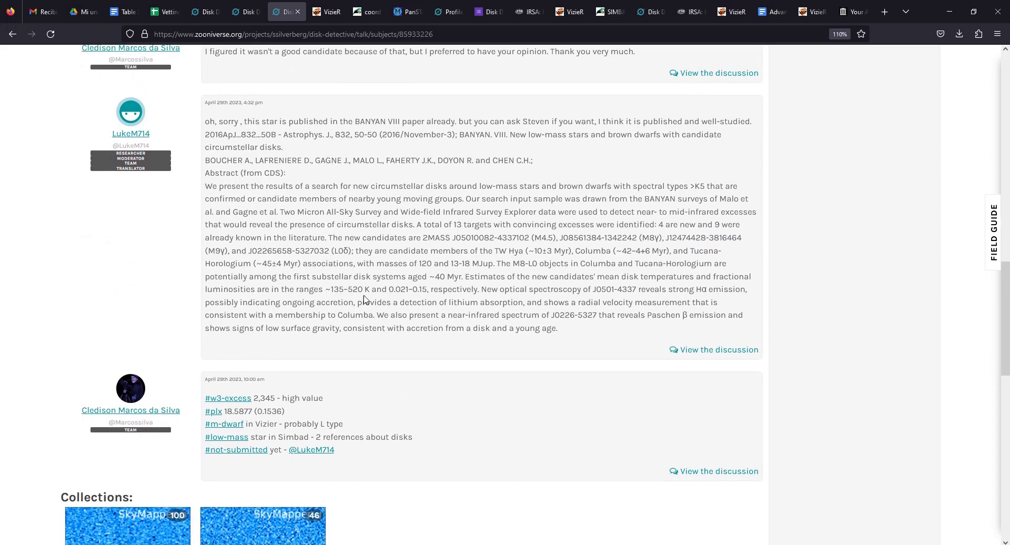
pyautogui.scroll(-2, 313, 278)
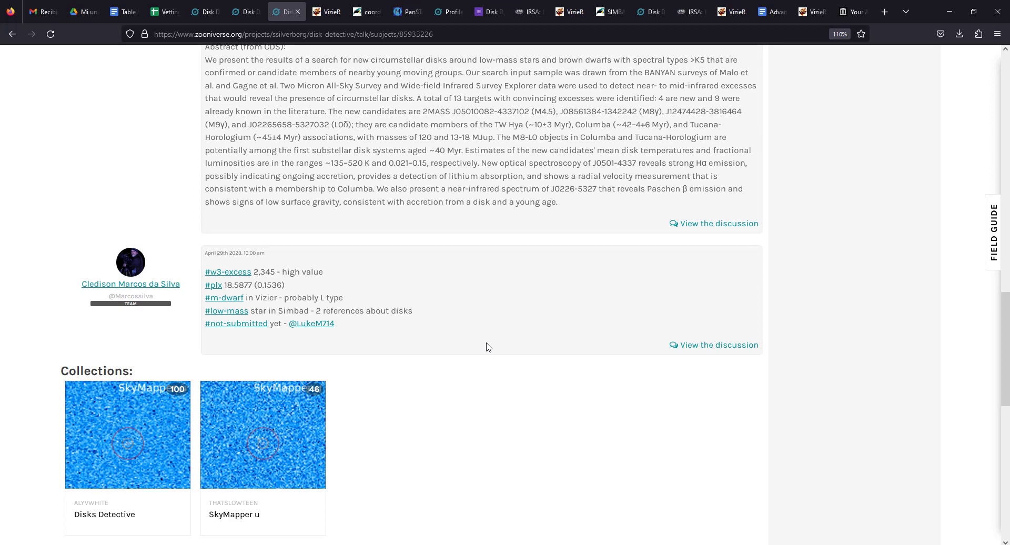
pyautogui.scroll(3, 567, 378)
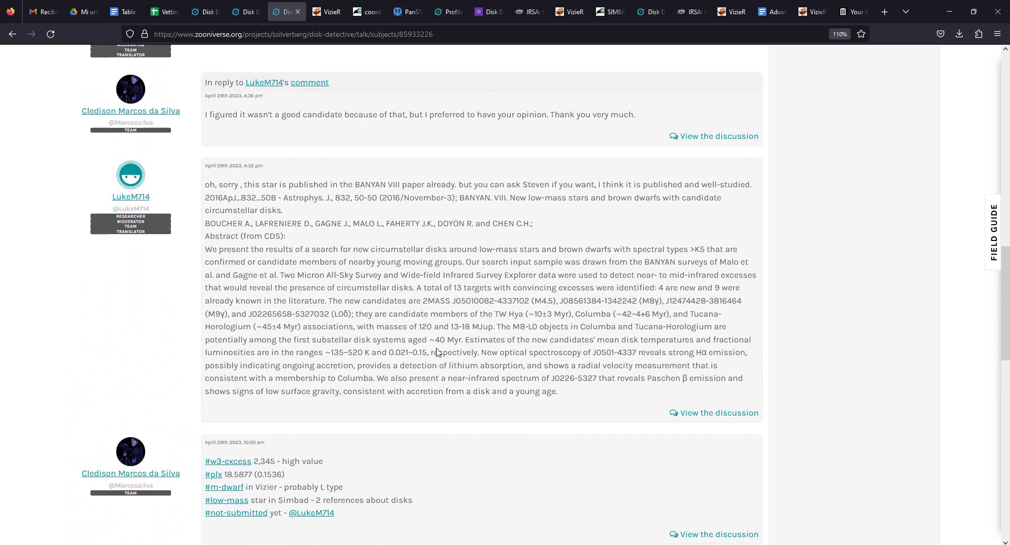
pyautogui.scroll(3, 359, 379)
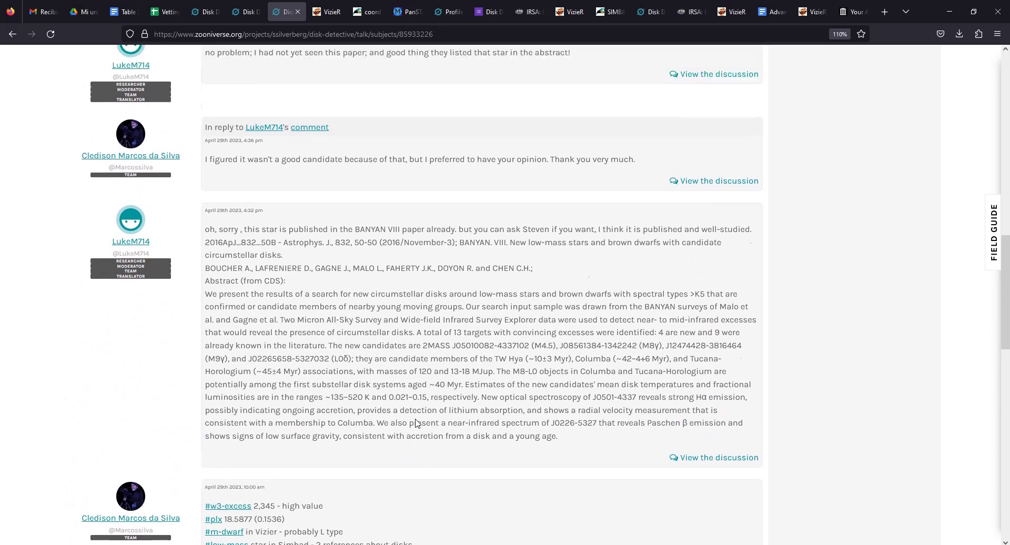
# Show the fifth image frame of the subject on its Talk page.
pyautogui.scroll(5, 485, 408)
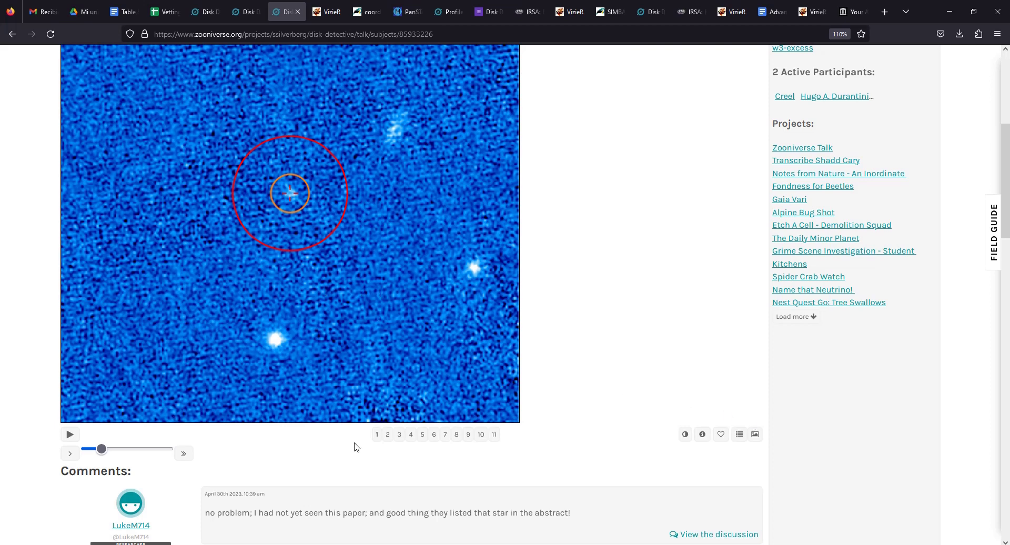
pyautogui.click(420, 437)
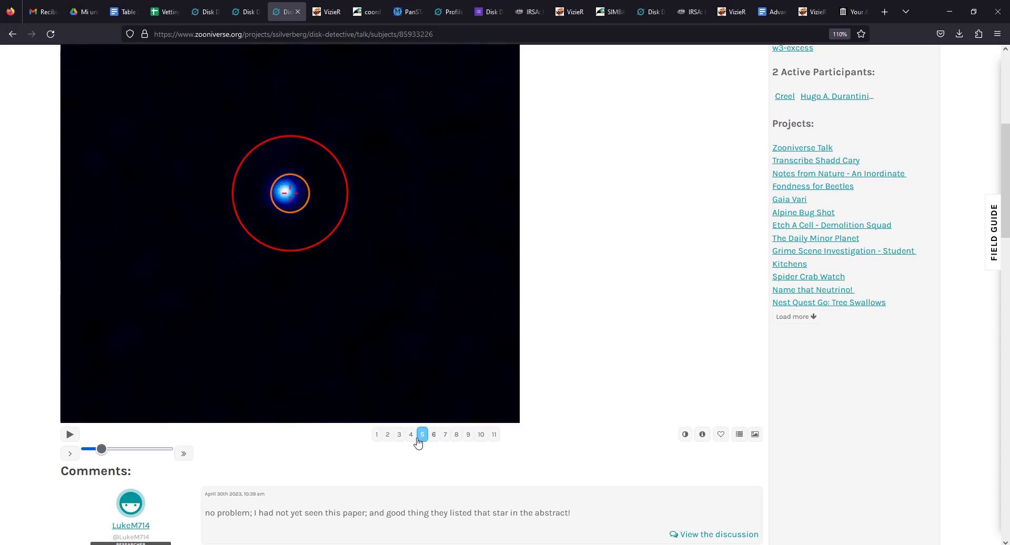
# Reread the Talk comments on subject 85933226, including the replies about its publication in the BANYAN VIII paper.
pyautogui.scroll(-5, 385, 429)
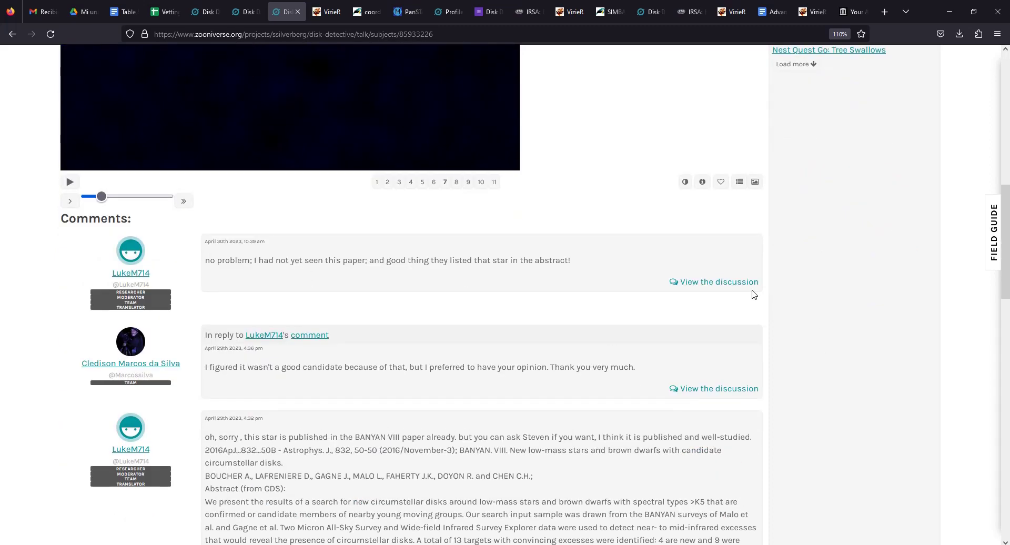
pyautogui.scroll(3, 638, 349)
pyautogui.scroll(-3, 638, 349)
pyautogui.scroll(-2, 428, 275)
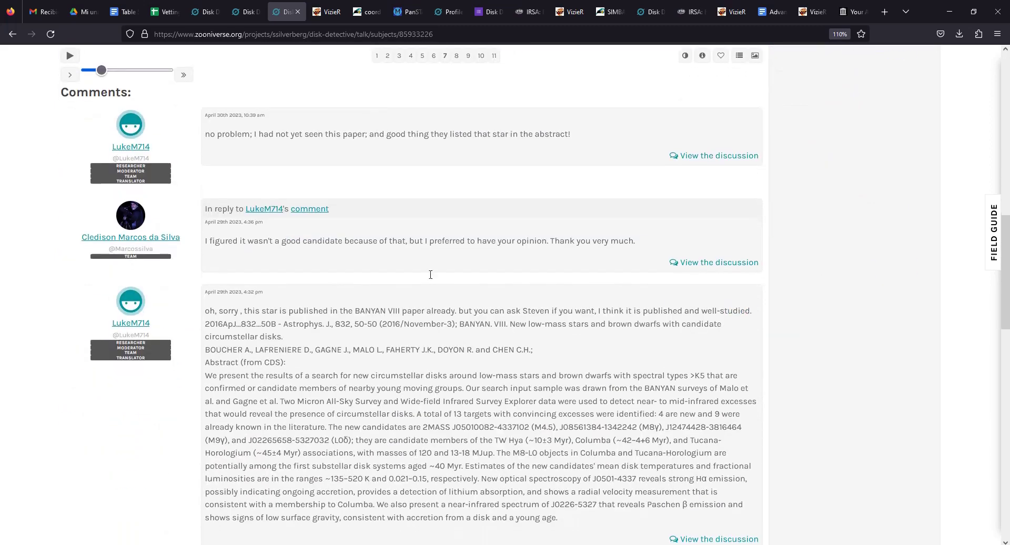
pyautogui.scroll(-6, 408, 258)
pyautogui.scroll(6, 412, 265)
pyautogui.scroll(4, 451, 319)
pyautogui.scroll(4, 450, 319)
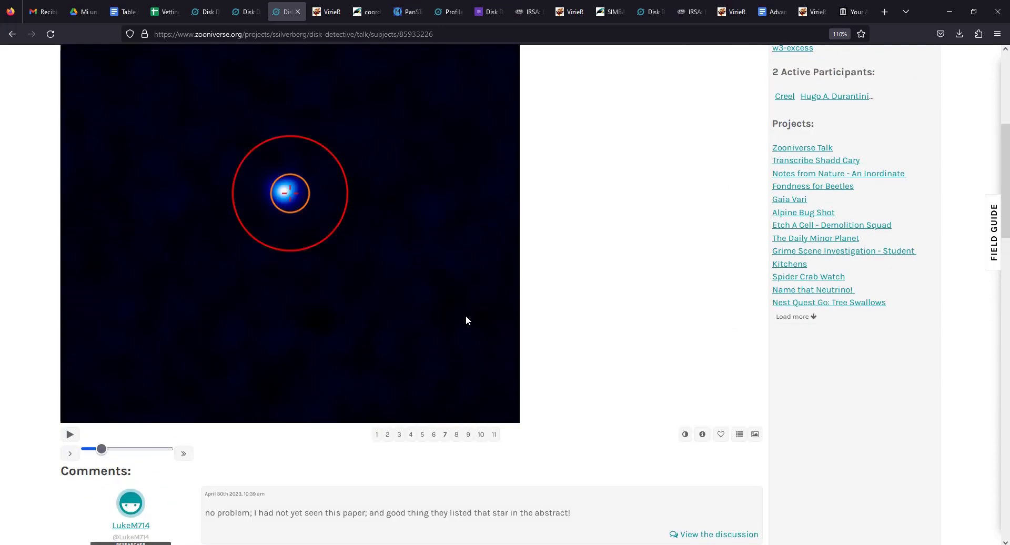
# Bookmark the Talk page of subject 85933226 in the Bookmarks Toolbar folder.
pyautogui.scroll(3, 466, 314)
pyautogui.click(863, 34)
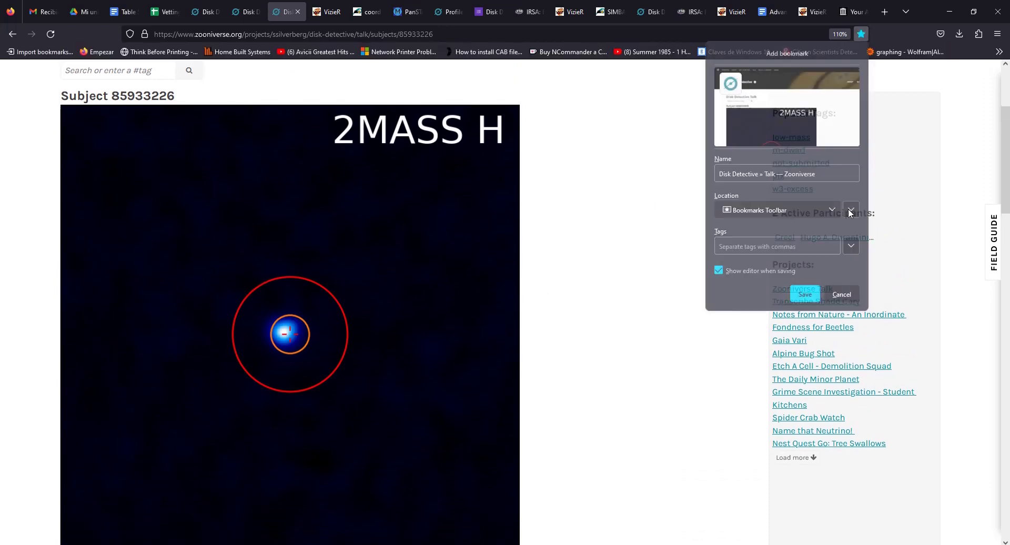
pyautogui.click(804, 296)
# Review the bookmarked subject's 2MASS H image, popular tags and comment thread once more.
pyautogui.scroll(-6, 510, 348)
pyautogui.scroll(-3, 461, 410)
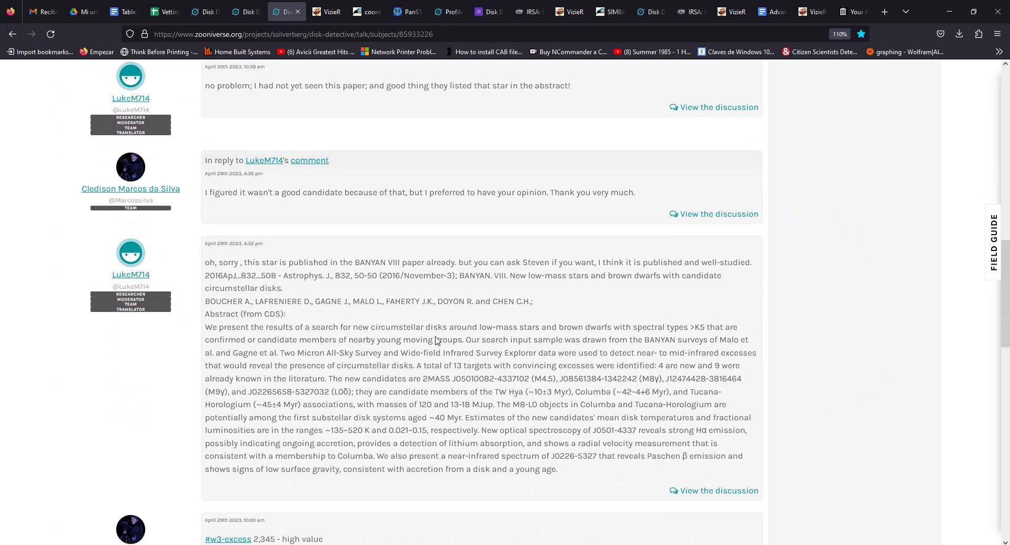
pyautogui.scroll(5, 435, 339)
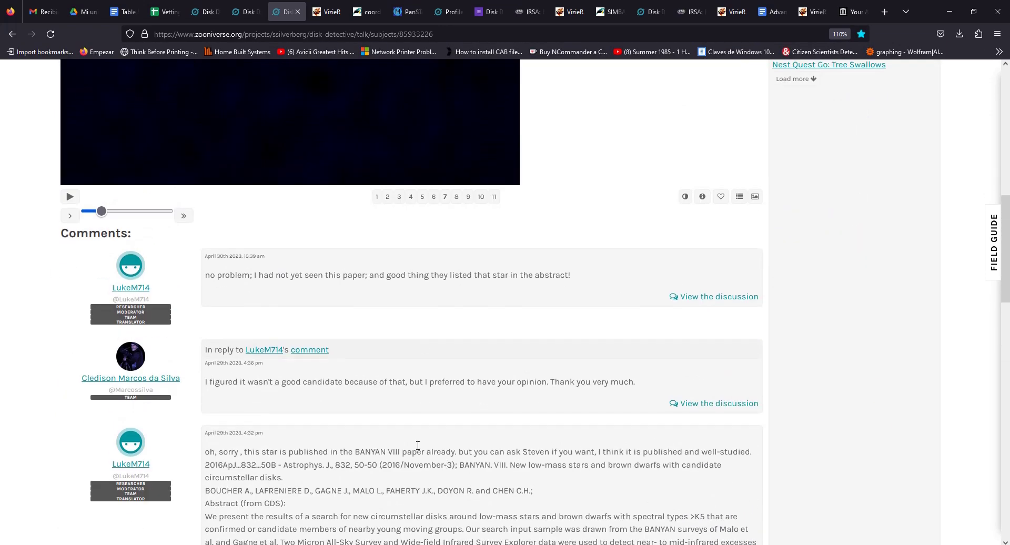
pyautogui.scroll(5, 589, 397)
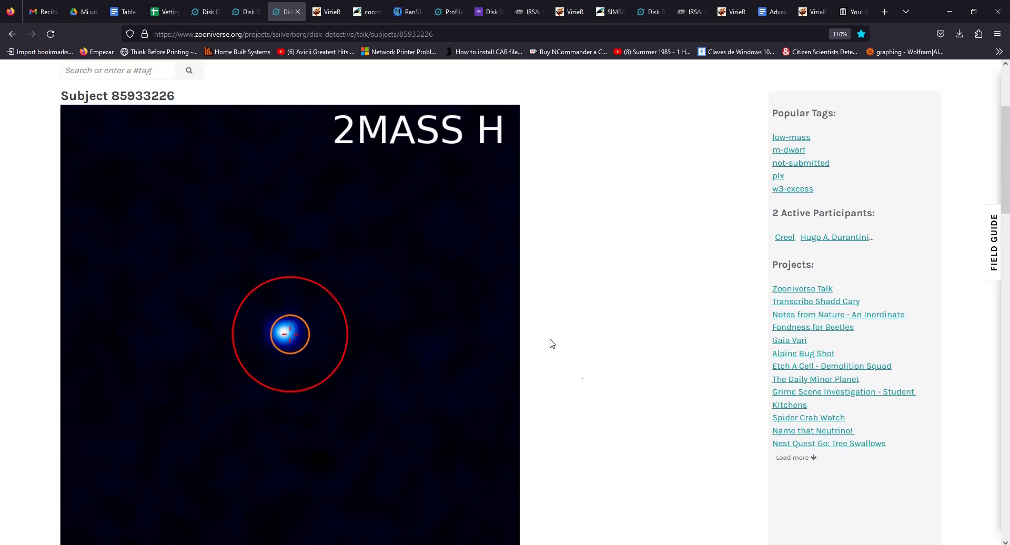
pyautogui.scroll(-6, 568, 395)
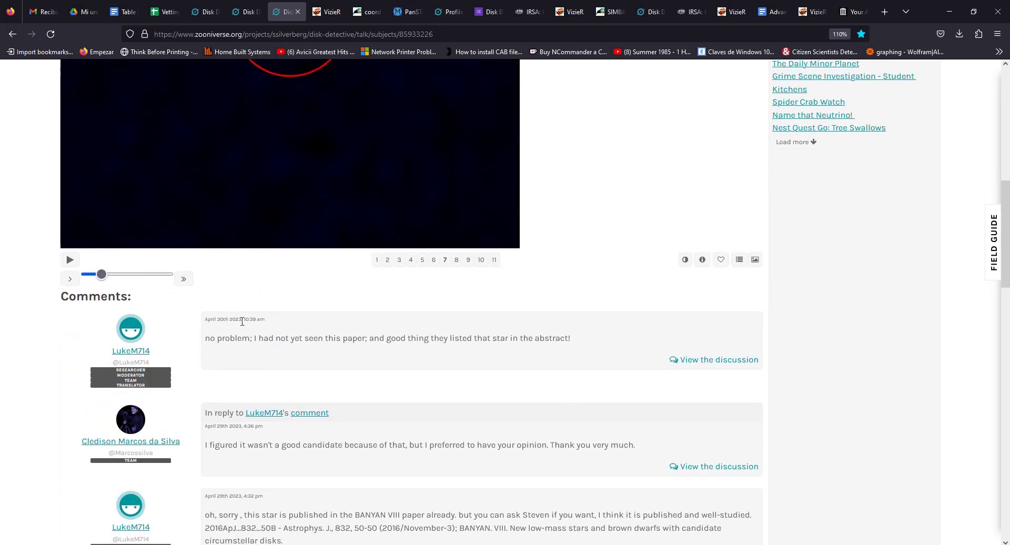
pyautogui.scroll(6, 547, 368)
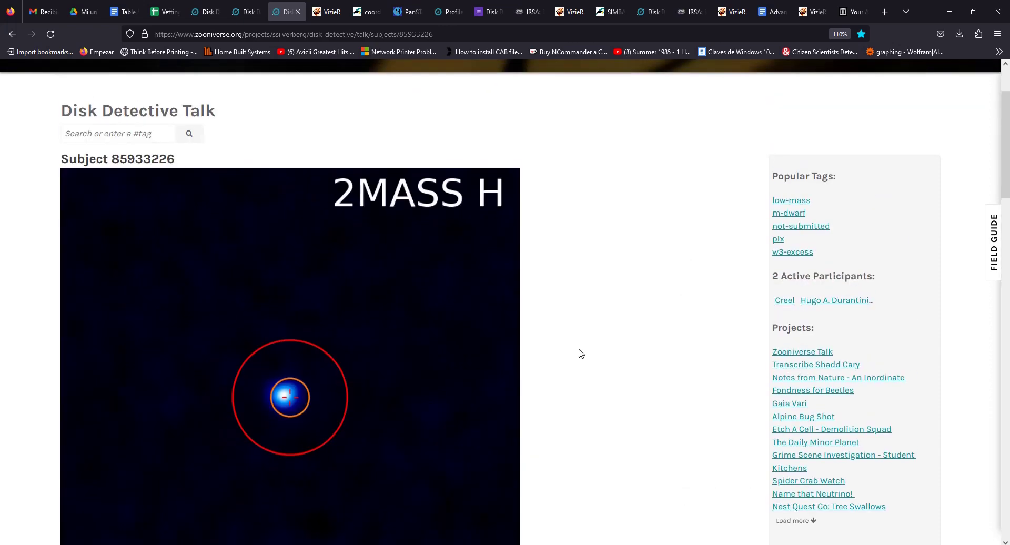
pyautogui.scroll(-7, 621, 347)
pyautogui.scroll(4, 610, 357)
pyautogui.scroll(2, 612, 358)
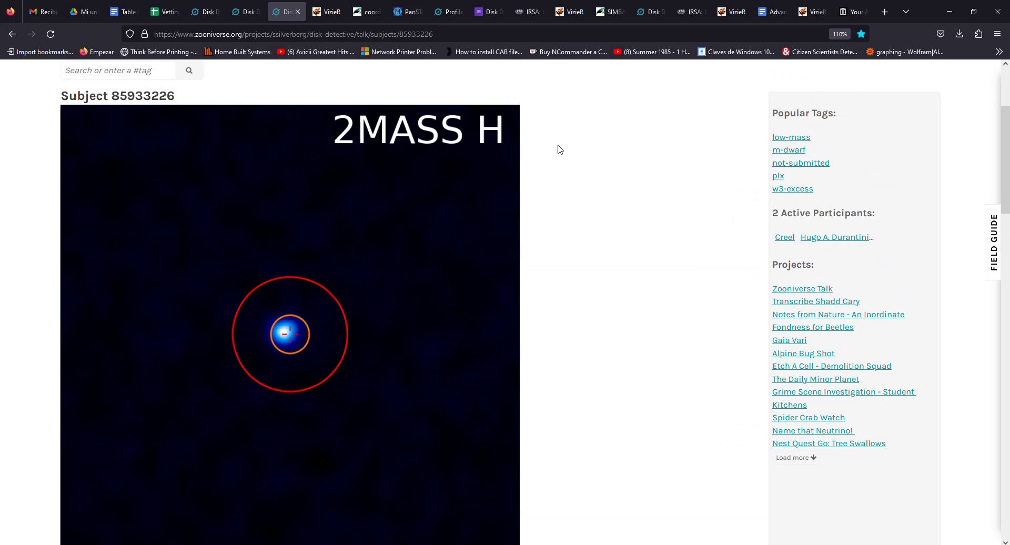
pyautogui.scroll(3, 631, 158)
# Open a new subject for classification, play its image frames and mark that the object moves off the crosshairs in ONLY the 2MASS images.
pyautogui.click(748, 134)
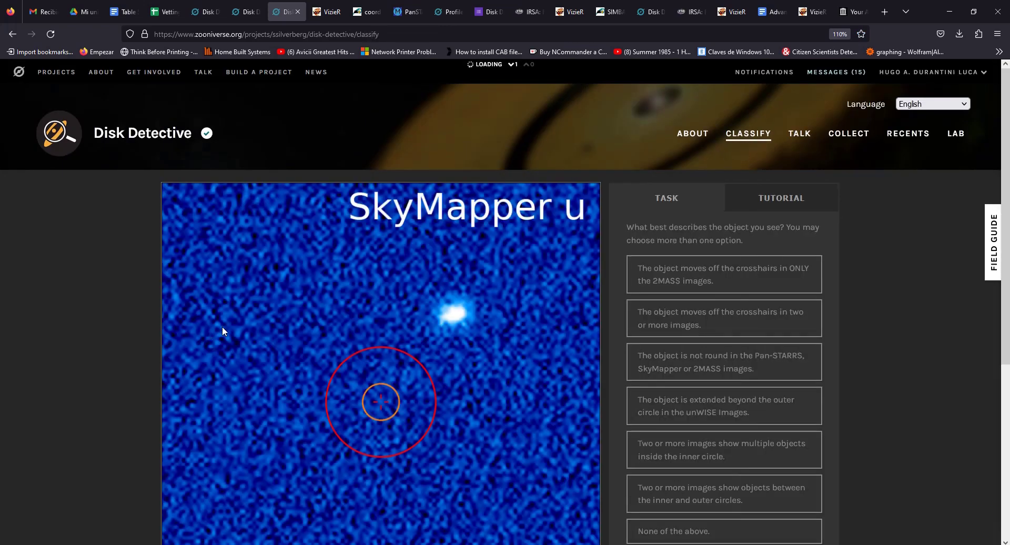
pyautogui.scroll(-3, 190, 411)
pyautogui.click(168, 504)
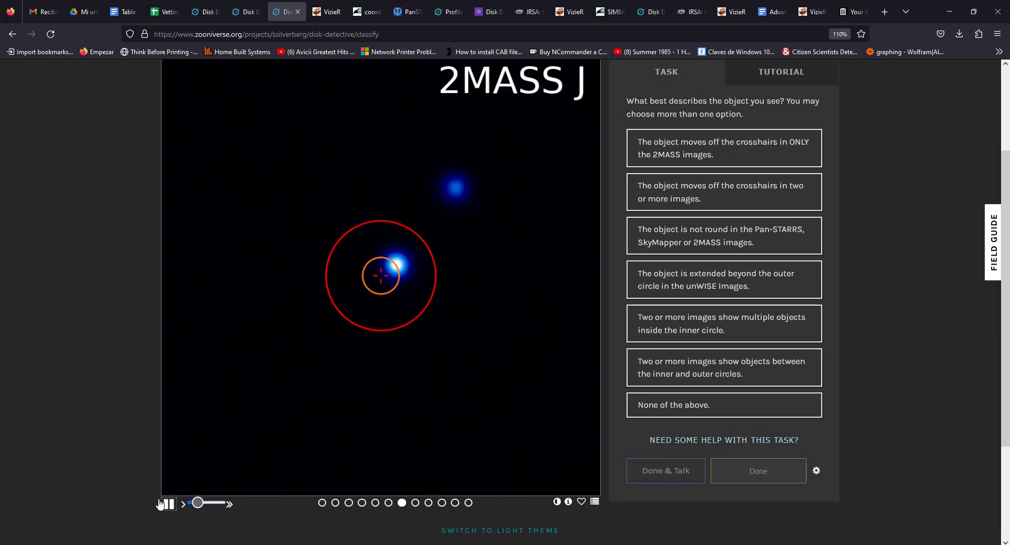
pyautogui.click(688, 180)
pyautogui.click(689, 151)
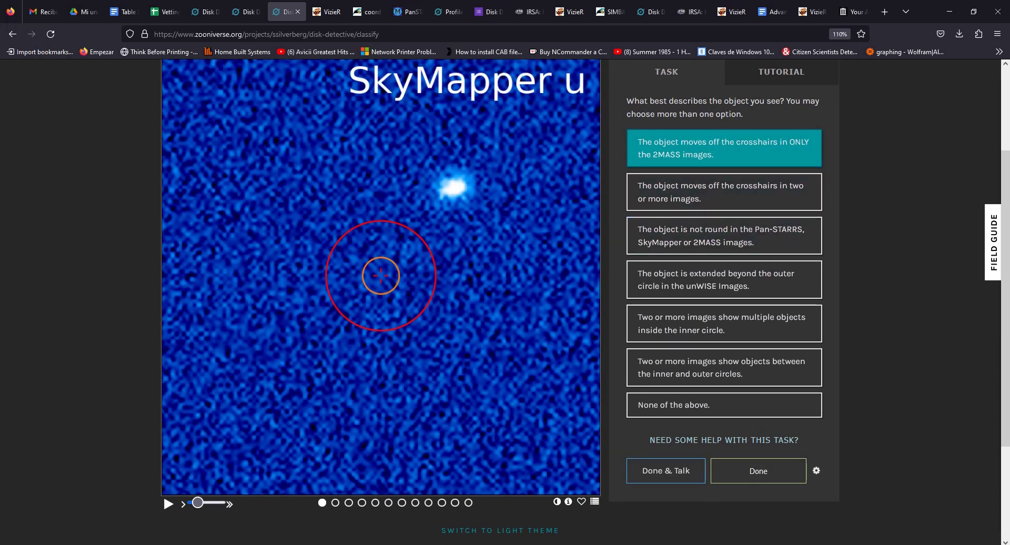
# Compare the unWISE w3 frame with an earlier frame and mark the object as extended beyond the outer circle in the unWISE images.
pyautogui.click(468, 503)
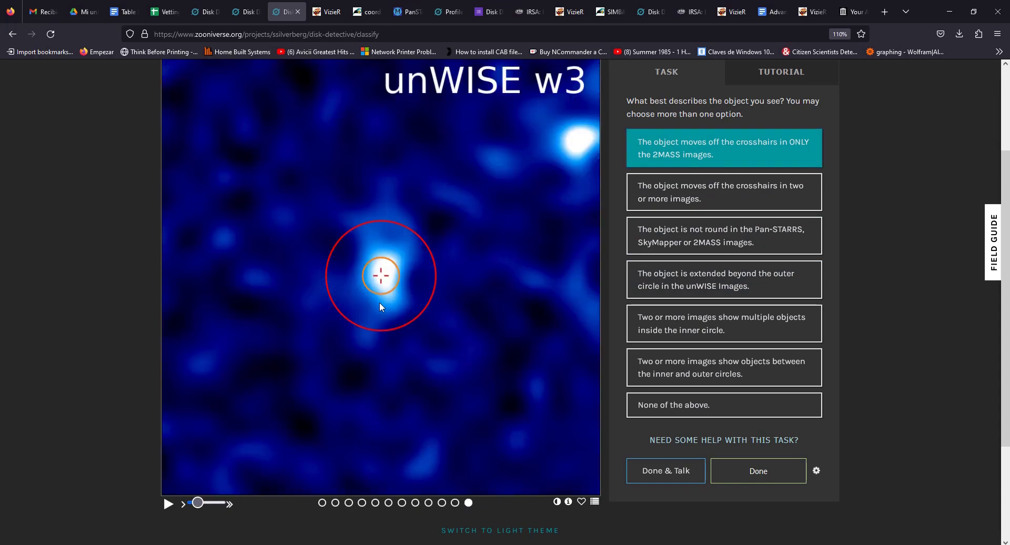
pyautogui.click(388, 504)
pyautogui.click(468, 503)
pyautogui.click(658, 284)
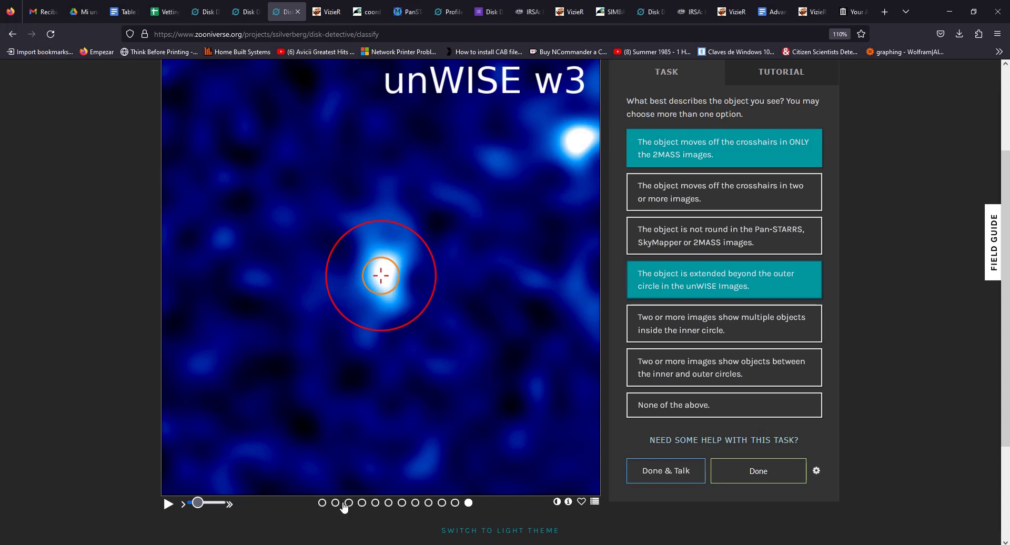
# Recheck the unWISE w3 and SkyMapper i frames, and submit the classification without opening Talk.
pyautogui.click(390, 505)
pyautogui.click(468, 504)
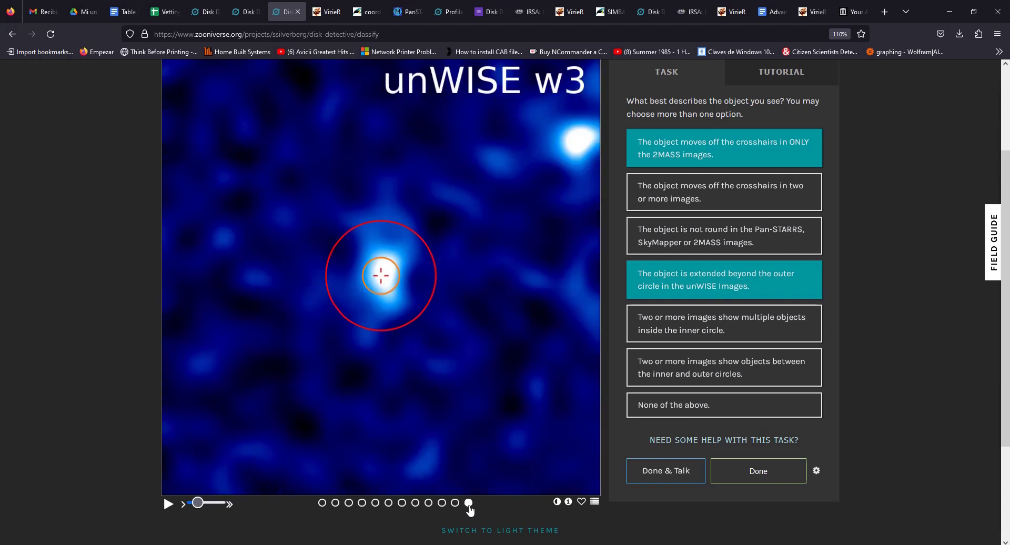
pyautogui.click(376, 503)
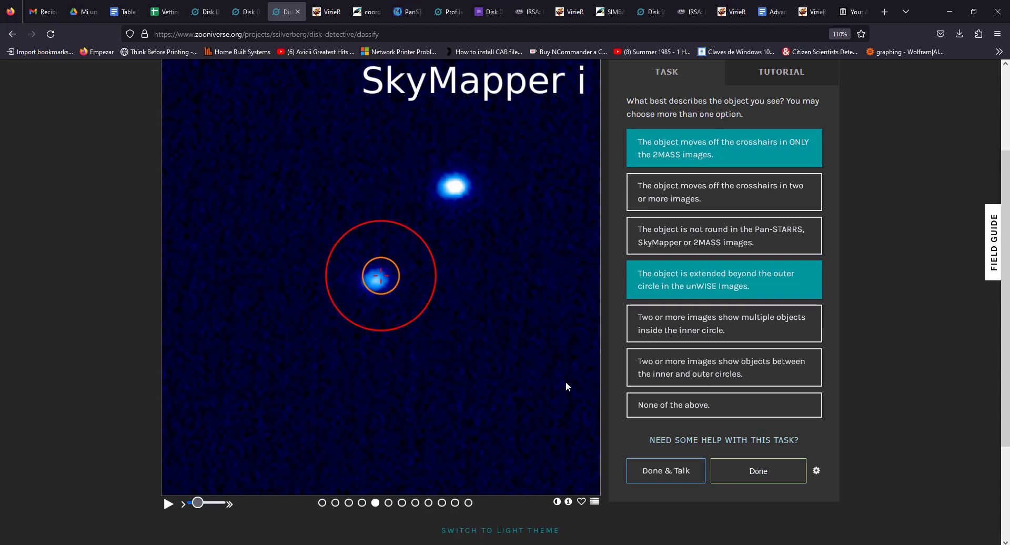
pyautogui.click(713, 475)
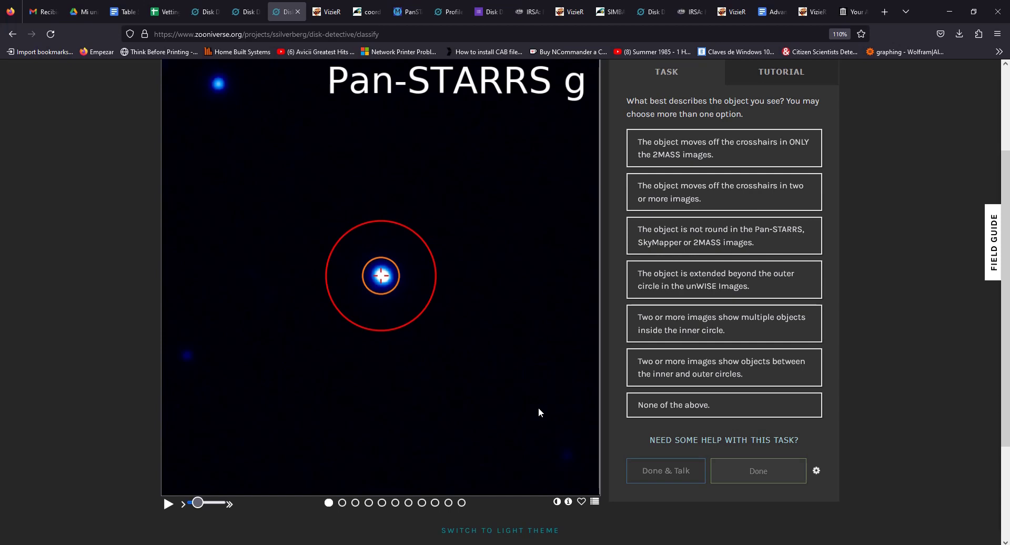
# Look over the new subject's Pan-STARRS g frame, consult the WISE and 2MASS catalogue tables in VizieR, and return to the classification page.
pyautogui.scroll(3, 534, 397)
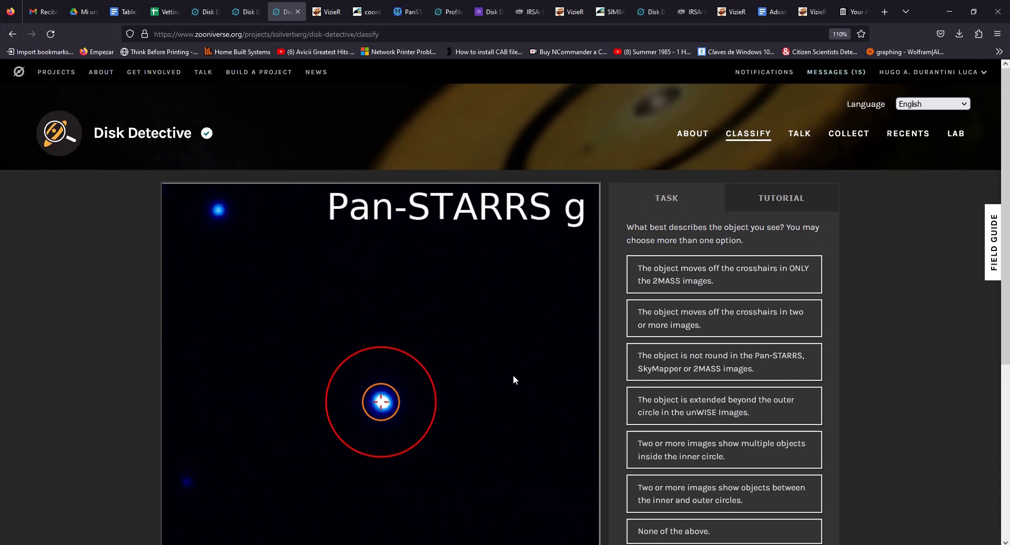
pyautogui.scroll(-3, 437, 408)
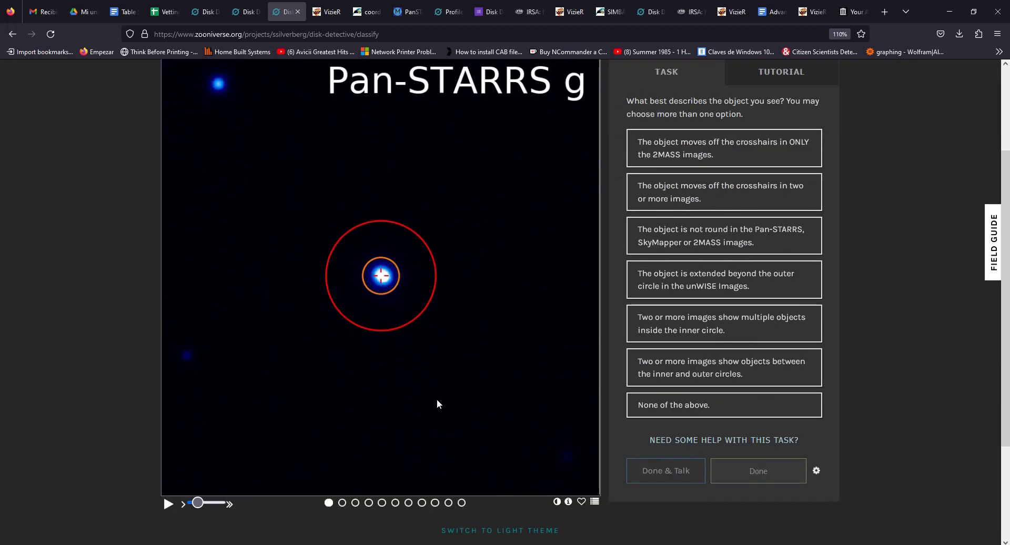
pyautogui.click(572, 12)
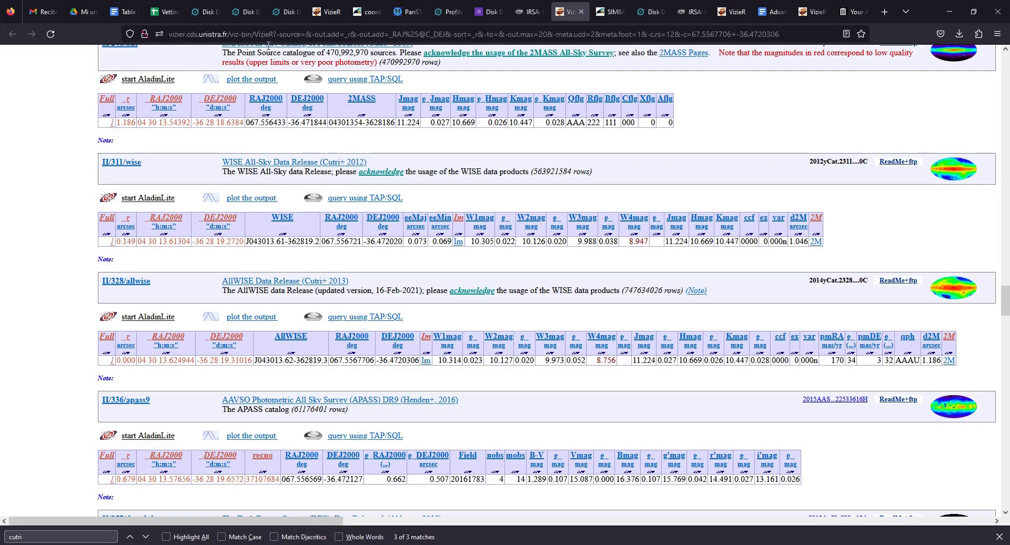
pyautogui.click(284, 12)
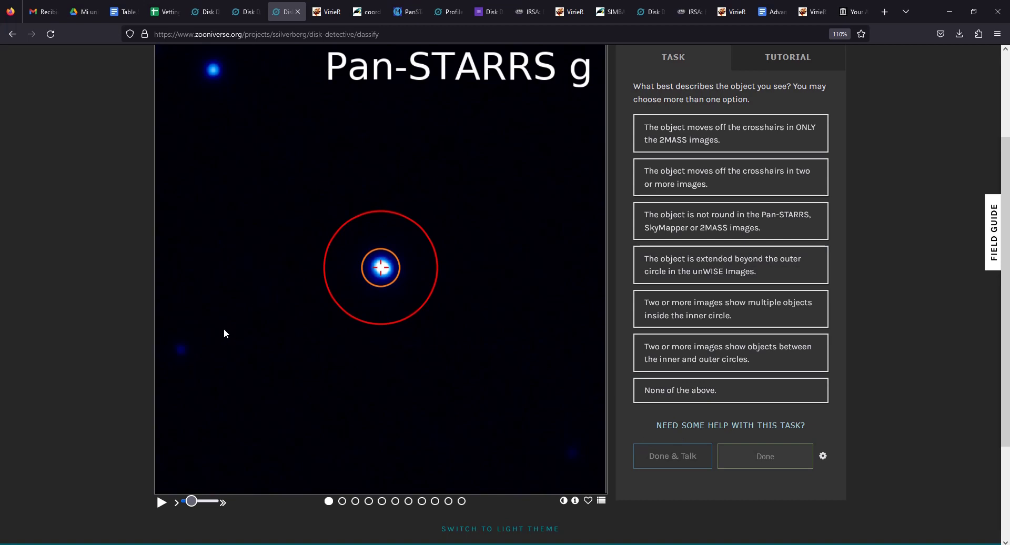
# Open the Zooniverse home page in a new tab and switch to it.
pyautogui.scroll(2, 324, 342)
pyautogui.scroll(-2, 323, 347)
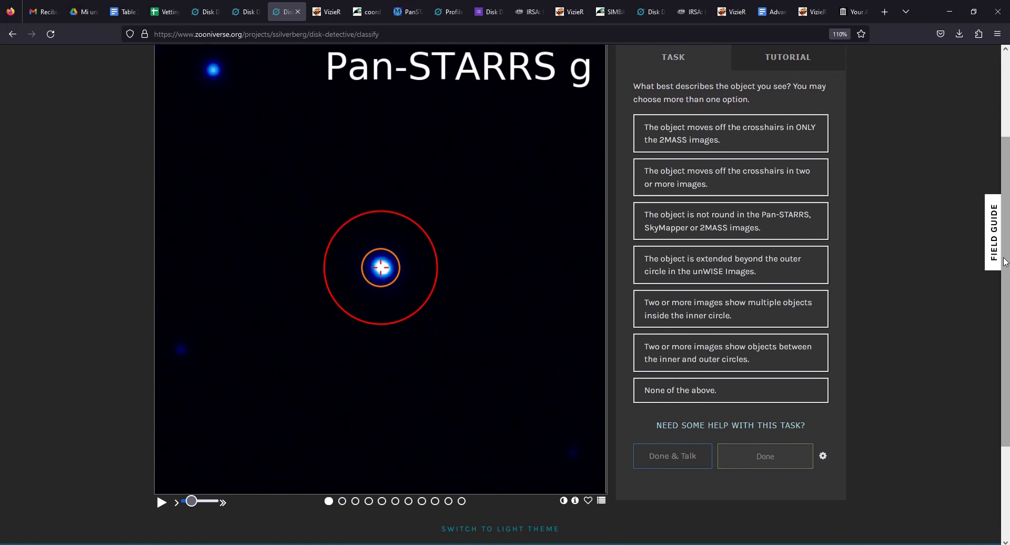
pyautogui.moveTo(1004, 263); pyautogui.dragTo(1005, 239)
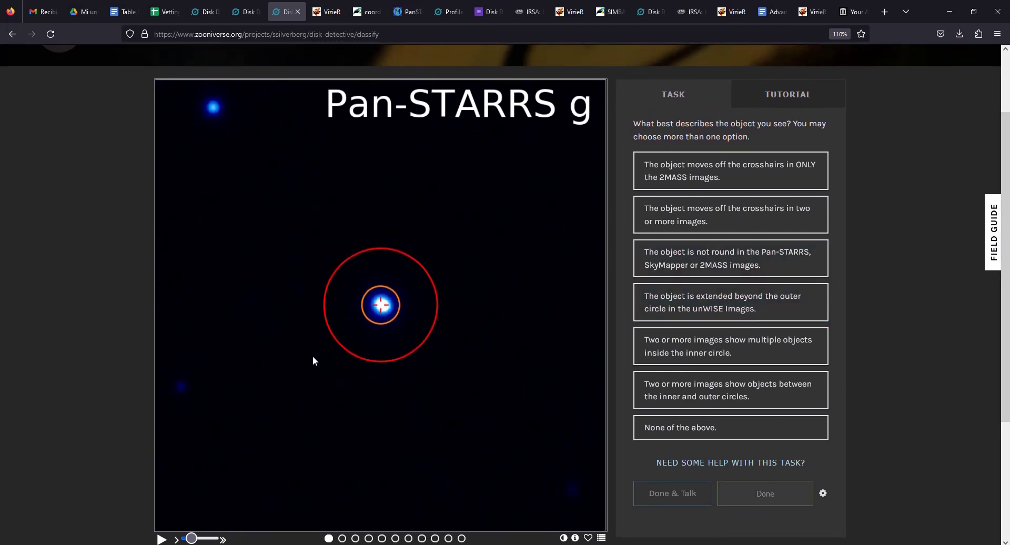
pyautogui.scroll(3, 350, 403)
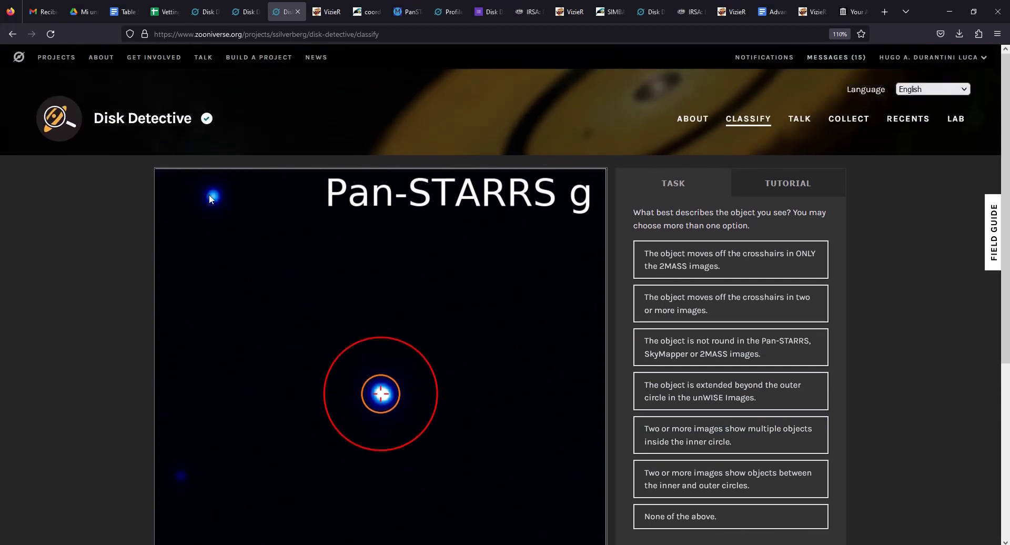
pyautogui.rightClick(19, 59)
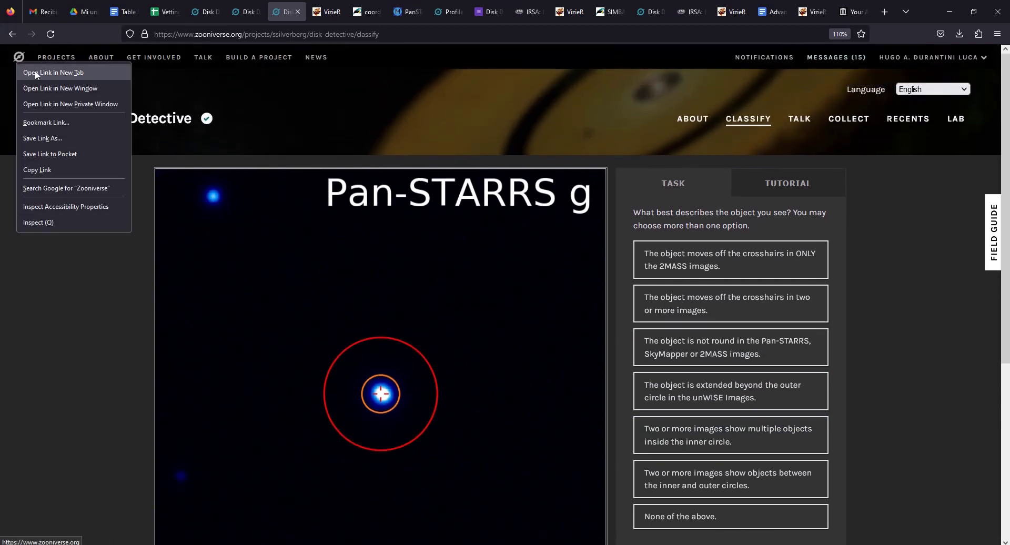
pyautogui.click(35, 71)
pyautogui.click(340, 12)
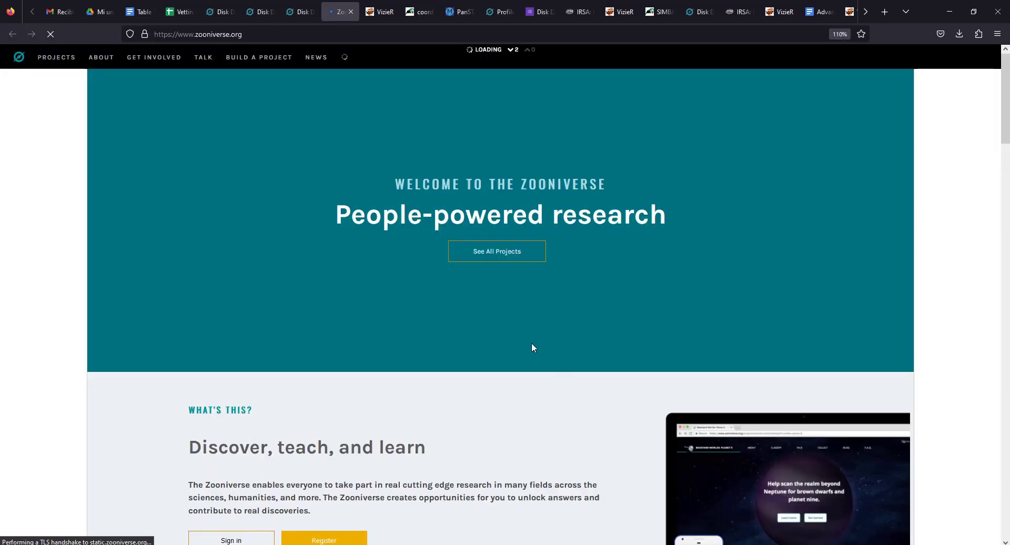
# Look through the featured projects and project updates on the Zooniverse home page.
pyautogui.scroll(-3, 531, 342)
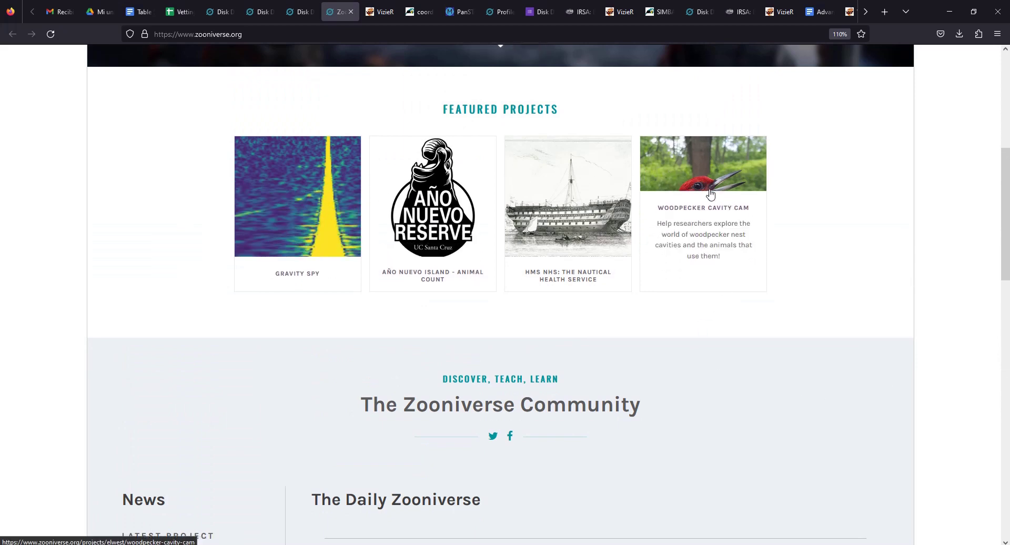
pyautogui.scroll(-10, 614, 308)
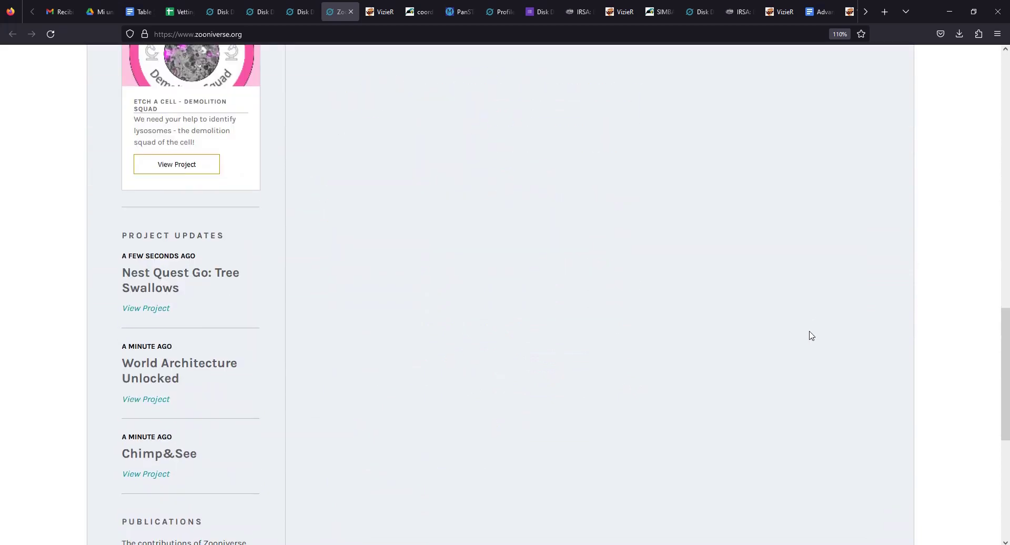
pyautogui.scroll(14, 810, 336)
pyautogui.scroll(2, 768, 341)
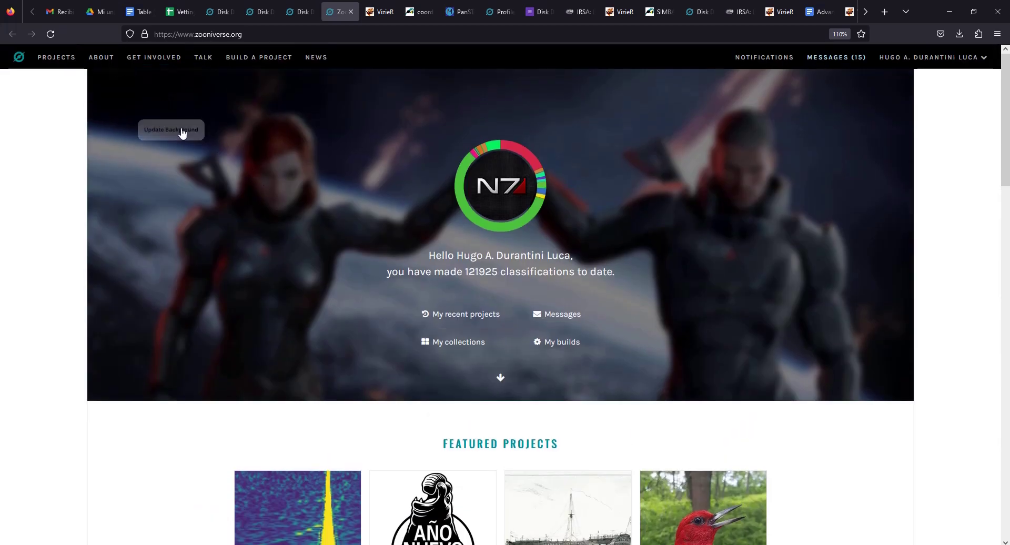
# Open the Zooniverse projects list and browse the most recently launched projects on its first page.
pyautogui.click(58, 58)
pyautogui.scroll(-8, 858, 257)
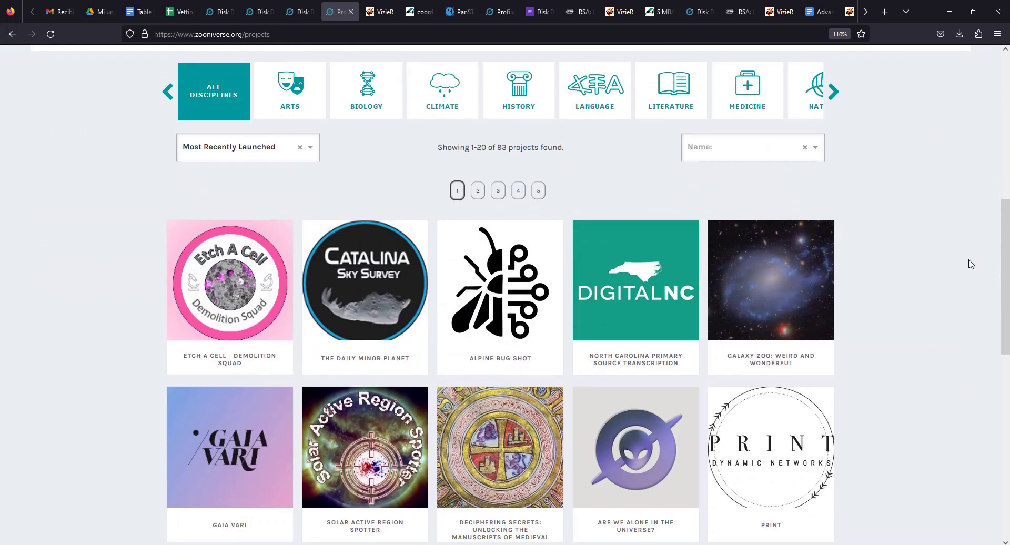
pyautogui.scroll(-3, 954, 264)
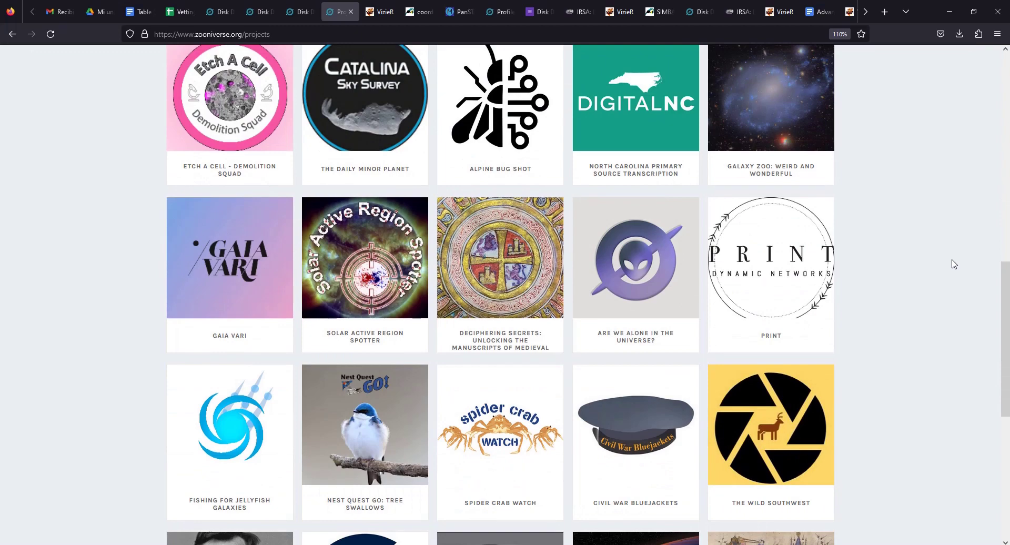
pyautogui.scroll(-6, 953, 264)
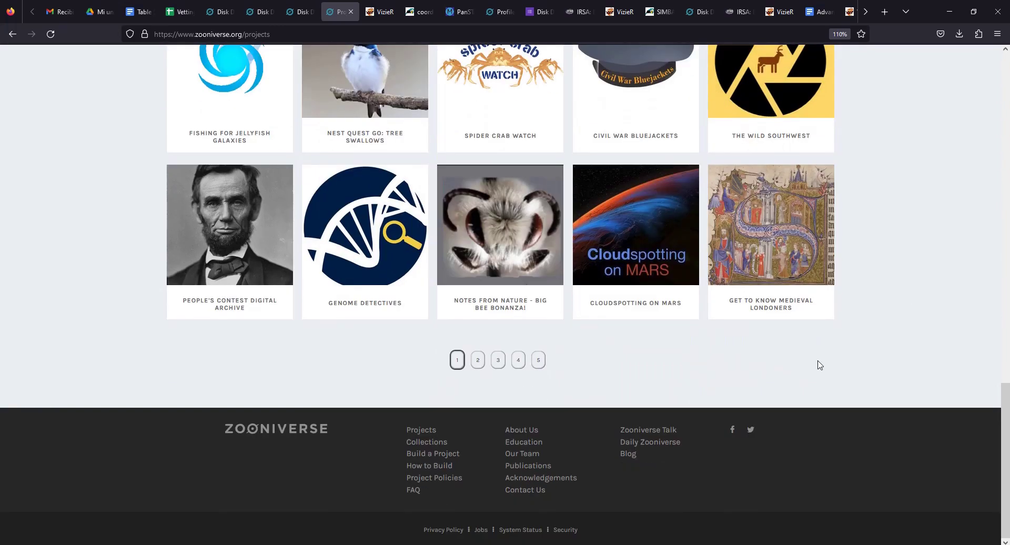
pyautogui.scroll(3, 910, 389)
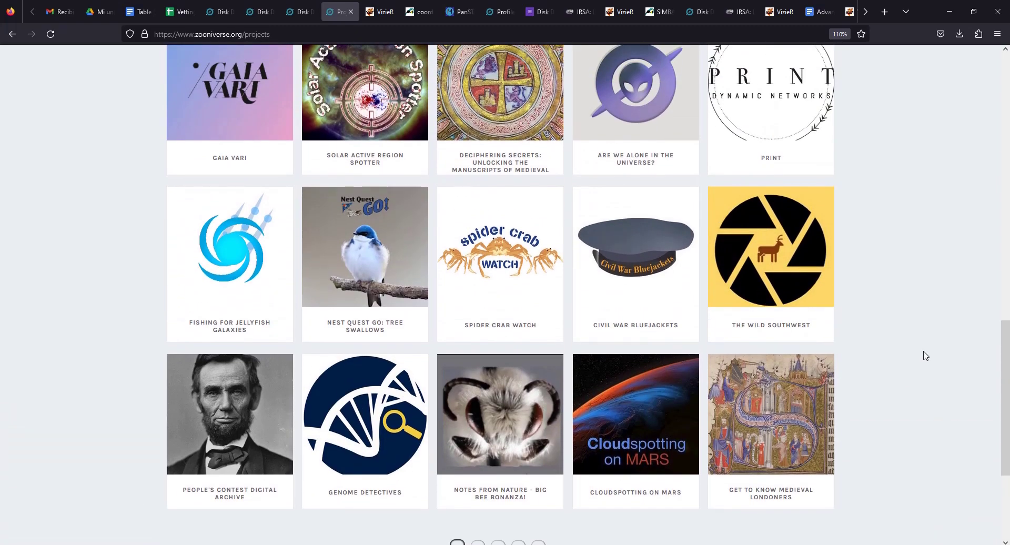
pyautogui.scroll(2, 910, 387)
pyautogui.scroll(2, 910, 388)
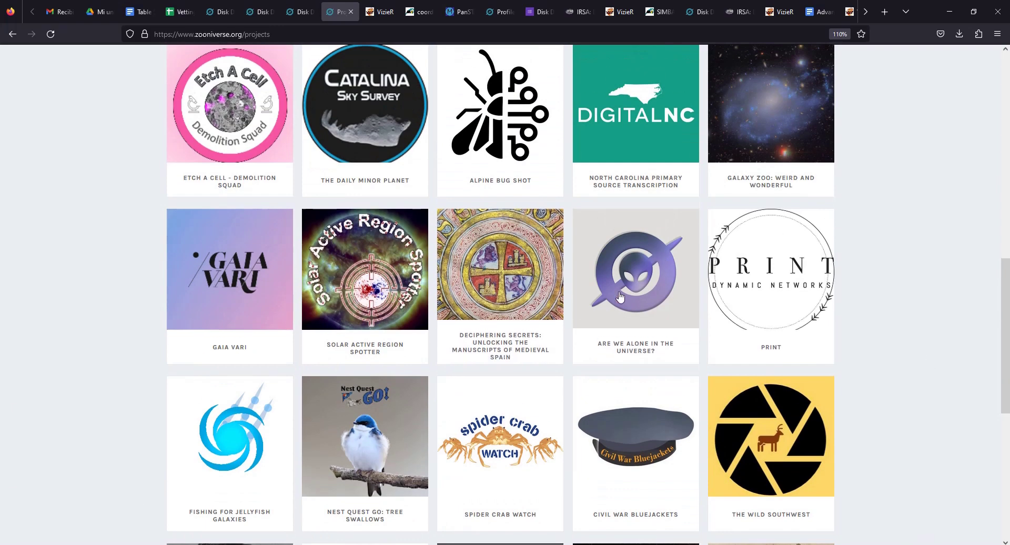
# Open the "Are we alone in the universe?" project and look over its sample signal images, statistics and project description.
pyautogui.click(638, 267)
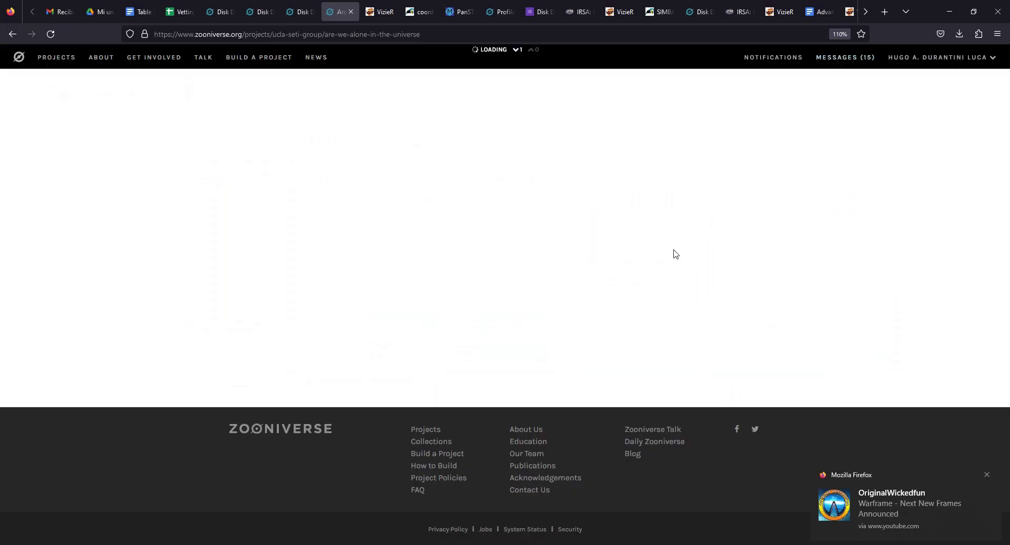
pyautogui.scroll(-7, 394, 240)
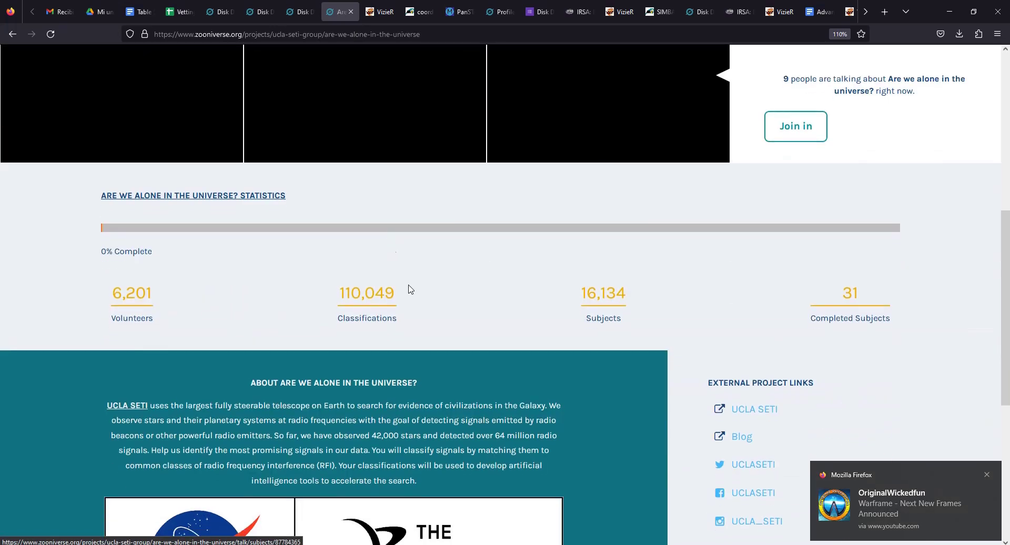
pyautogui.scroll(3, 408, 289)
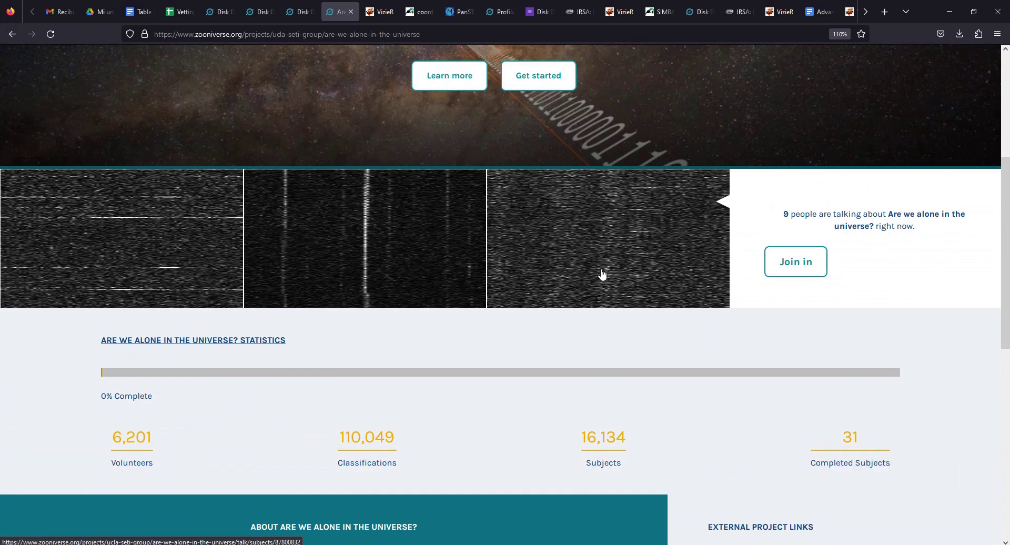
pyautogui.scroll(-1, 563, 281)
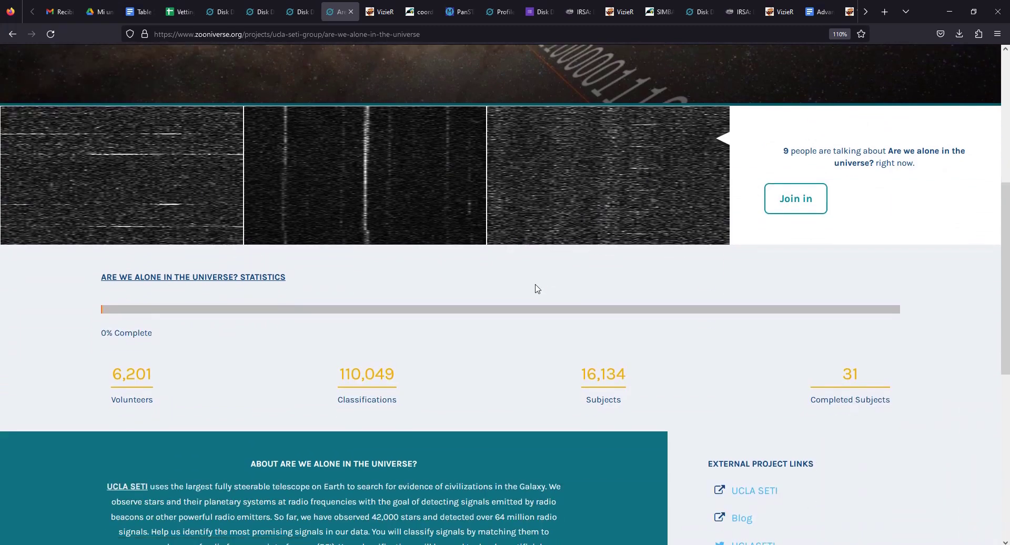
pyautogui.scroll(1, 473, 350)
pyautogui.scroll(2, 473, 352)
pyautogui.scroll(-1, 478, 440)
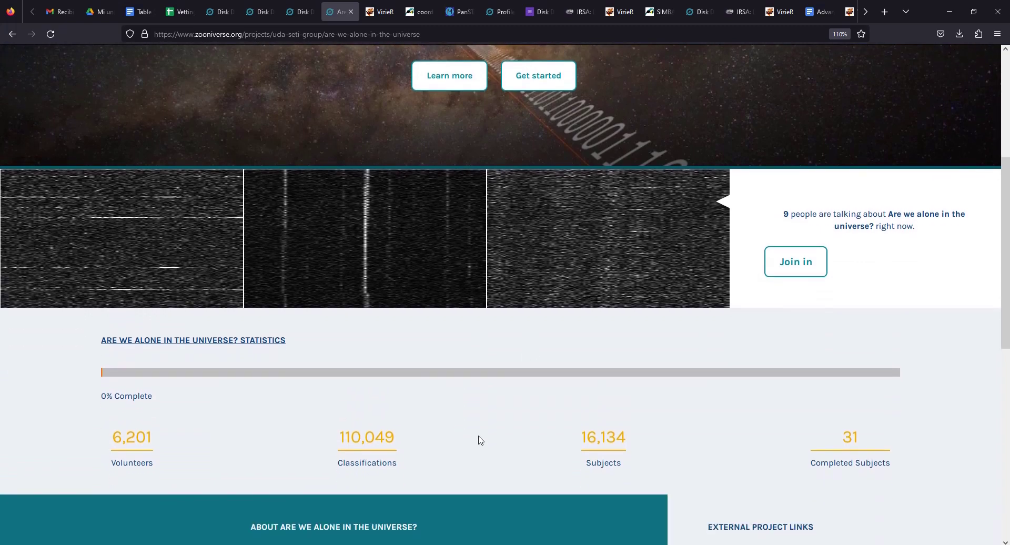
pyautogui.scroll(5, 479, 440)
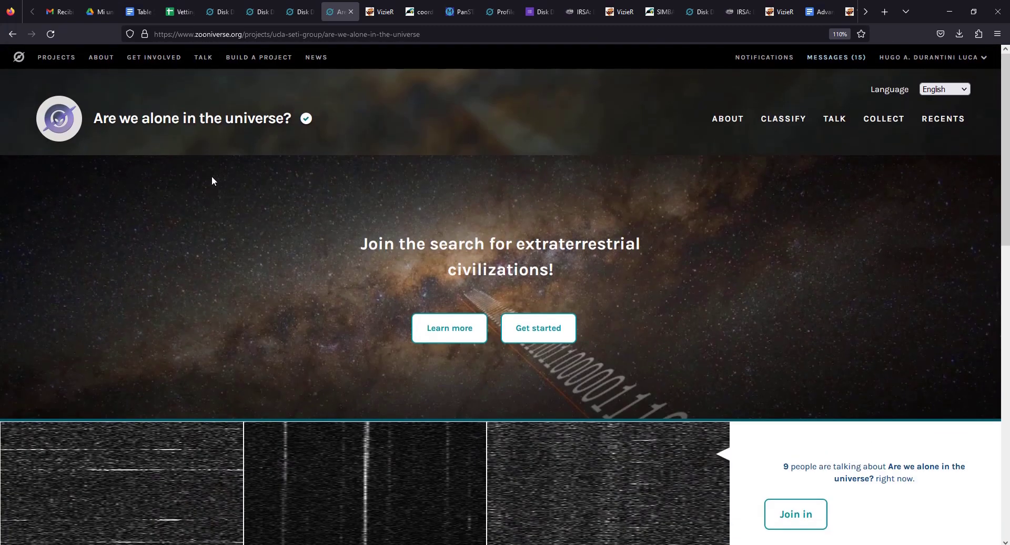